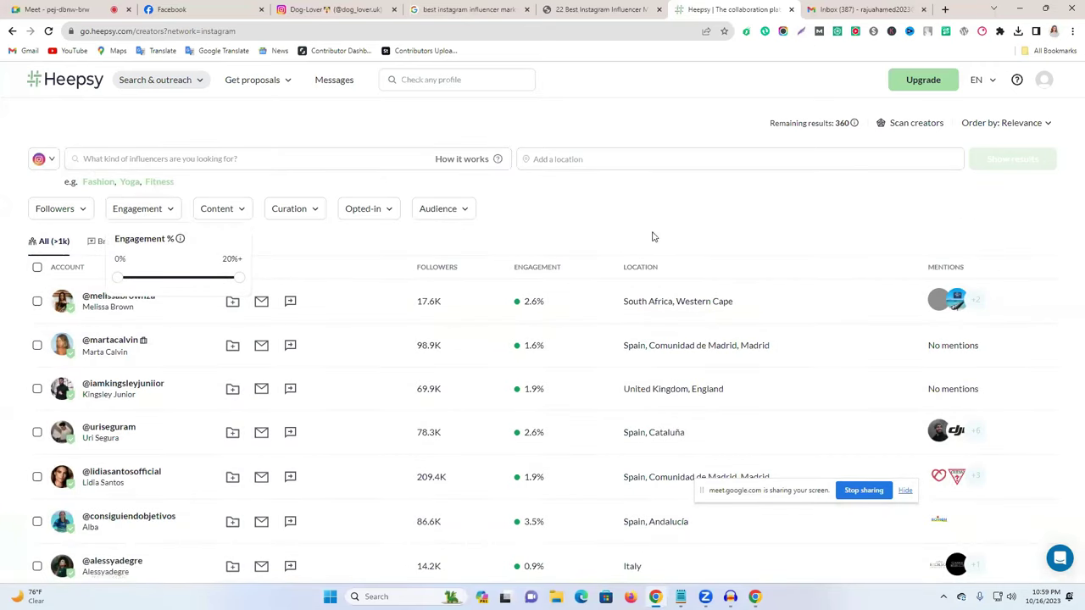
Step: Look over the Curation and Opted-in filters, then search Instagram creators for 'dog'
{"action": "left_click", "coordinate": [288, 213]}
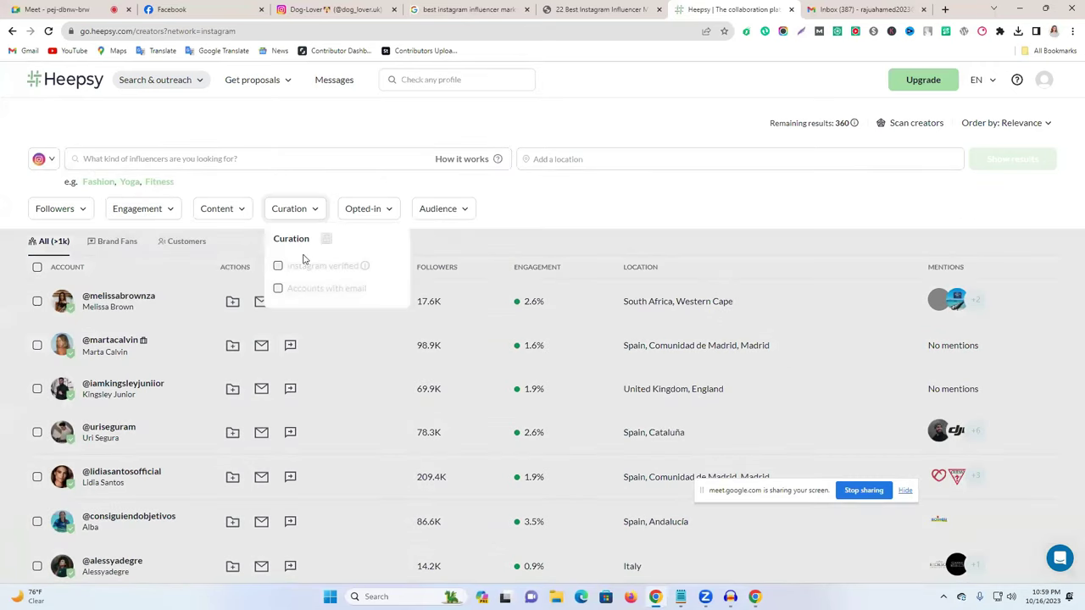
{"action": "left_click", "coordinate": [397, 210]}
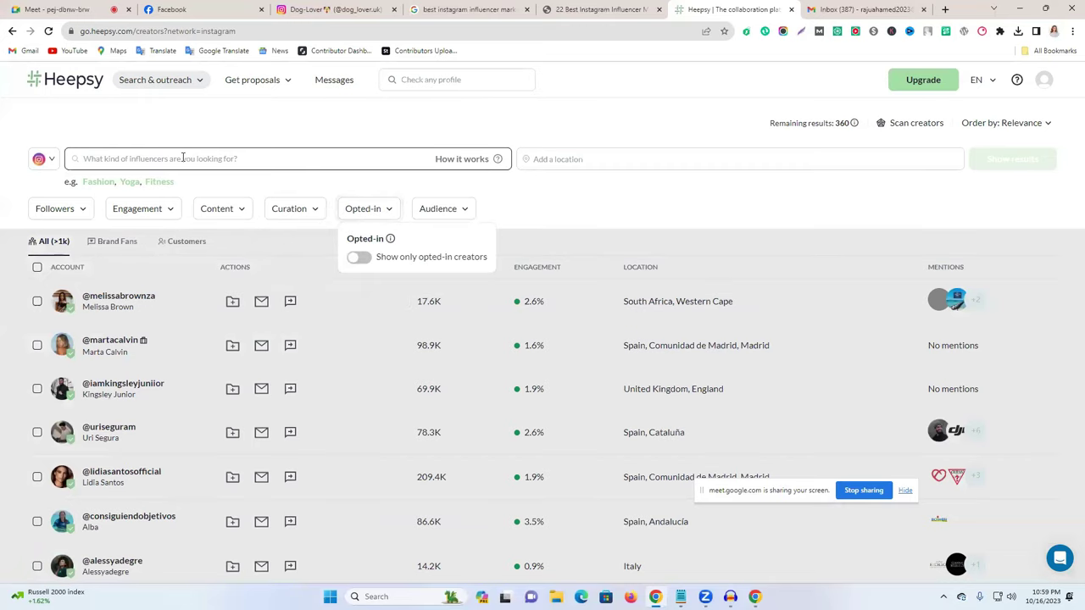
{"action": "left_click", "coordinate": [182, 158]}
{"action": "type", "text": "dog"}
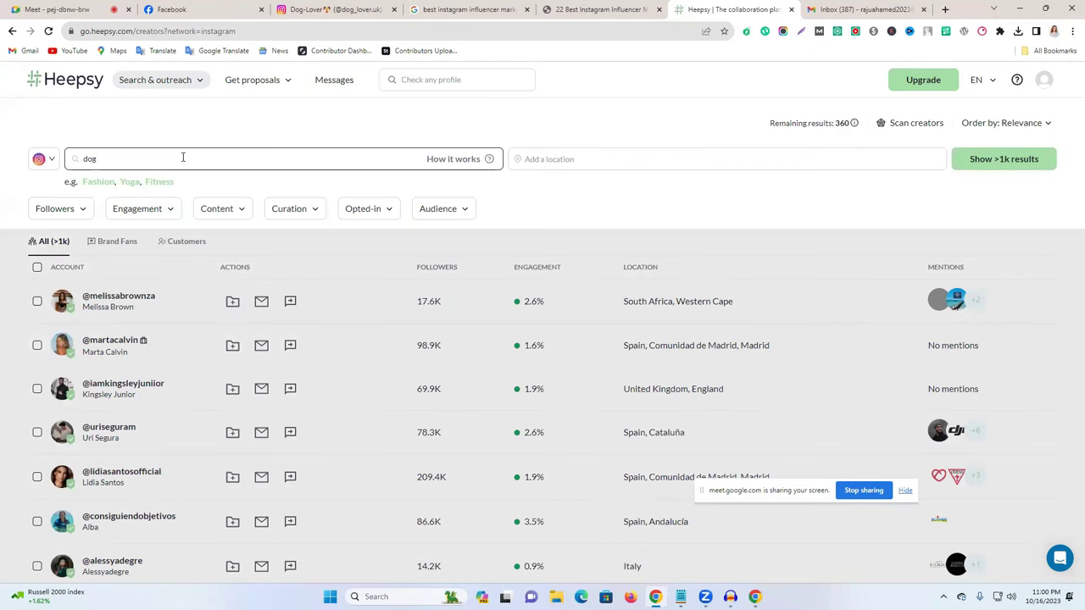
{"action": "left_click", "coordinate": [997, 166]}
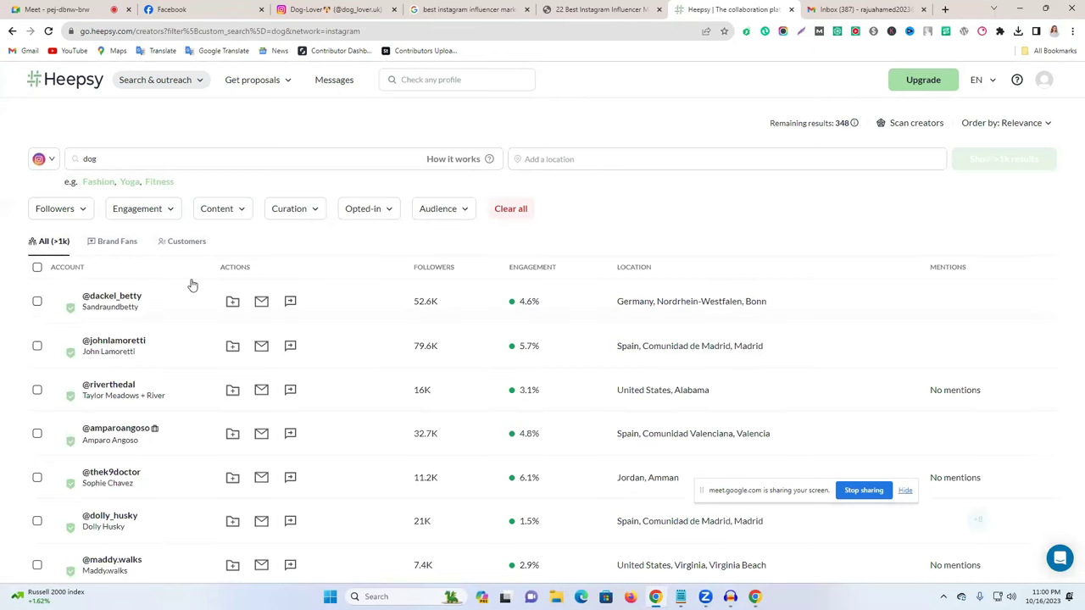
{"action": "scroll", "coordinate": [119, 328], "scroll_direction": "down", "scroll_amount": 1}
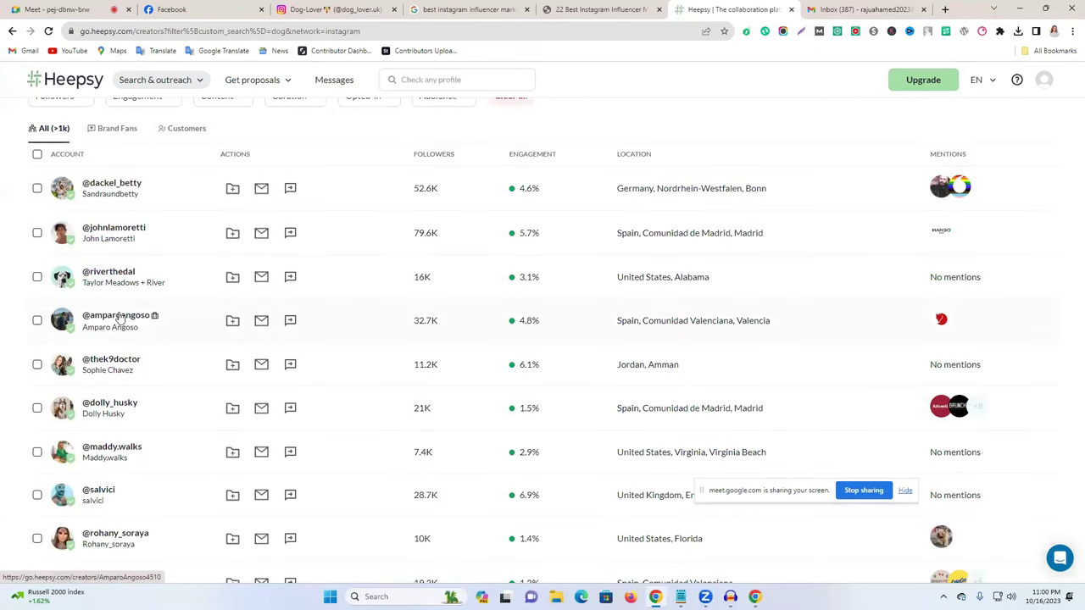
{"action": "scroll", "coordinate": [120, 318], "scroll_direction": "up", "scroll_amount": 1}
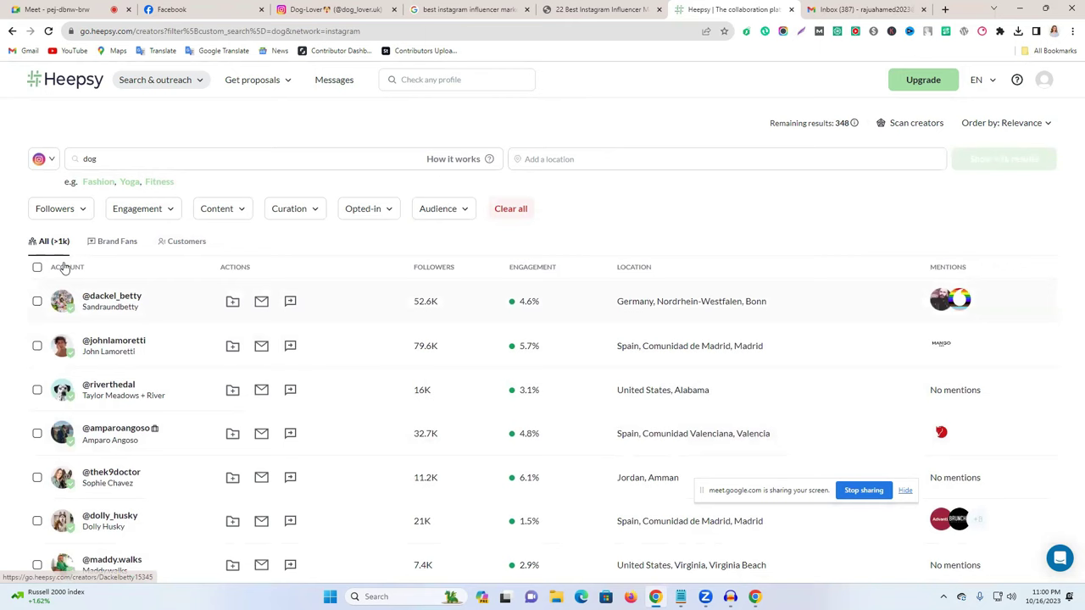
{"action": "left_click", "coordinate": [103, 158]}
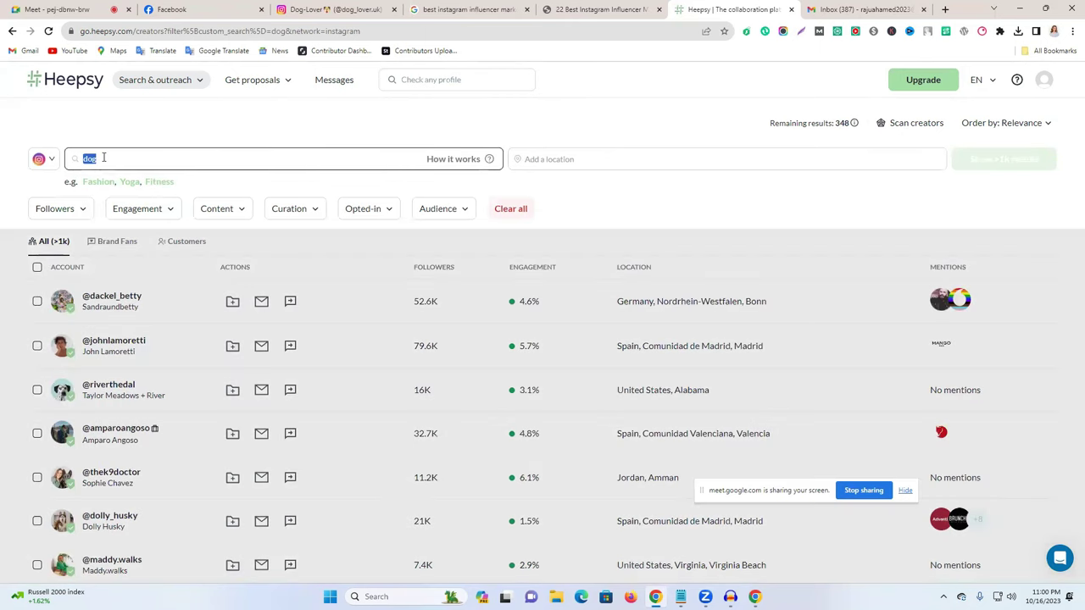
{"action": "left_click", "coordinate": [159, 182]}
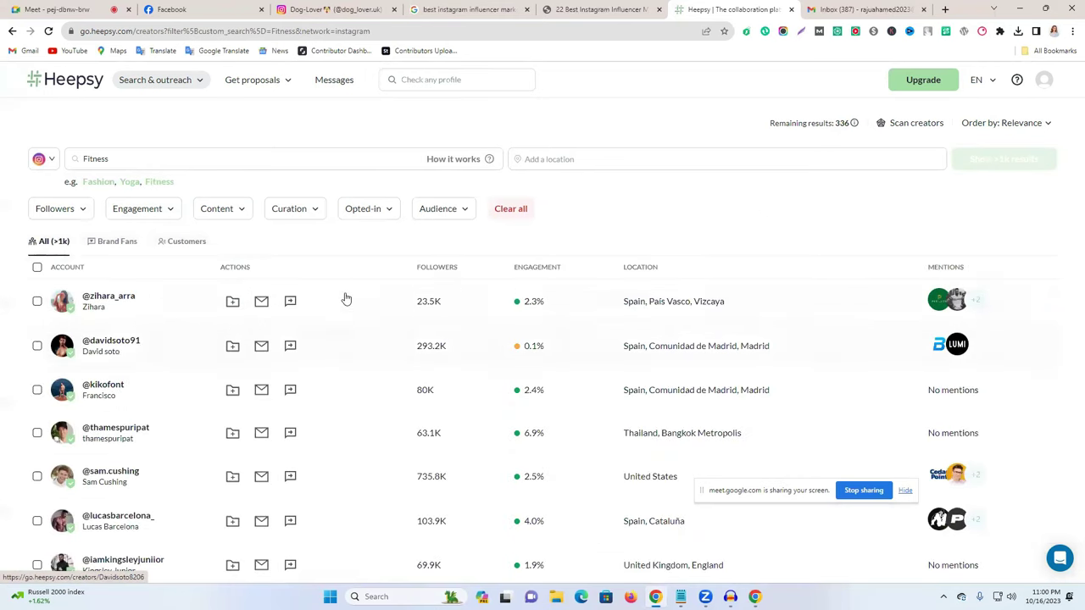
{"action": "right_click", "coordinate": [98, 296]}
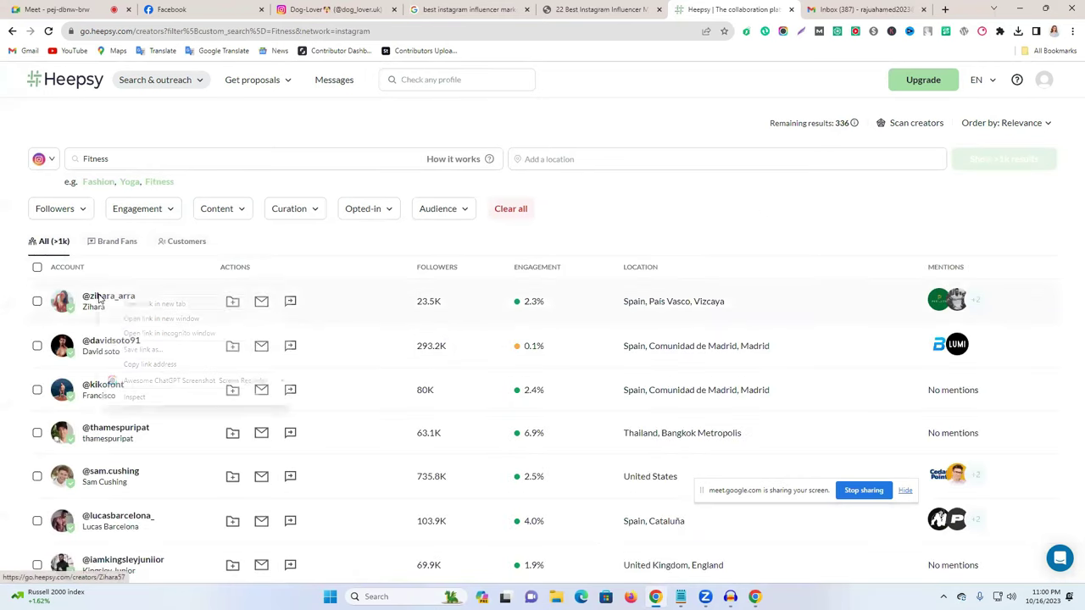
{"action": "left_click", "coordinate": [119, 303]}
{"action": "left_click", "coordinate": [730, 8]}
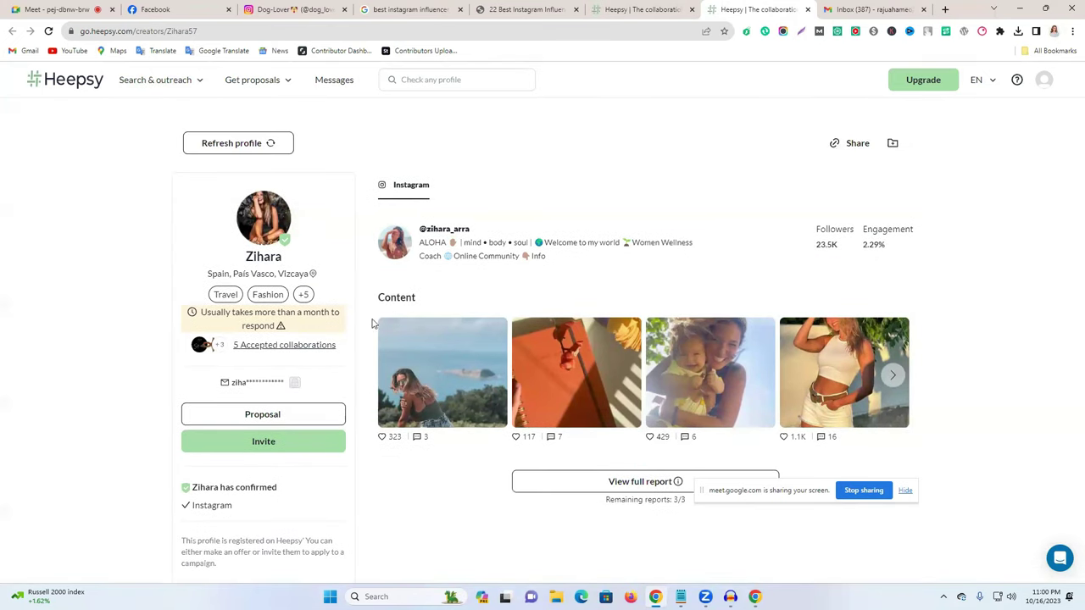
Step: Highlight Zihara's 23.5K followers and 2.29% engagement figures, then go to her Instagram profile
{"action": "double_click", "coordinate": [821, 244]}
{"action": "left_click", "coordinate": [861, 247]}
{"action": "left_click", "coordinate": [430, 232]}
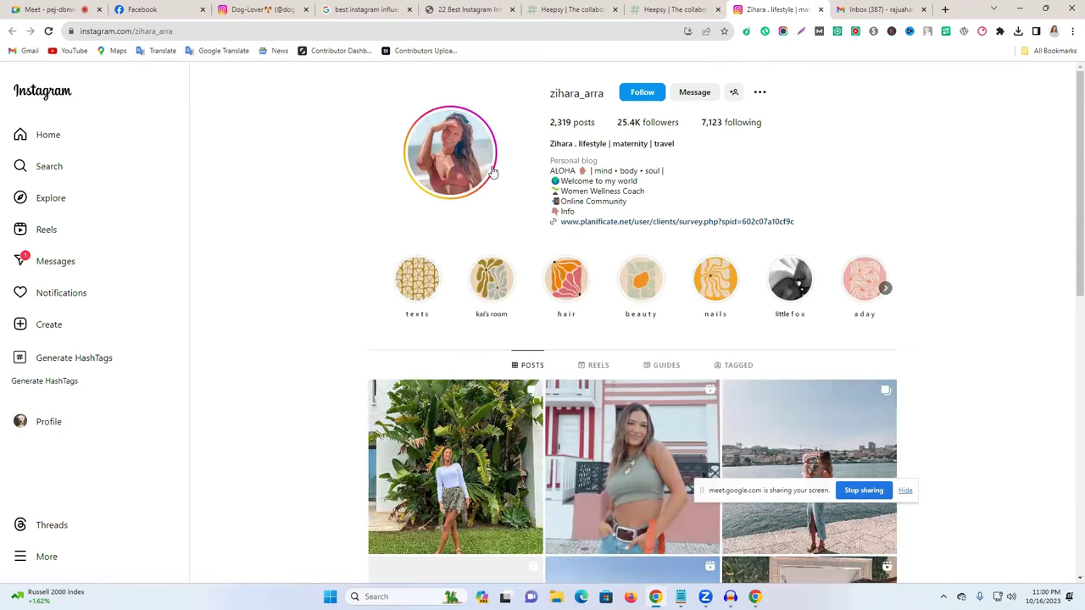
Step: Scroll through zihara_arra's Instagram posts, then return to her Heepsy creator page
{"action": "scroll", "coordinate": [585, 286], "scroll_direction": "down", "scroll_amount": 4}
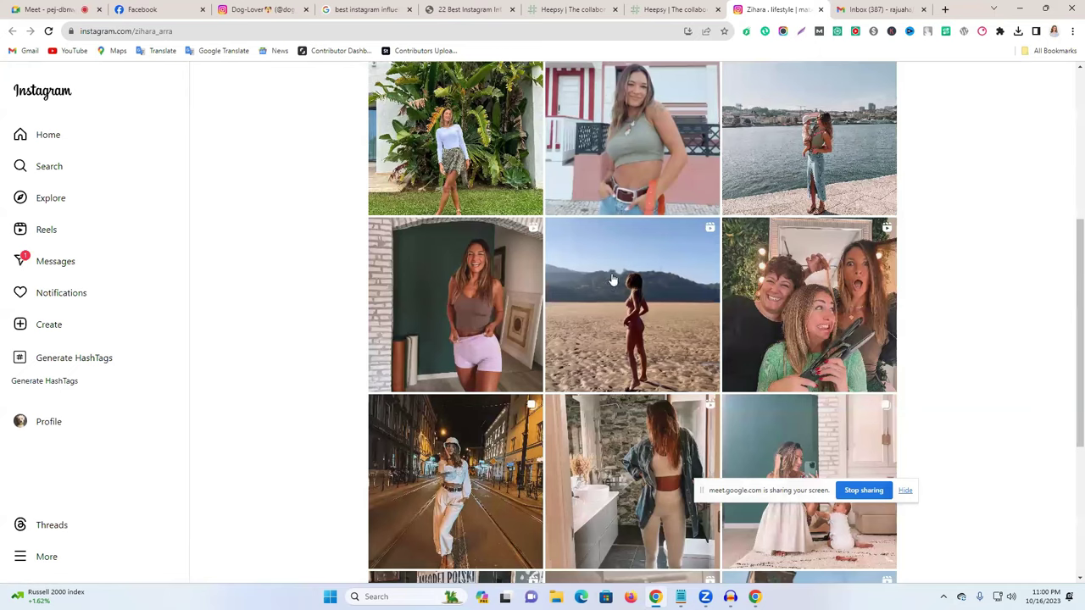
{"action": "scroll", "coordinate": [612, 279], "scroll_direction": "up", "scroll_amount": 4}
{"action": "key", "text": "ctrl+shift+Tab"}
{"action": "scroll", "coordinate": [509, 347], "scroll_direction": "down", "scroll_amount": 2}
{"action": "scroll", "coordinate": [508, 350], "scroll_direction": "up", "scroll_amount": 2}
{"action": "scroll", "coordinate": [508, 347], "scroll_direction": "up", "scroll_amount": 1}
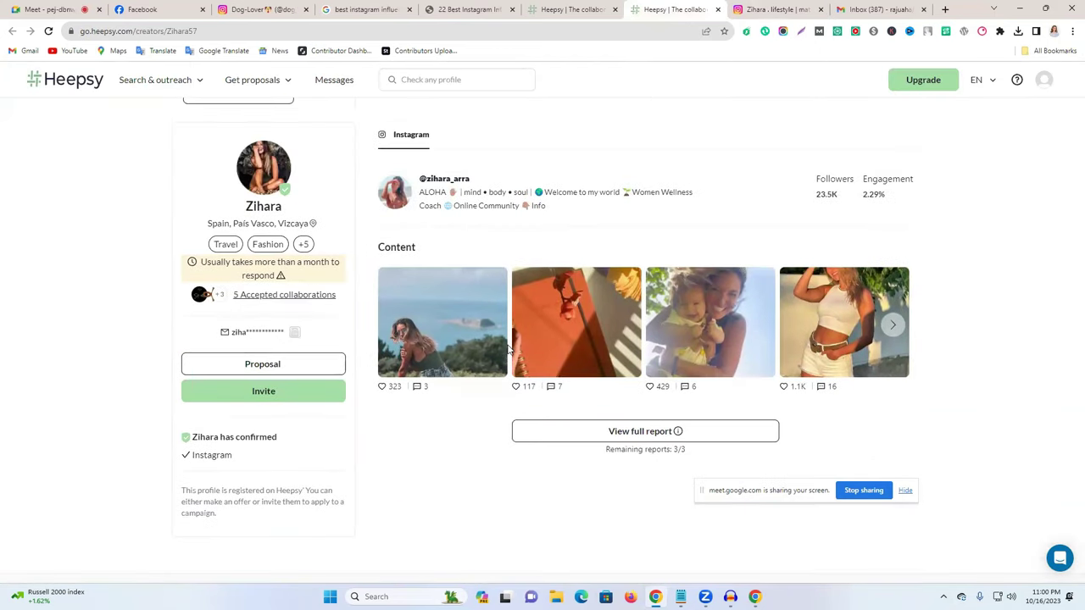
Step: Revisit the Fitness search results and reopen Zihara's creator profile
{"action": "left_click", "coordinate": [549, 9]}
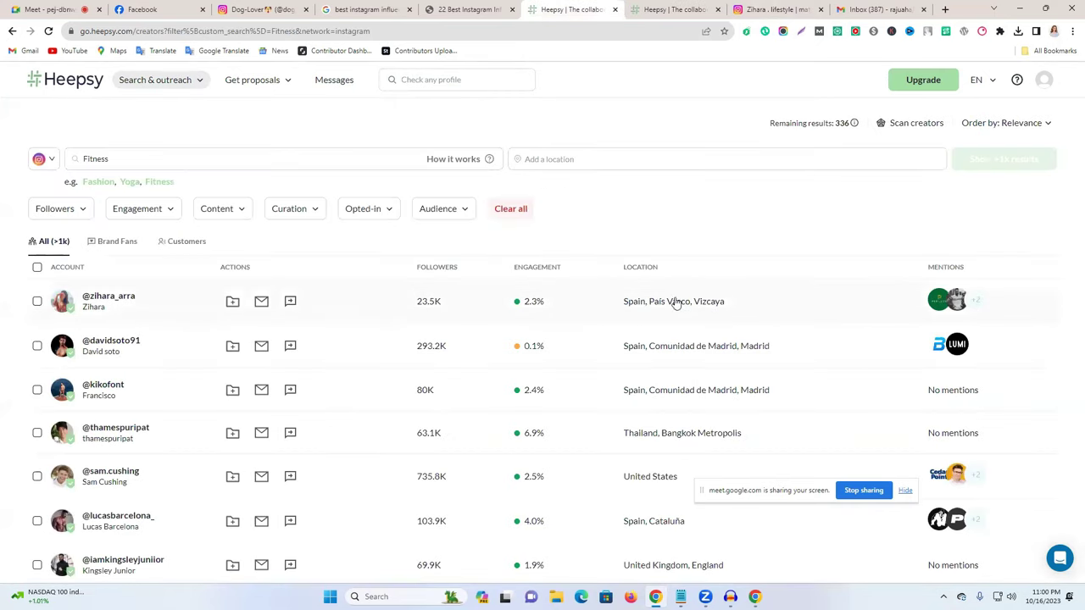
{"action": "left_click", "coordinate": [131, 296]}
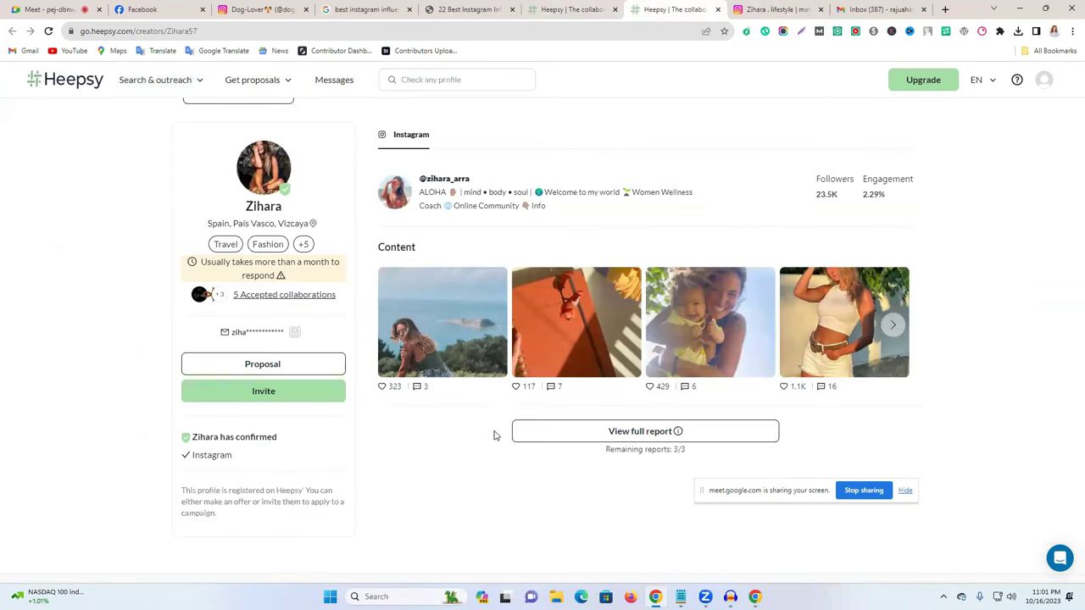
{"action": "scroll", "coordinate": [496, 436], "scroll_direction": "down", "scroll_amount": 1}
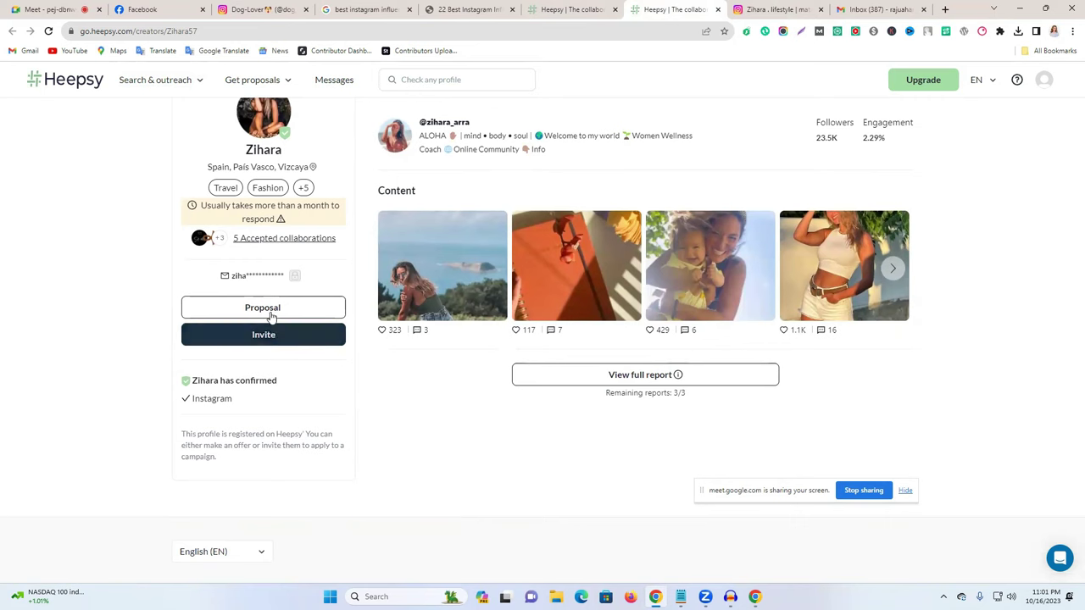
Step: Start a proposal for Zihara requesting 1 post/reel, choosing to create a new campaign
{"action": "left_click", "coordinate": [330, 309]}
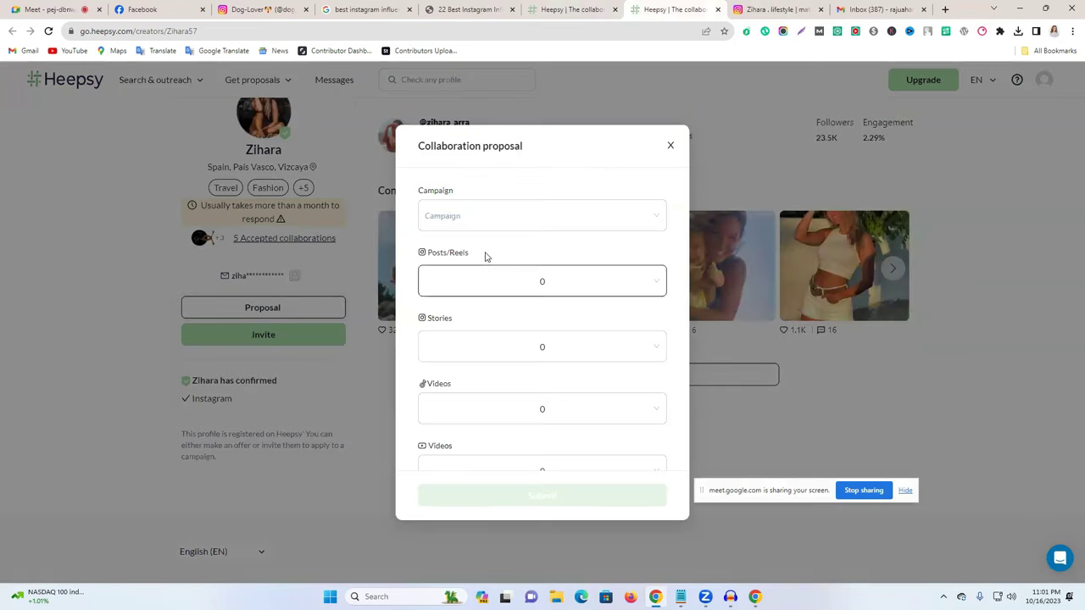
{"action": "scroll", "coordinate": [479, 259], "scroll_direction": "down", "scroll_amount": 2}
{"action": "scroll", "coordinate": [483, 313], "scroll_direction": "up", "scroll_amount": 2}
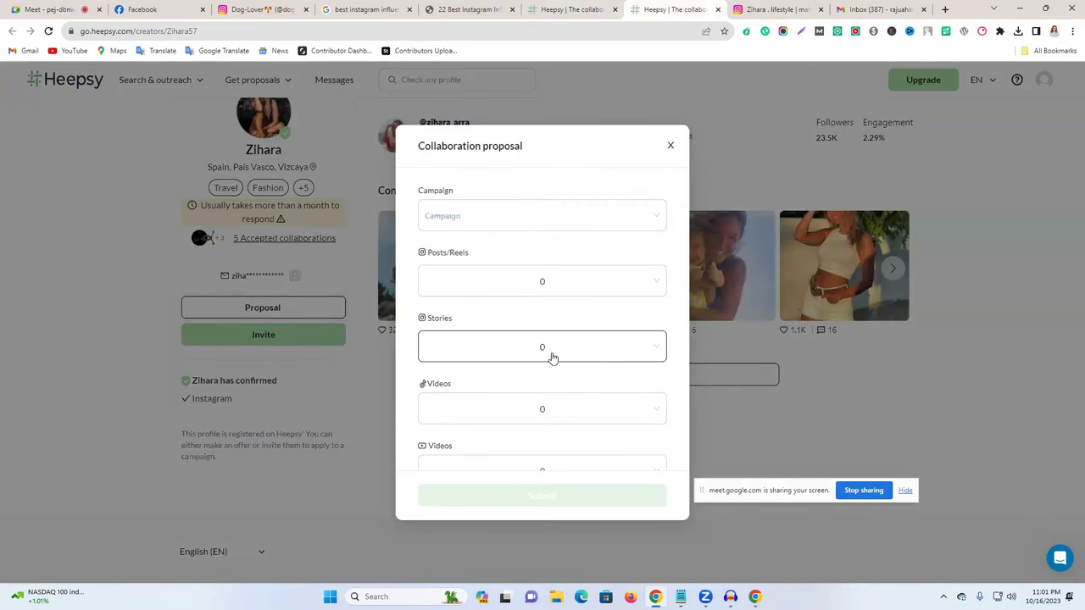
{"action": "left_click", "coordinate": [547, 283]}
{"action": "left_click", "coordinate": [455, 351]}
{"action": "left_click", "coordinate": [545, 218]}
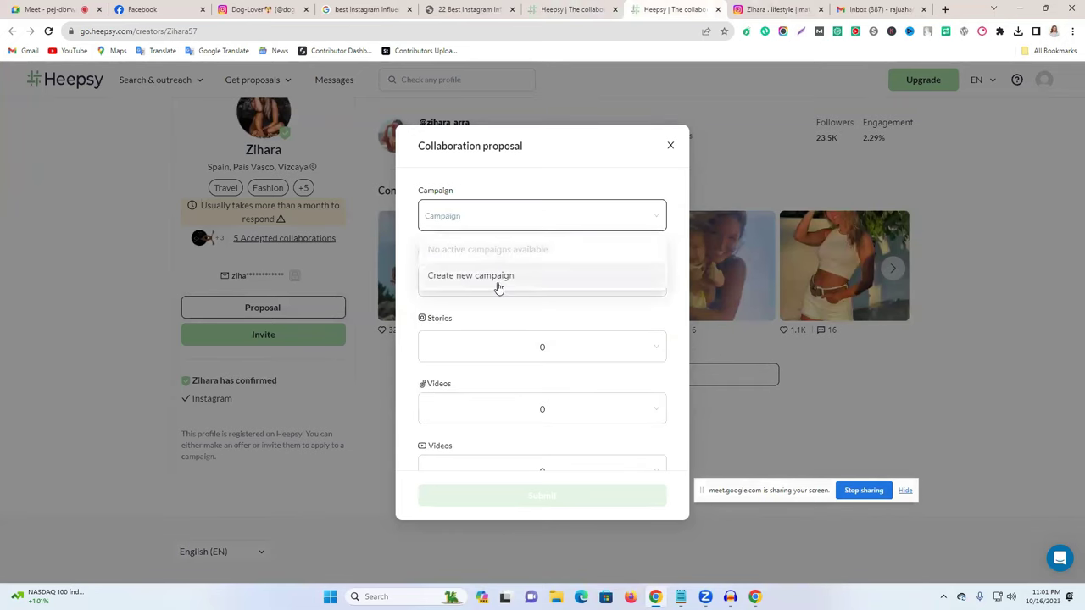
{"action": "left_click", "coordinate": [496, 285]}
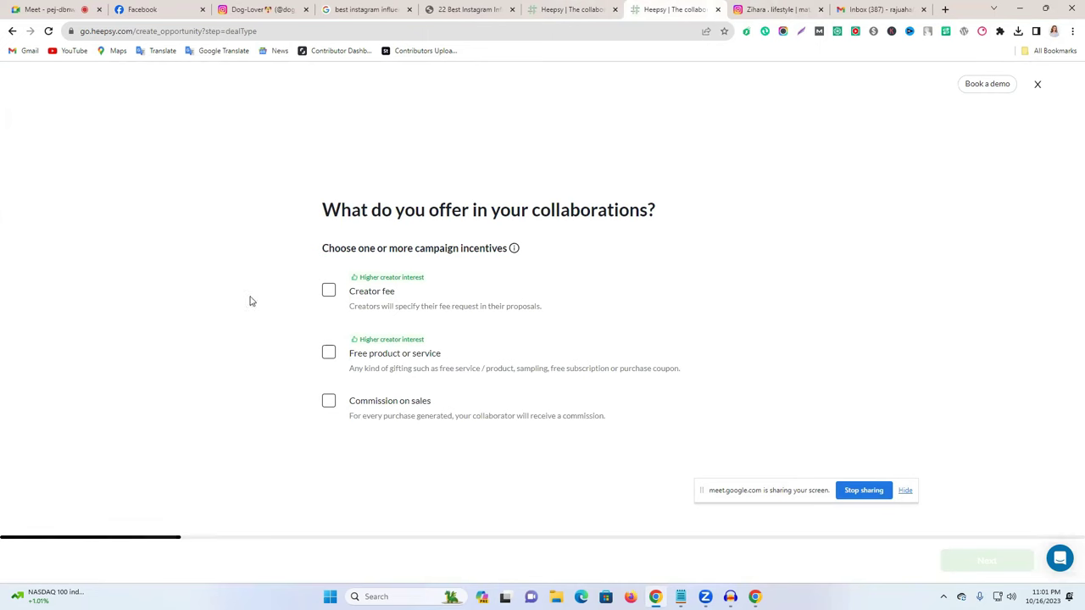
Step: Offer a creator fee in USD and make the campaign worldwide, accepting proposals from anywhere
{"action": "left_click", "coordinate": [331, 295]}
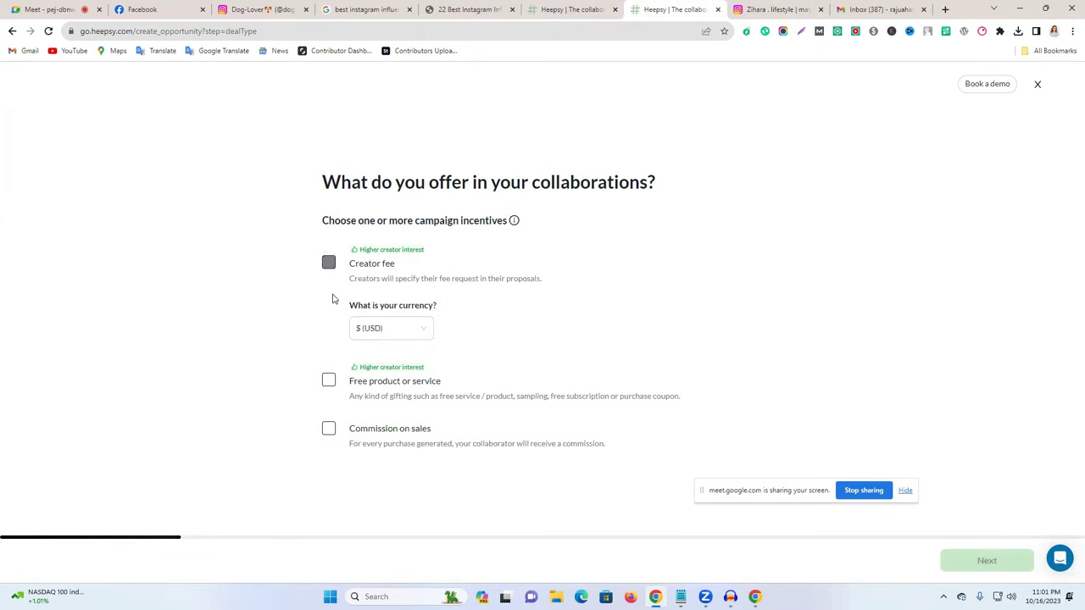
{"action": "left_click", "coordinate": [388, 329]}
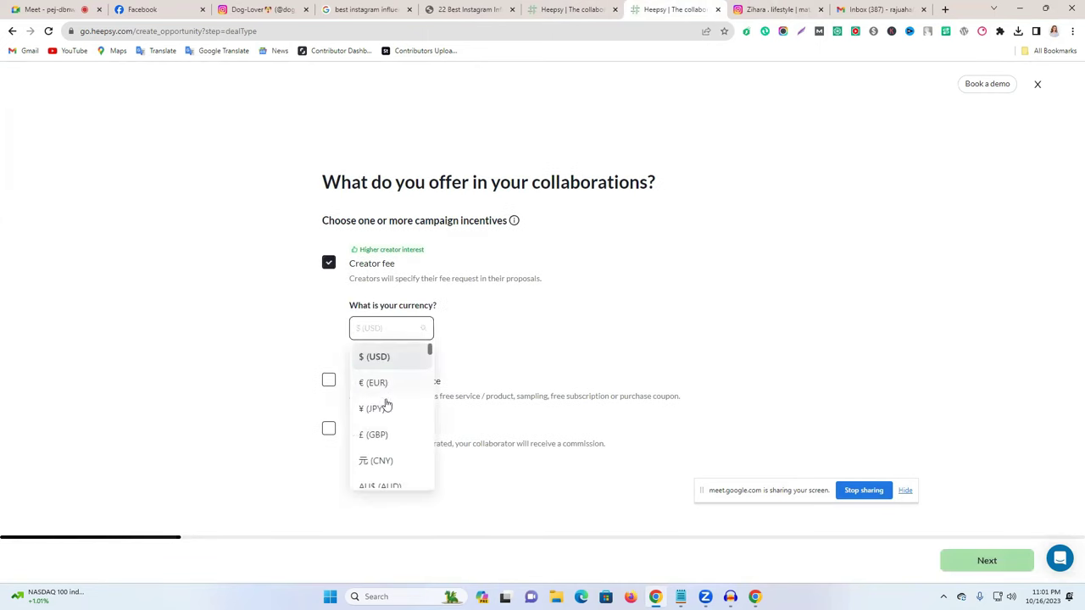
{"action": "left_click", "coordinate": [383, 357]}
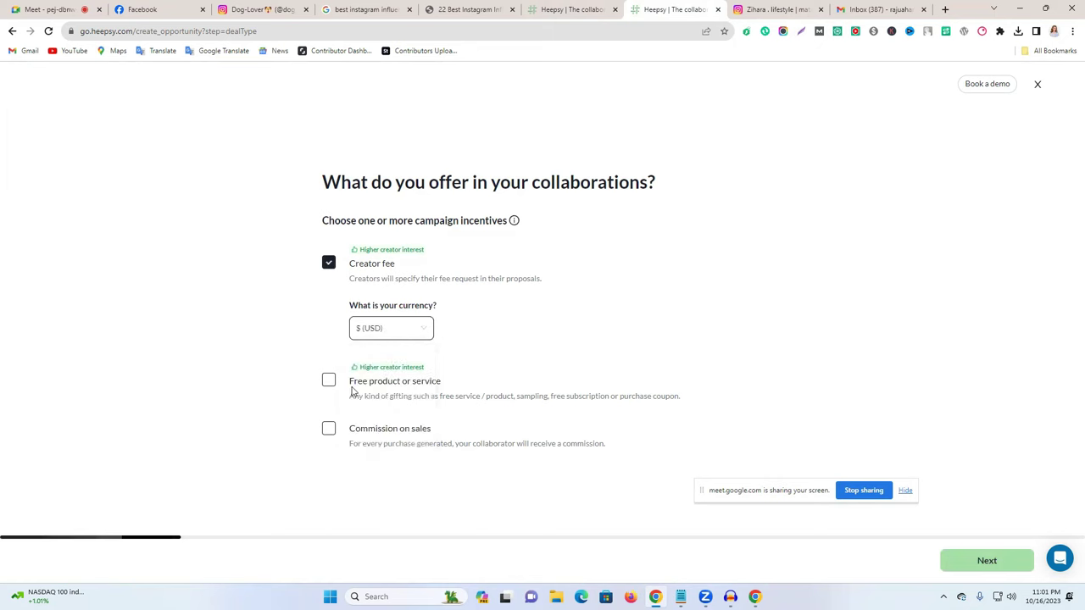
{"action": "left_click", "coordinate": [985, 561]}
{"action": "left_click", "coordinate": [603, 360]}
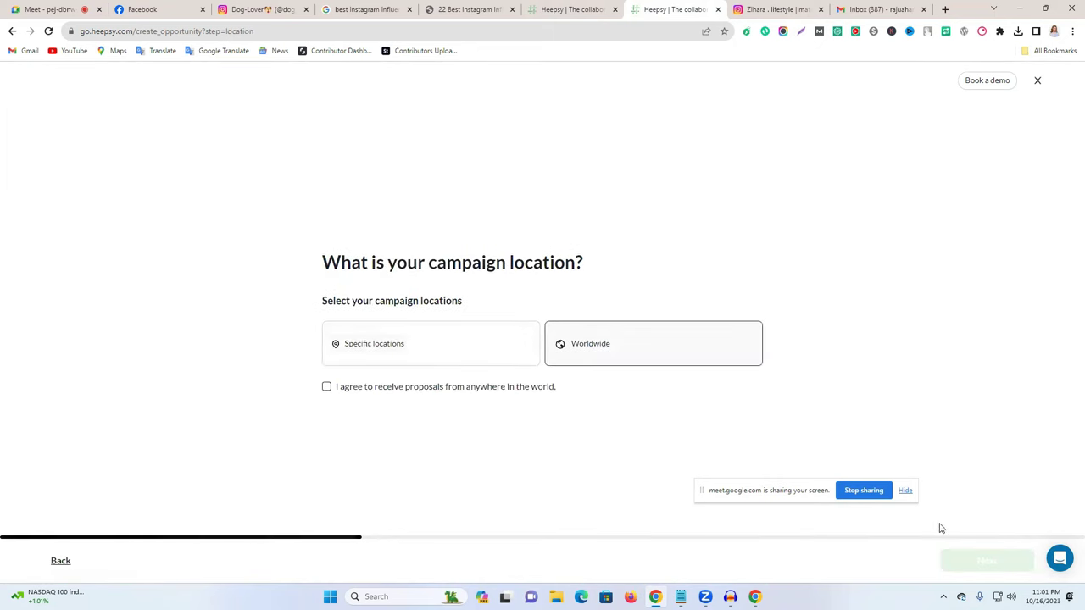
{"action": "left_click", "coordinate": [326, 387]}
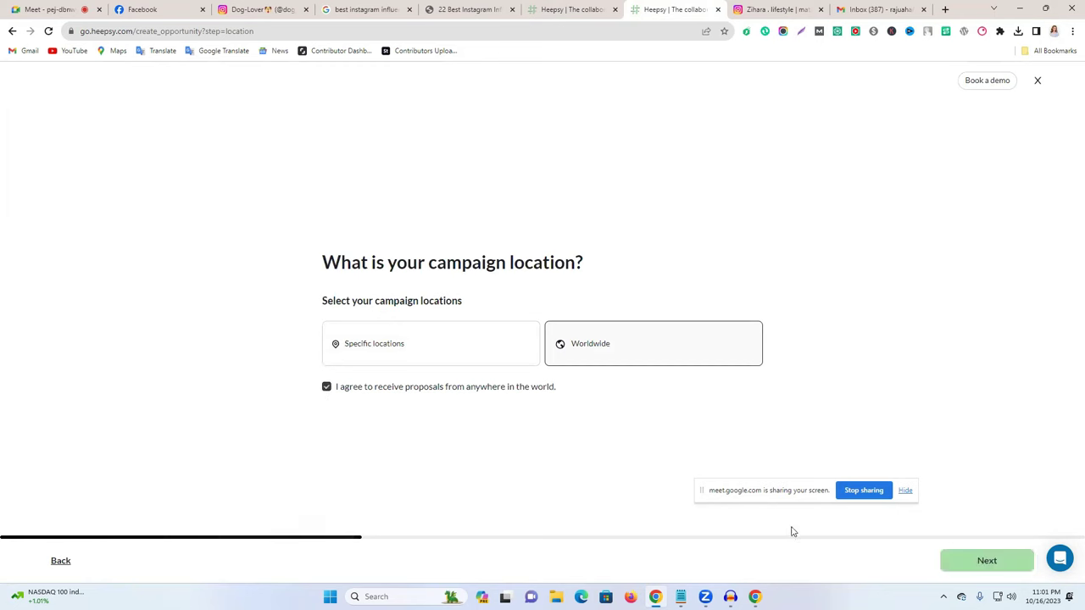
{"action": "left_click", "coordinate": [975, 560]}
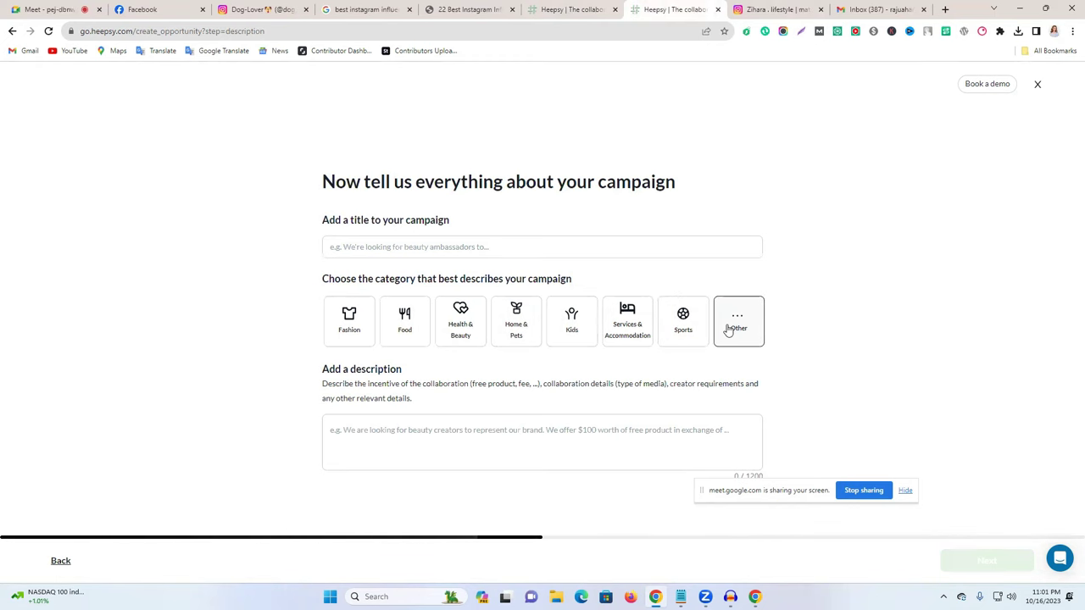
Step: Begin a campaign title, then back out of the setup to Zihara's creator profile
{"action": "left_click", "coordinate": [408, 252]}
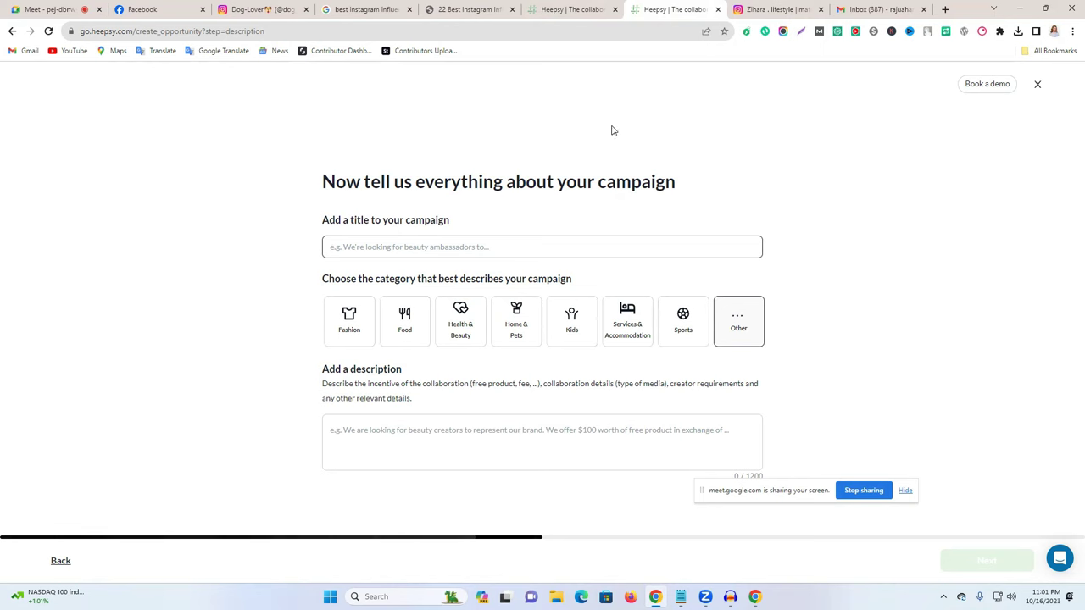
{"action": "left_click", "coordinate": [11, 30]}
{"action": "left_click", "coordinate": [11, 31]}
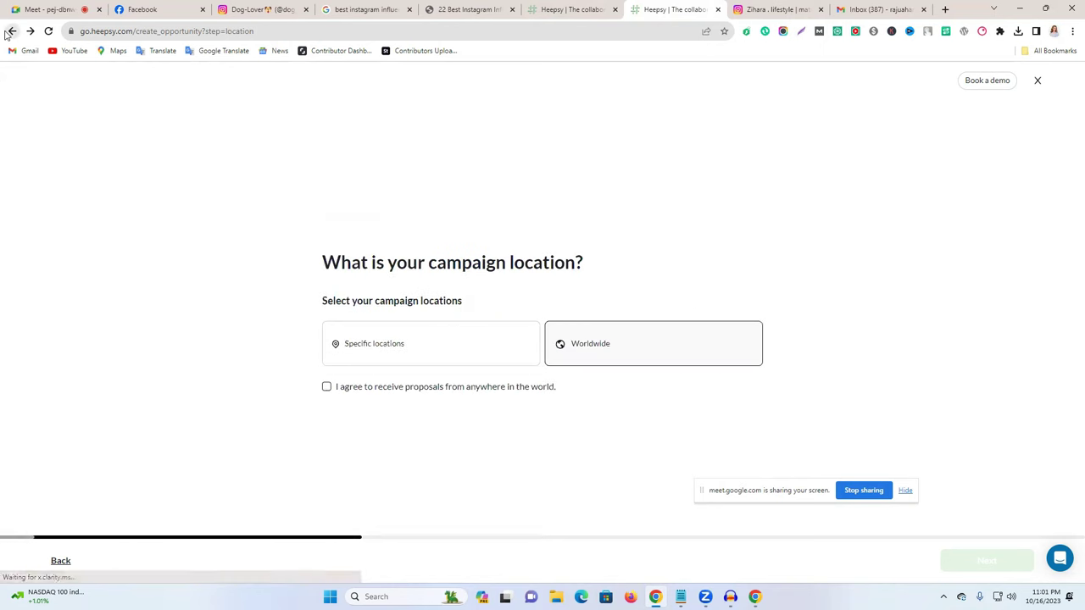
{"action": "left_click", "coordinate": [11, 31]}
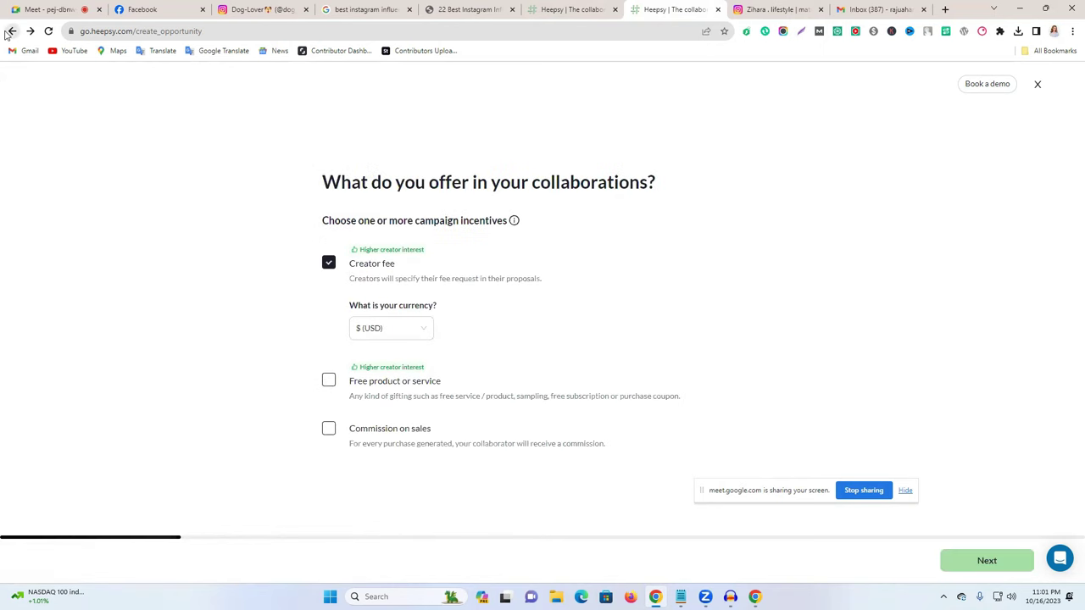
{"action": "left_click", "coordinate": [11, 31]}
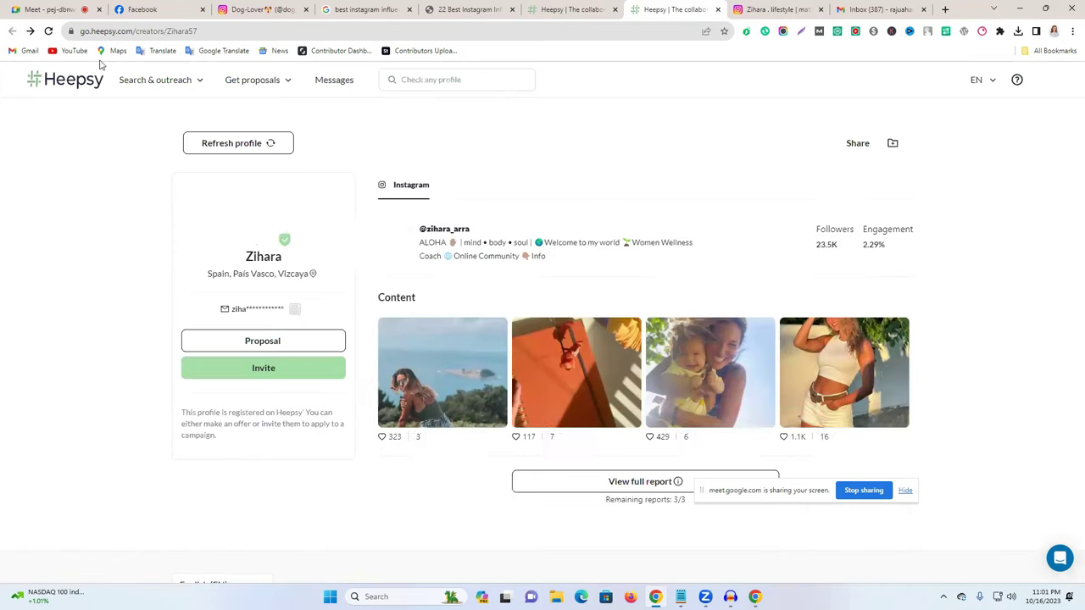
Step: Try revealing the creator's contact email and load her full analytics report
{"action": "scroll", "coordinate": [513, 290], "scroll_direction": "down", "scroll_amount": 1}
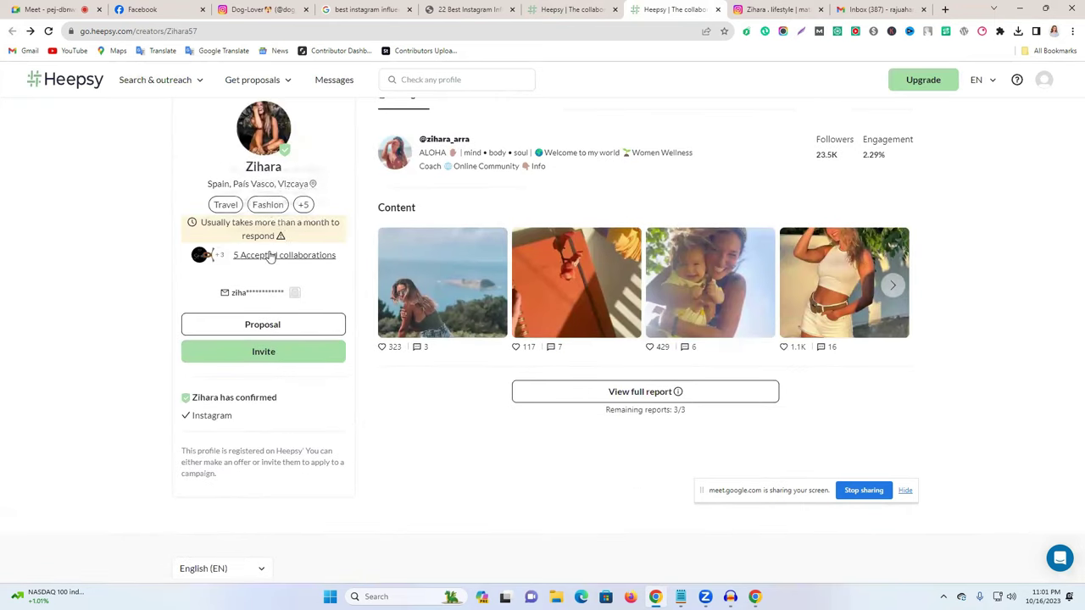
{"action": "left_click", "coordinate": [295, 293]}
{"action": "left_click", "coordinate": [628, 390]}
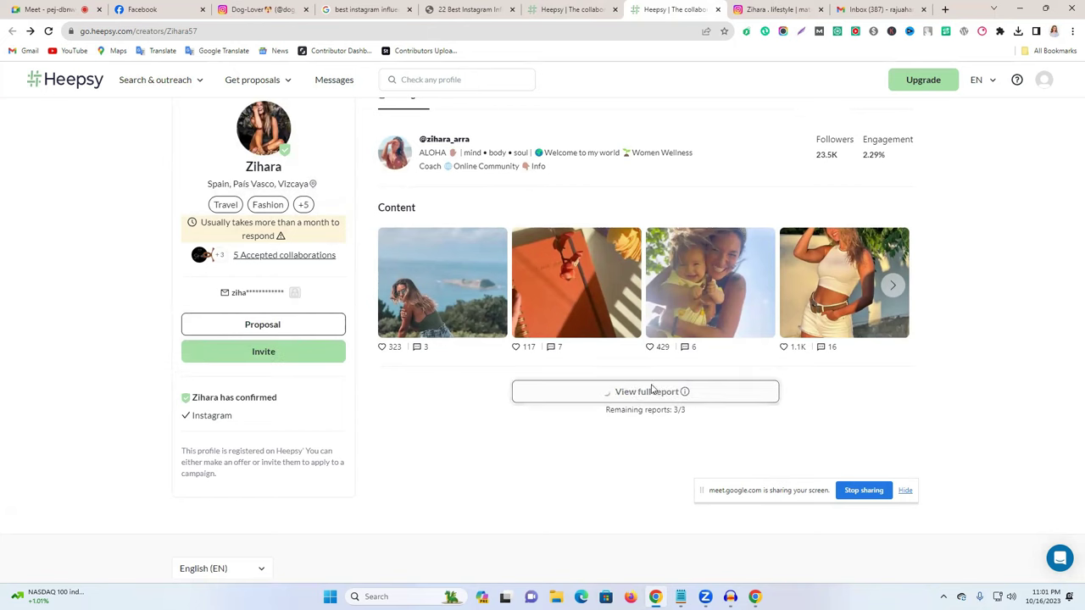
Step: Scroll through the report's Publication and Audience insights and back to the top
{"action": "scroll", "coordinate": [669, 377], "scroll_direction": "down", "scroll_amount": 3}
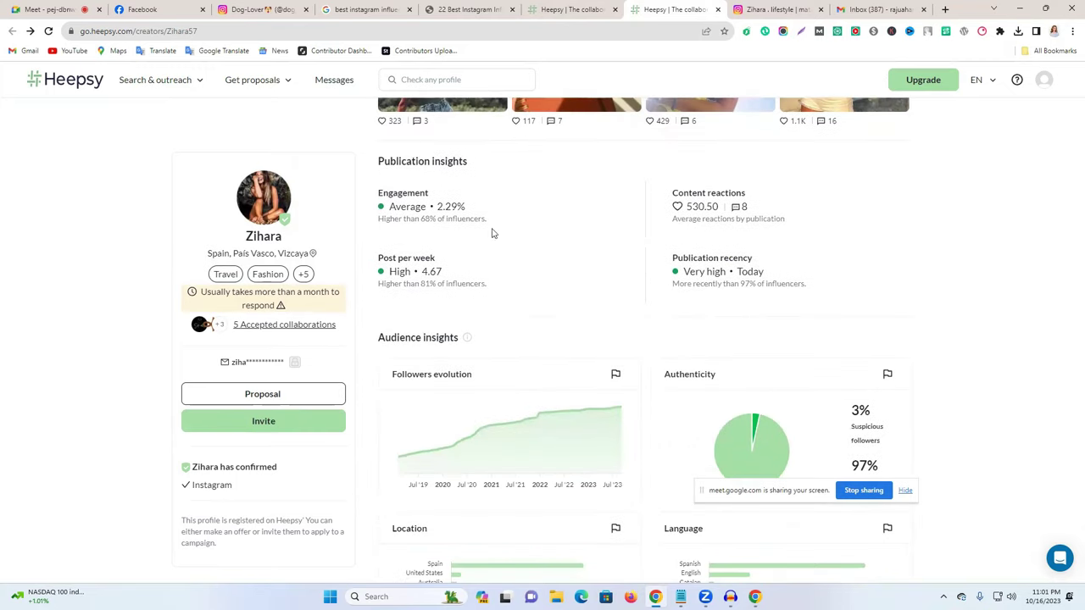
{"action": "scroll", "coordinate": [596, 322], "scroll_direction": "down", "scroll_amount": 8}
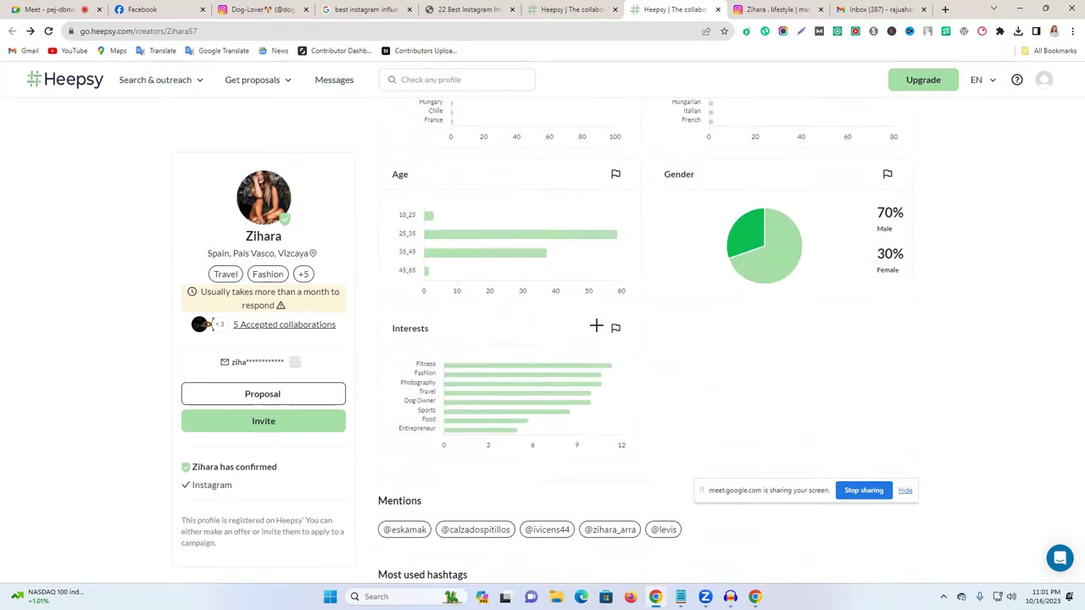
{"action": "scroll", "coordinate": [596, 330], "scroll_direction": "up", "scroll_amount": 3}
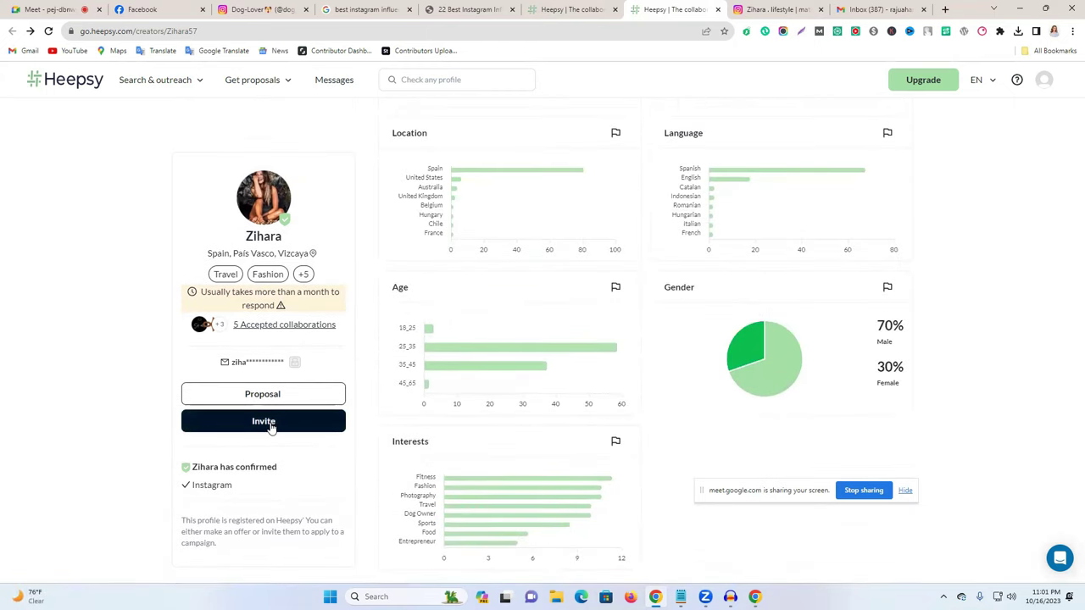
{"action": "scroll", "coordinate": [265, 396], "scroll_direction": "up", "scroll_amount": 6}
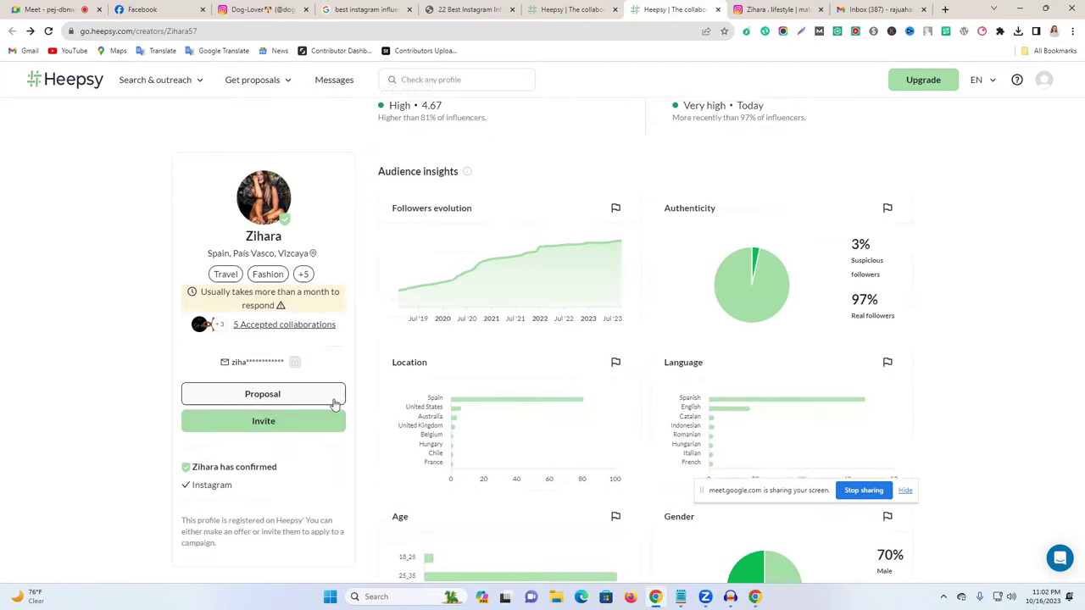
{"action": "scroll", "coordinate": [333, 409], "scroll_direction": "up", "scroll_amount": 3}
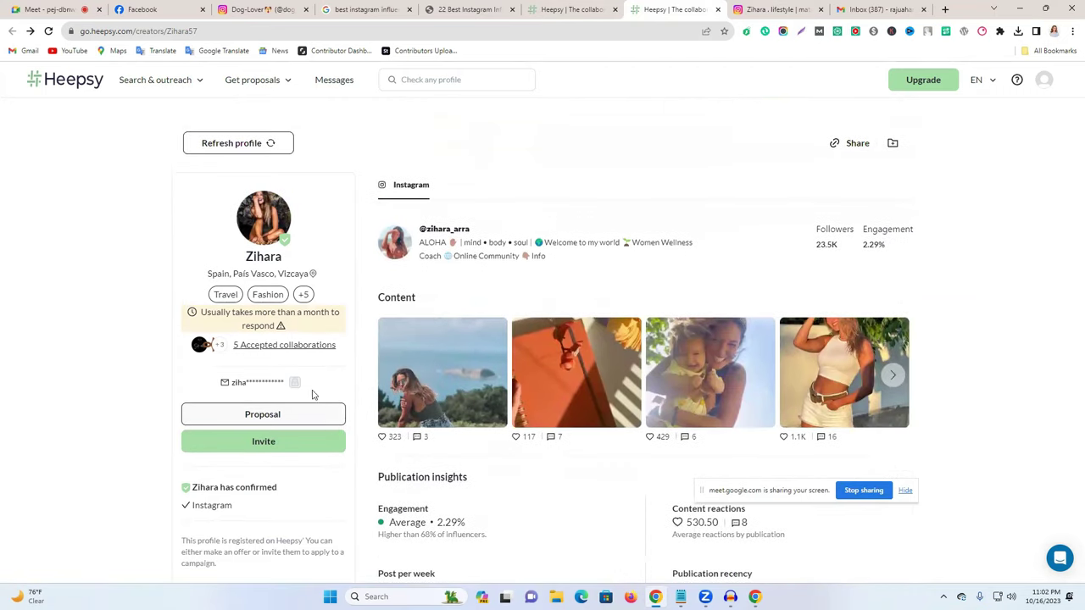
{"action": "scroll", "coordinate": [441, 305], "scroll_direction": "down", "scroll_amount": 1}
{"action": "scroll", "coordinate": [148, 144], "scroll_direction": "up", "scroll_amount": 1}
{"action": "left_click", "coordinate": [556, 10]}
{"action": "scroll", "coordinate": [296, 221], "scroll_direction": "down", "scroll_amount": 1}
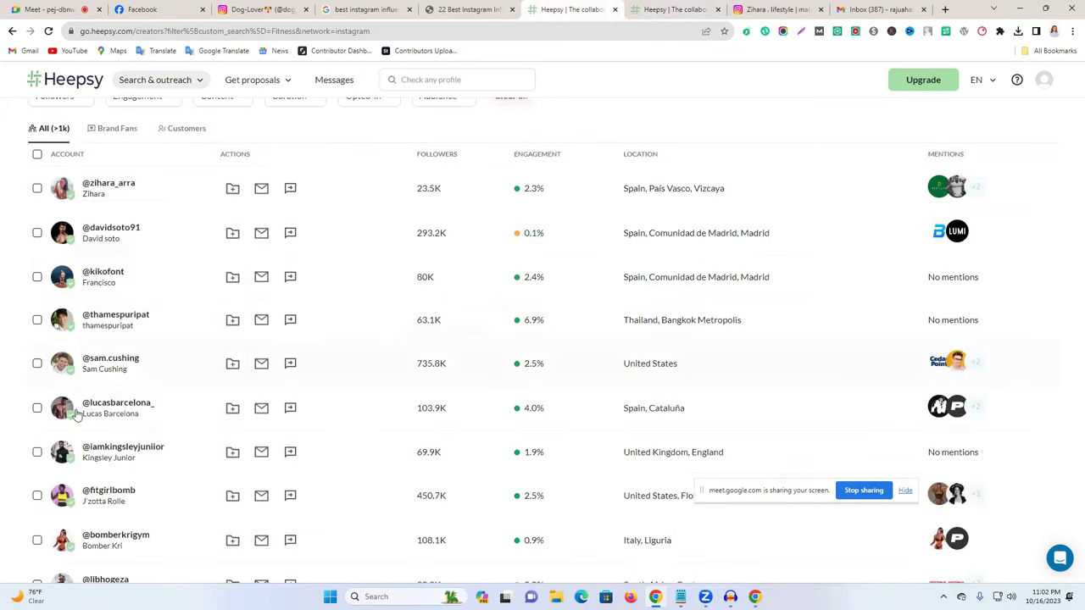
{"action": "right_click", "coordinate": [110, 400]}
{"action": "left_click", "coordinate": [149, 406]}
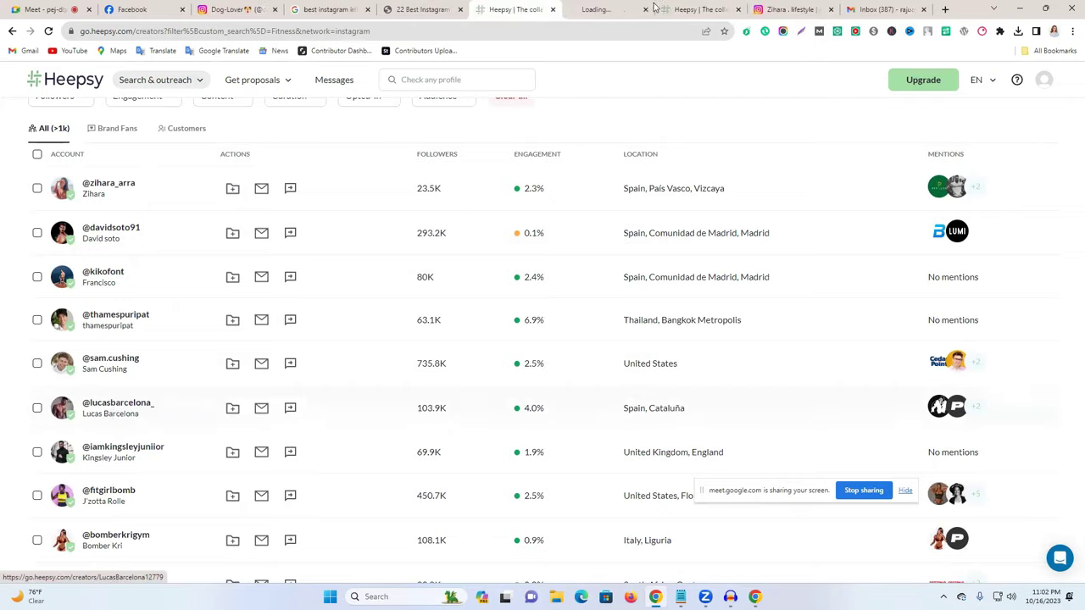
{"action": "left_click", "coordinate": [615, 8]}
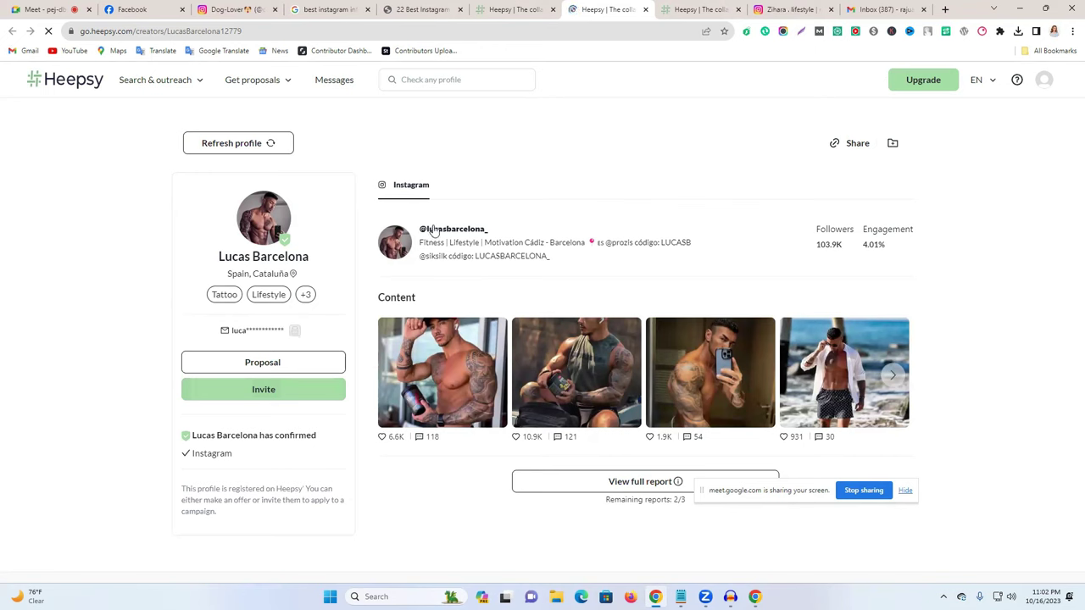
{"action": "double_click", "coordinate": [827, 246]}
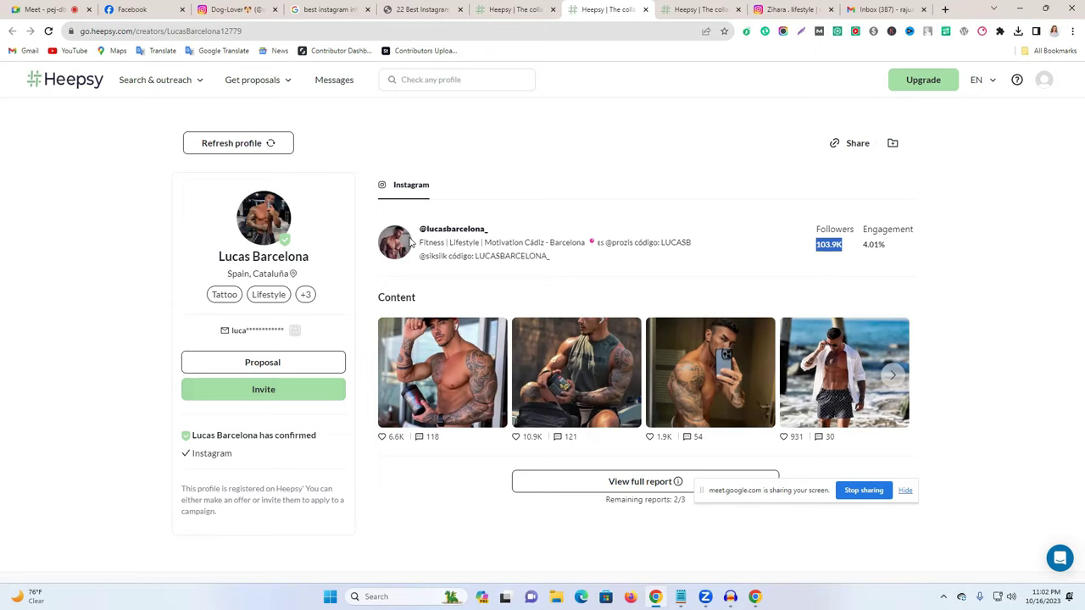
{"action": "left_click", "coordinate": [444, 235]}
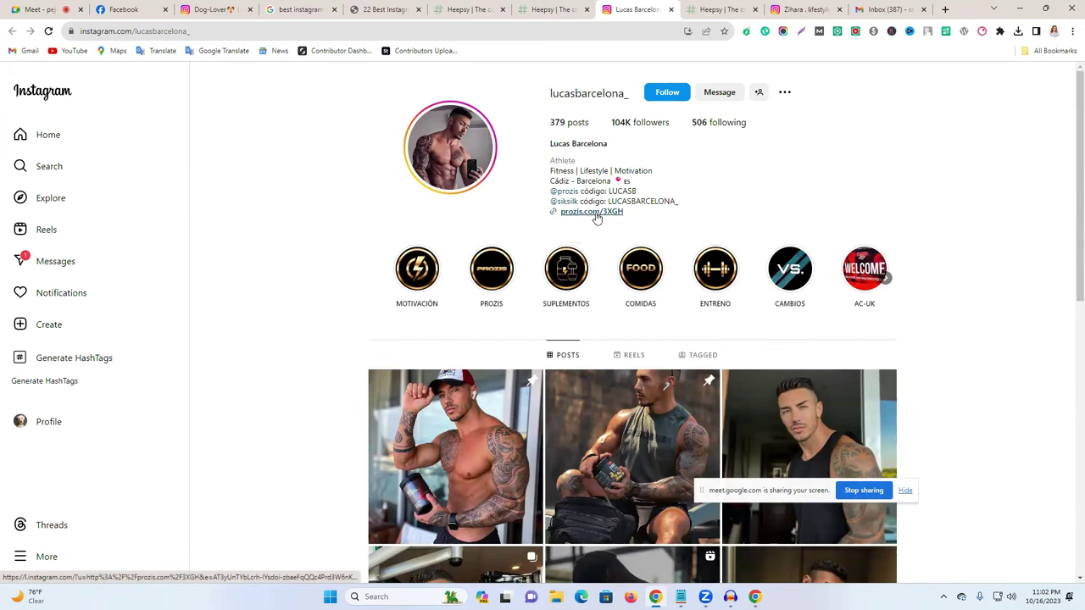
Step: Follow the prozis.com bio link and close the resulting Access denied tab
{"action": "scroll", "coordinate": [557, 416], "scroll_direction": "down", "scroll_amount": 3}
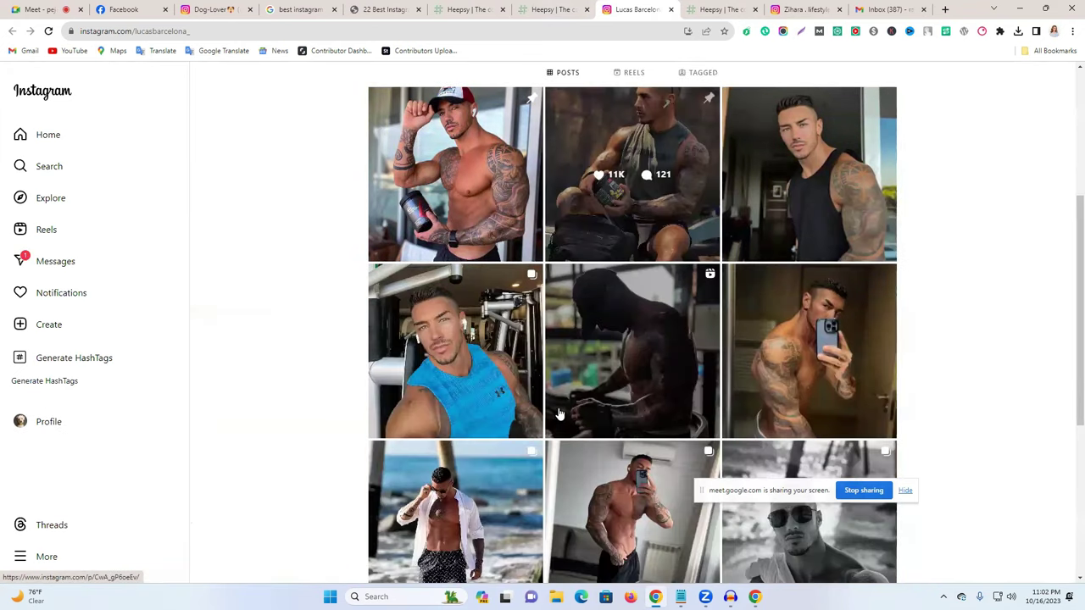
{"action": "scroll", "coordinate": [557, 414], "scroll_direction": "up", "scroll_amount": 3}
{"action": "left_click", "coordinate": [578, 156]}
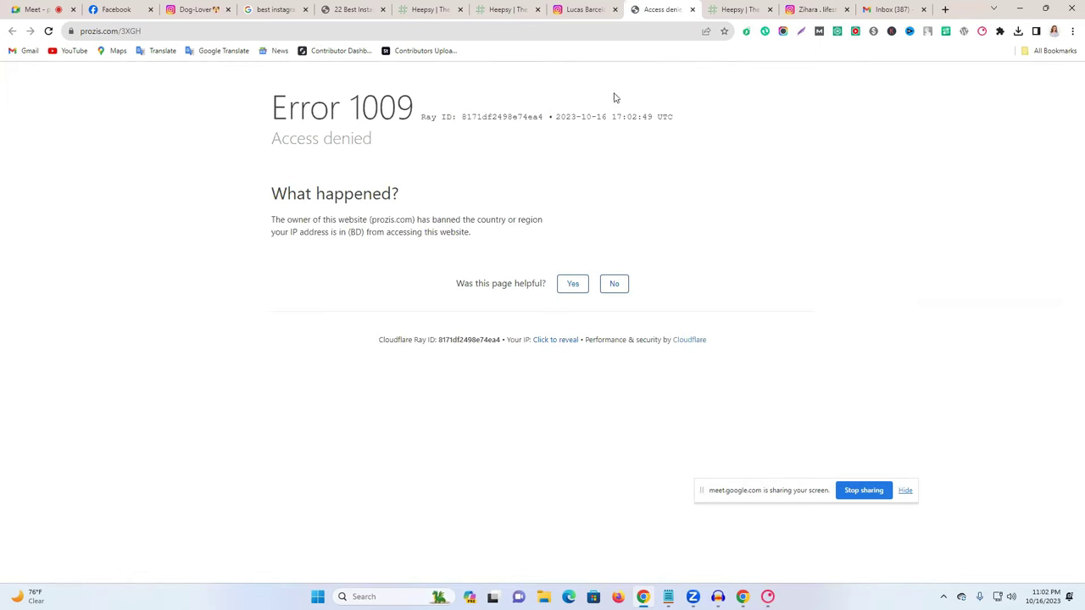
{"action": "left_click", "coordinate": [692, 9]}
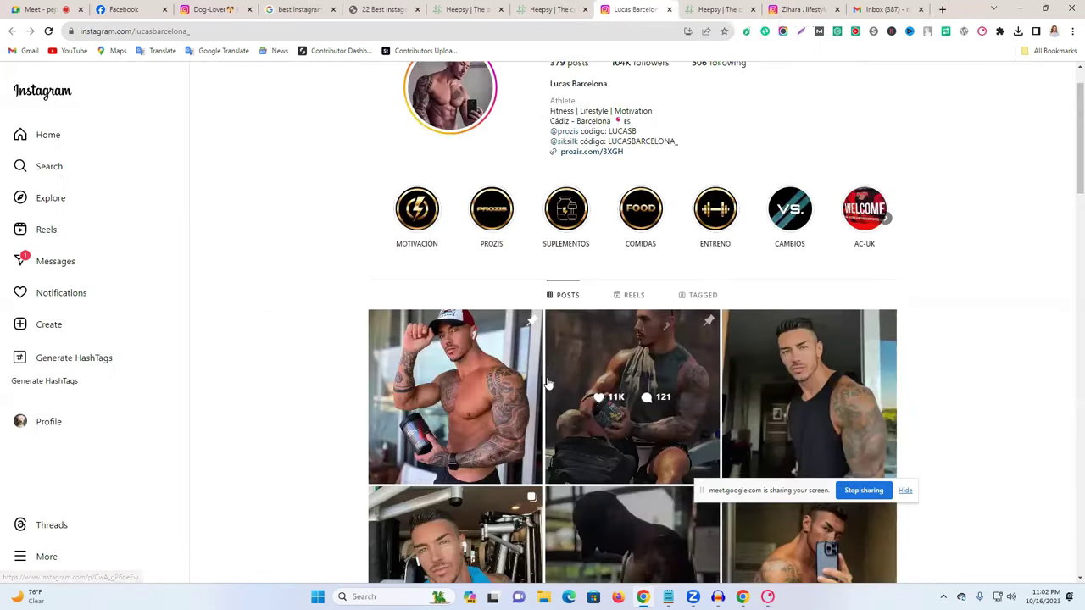
Step: View and close the creator's first post (6,930 likes), then return to Heepsy and the platforms article
{"action": "scroll", "coordinate": [500, 356], "scroll_direction": "down", "scroll_amount": 3}
{"action": "left_click", "coordinate": [480, 216]}
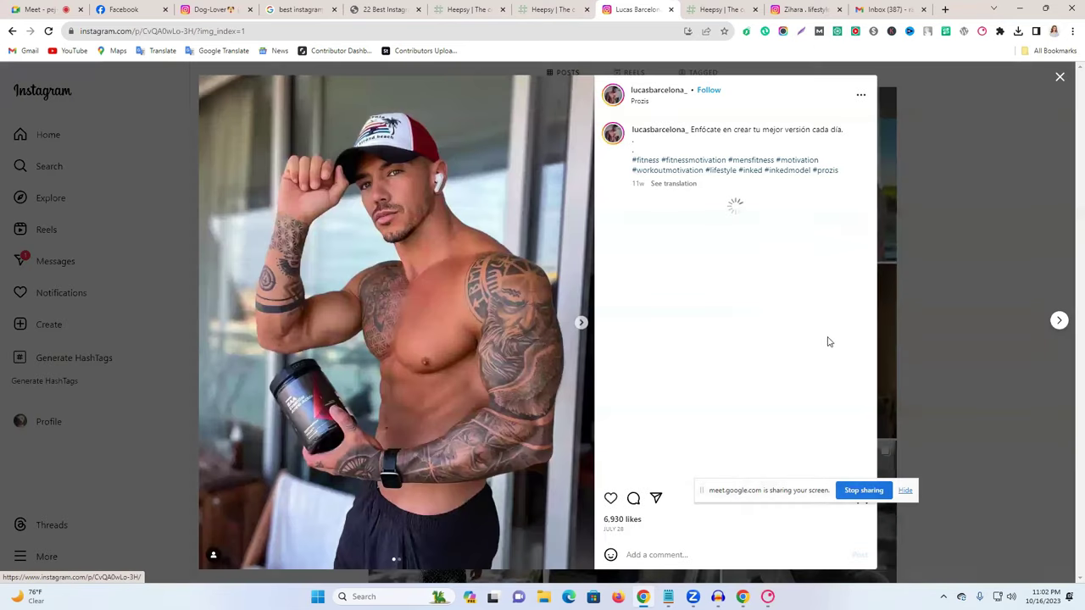
{"action": "scroll", "coordinate": [724, 237], "scroll_direction": "down", "scroll_amount": 5}
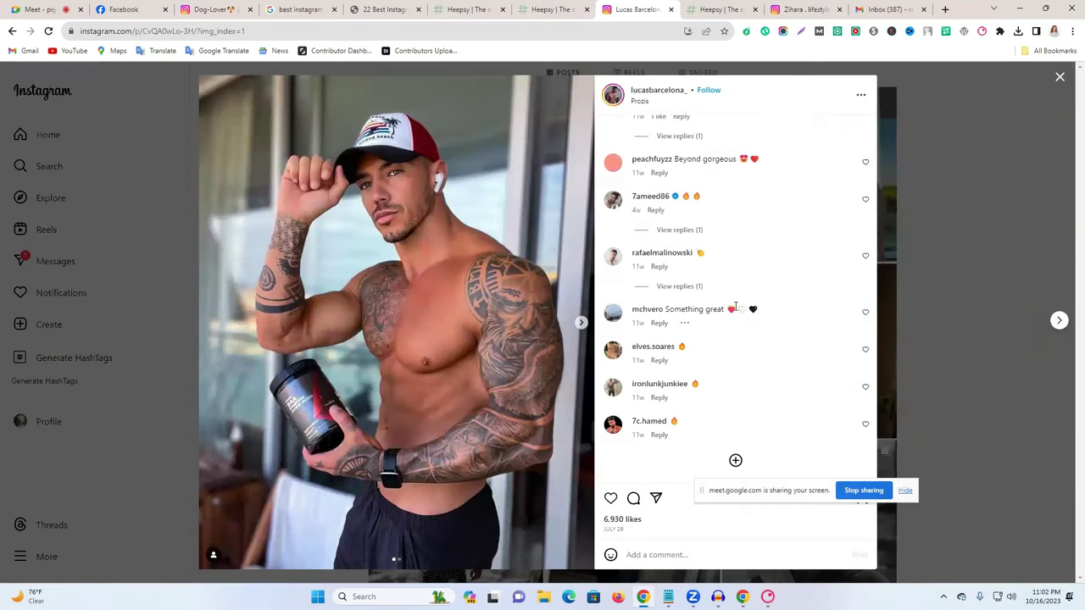
{"action": "scroll", "coordinate": [724, 271], "scroll_direction": "up", "scroll_amount": 5}
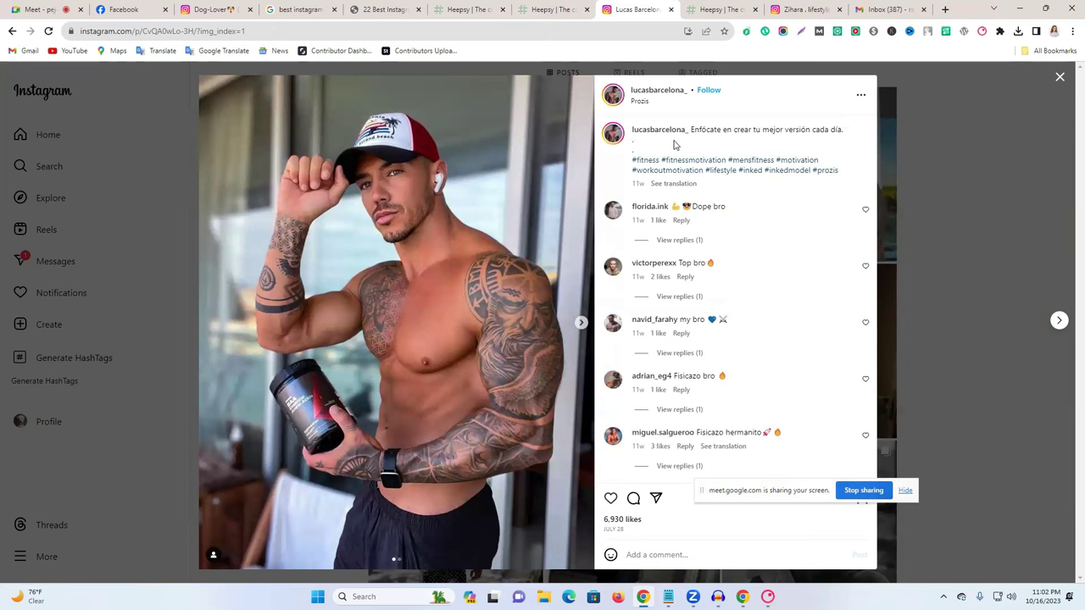
{"action": "left_click", "coordinate": [1057, 74]}
{"action": "scroll", "coordinate": [966, 254], "scroll_direction": "down", "scroll_amount": 4}
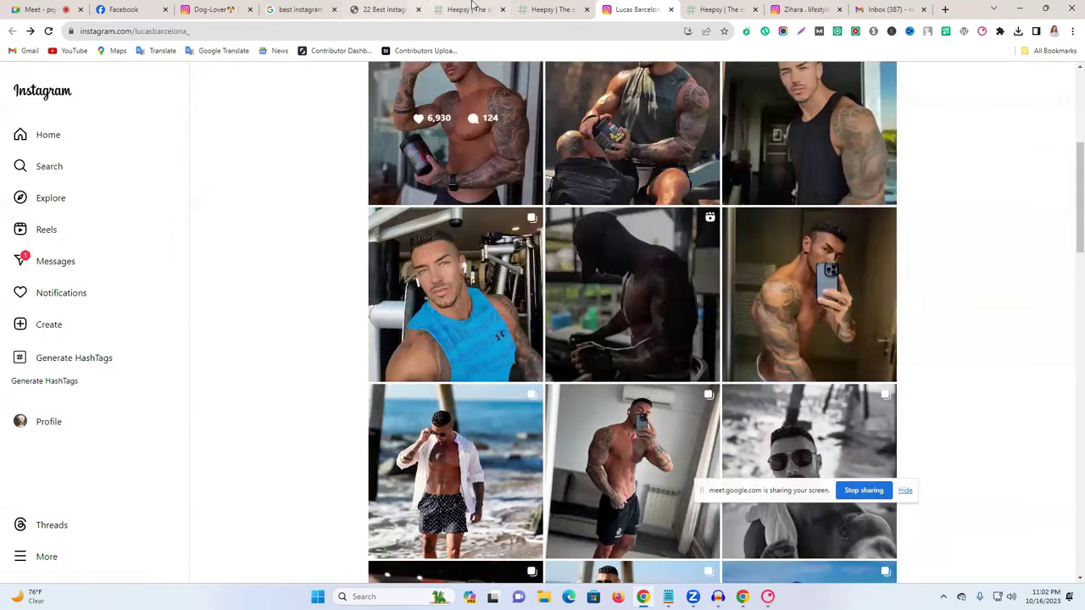
{"action": "left_click", "coordinate": [468, 8]}
{"action": "left_click", "coordinate": [385, 9]}
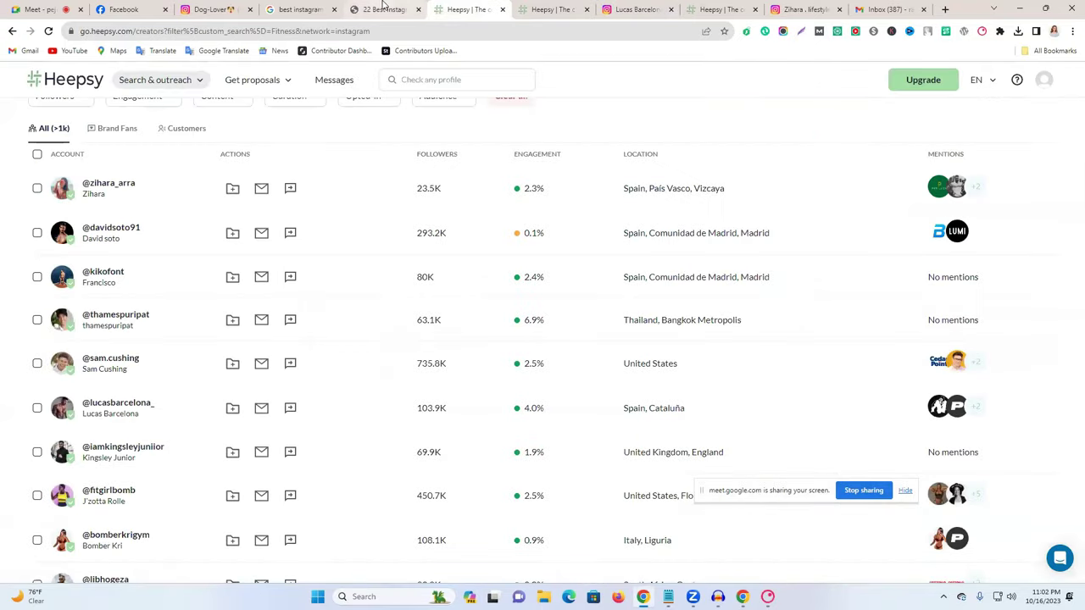
Step: Scroll the article to entry 9, TapInfluence, and open Tapinfluence.com in a new tab
{"action": "scroll", "coordinate": [366, 375], "scroll_direction": "down", "scroll_amount": 6}
{"action": "scroll", "coordinate": [365, 376], "scroll_direction": "up", "scroll_amount": 1}
{"action": "scroll", "coordinate": [424, 322], "scroll_direction": "down", "scroll_amount": 6}
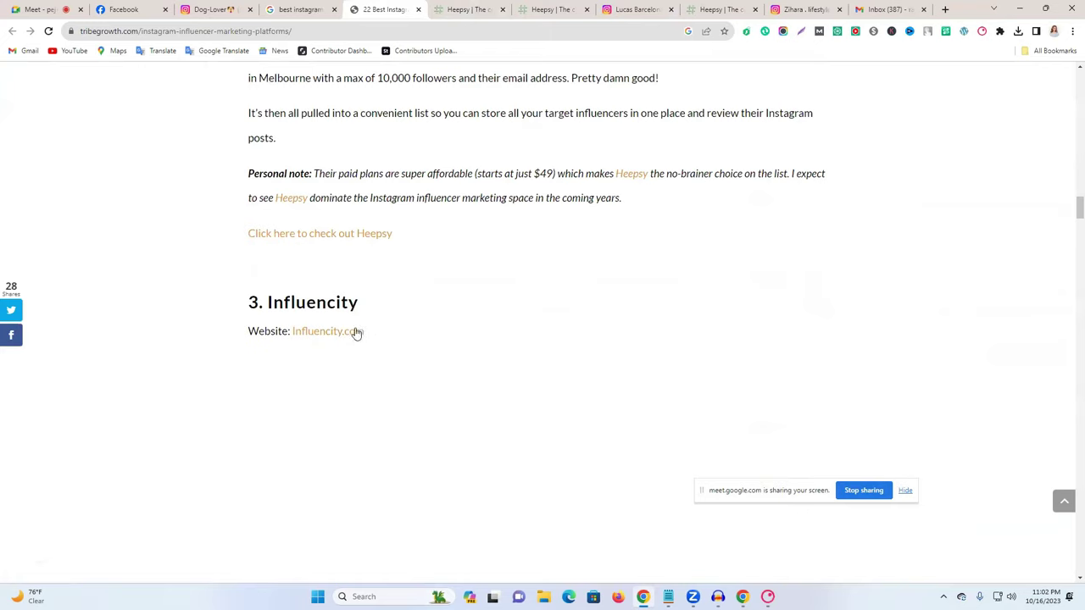
{"action": "scroll", "coordinate": [357, 333], "scroll_direction": "down", "scroll_amount": 7}
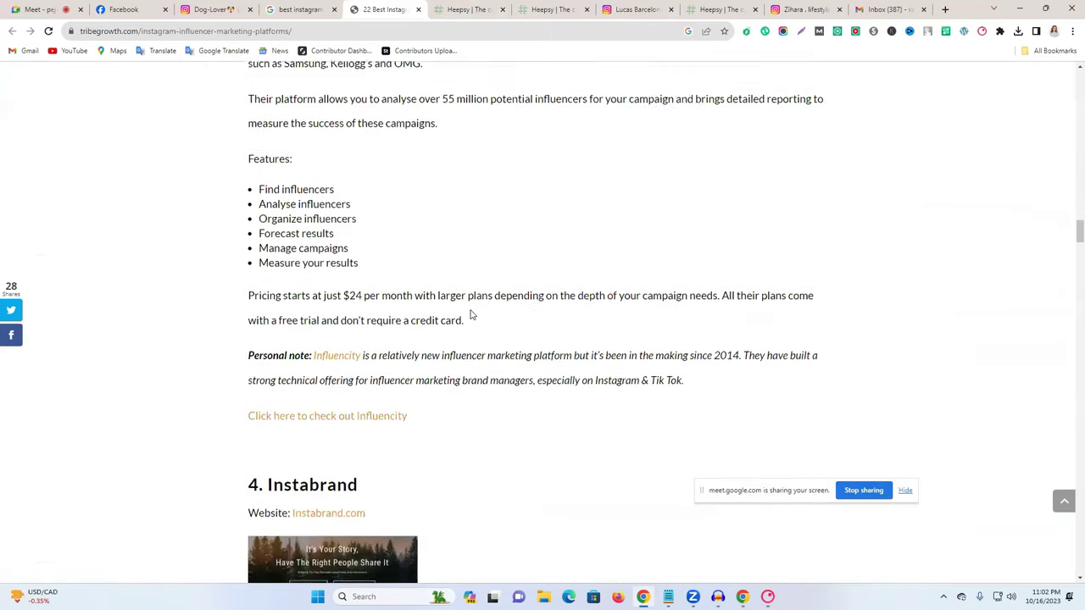
{"action": "scroll", "coordinate": [472, 315], "scroll_direction": "down", "scroll_amount": 3}
{"action": "scroll", "coordinate": [335, 303], "scroll_direction": "down", "scroll_amount": 6}
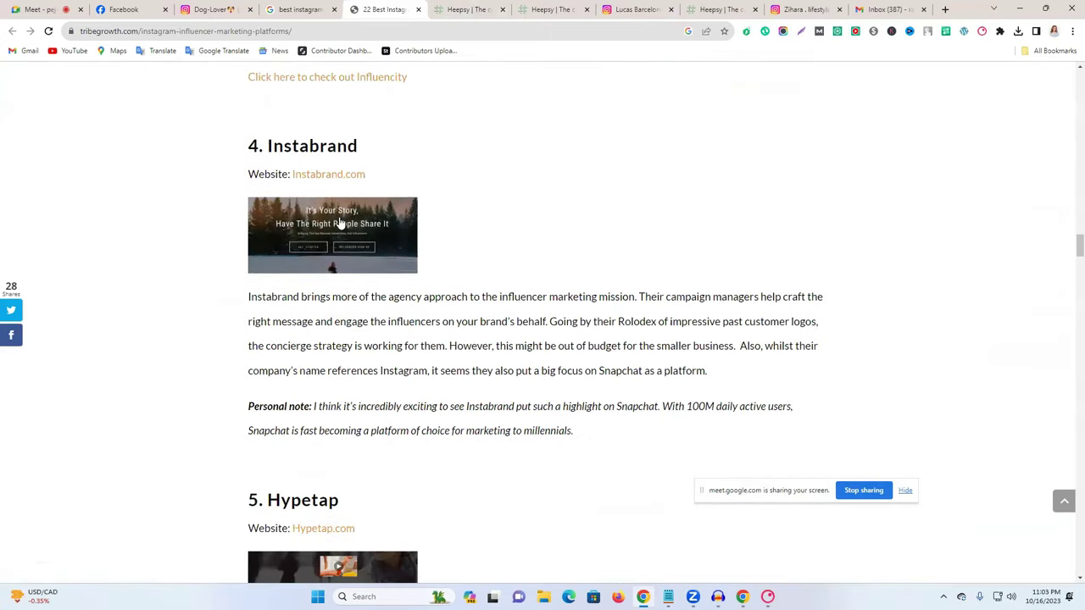
{"action": "scroll", "coordinate": [383, 284], "scroll_direction": "down", "scroll_amount": 8}
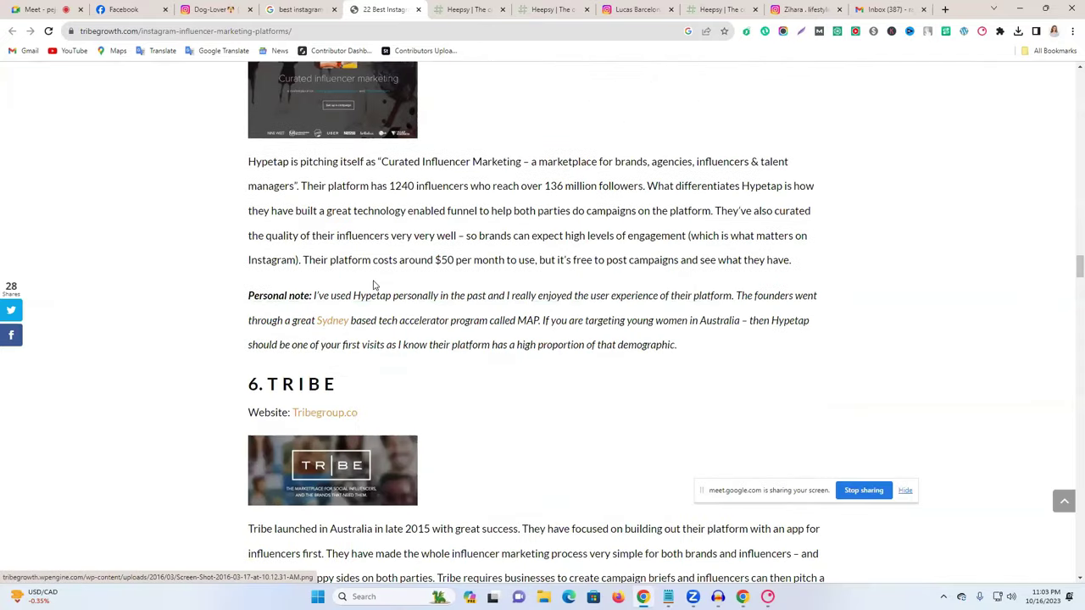
{"action": "scroll", "coordinate": [372, 286], "scroll_direction": "down", "scroll_amount": 4}
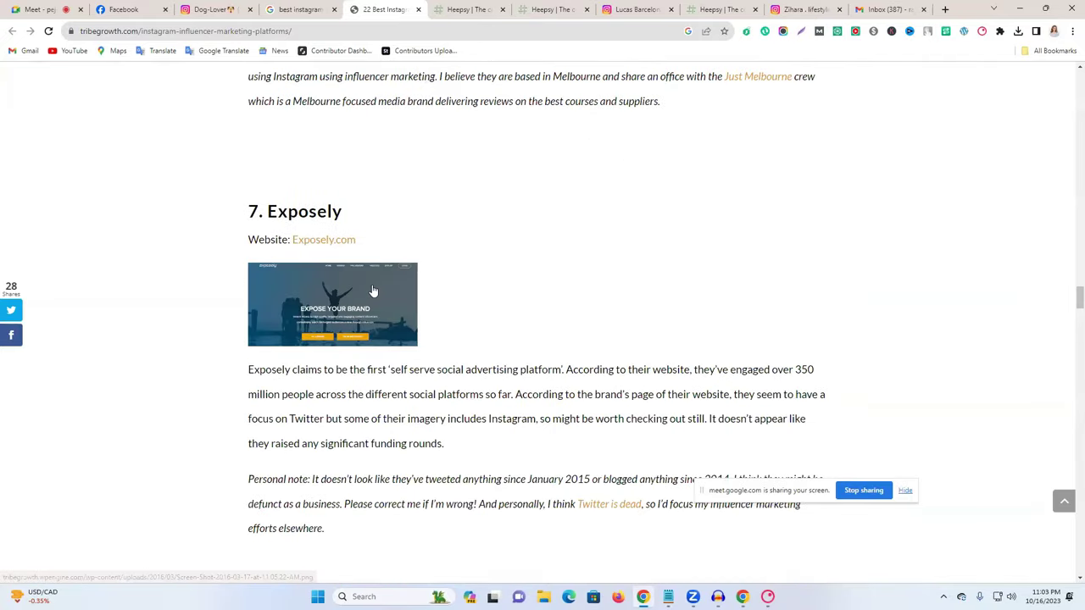
{"action": "scroll", "coordinate": [373, 291], "scroll_direction": "down", "scroll_amount": 11}
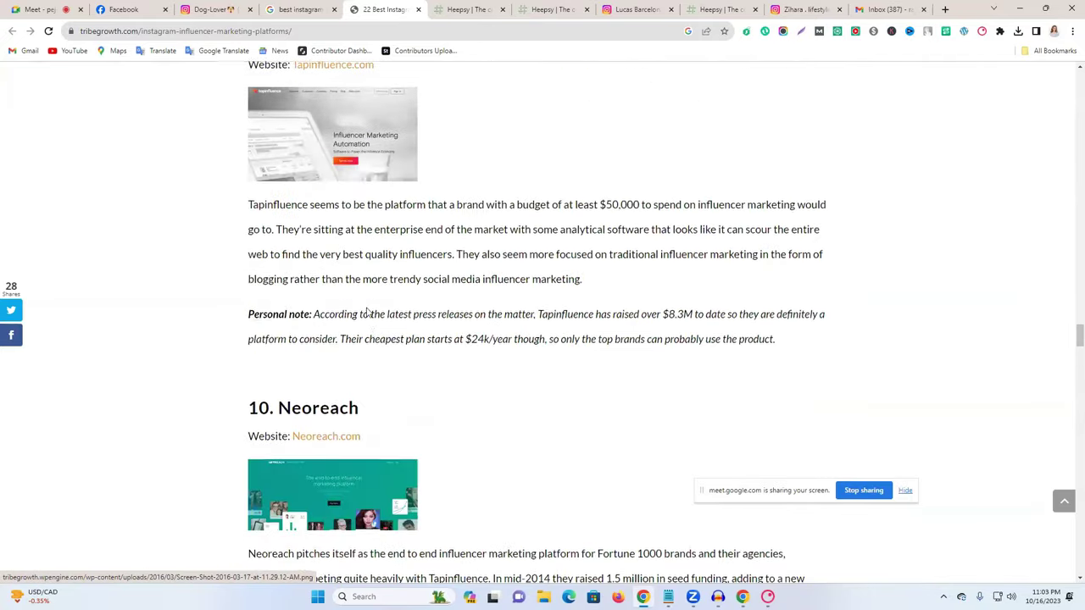
{"action": "scroll", "coordinate": [367, 313], "scroll_direction": "up", "scroll_amount": 2}
{"action": "right_click", "coordinate": [312, 179]}
{"action": "left_click", "coordinate": [351, 184]}
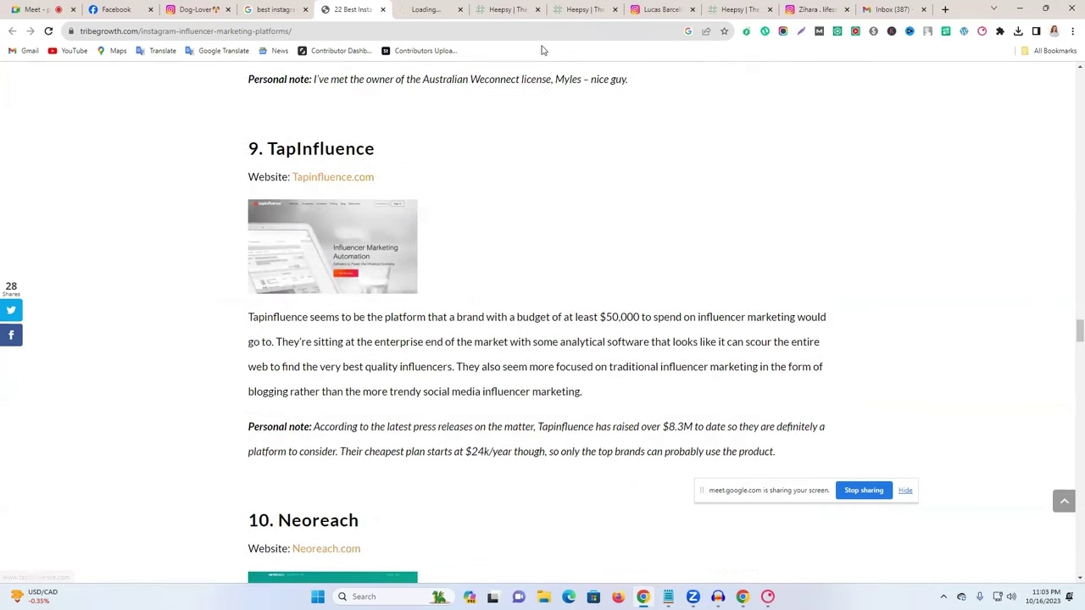
{"action": "left_click", "coordinate": [441, 9]}
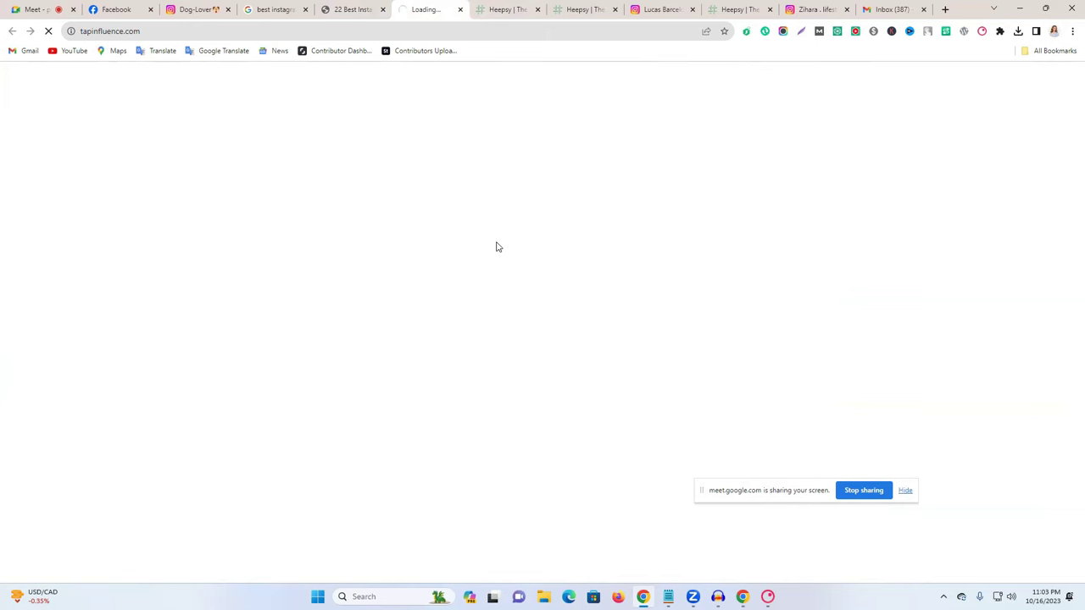
Step: Close the Heepsy search results tab and return to the redirected IZEA site
{"action": "left_click", "coordinate": [366, 8]}
{"action": "left_click", "coordinate": [424, 7]}
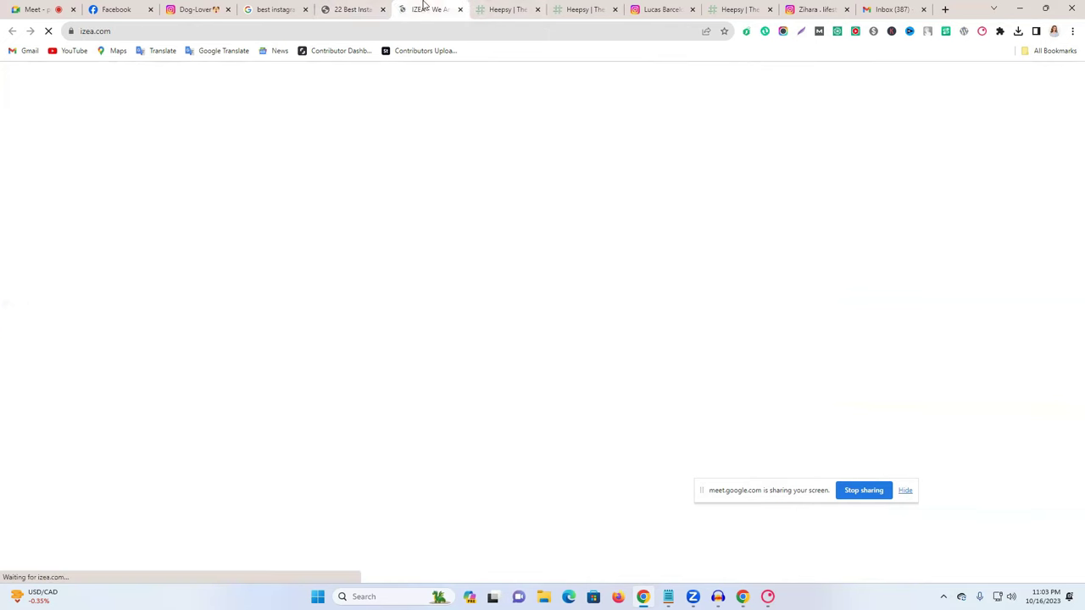
{"action": "left_click", "coordinate": [519, 9]}
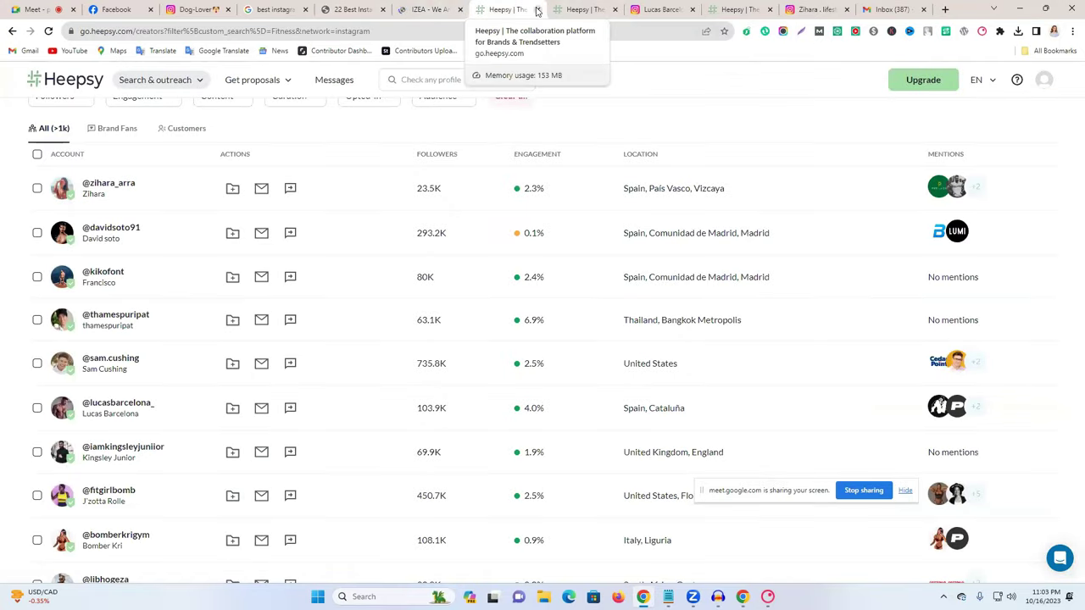
{"action": "left_click", "coordinate": [536, 9]}
{"action": "left_click", "coordinate": [428, 10]}
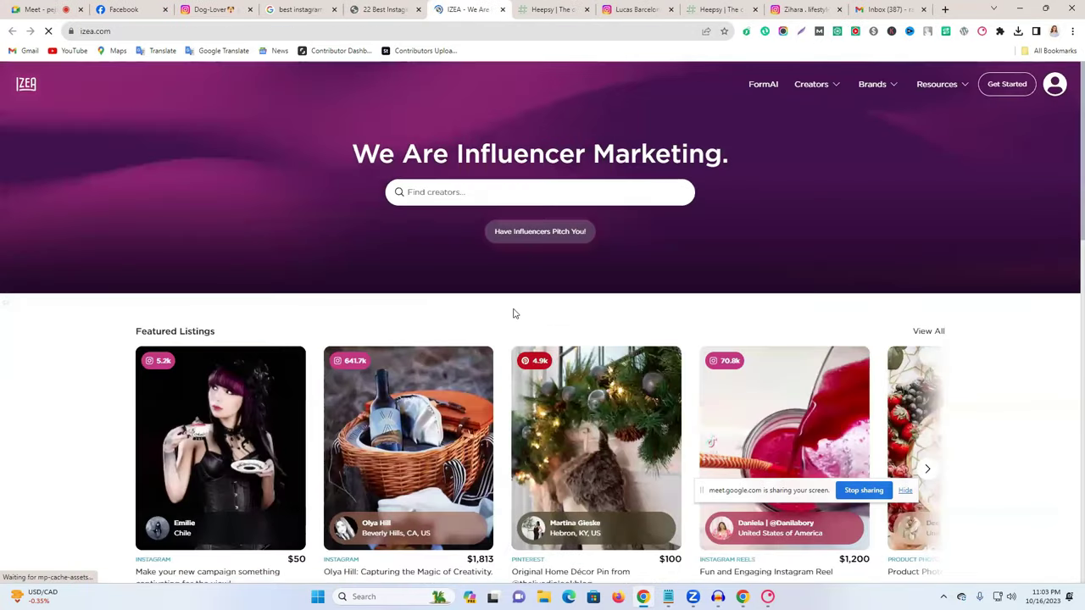
Step: Advance IZEA's Featured Listings carousel two cards, then scroll back up to the search box
{"action": "scroll", "coordinate": [511, 312], "scroll_direction": "down", "scroll_amount": 3}
{"action": "scroll", "coordinate": [456, 315], "scroll_direction": "up", "scroll_amount": 2}
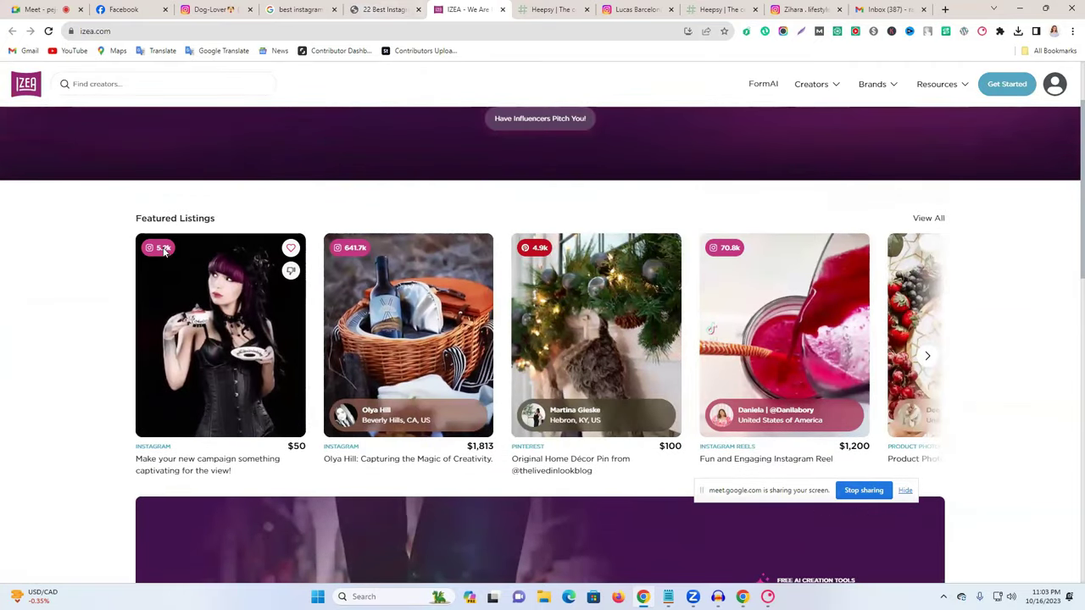
{"action": "scroll", "coordinate": [204, 293], "scroll_direction": "down", "scroll_amount": 2}
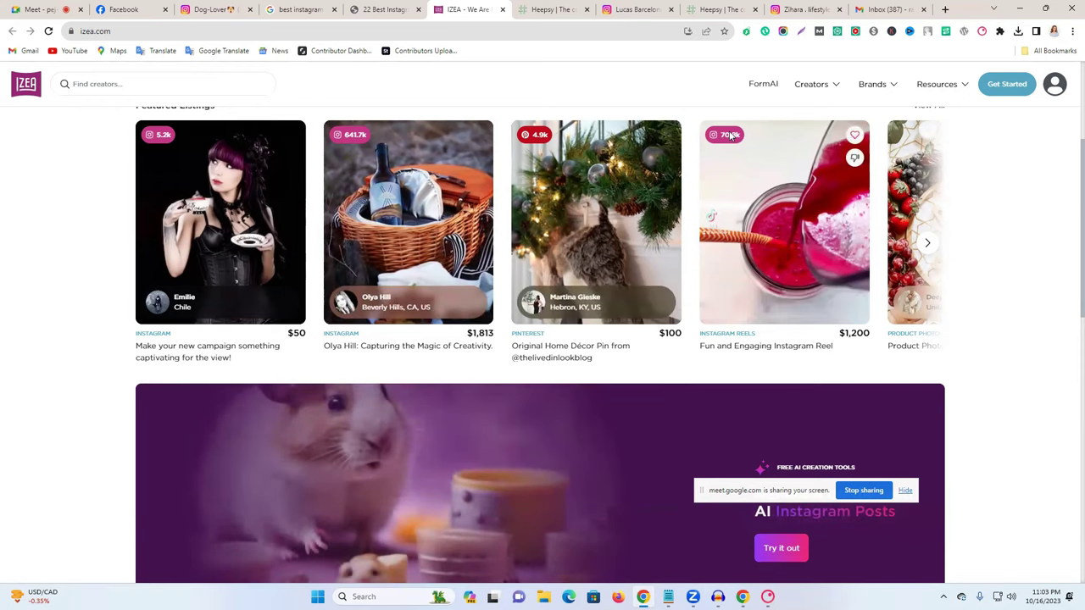
{"action": "left_click", "coordinate": [927, 244]}
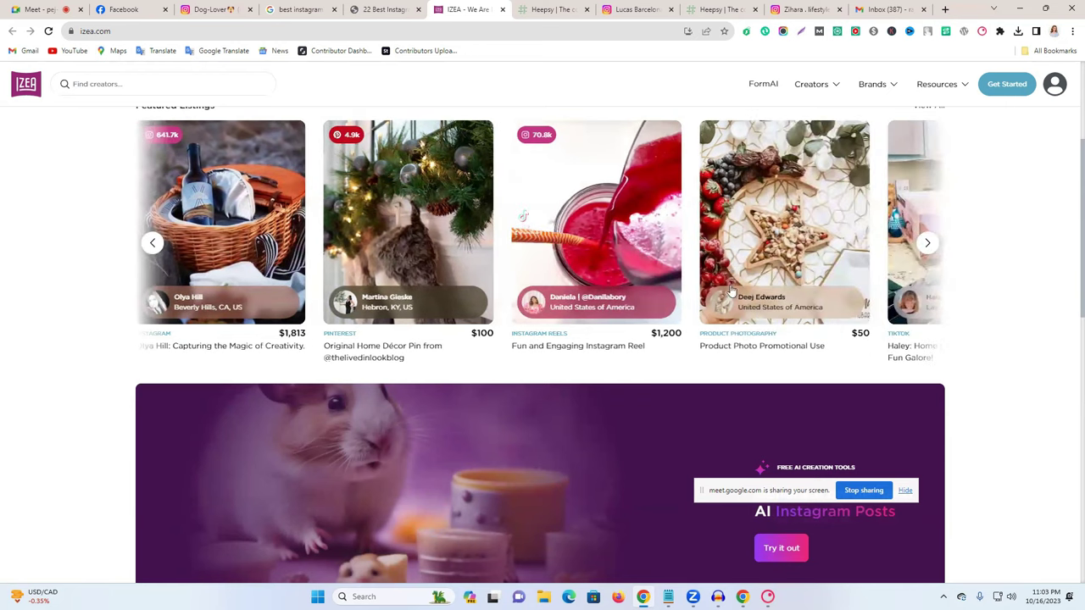
{"action": "left_click", "coordinate": [928, 246]}
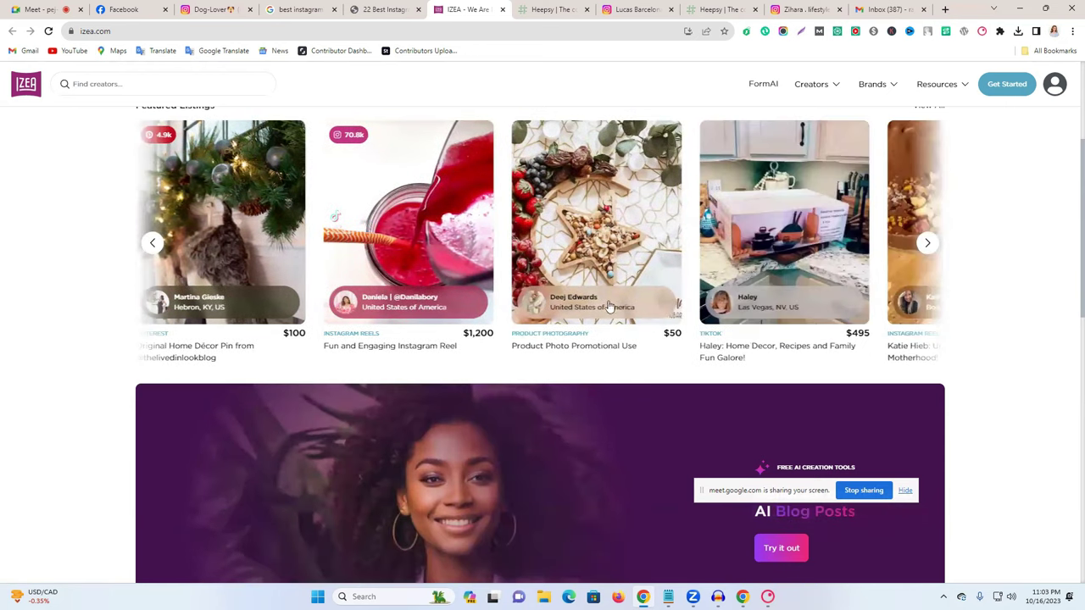
{"action": "scroll", "coordinate": [542, 254], "scroll_direction": "up", "scroll_amount": 3}
Step: Search IZEA creators for 'dog' and open the Product and Lifestyle Photography for Dog Products listing
{"action": "left_click", "coordinate": [440, 190]}
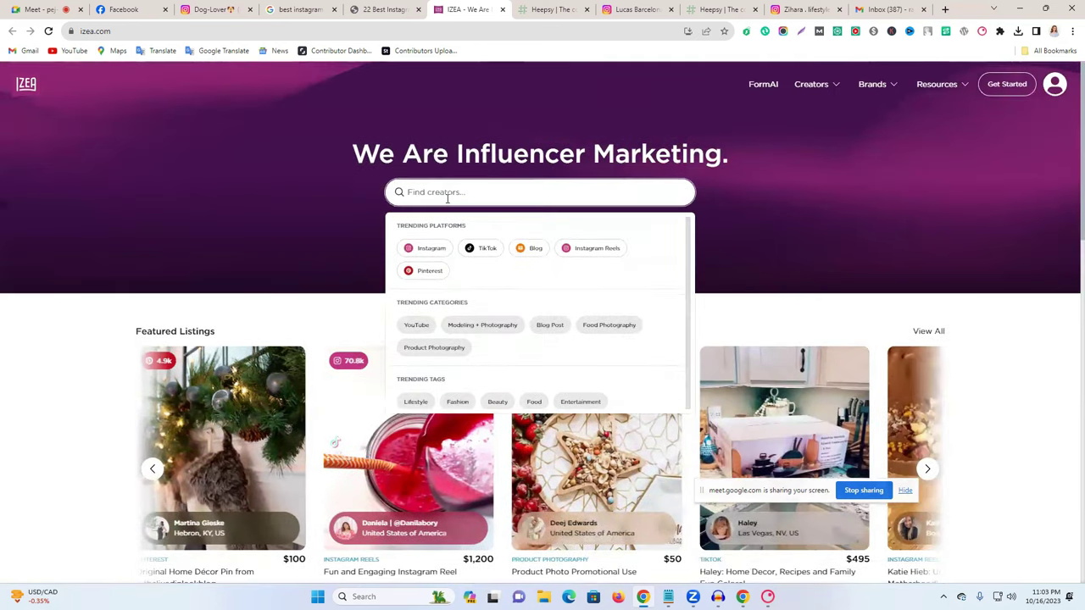
{"action": "type", "text": "dog"}
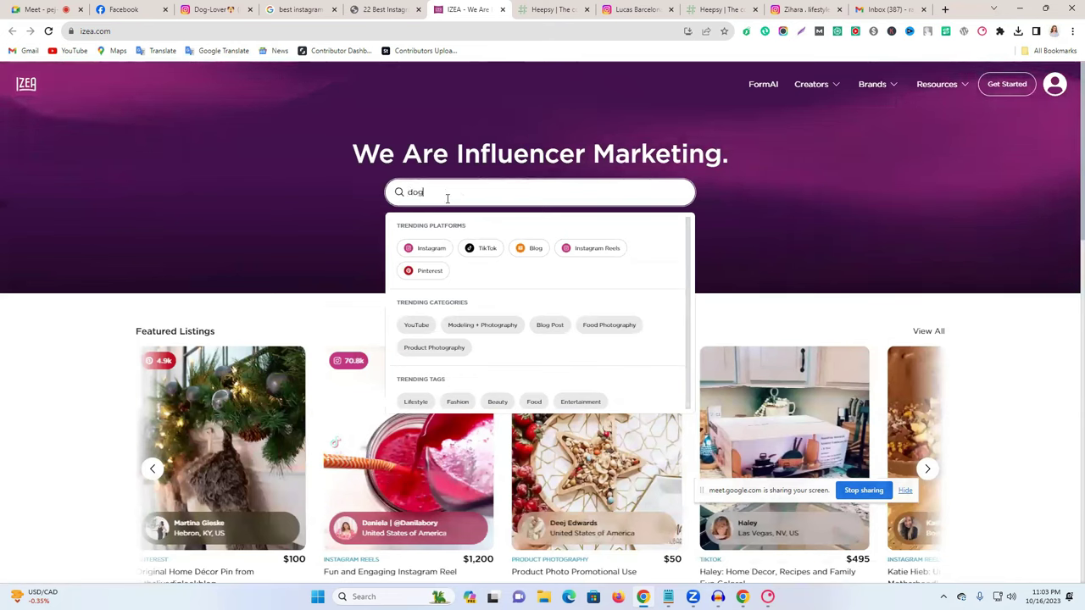
{"action": "left_click", "coordinate": [596, 248]}
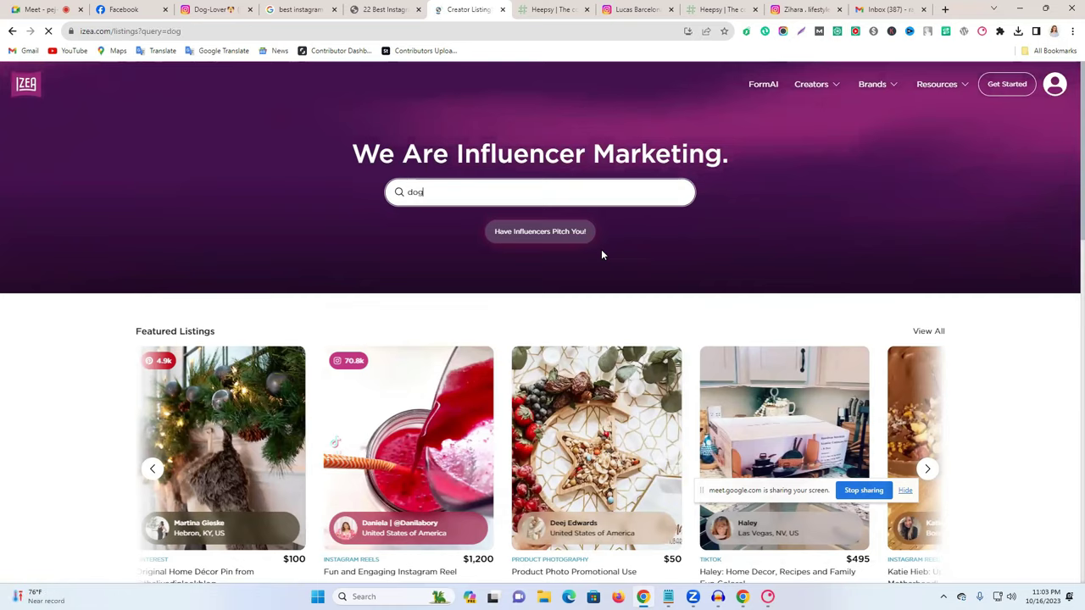
{"action": "scroll", "coordinate": [496, 283], "scroll_direction": "down", "scroll_amount": 1}
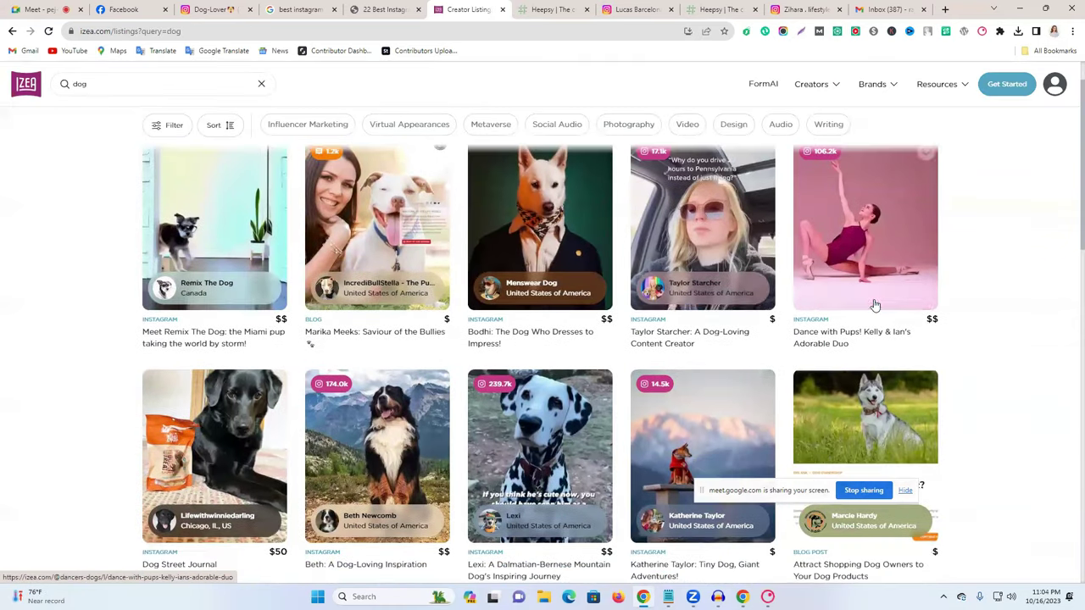
{"action": "scroll", "coordinate": [901, 288], "scroll_direction": "down", "scroll_amount": 3}
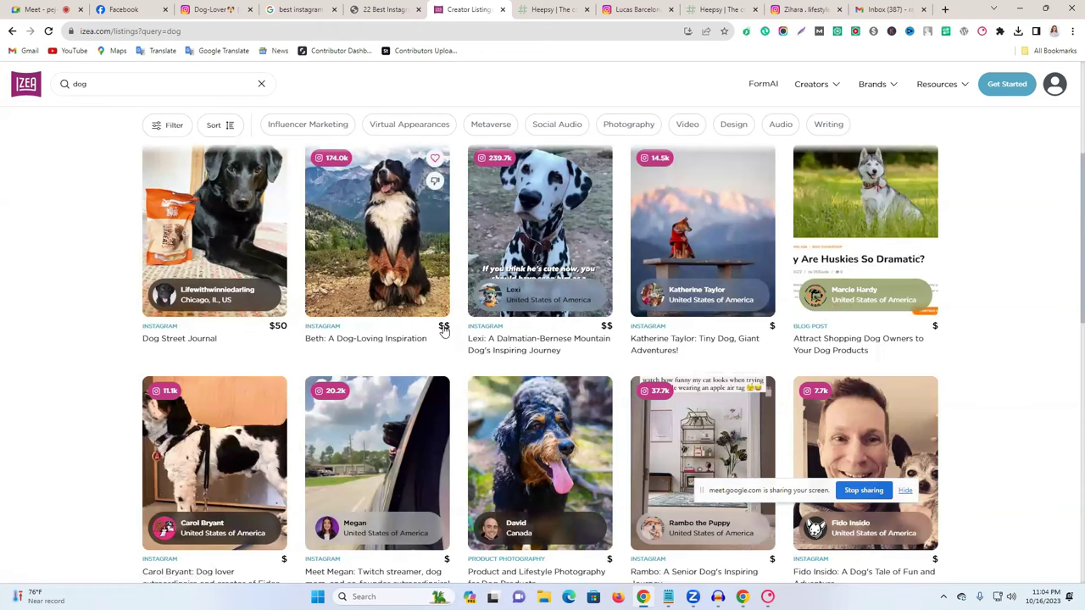
{"action": "scroll", "coordinate": [229, 254], "scroll_direction": "up", "scroll_amount": 1}
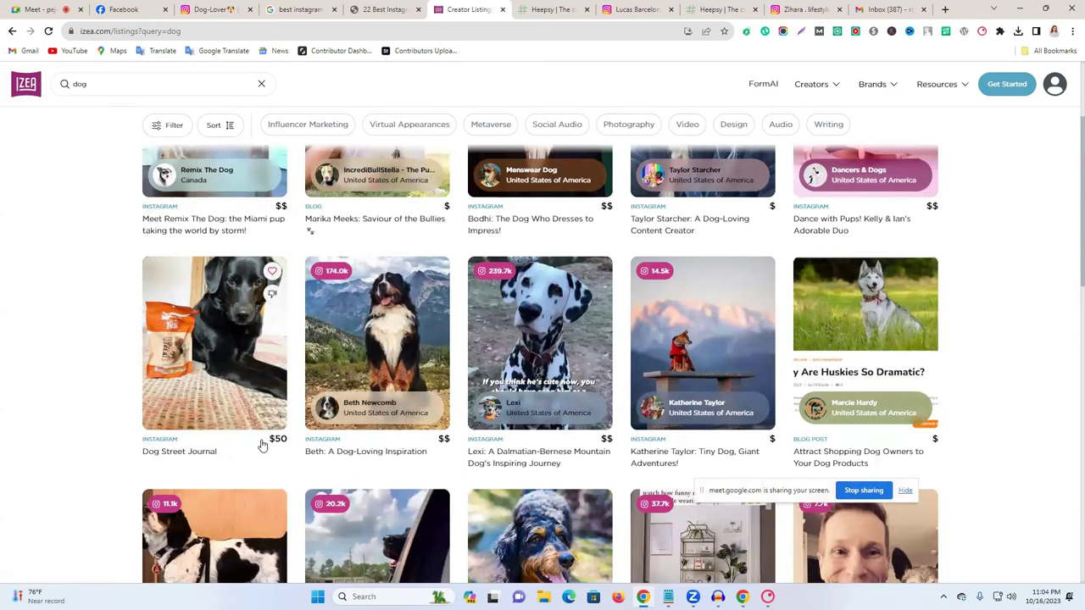
{"action": "scroll", "coordinate": [265, 442], "scroll_direction": "down", "scroll_amount": 3}
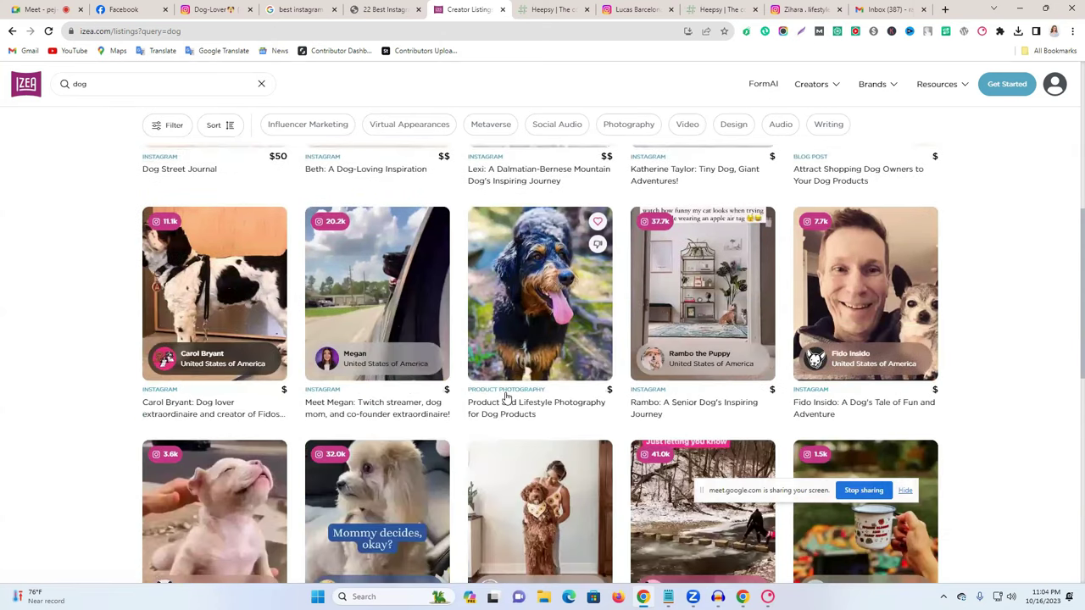
{"action": "left_click", "coordinate": [536, 310]}
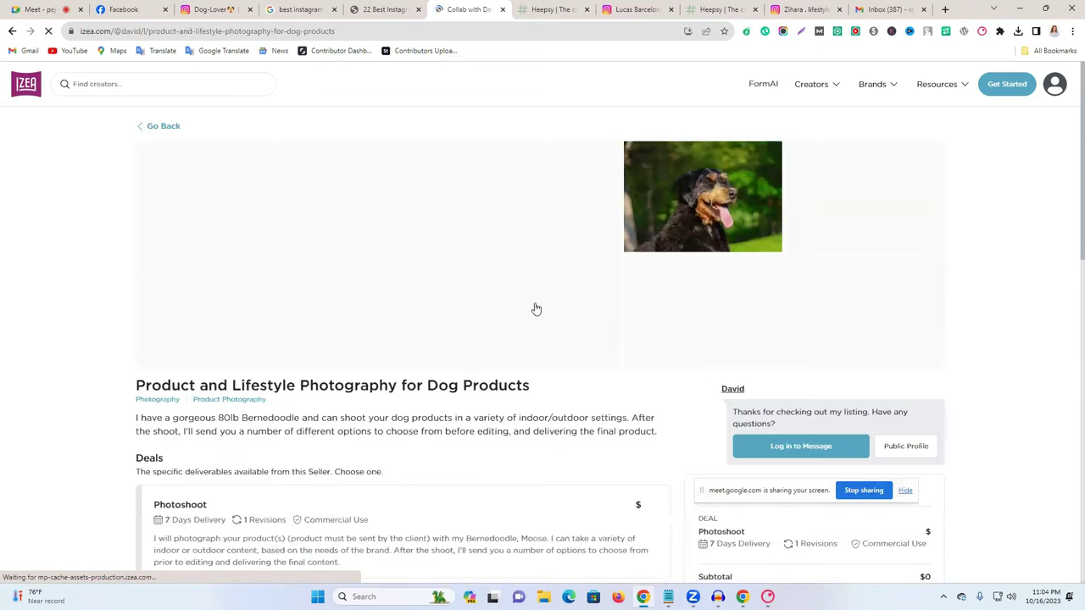
Step: Tick the $250 Whitelisting option on the listing
{"action": "scroll", "coordinate": [537, 348], "scroll_direction": "down", "scroll_amount": 5}
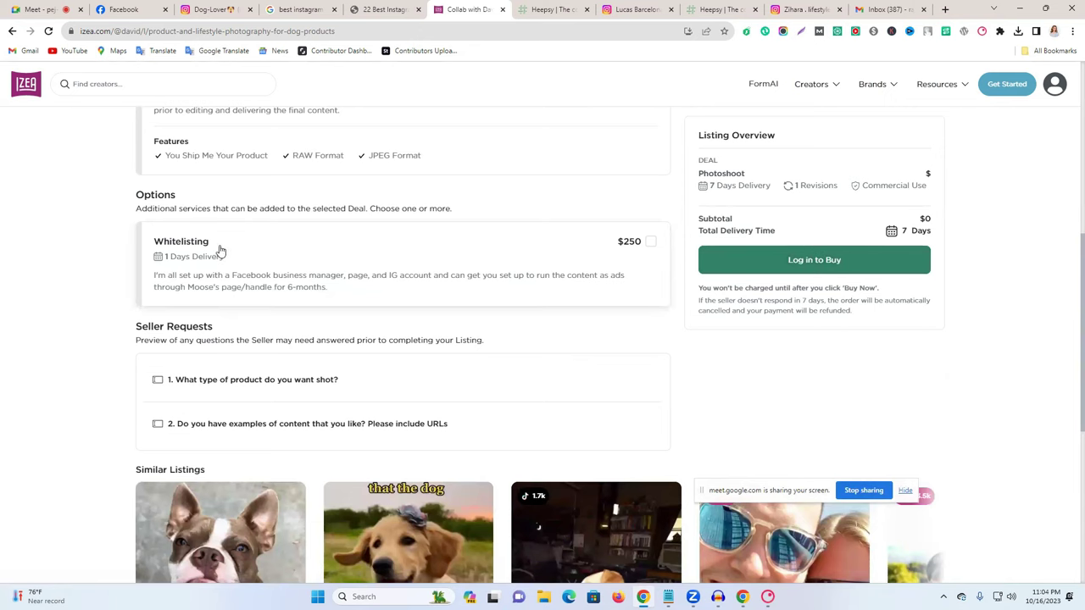
{"action": "left_click", "coordinate": [650, 244]}
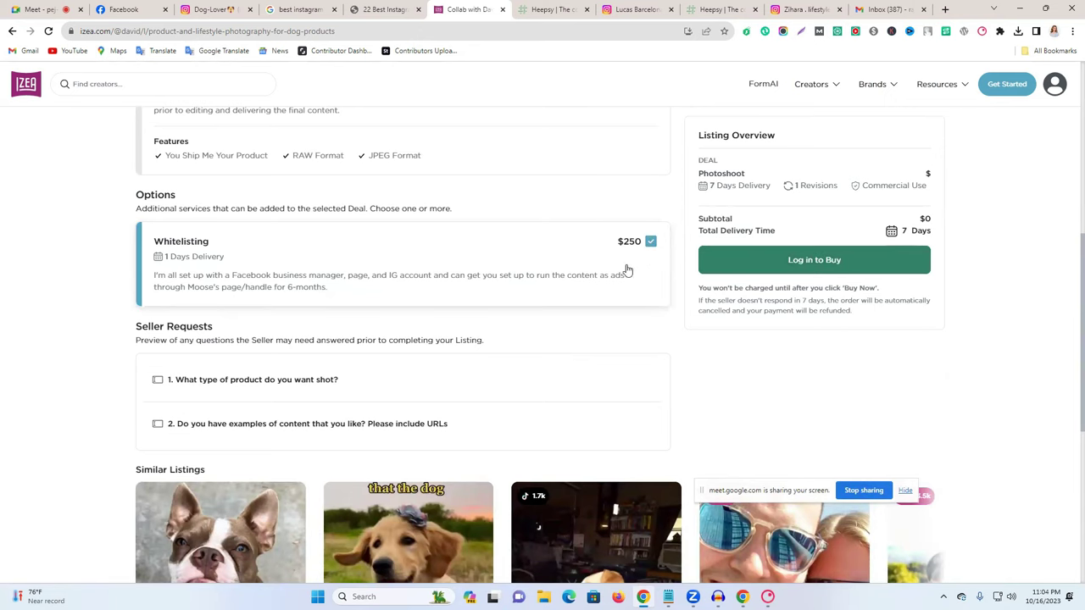
{"action": "scroll", "coordinate": [596, 305], "scroll_direction": "up", "scroll_amount": 2}
{"action": "scroll", "coordinate": [596, 305], "scroll_direction": "up", "scroll_amount": 3}
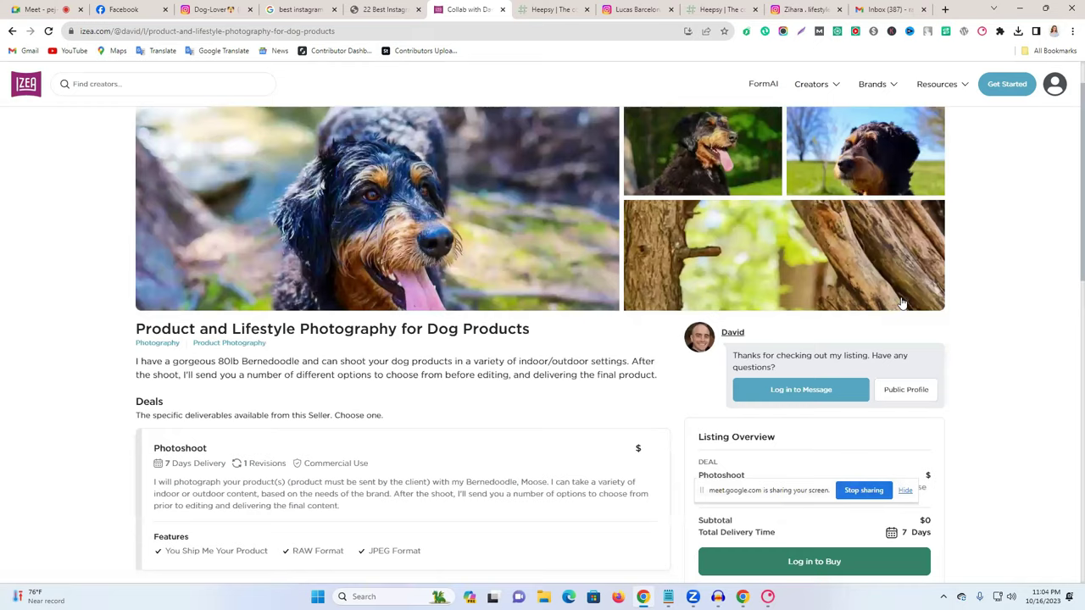
{"action": "scroll", "coordinate": [509, 186], "scroll_direction": "up", "scroll_amount": 1}
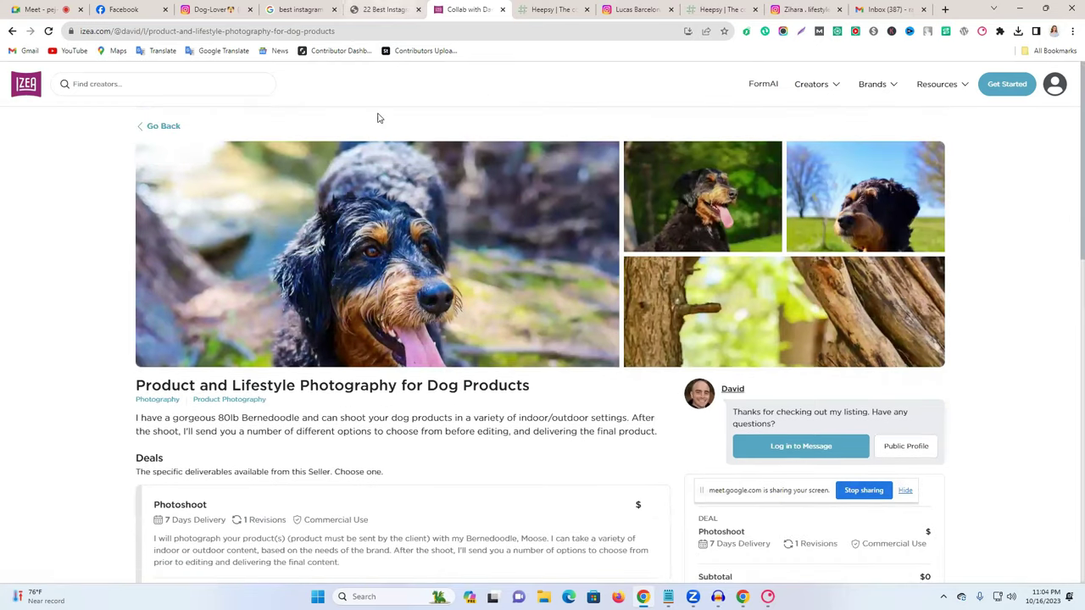
Step: Scroll through the Tribe Growth influencer platforms article
{"action": "left_click", "coordinate": [385, 9]}
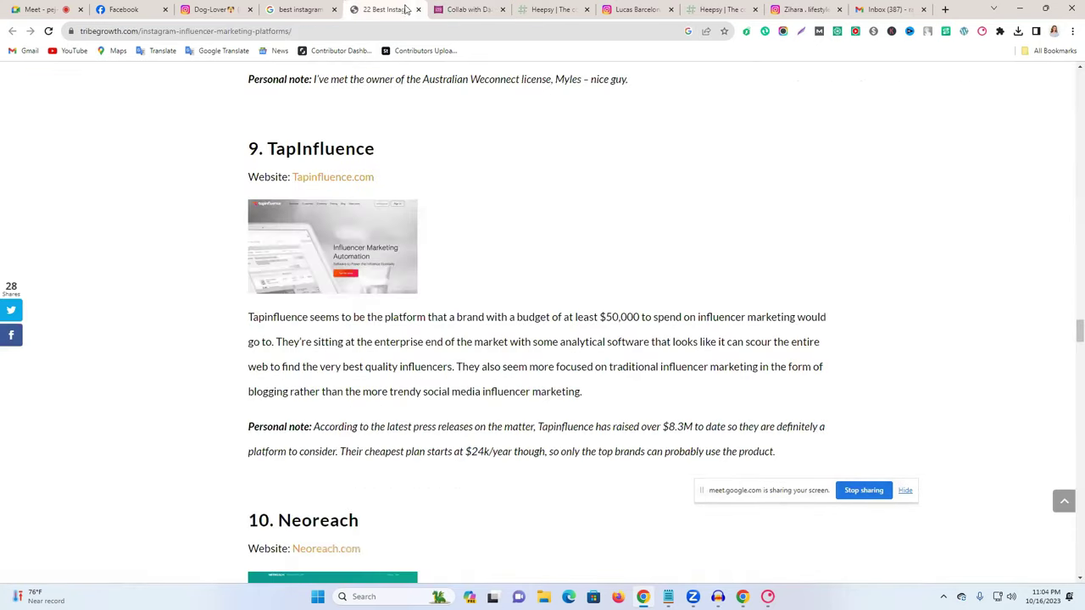
{"action": "scroll", "coordinate": [437, 250], "scroll_direction": "down", "scroll_amount": 3}
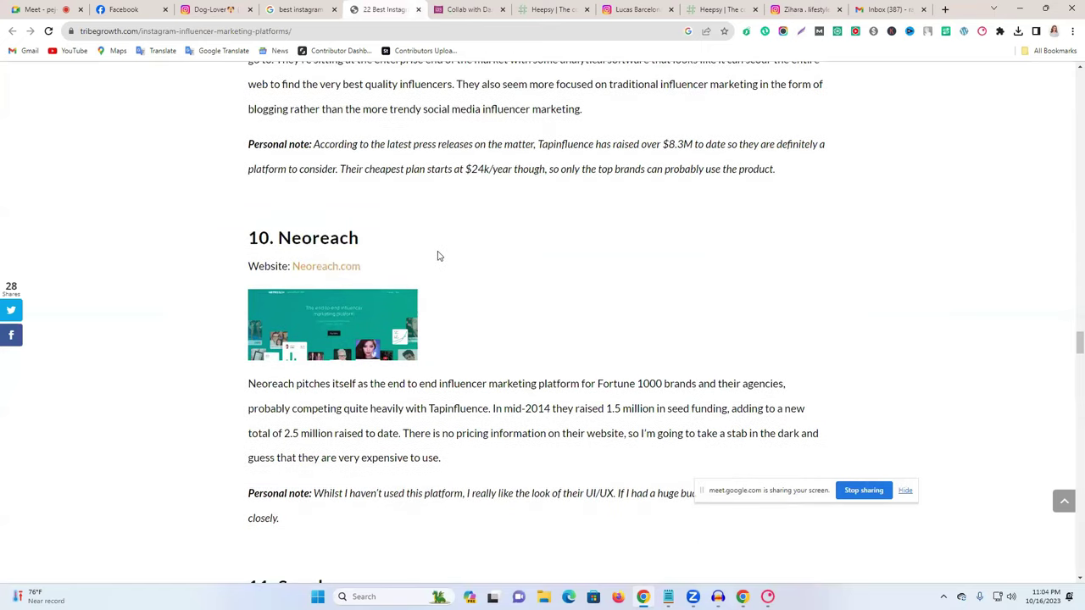
{"action": "scroll", "coordinate": [360, 290], "scroll_direction": "down", "scroll_amount": 7}
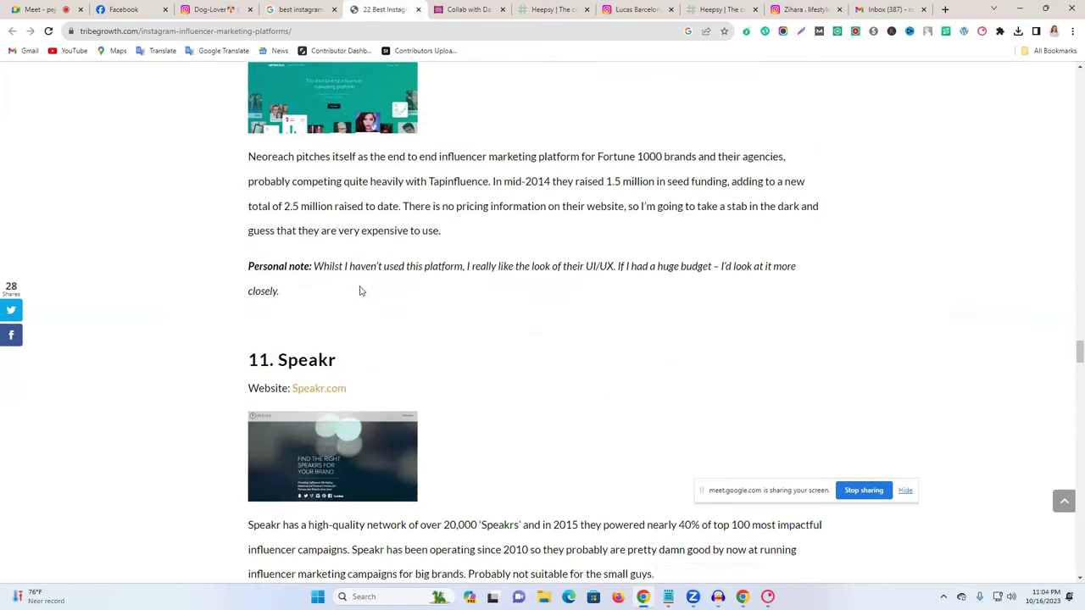
{"action": "scroll", "coordinate": [359, 291], "scroll_direction": "down", "scroll_amount": 3}
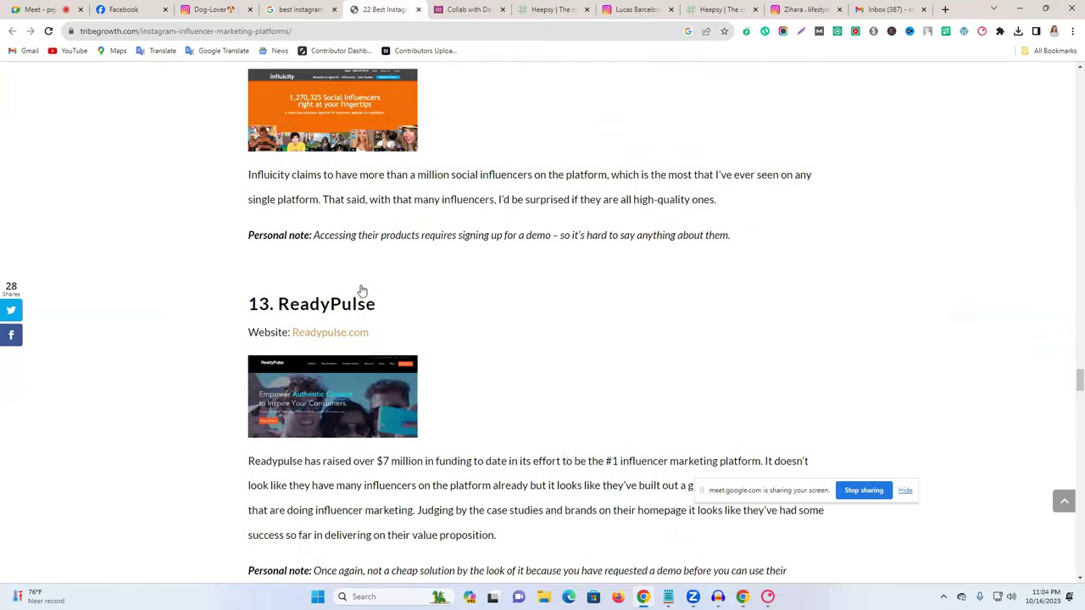
{"action": "scroll", "coordinate": [330, 264], "scroll_direction": "up", "scroll_amount": 2}
{"action": "scroll", "coordinate": [455, 291], "scroll_direction": "down", "scroll_amount": 7}
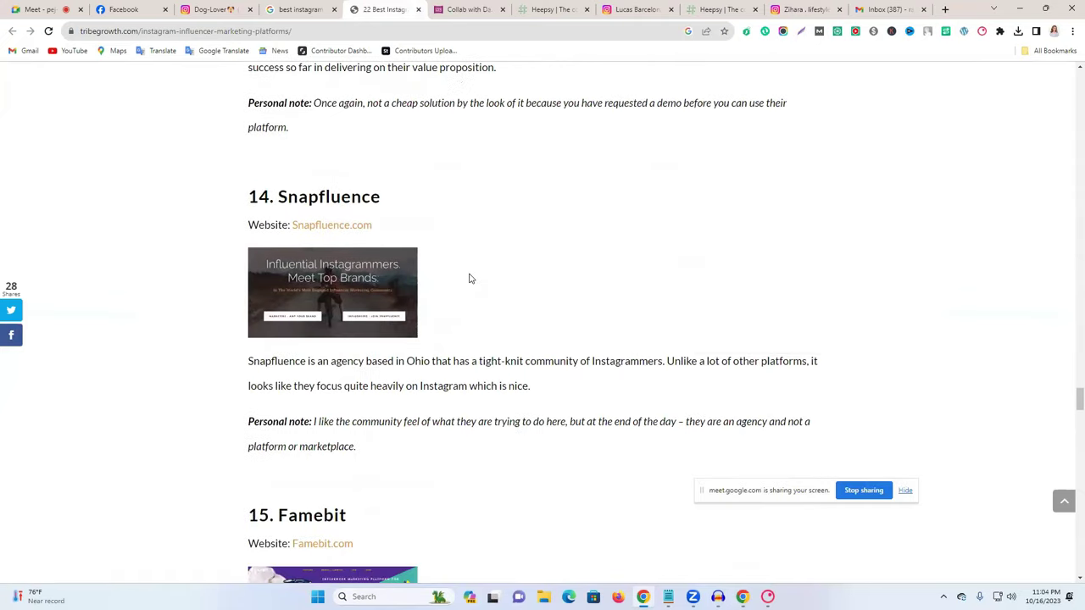
{"action": "scroll", "coordinate": [458, 288], "scroll_direction": "down", "scroll_amount": 3}
{"action": "scroll", "coordinate": [439, 304], "scroll_direction": "down", "scroll_amount": 7}
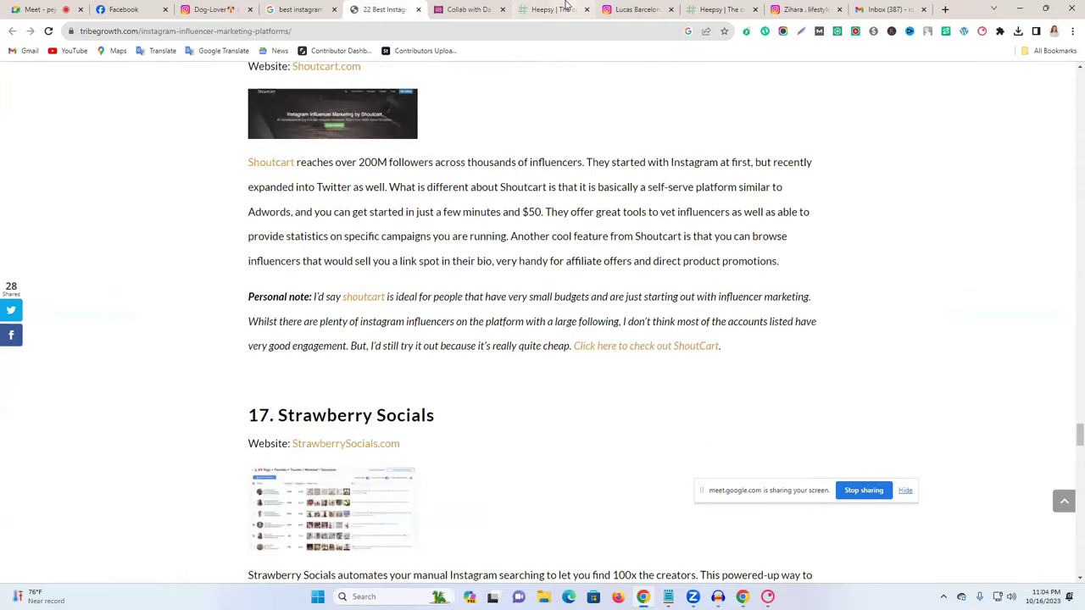
Step: Close the Heepsy, IZEA, Instagram, Gmail and article tabs, leaving a blank new tab
{"action": "left_click", "coordinate": [559, 8]}
{"action": "left_click", "coordinate": [586, 9]}
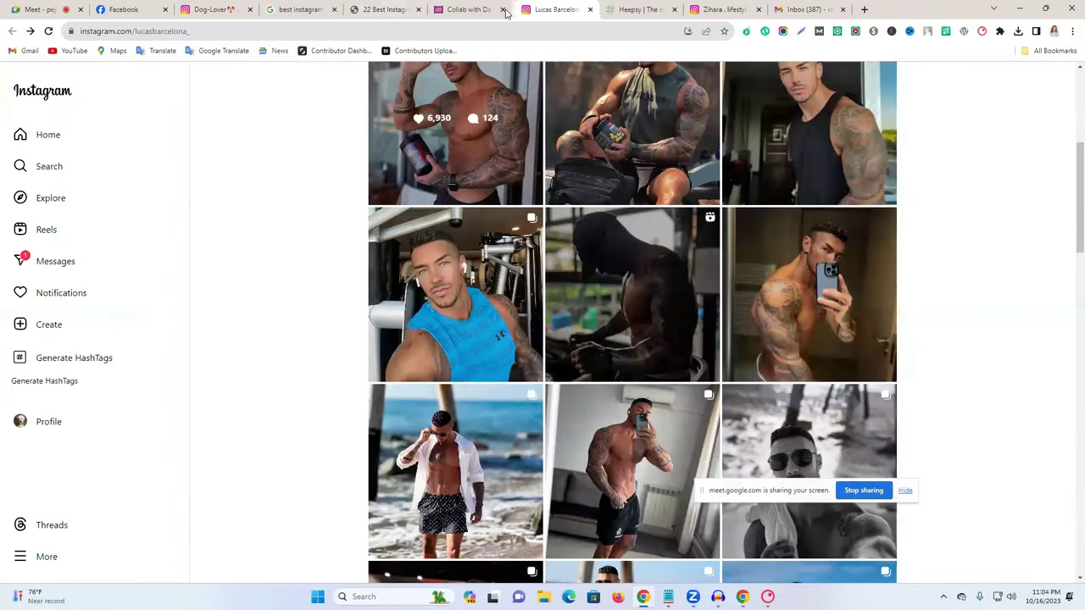
{"action": "left_click", "coordinate": [503, 10]}
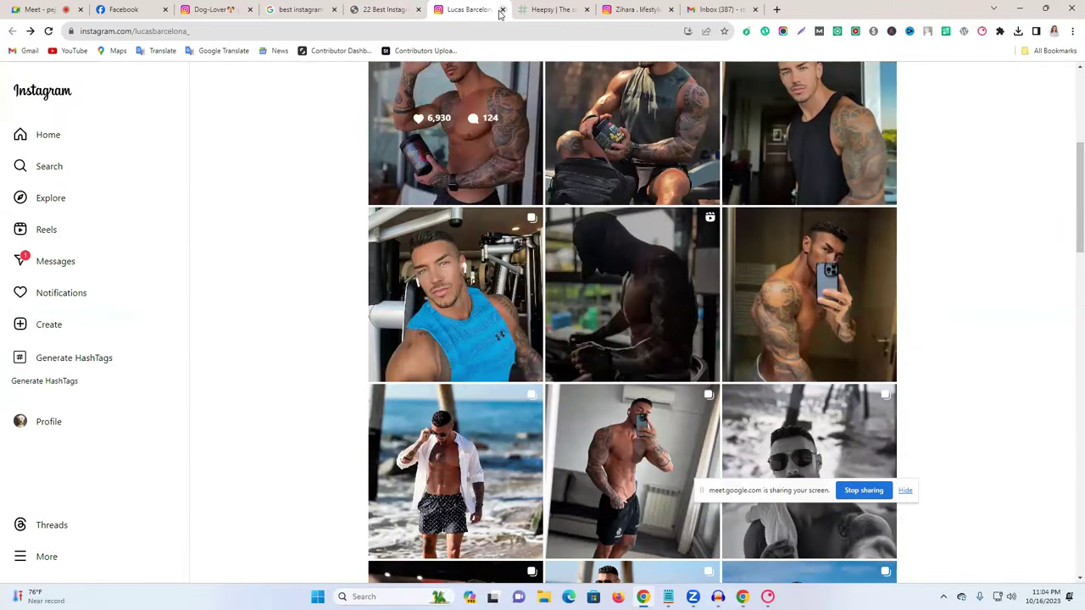
{"action": "left_click", "coordinate": [502, 9]}
{"action": "left_click", "coordinate": [502, 9]}
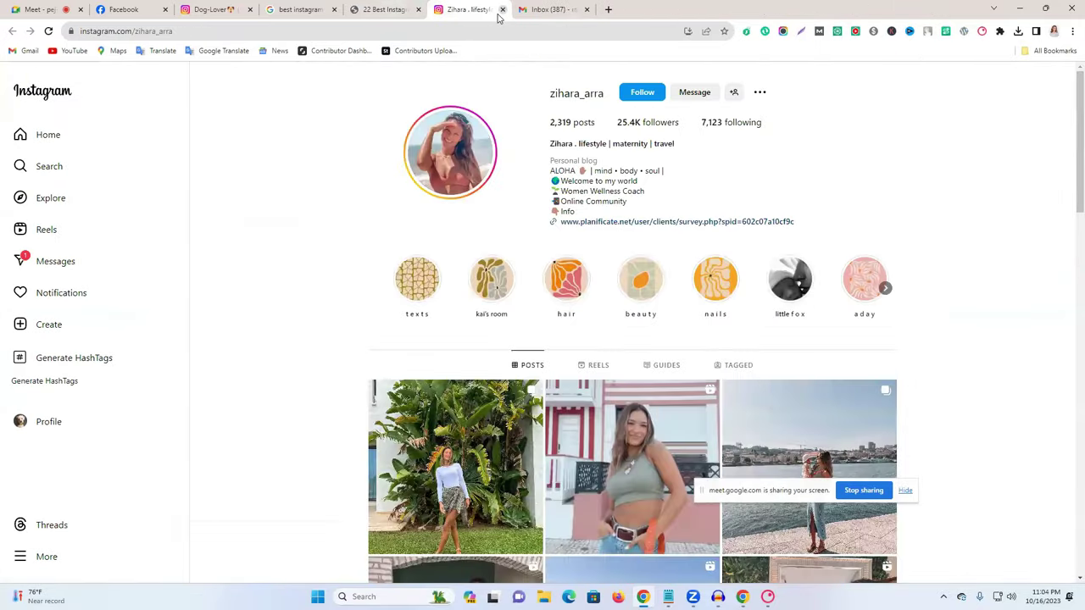
{"action": "left_click", "coordinate": [502, 9]}
{"action": "left_click", "coordinate": [503, 9]}
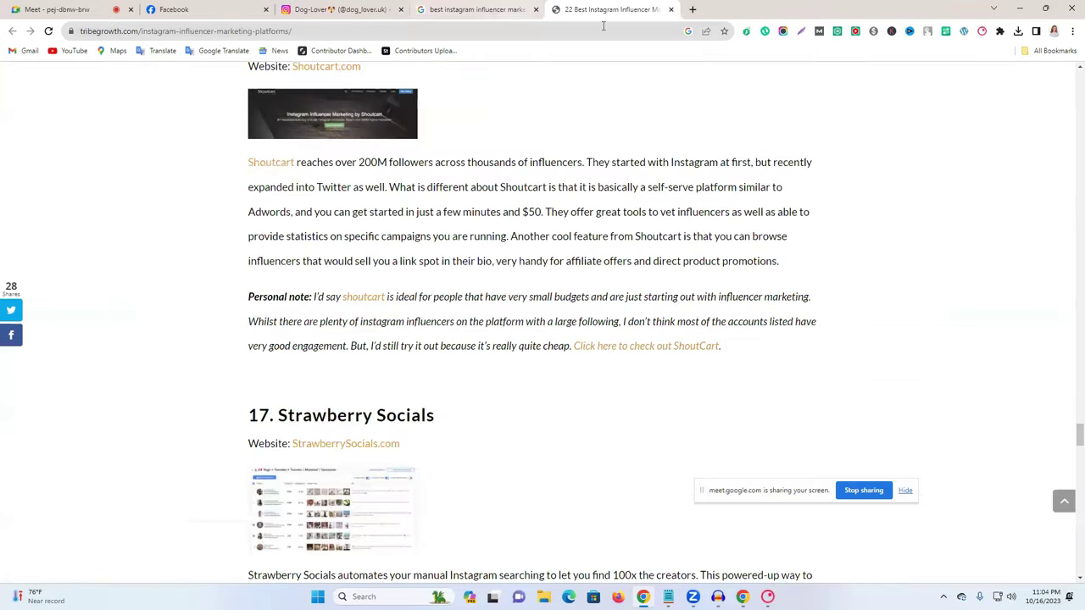
{"action": "left_click", "coordinate": [672, 9]}
{"action": "left_click", "coordinate": [553, 9]}
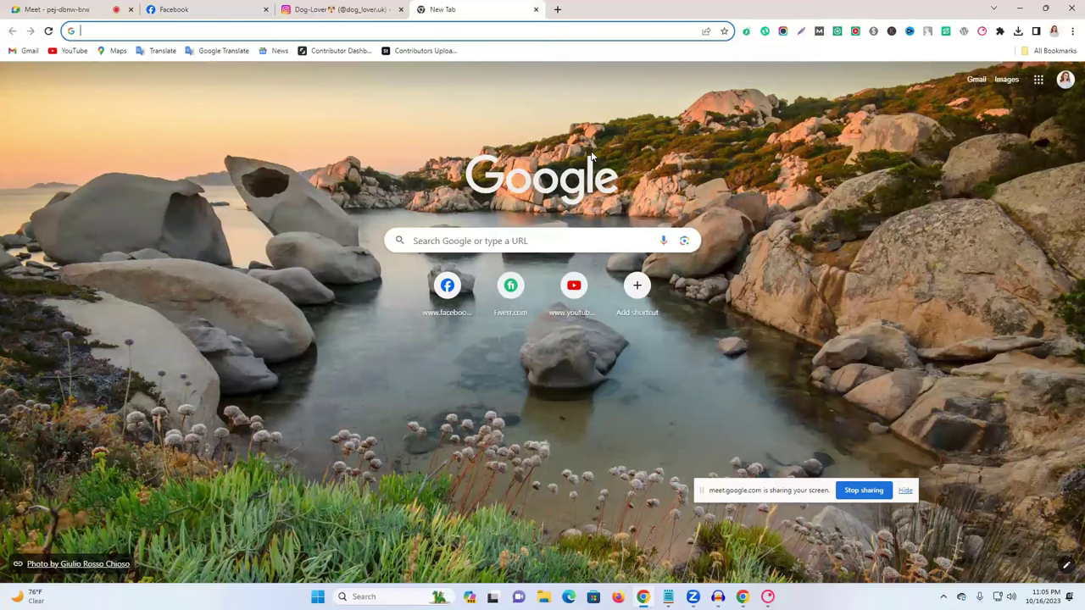
Step: Log out of the dog_lover.uk Instagram account
{"action": "left_click", "coordinate": [369, 6]}
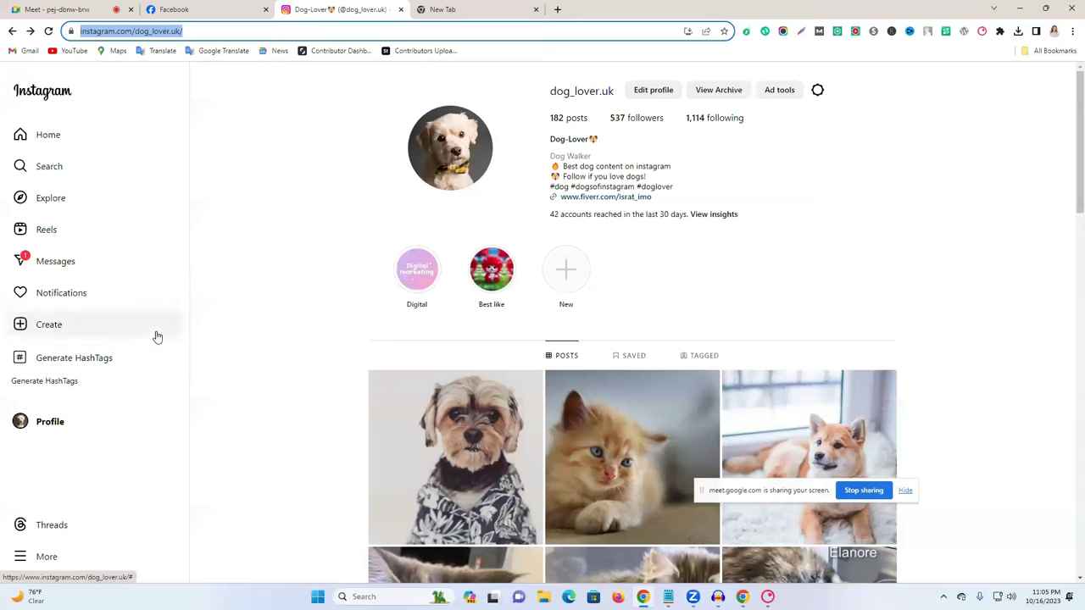
{"action": "left_click", "coordinate": [57, 568]}
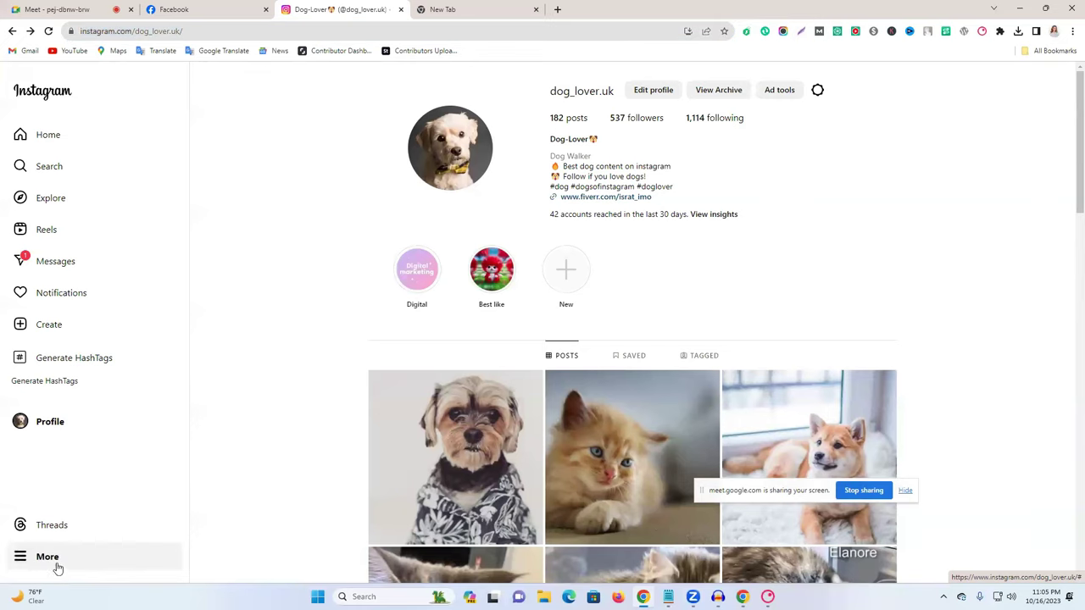
{"action": "scroll", "coordinate": [60, 547], "scroll_direction": "down", "scroll_amount": 3}
{"action": "left_click", "coordinate": [42, 522]}
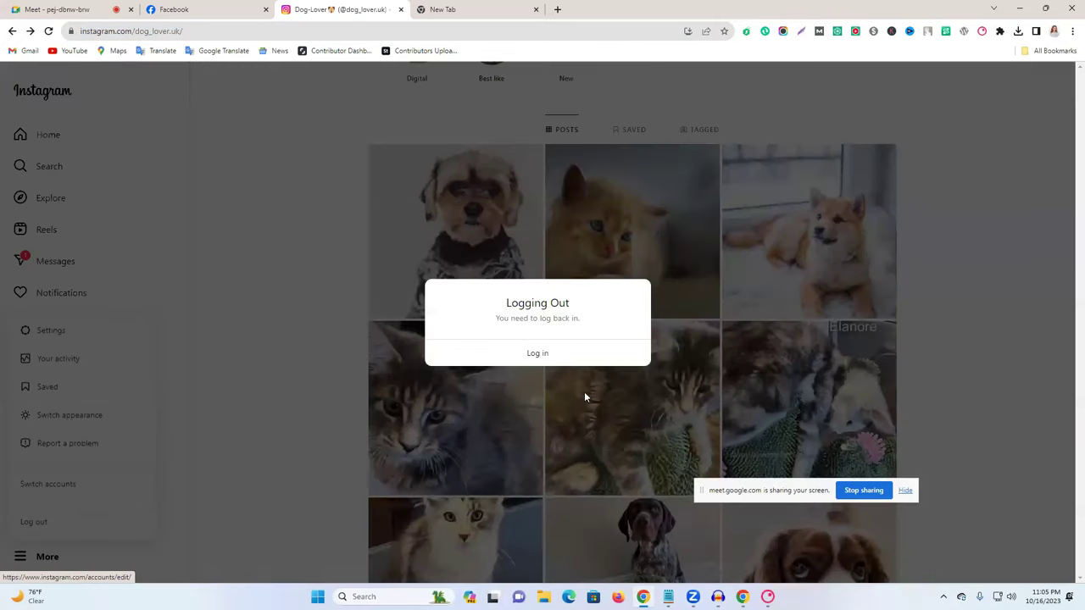
{"action": "left_click", "coordinate": [564, 360]}
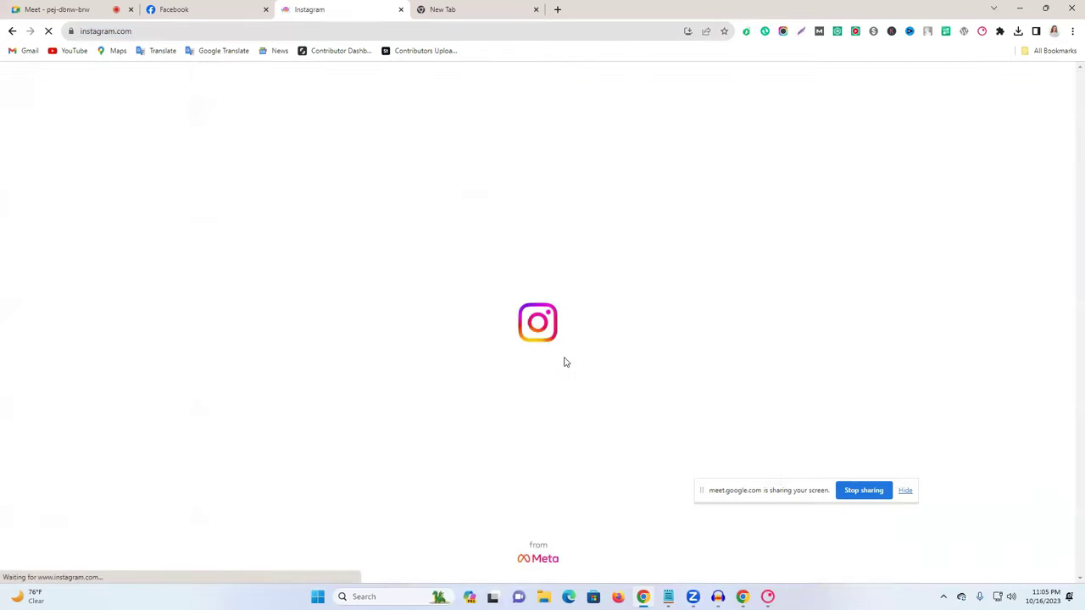
Step: Start a web search by entering 'fake' in the new tab's address bar
{"action": "left_click", "coordinate": [482, 6]}
{"action": "left_click", "coordinate": [452, 32]}
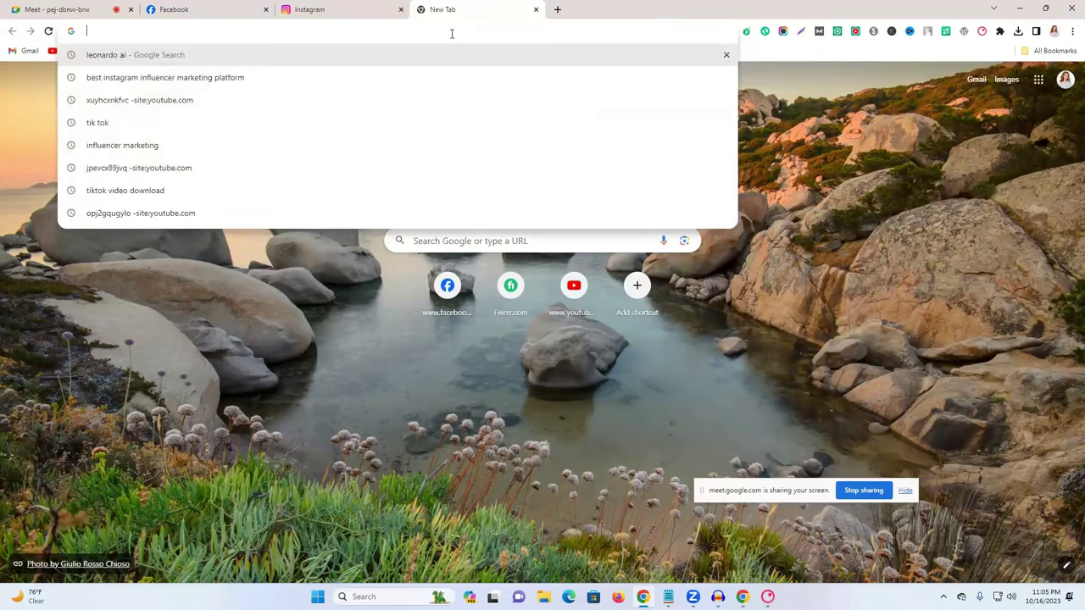
{"action": "type", "text": "fa"}
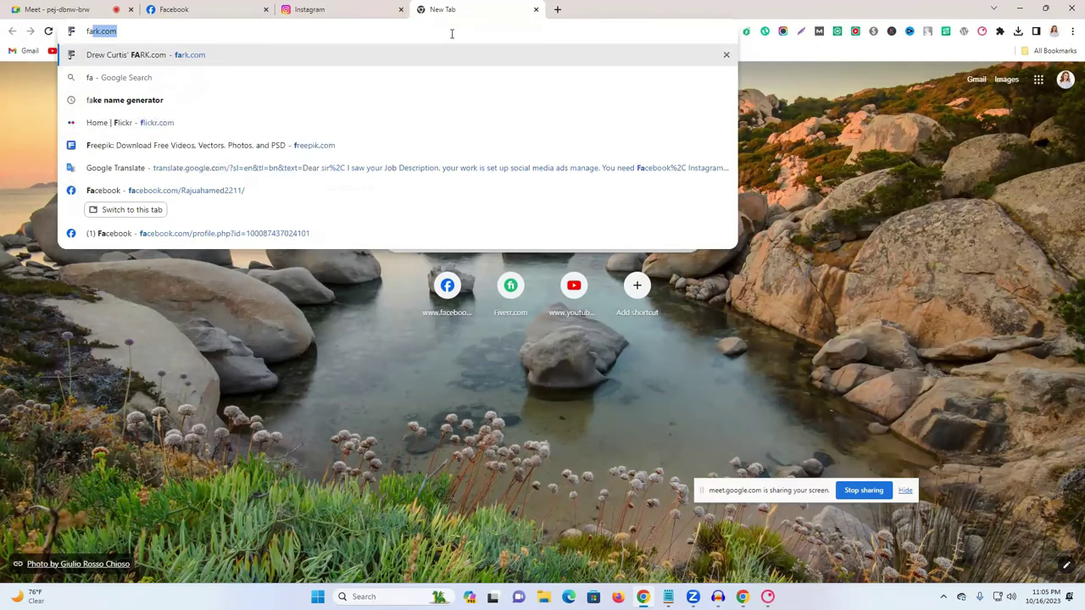
{"action": "type", "text": "ke"}
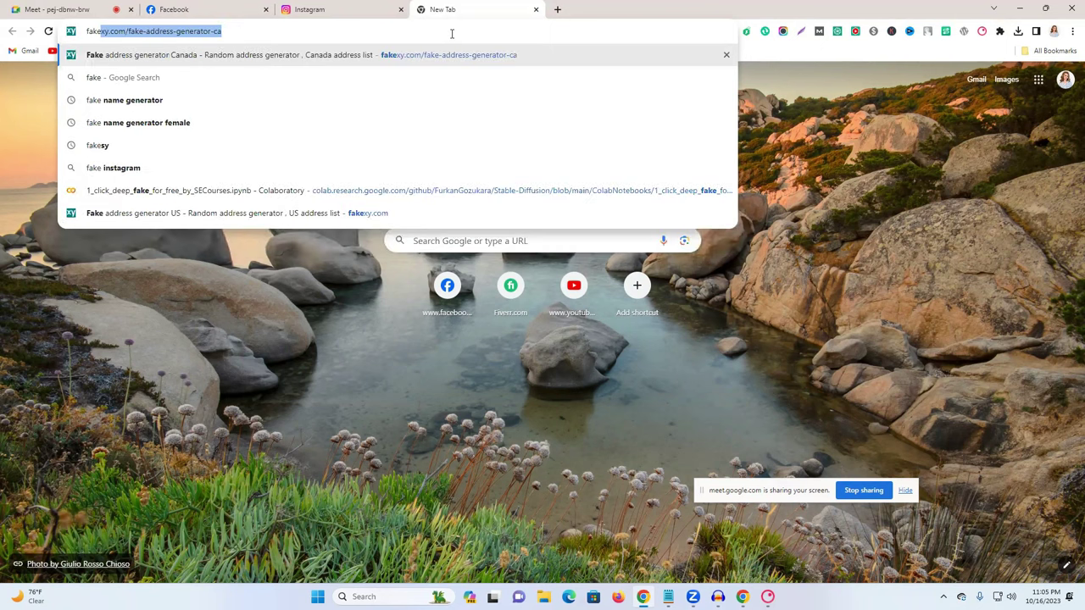
Step: Open fakenamegenerator.com and generate a Female identity with the American name set
{"action": "left_click", "coordinate": [375, 99]}
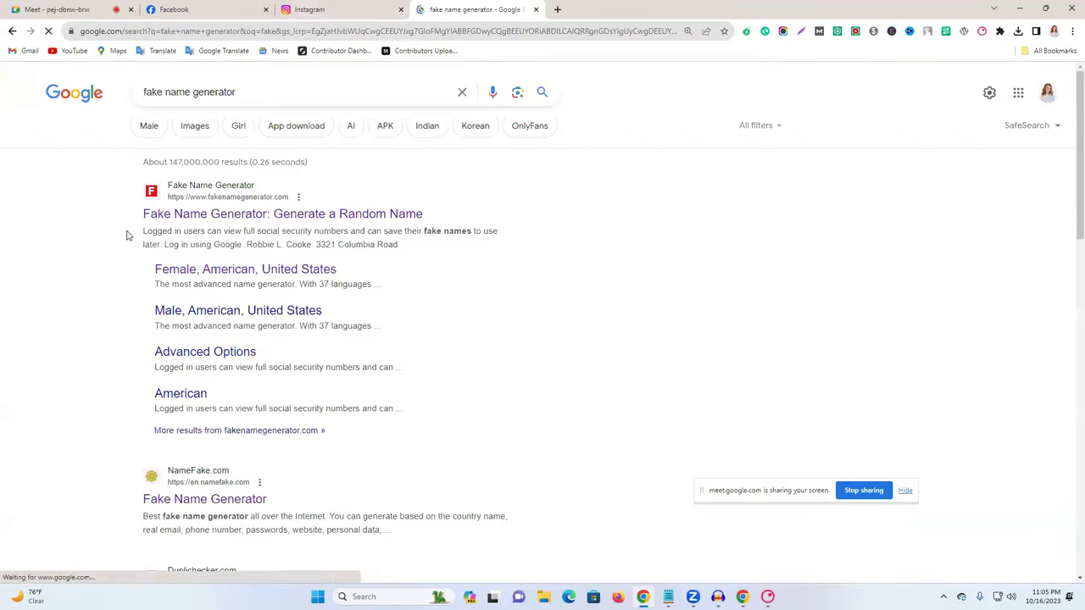
{"action": "left_click", "coordinate": [253, 215]}
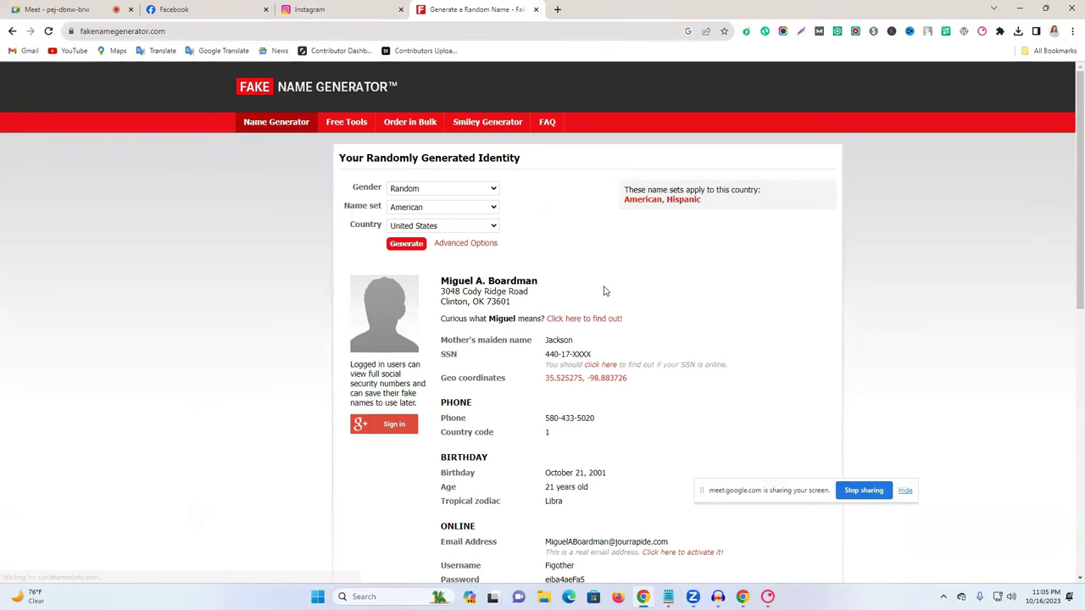
{"action": "left_click", "coordinate": [418, 190]}
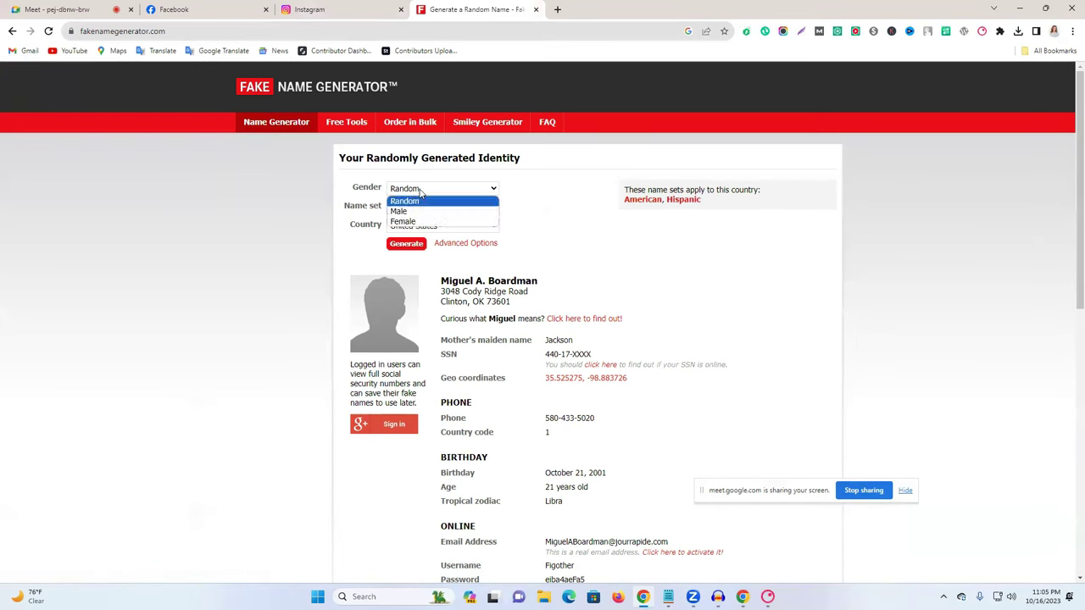
{"action": "left_click", "coordinate": [414, 221]}
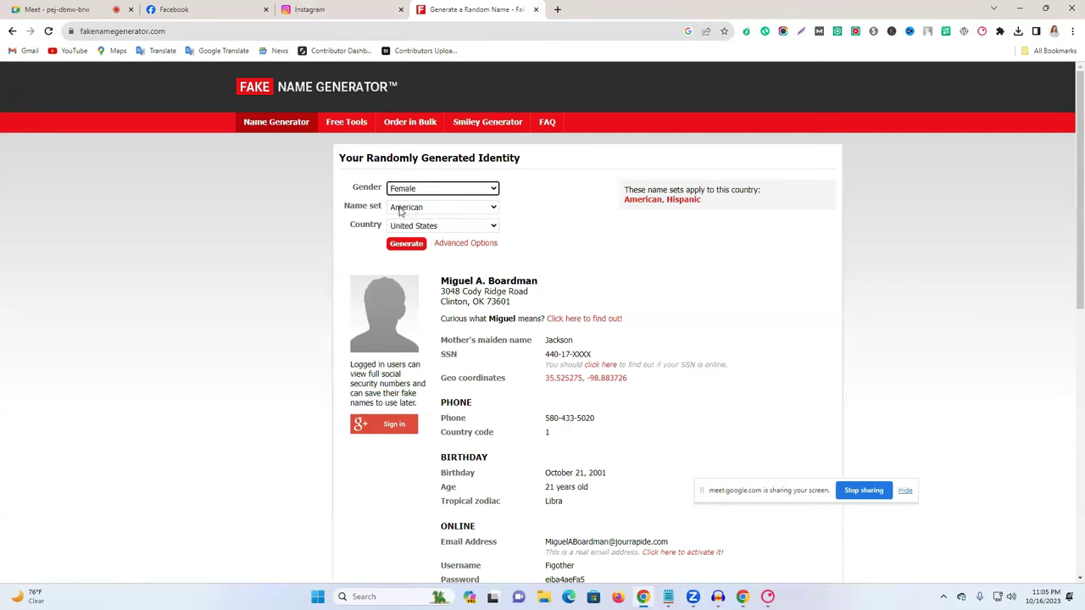
{"action": "left_click", "coordinate": [431, 207]}
{"action": "left_click", "coordinate": [692, 230]}
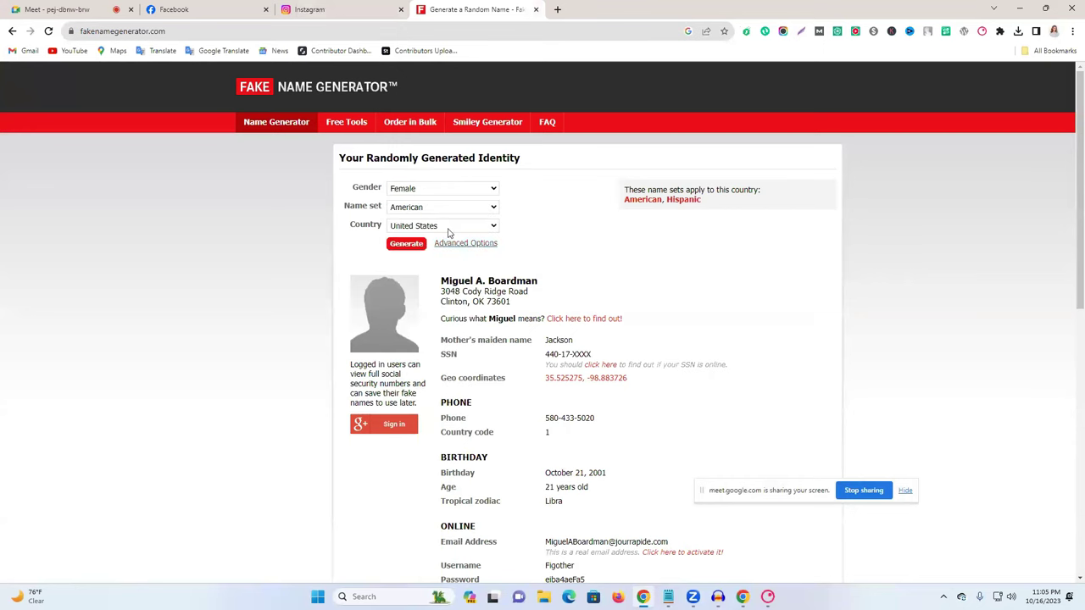
{"action": "left_click", "coordinate": [407, 244]}
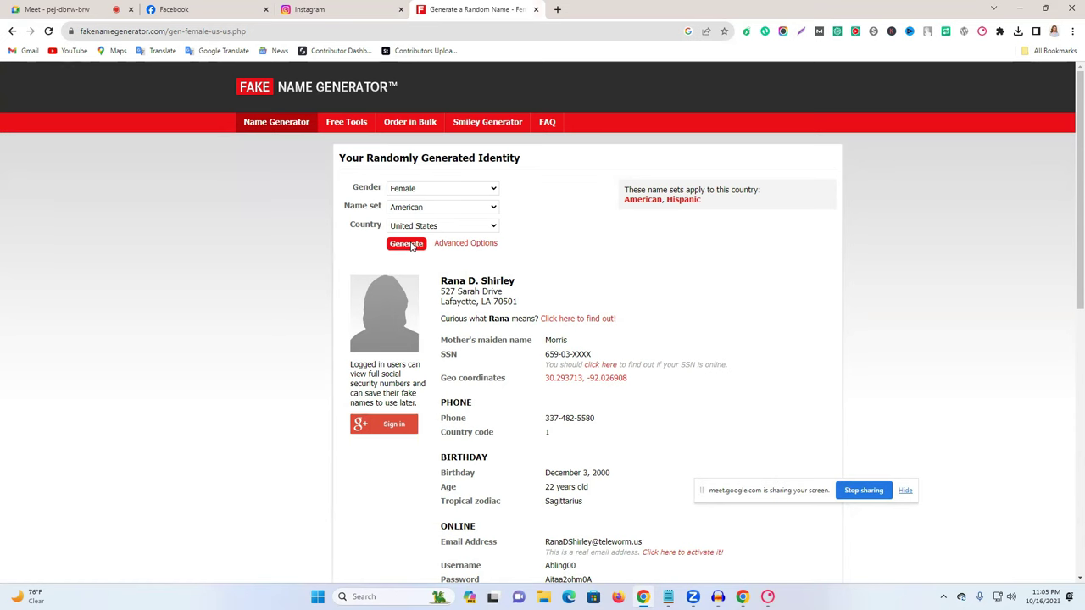
Step: Select the generated person's full name, then open a fresh blank tab
{"action": "scroll", "coordinate": [416, 244], "scroll_direction": "down", "scroll_amount": 1}
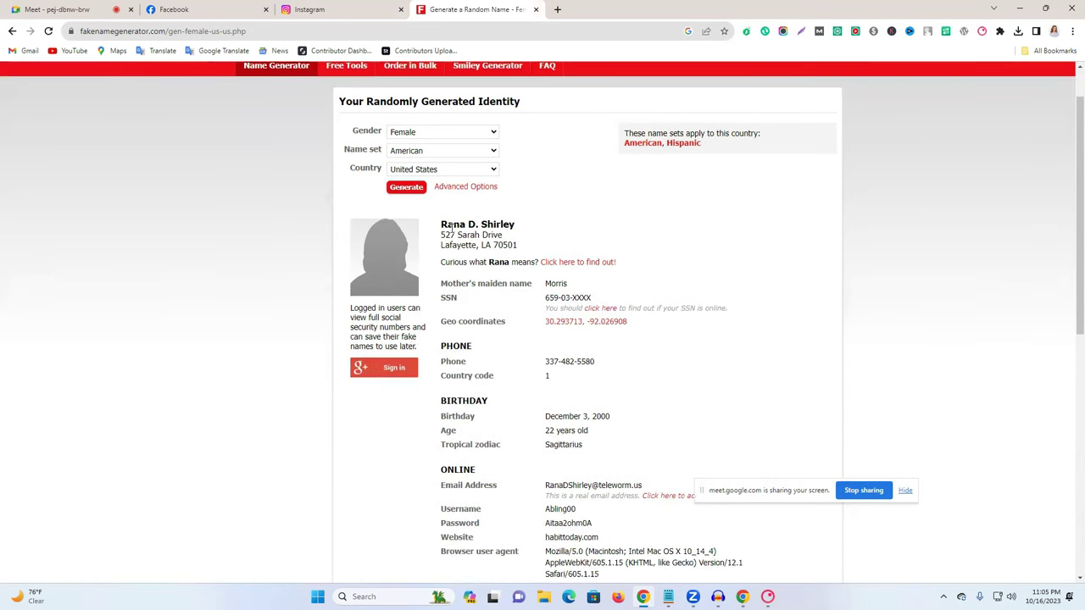
{"action": "triple_click", "coordinate": [451, 227]}
{"action": "triple_click", "coordinate": [451, 227]}
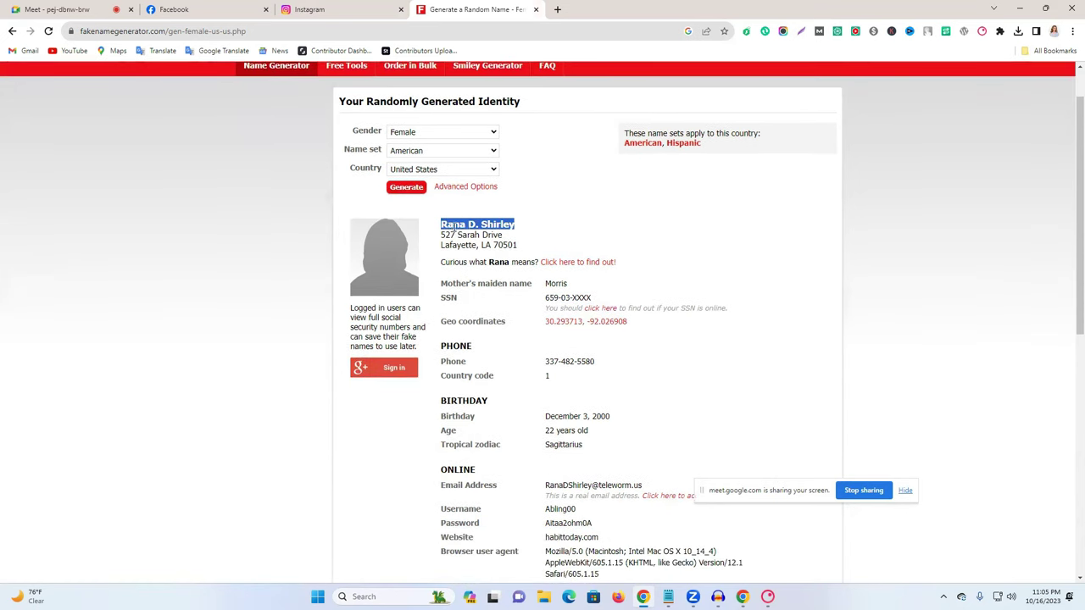
{"action": "left_click", "coordinate": [556, 10]}
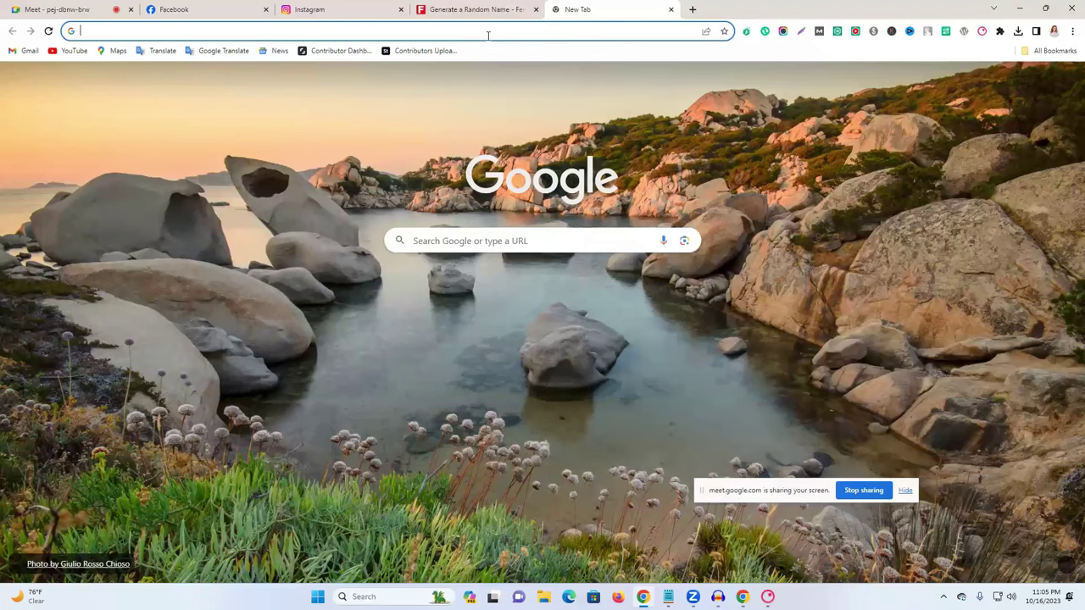
Step: In ChatGPT's LifeTab logo chat, send 'just give 20 female influencer name'
{"action": "type", "text": "chat.openai.com"}
{"action": "left_click", "coordinate": [300, 99]}
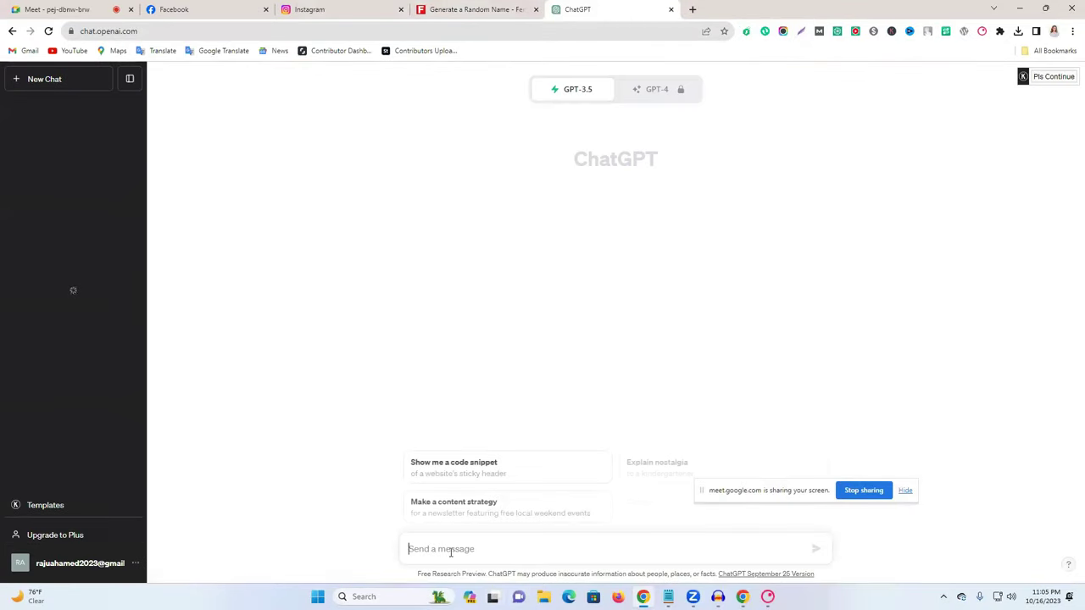
{"action": "left_click", "coordinate": [60, 291]}
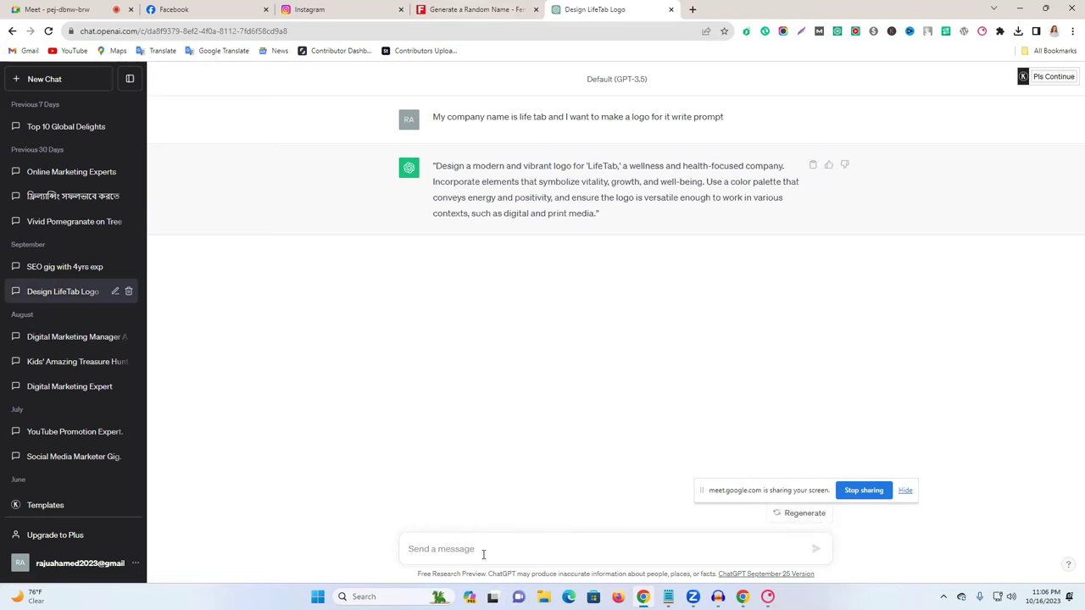
{"action": "type", "text": "just give 20 female influn"}
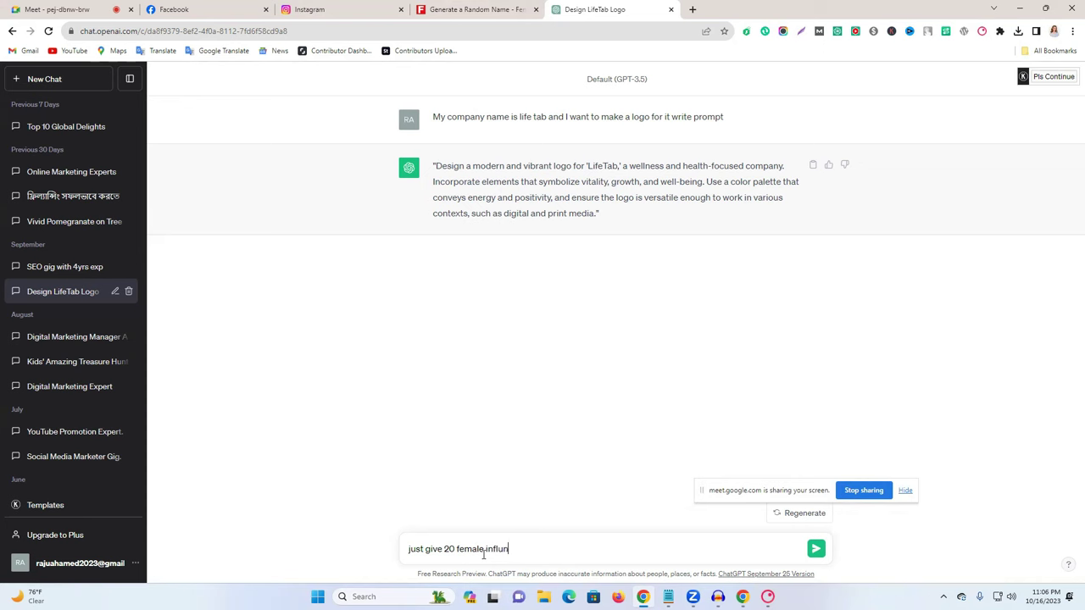
{"action": "type", "text": "r name"}
{"action": "key", "text": "Return"}
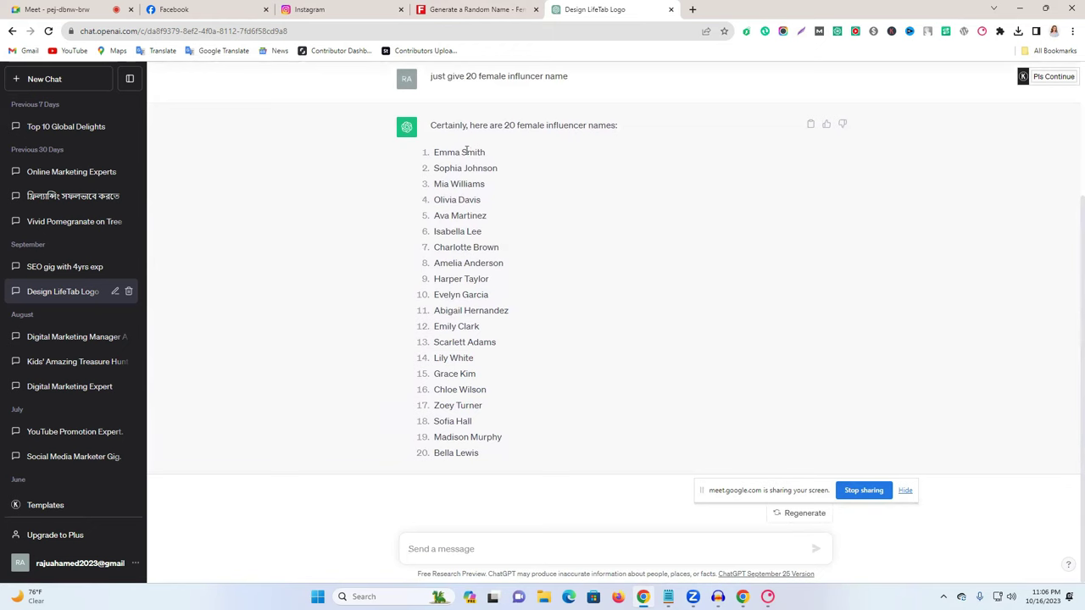
{"action": "left_click", "coordinate": [477, 7]}
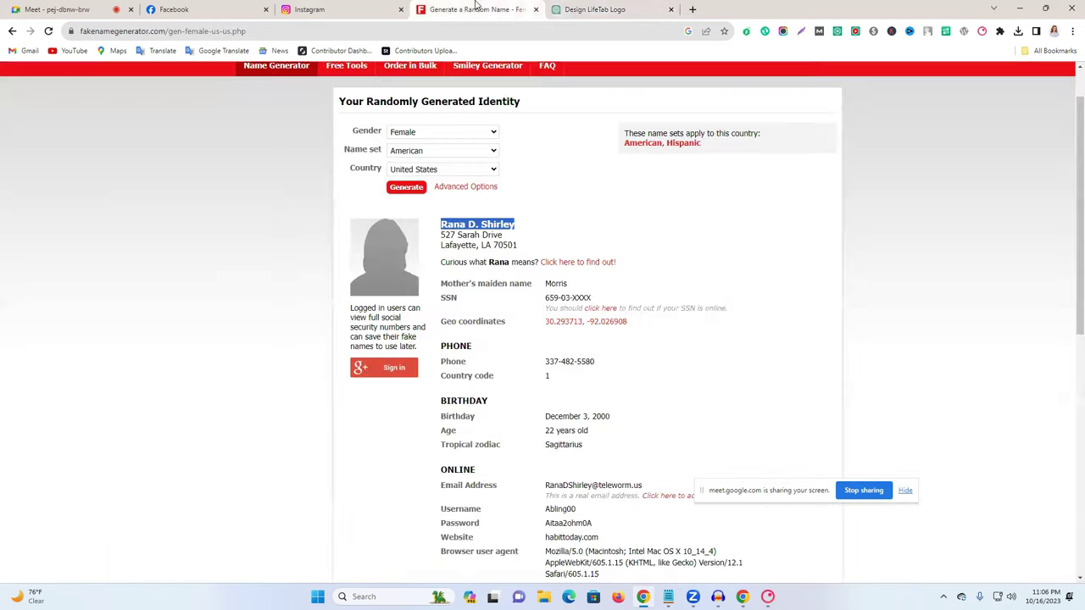
{"action": "scroll", "coordinate": [512, 339], "scroll_direction": "down", "scroll_amount": 2}
{"action": "scroll", "coordinate": [513, 427], "scroll_direction": "up", "scroll_amount": 2}
{"action": "scroll", "coordinate": [560, 368], "scroll_direction": "down", "scroll_amount": 6}
{"action": "scroll", "coordinate": [559, 364], "scroll_direction": "up", "scroll_amount": 10}
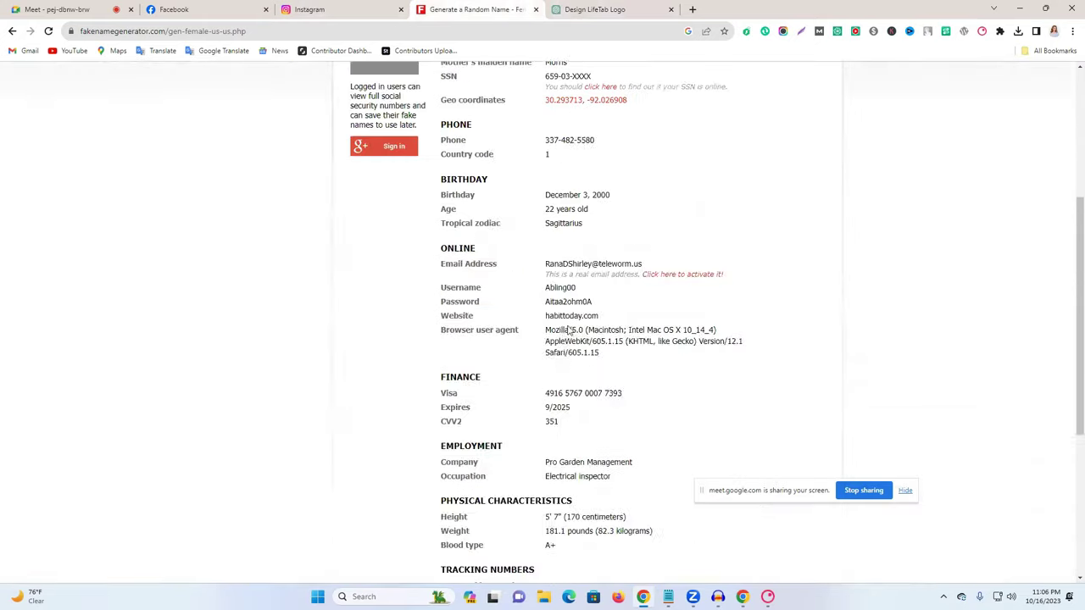
{"action": "left_click", "coordinate": [583, 9]}
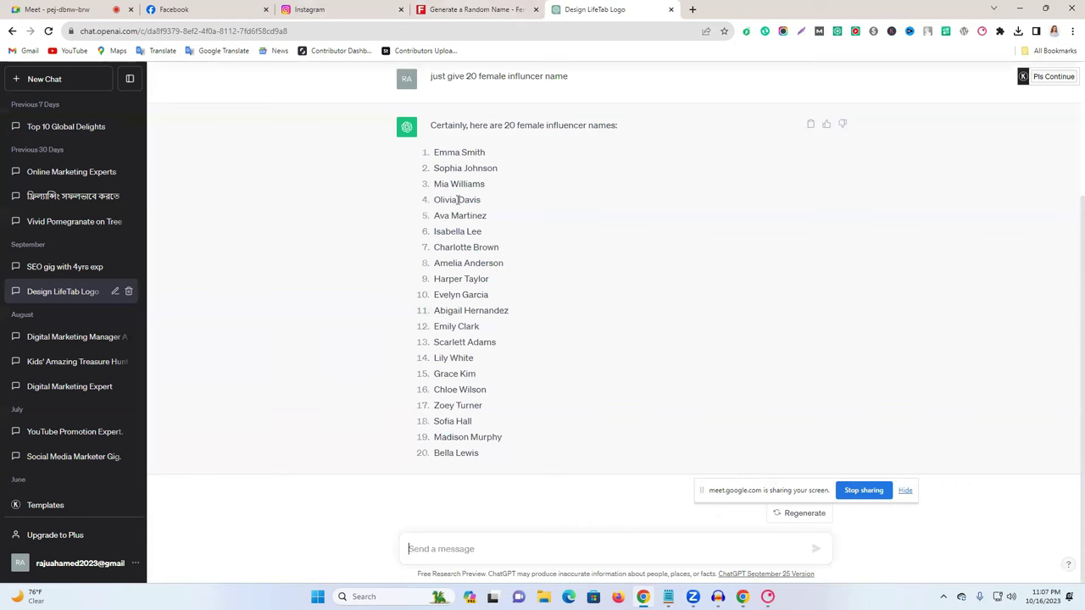
Step: Highlight the full third influencer name in ChatGPT's list, then switch to the Instagram tab
{"action": "triple_click", "coordinate": [457, 199]}
{"action": "triple_click", "coordinate": [456, 183]}
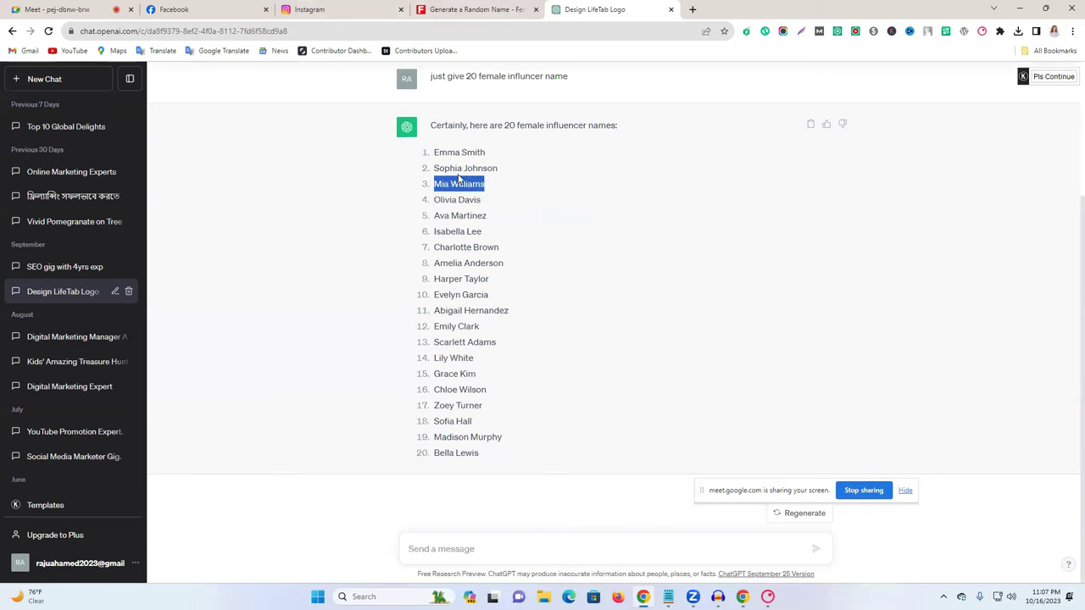
{"action": "left_click", "coordinate": [462, 168]}
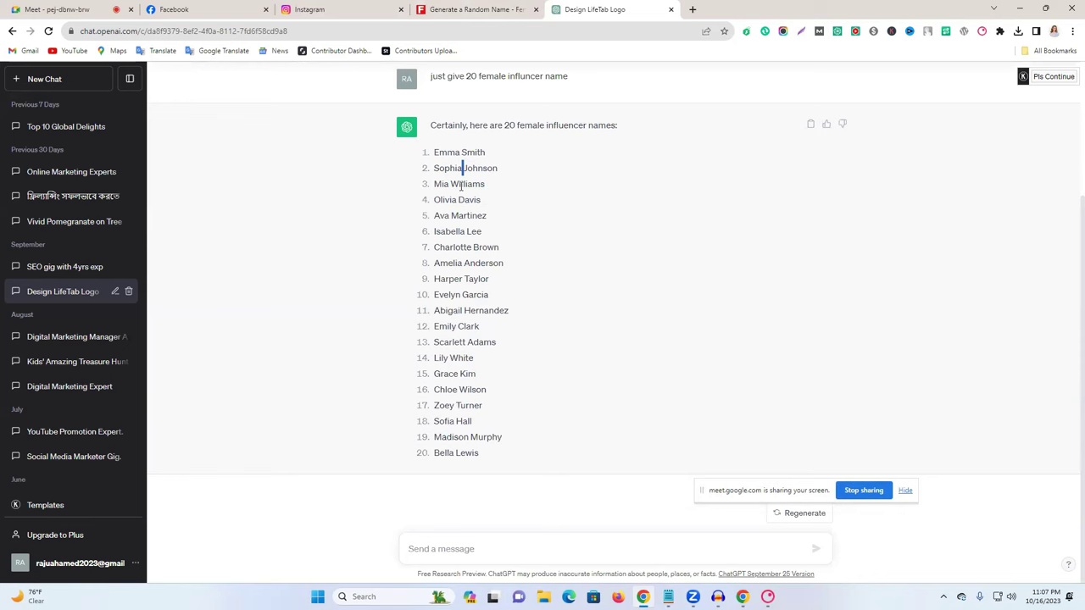
{"action": "triple_click", "coordinate": [459, 186]}
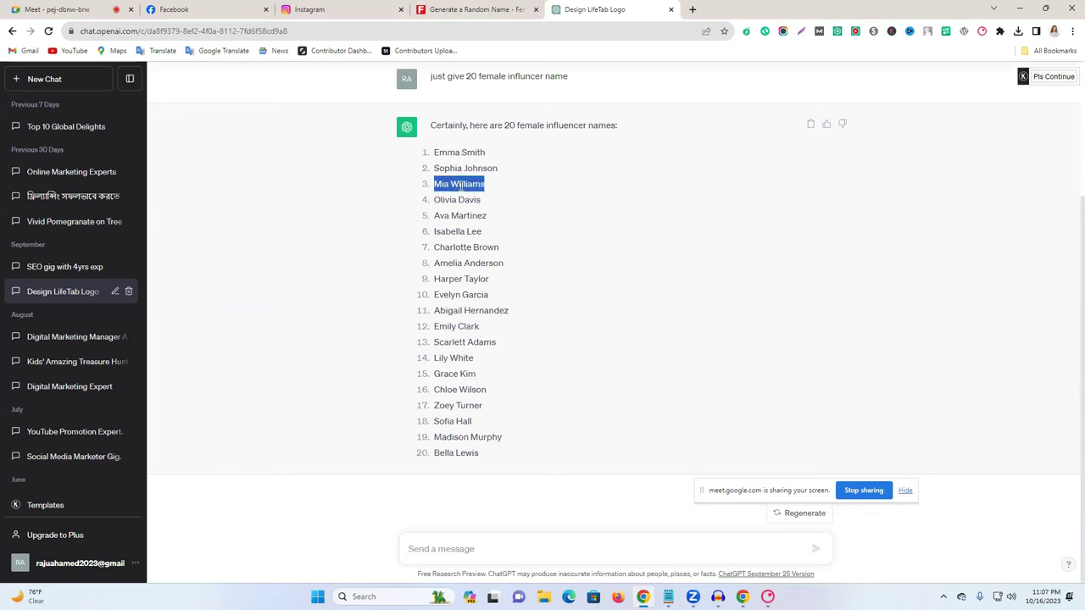
{"action": "triple_click", "coordinate": [462, 199]}
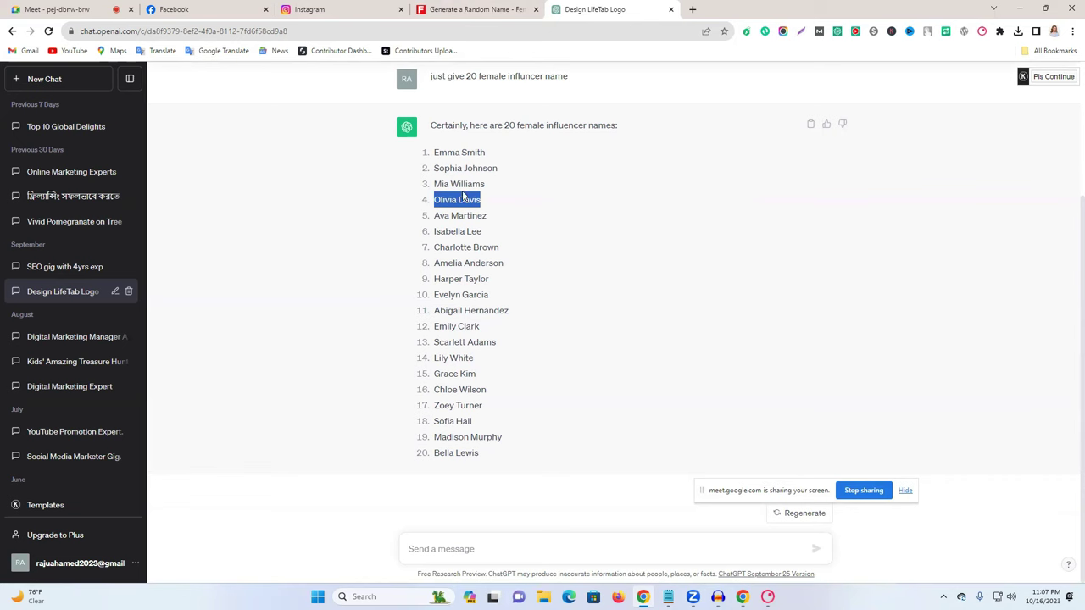
{"action": "double_click", "coordinate": [464, 187]}
{"action": "right_click", "coordinate": [463, 191]}
{"action": "left_click", "coordinate": [436, 188]}
{"action": "left_click_drag", "start_coordinate": [436, 188], "coordinate": [500, 193]}
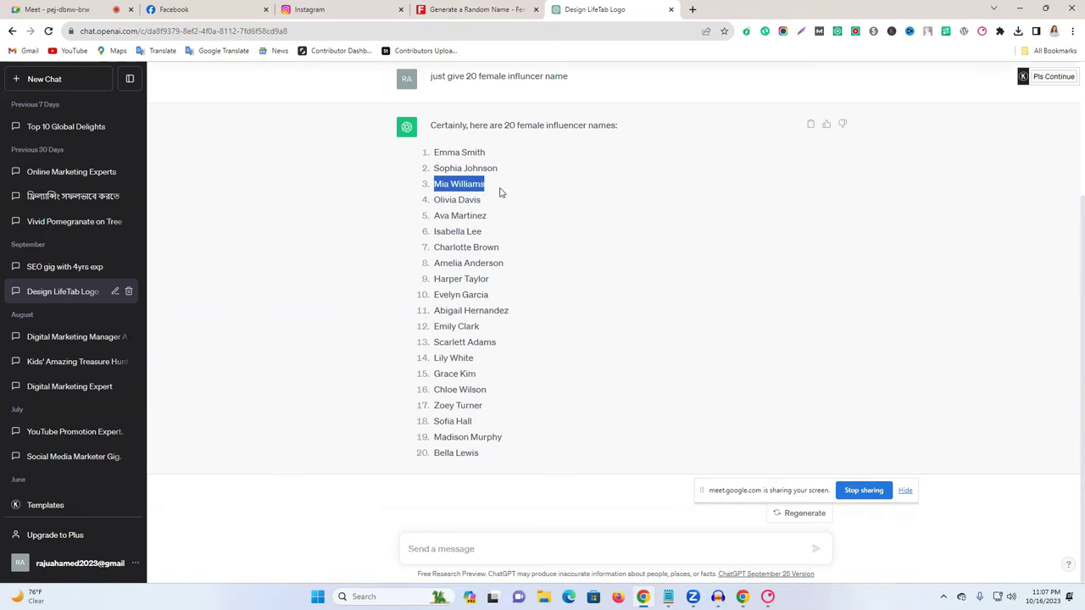
{"action": "left_click", "coordinate": [336, 9]}
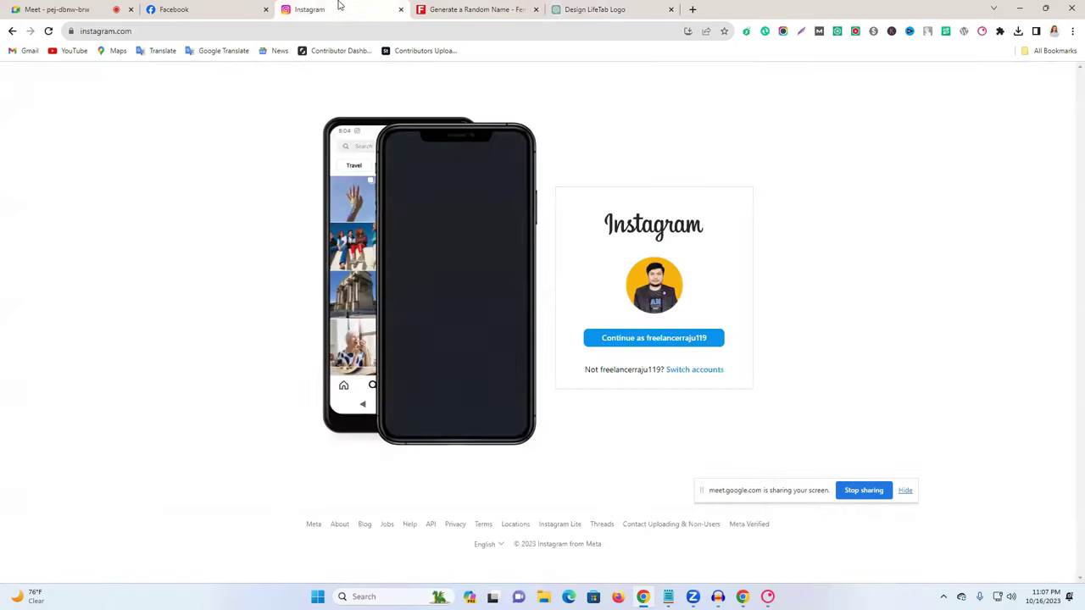
Step: Start a new Instagram email sign-up and paste the chosen name into Full Name and Username
{"action": "left_click", "coordinate": [685, 371]}
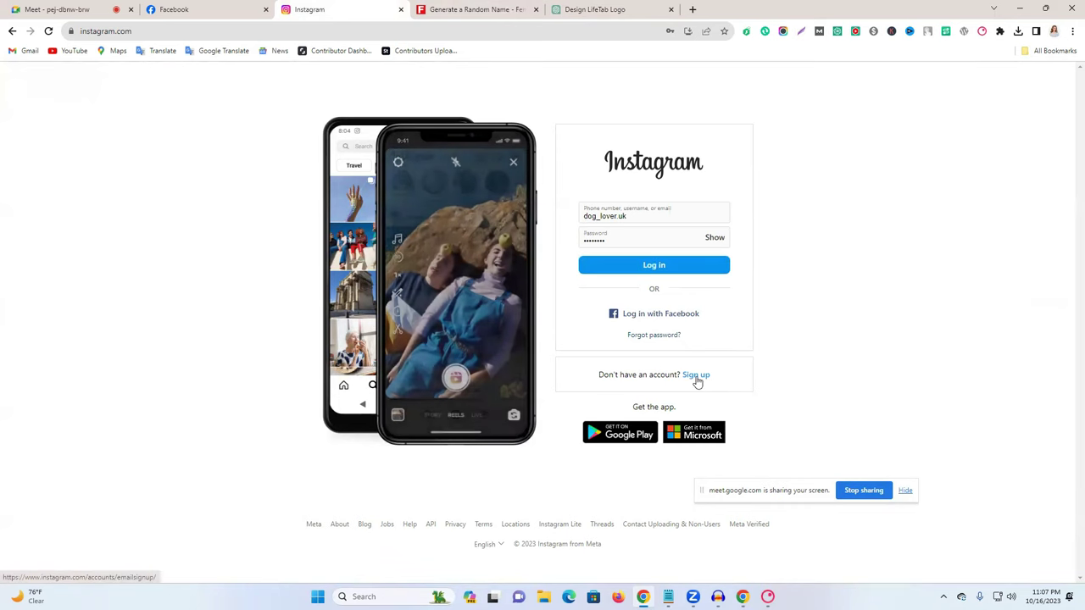
{"action": "left_click", "coordinate": [697, 376]}
{"action": "left_click", "coordinate": [575, 359]}
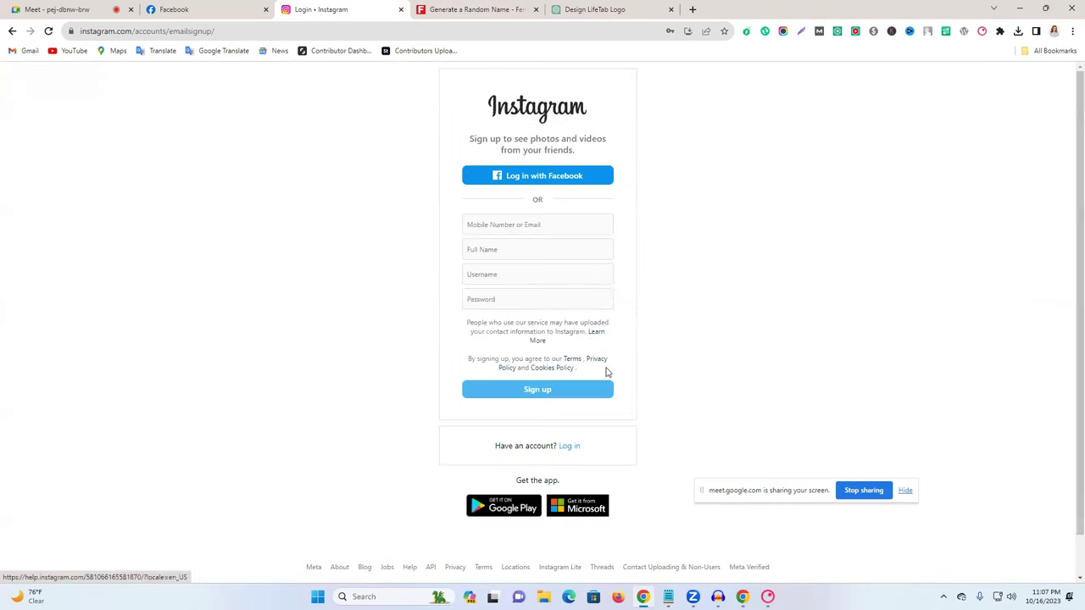
{"action": "left_click", "coordinate": [503, 226]}
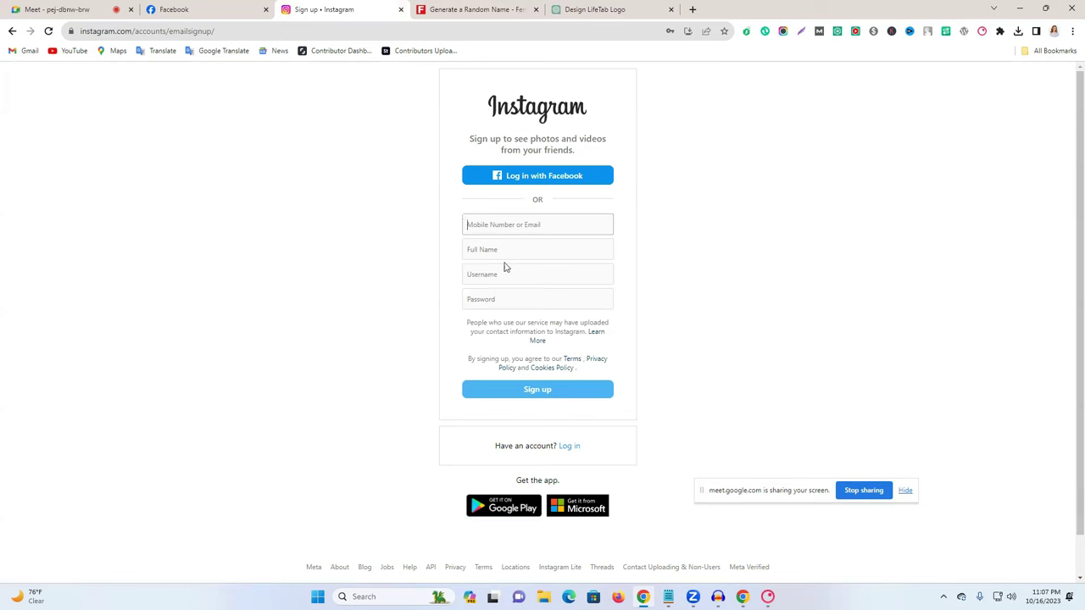
{"action": "left_click", "coordinate": [505, 250]}
{"action": "key", "text": "ctrl+v"}
{"action": "left_click", "coordinate": [493, 276]}
{"action": "key", "text": "ctrl+v"}
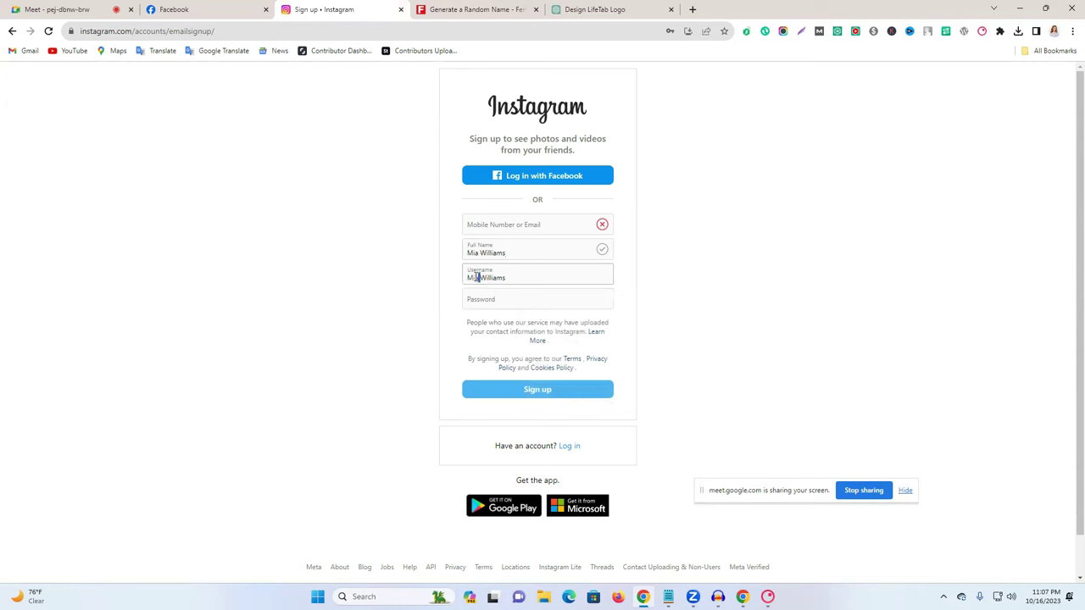
Step: Edit the username, removing the space, lowercasing the surname and adding '.us', checking availability
{"action": "left_click", "coordinate": [478, 278]}
{"action": "key", "text": "BackSpace"}
{"action": "key", "text": "Tab"}
{"action": "left_click", "coordinate": [504, 278]}
{"action": "left_click", "coordinate": [732, 291]}
{"action": "left_click", "coordinate": [479, 277]}
{"action": "key", "text": "Delete"}
{"action": "type", "text": "w"}
{"action": "left_click", "coordinate": [717, 310]}
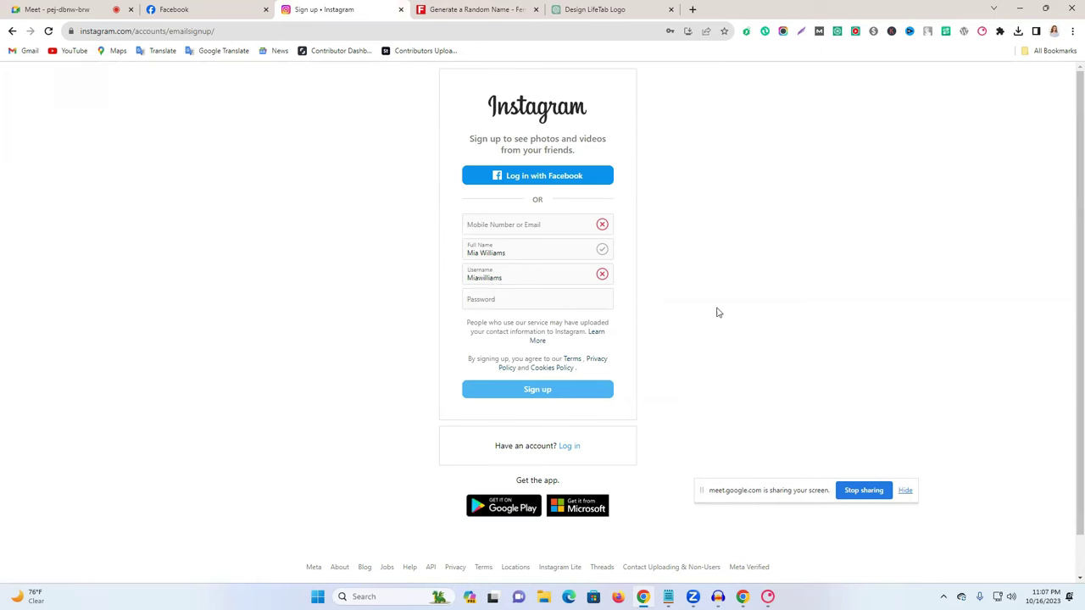
{"action": "left_click", "coordinate": [520, 281]}
{"action": "left_click", "coordinate": [677, 315]}
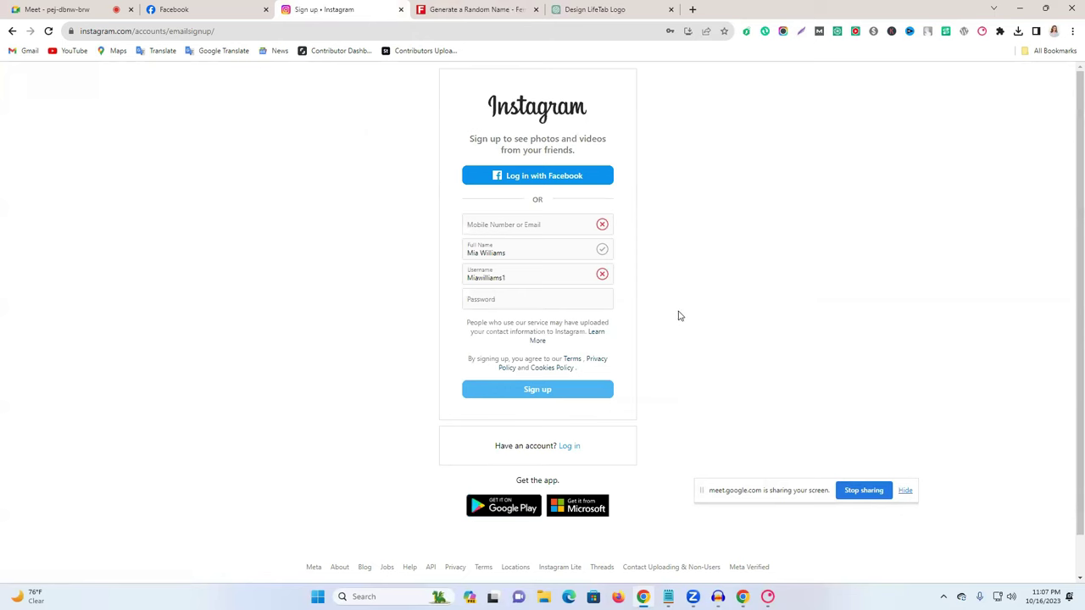
{"action": "left_click", "coordinate": [532, 276]}
{"action": "type", "text": ".us"}
{"action": "left_click", "coordinate": [700, 300]}
Step: Change the username's number suffix until a username ending in .02 is accepted
{"action": "left_click", "coordinate": [540, 279]}
{"action": "key", "text": "shift+Left"}
{"action": "key", "text": "shift+Left"}
{"action": "left_click", "coordinate": [677, 294]}
{"action": "left_click", "coordinate": [527, 281]}
{"action": "key", "text": "BackSpace"}
{"action": "left_click", "coordinate": [577, 296]}
{"action": "left_click", "coordinate": [532, 279]}
{"action": "type", "text": "1"}
{"action": "left_click", "coordinate": [523, 278]}
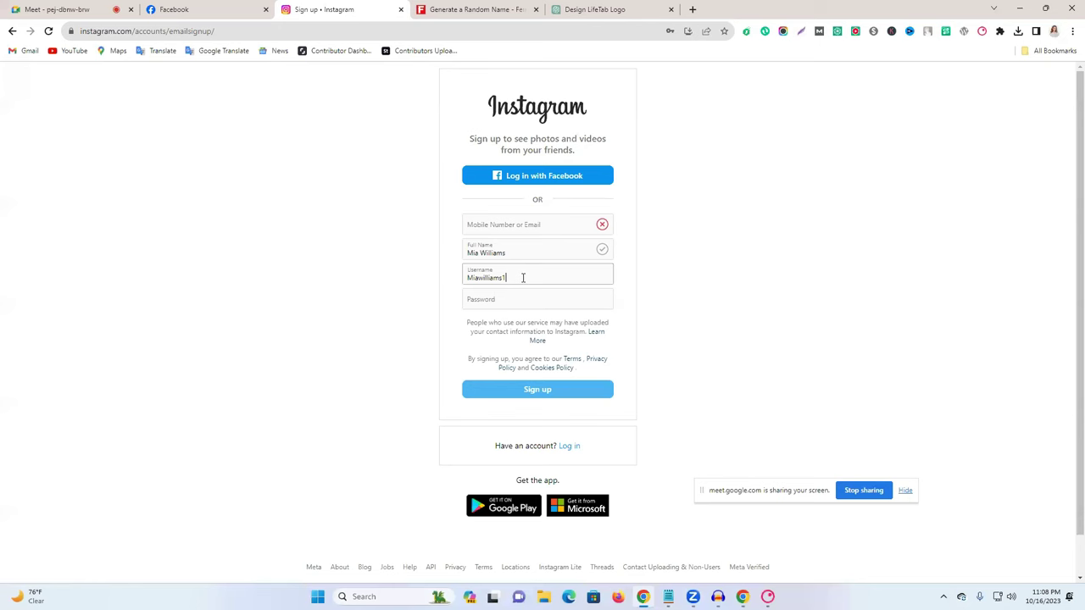
{"action": "type", "text": "1"}
{"action": "left_click", "coordinate": [679, 314]}
{"action": "double_click", "coordinate": [508, 277]}
{"action": "type", "text": "02"}
{"action": "left_click", "coordinate": [674, 301]}
Step: Autofill a saved password into the sign-up form's password field
{"action": "left_click", "coordinate": [524, 300]}
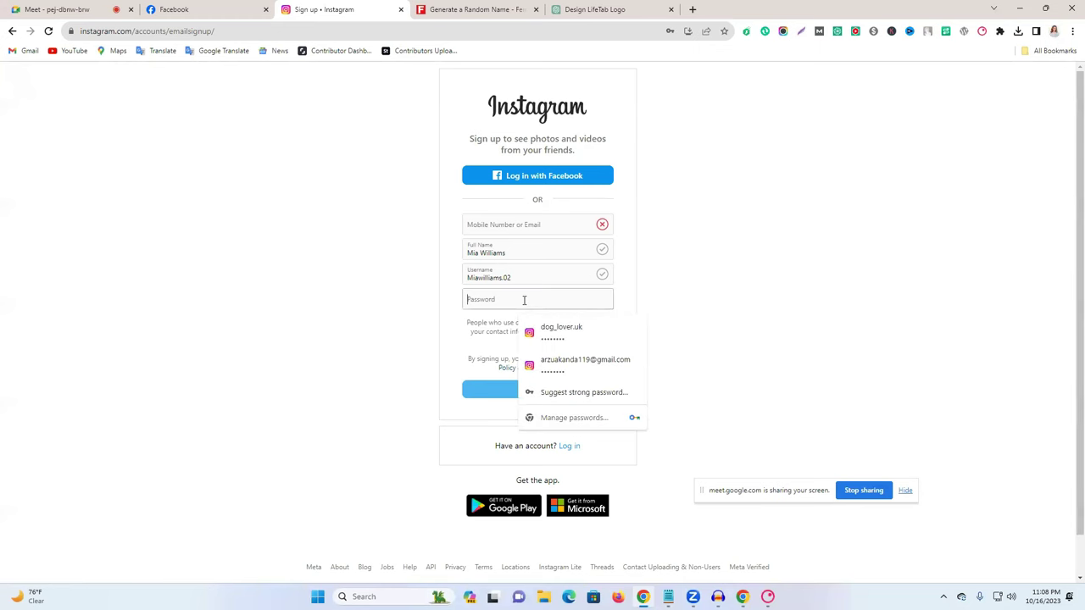
{"action": "left_click", "coordinate": [566, 330]}
{"action": "left_click", "coordinate": [509, 226]}
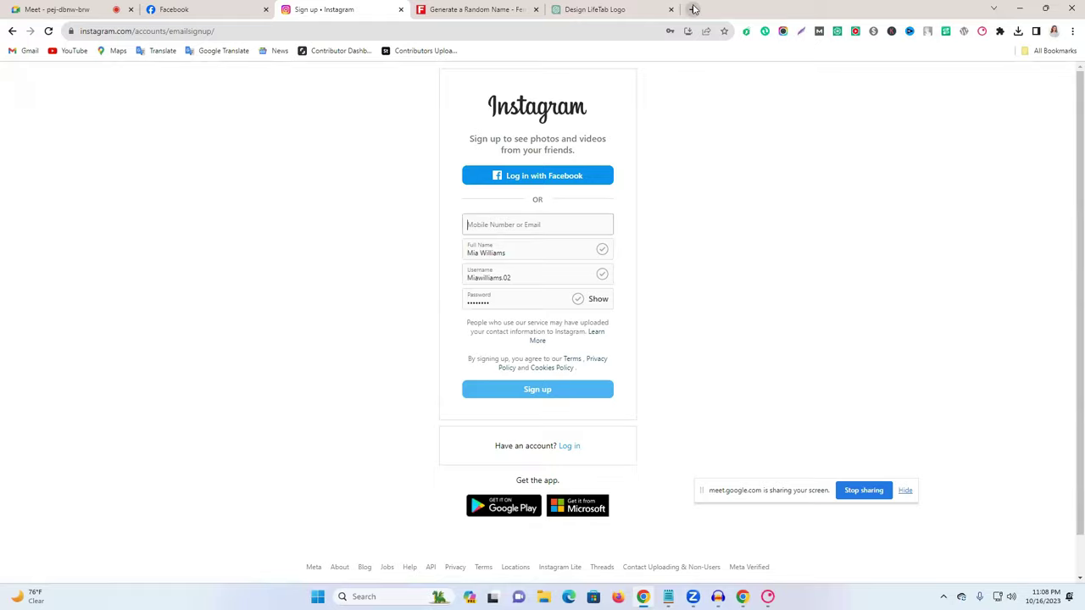
Step: In a new Google tab, switch to the second saved account and select its e-mail address
{"action": "left_click", "coordinate": [693, 9]}
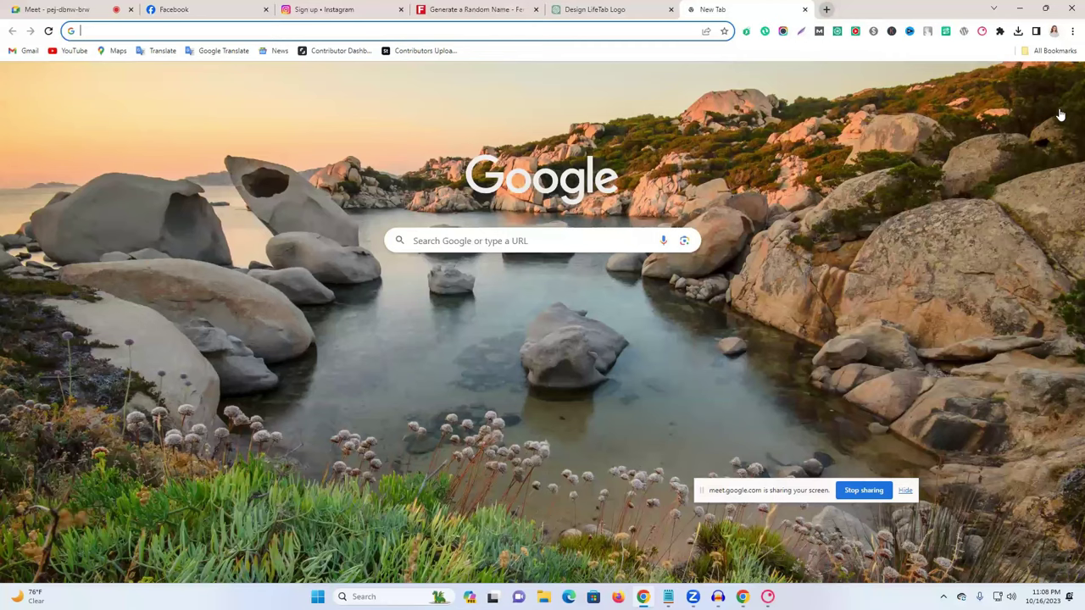
{"action": "left_click", "coordinate": [1064, 79]}
{"action": "scroll", "coordinate": [1004, 344], "scroll_direction": "down", "scroll_amount": 3}
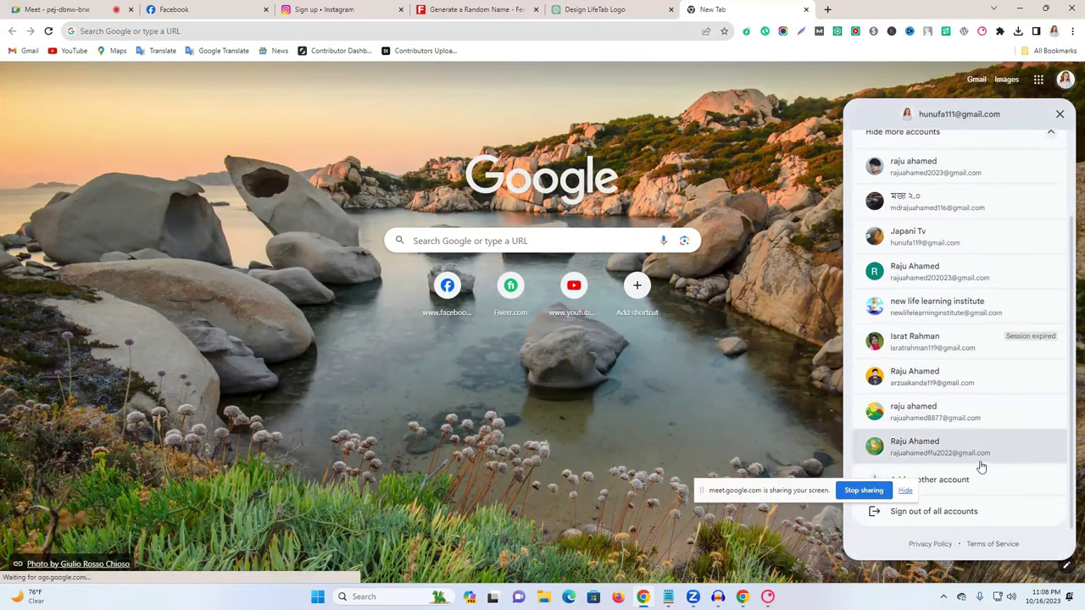
{"action": "scroll", "coordinate": [951, 359], "scroll_direction": "down", "scroll_amount": 1}
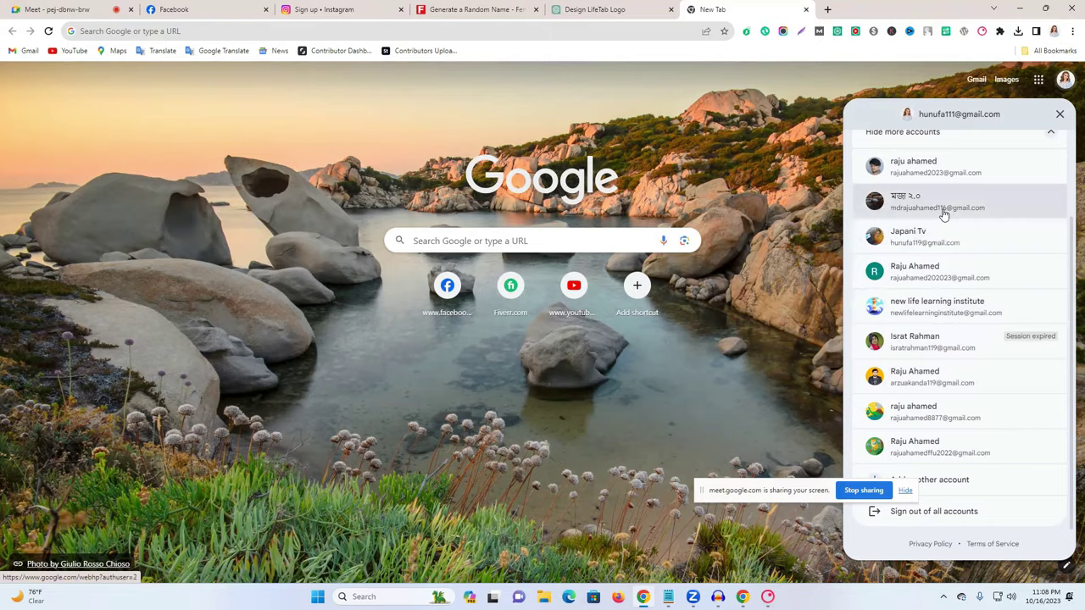
{"action": "left_click", "coordinate": [1007, 198]}
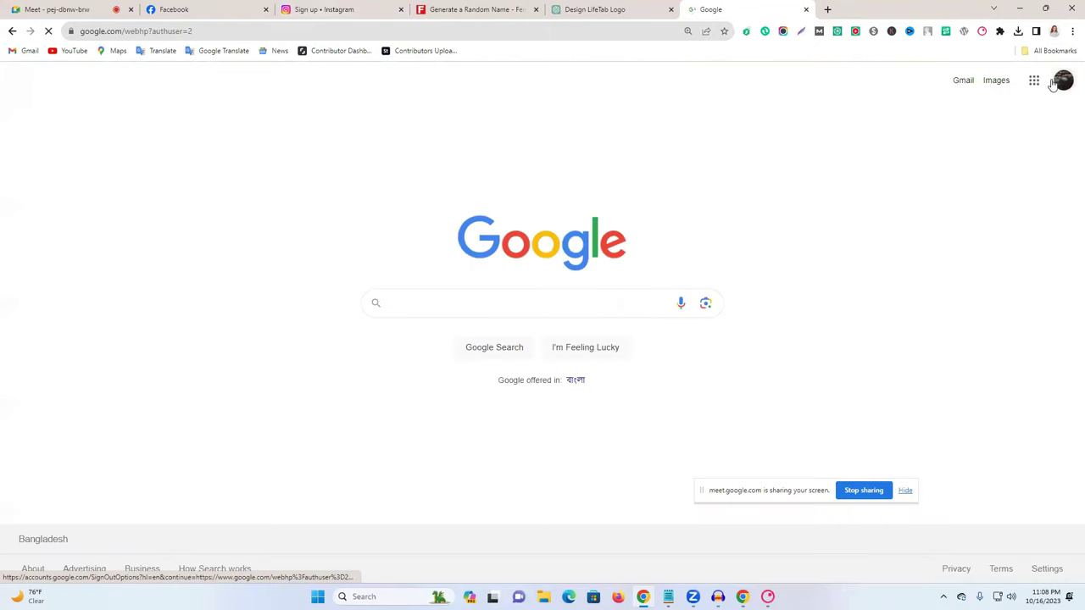
{"action": "left_click", "coordinate": [1059, 81]}
{"action": "triple_click", "coordinate": [915, 119]}
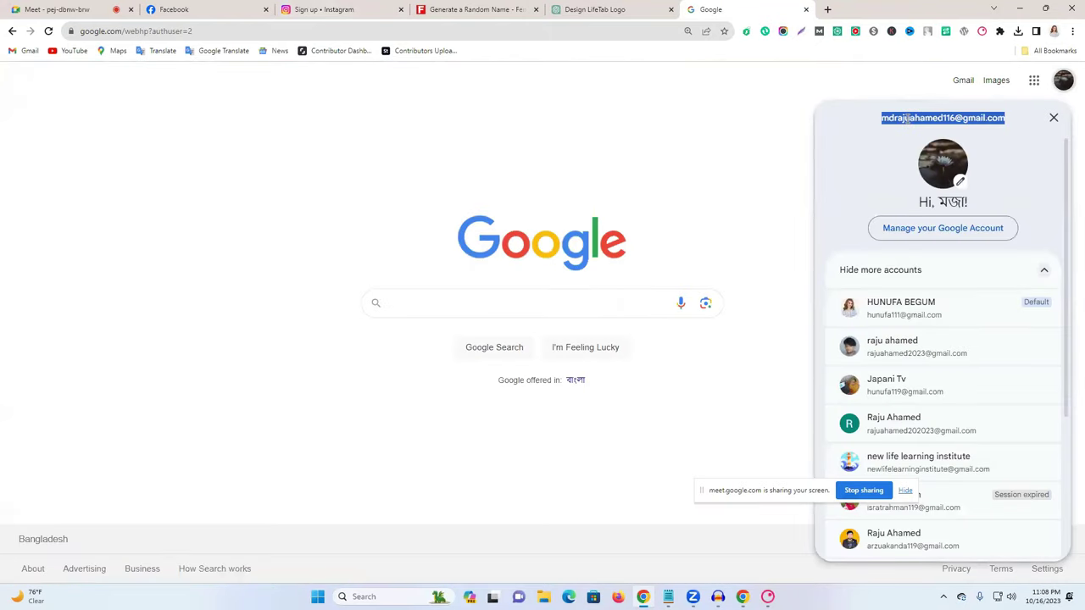
{"action": "left_click", "coordinate": [318, 9]}
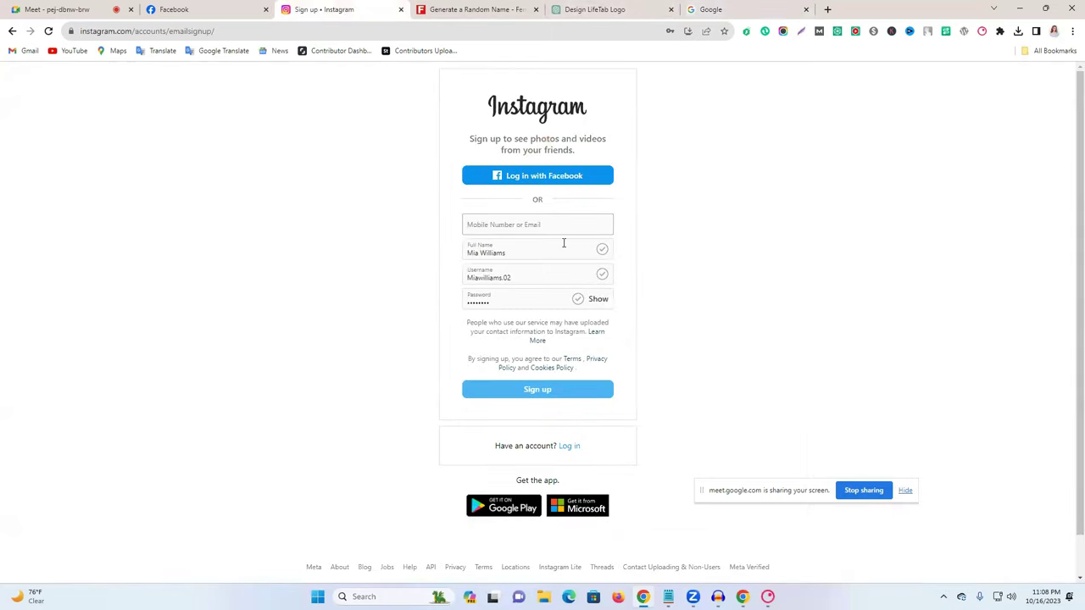
Step: Paste the copied e-mail into the contact field, submit the sign-up, and save the password
{"action": "left_click", "coordinate": [559, 227]}
{"action": "key", "text": "ctrl+v"}
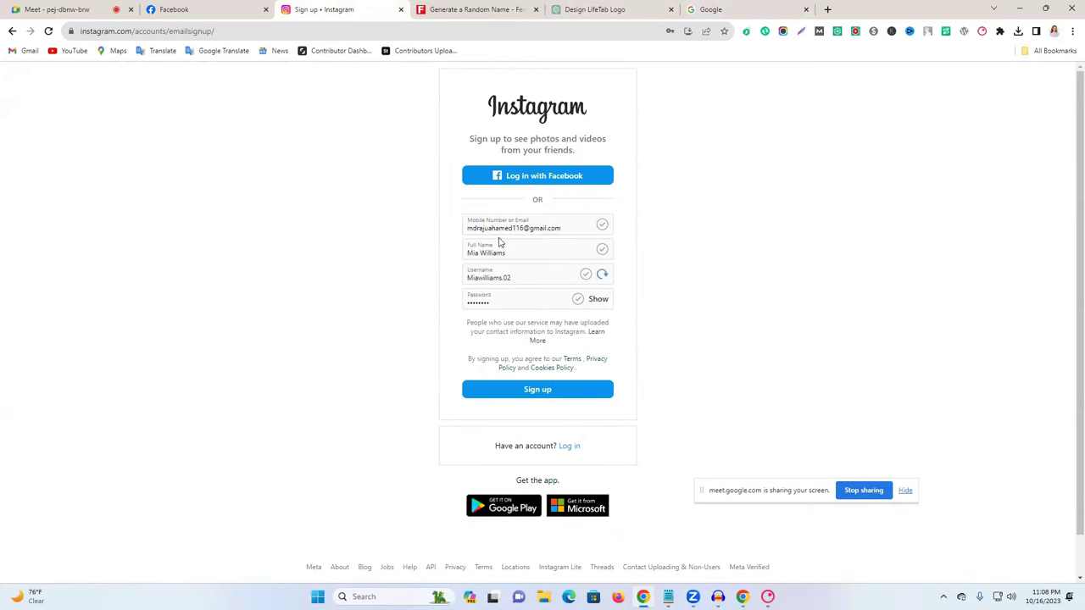
{"action": "left_click", "coordinate": [546, 396]}
{"action": "left_click", "coordinate": [666, 194]}
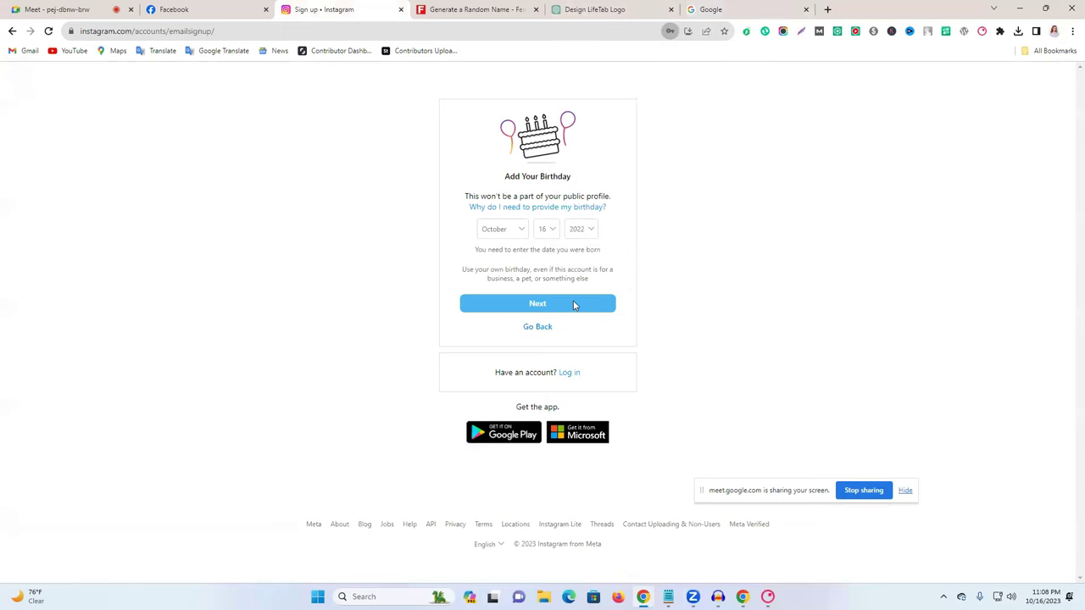
Step: Set the birthday to December 1, 1995 and continue to the confirmation-code step
{"action": "left_click", "coordinate": [521, 236]}
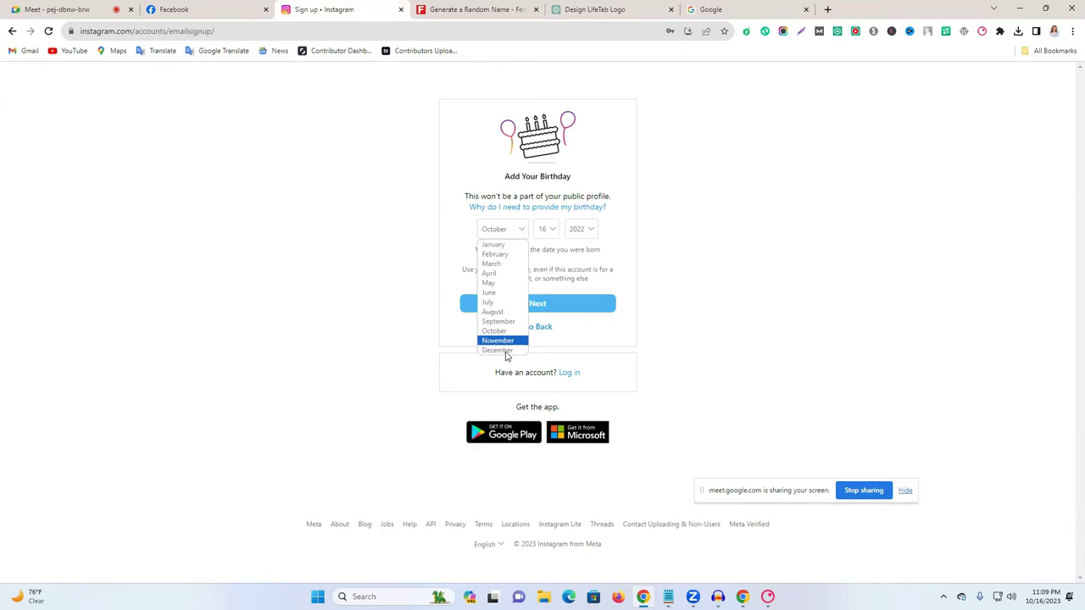
{"action": "left_click", "coordinate": [474, 10]}
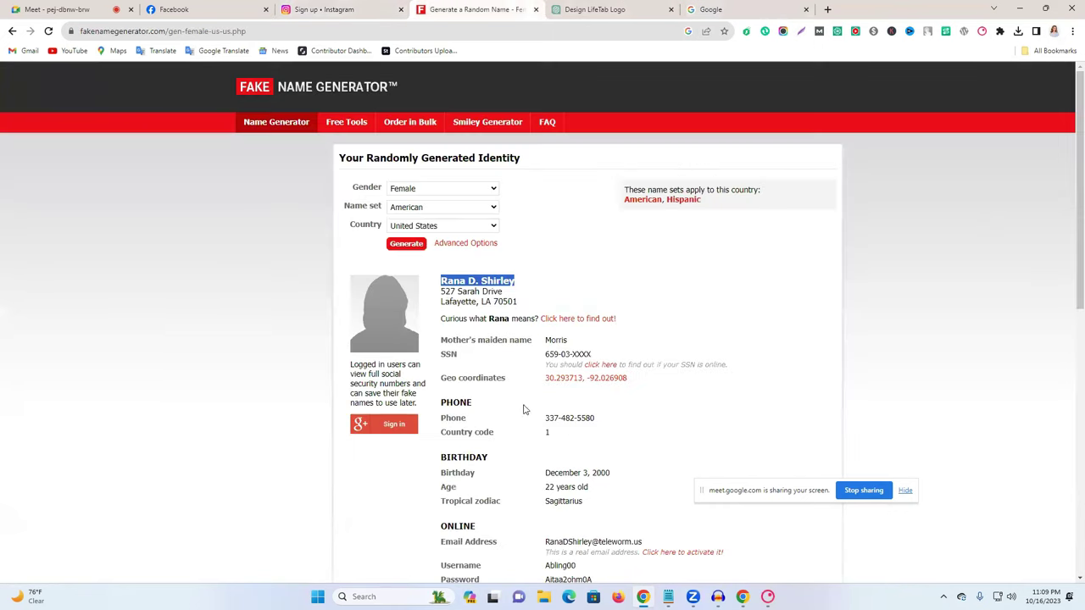
{"action": "left_click", "coordinate": [339, 9]}
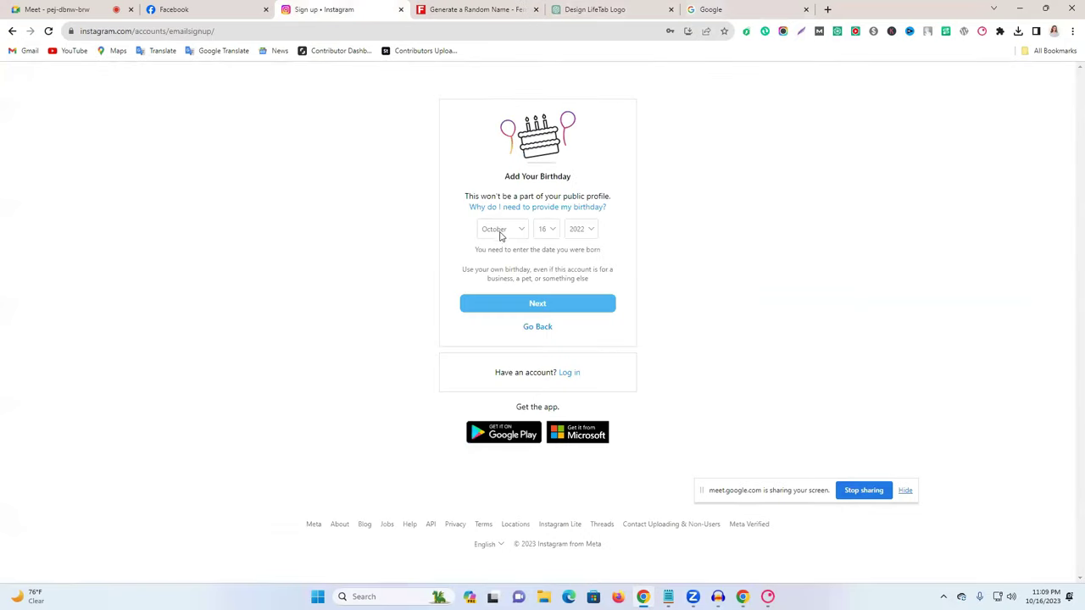
{"action": "left_click", "coordinate": [500, 237]}
{"action": "left_click", "coordinate": [504, 348]}
{"action": "left_click", "coordinate": [546, 229]}
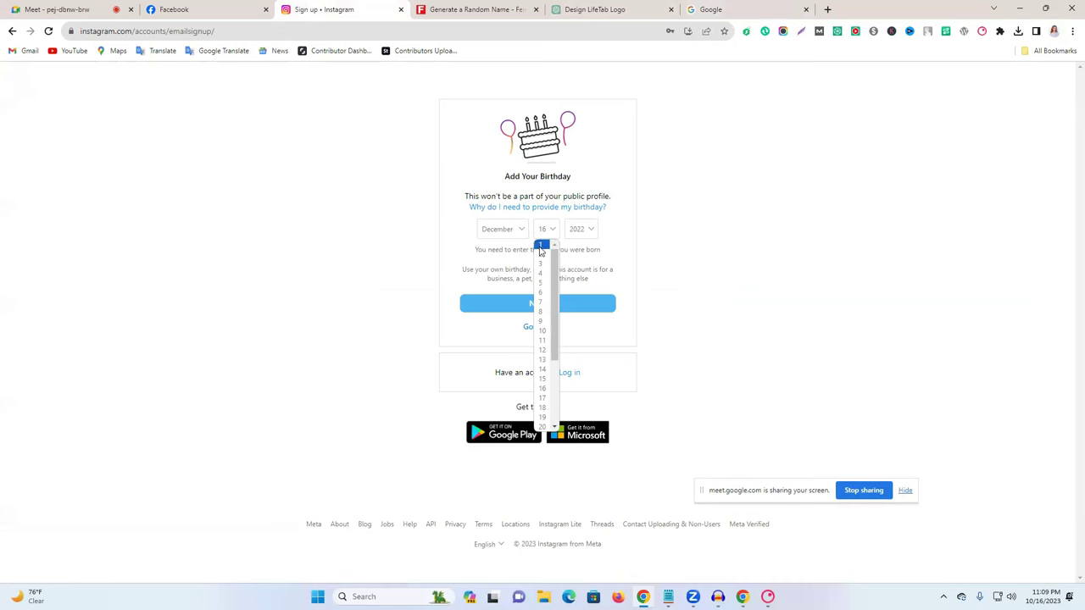
{"action": "left_click", "coordinate": [540, 246]}
{"action": "left_click", "coordinate": [580, 229]}
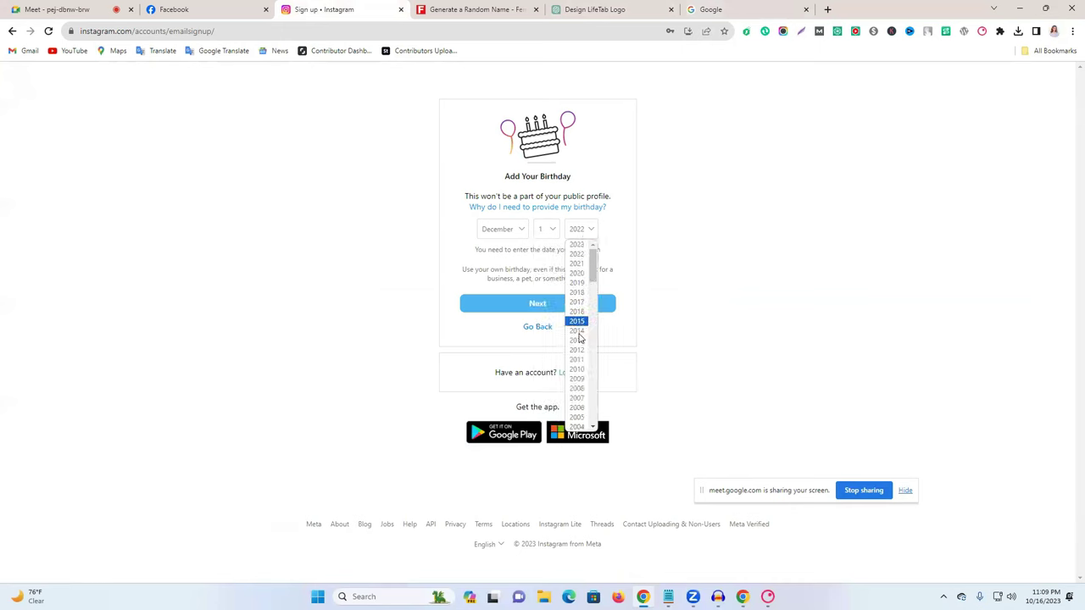
{"action": "scroll", "coordinate": [577, 356], "scroll_direction": "down", "scroll_amount": 3}
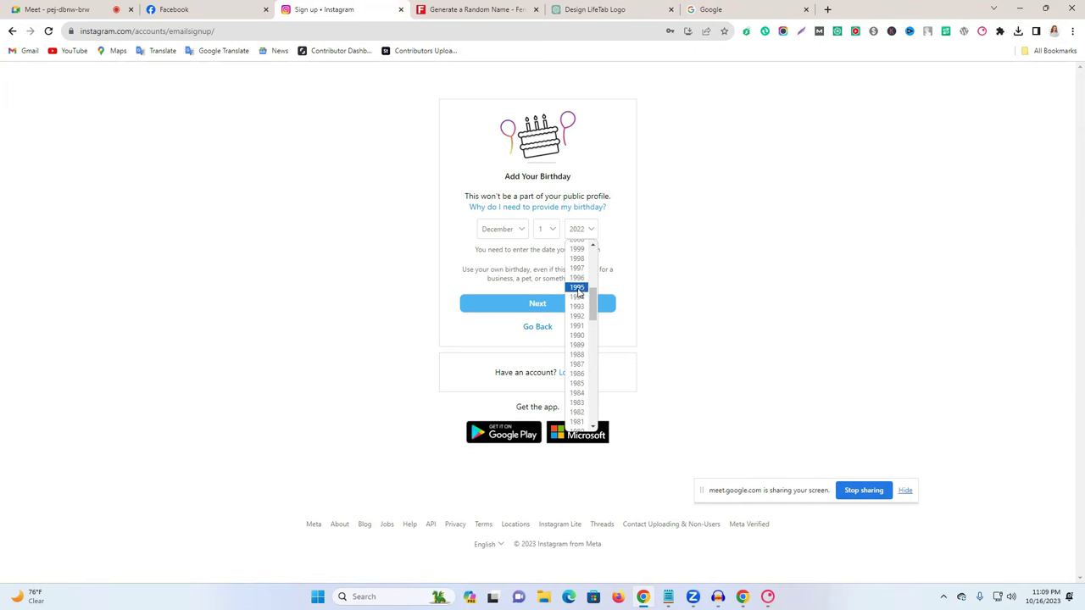
{"action": "left_click", "coordinate": [578, 288]}
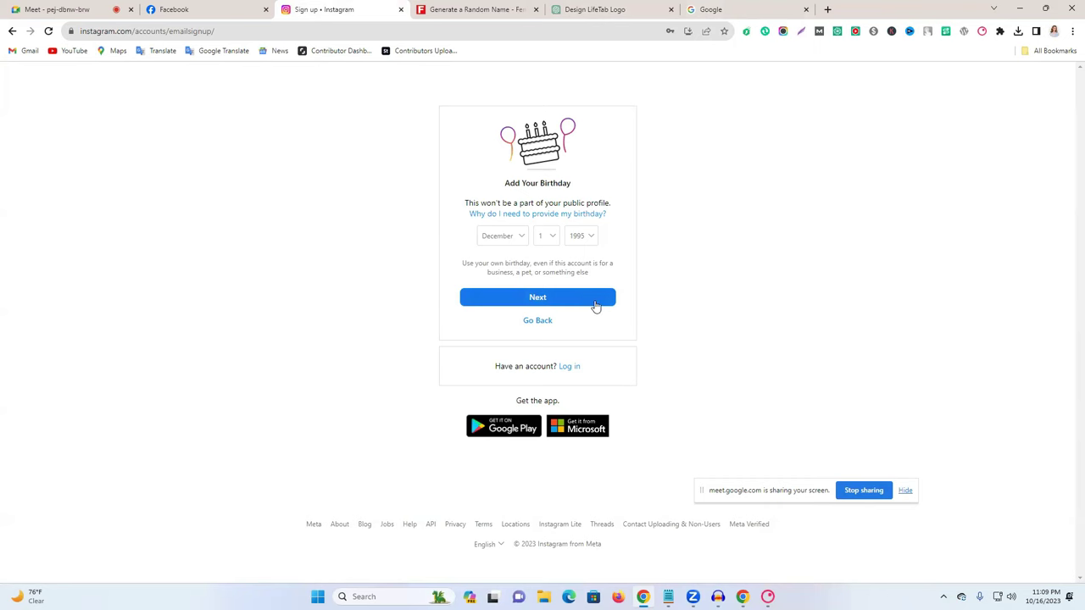
{"action": "left_click", "coordinate": [575, 303]}
{"action": "left_click", "coordinate": [518, 254]}
{"action": "left_click", "coordinate": [705, 9]}
Step: Open the Gmail inbox and refresh it until Instagram's confirmation-code email arrives
{"action": "left_click", "coordinate": [964, 83]}
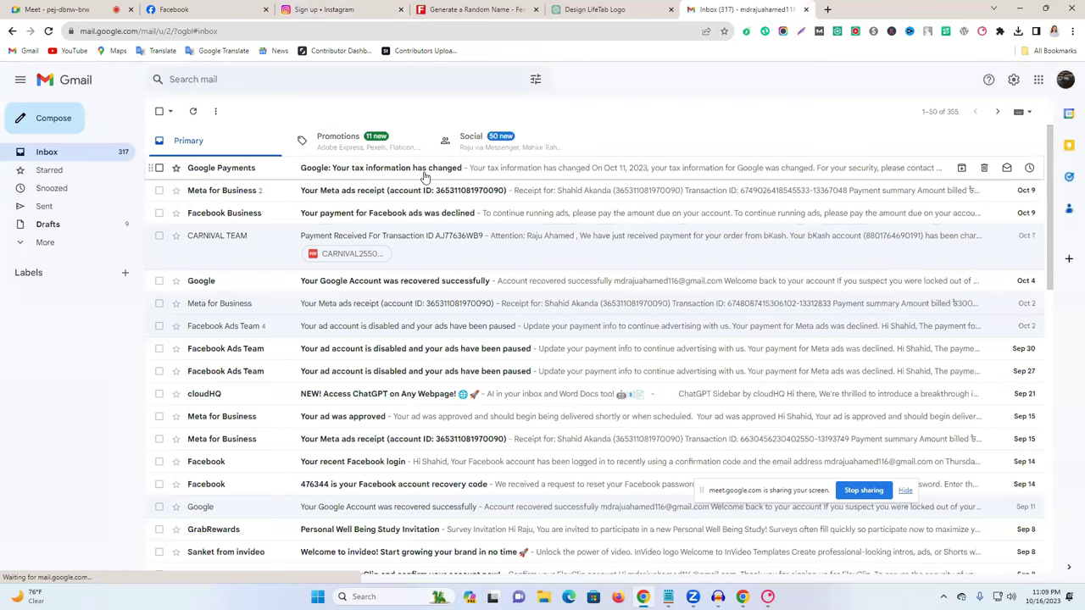
{"action": "left_click", "coordinate": [193, 111]}
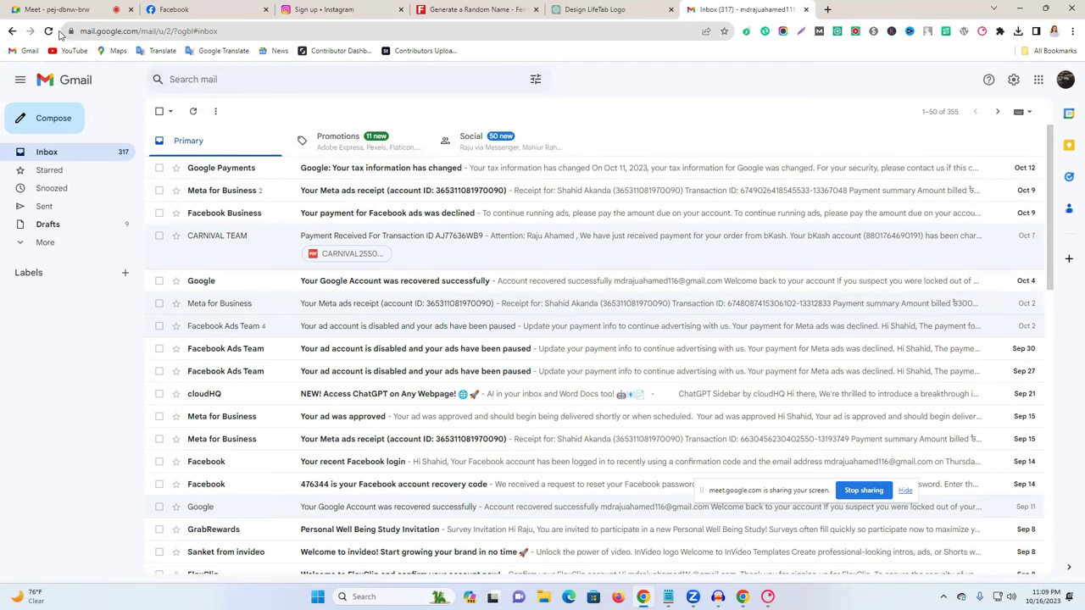
{"action": "left_click", "coordinate": [49, 31]}
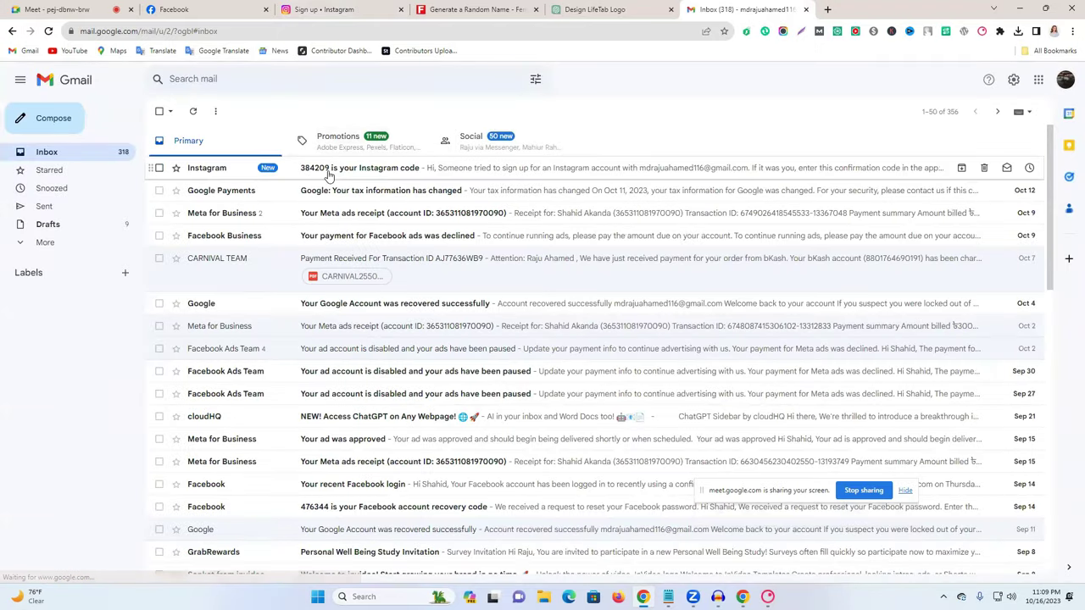
Step: Enter the emailed confirmation code on Instagram's confirmation page, correcting its last digit
{"action": "left_click", "coordinate": [319, 8]}
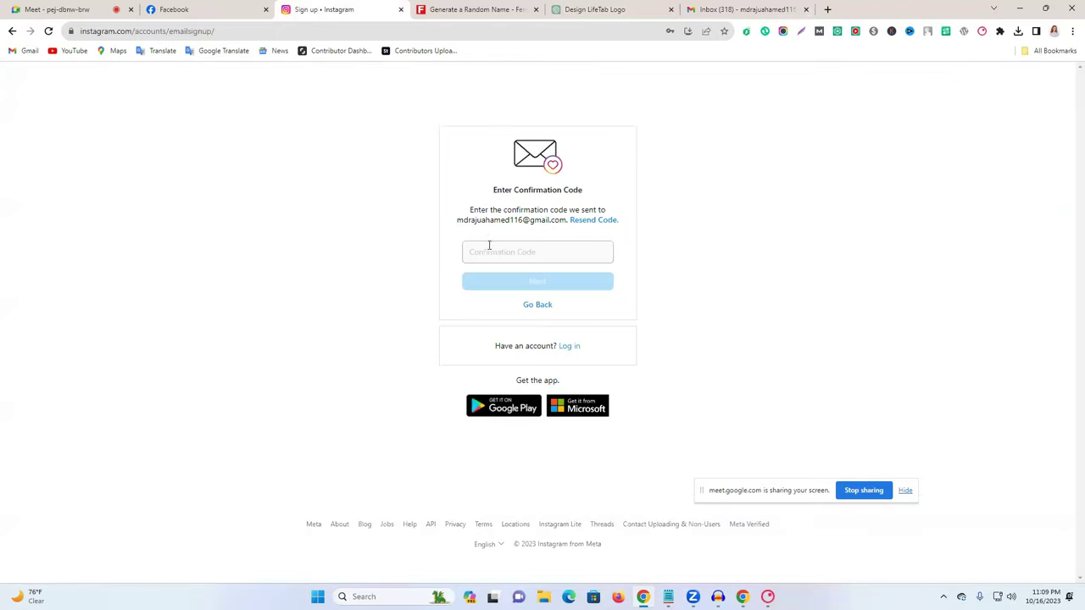
{"action": "left_click", "coordinate": [490, 248]}
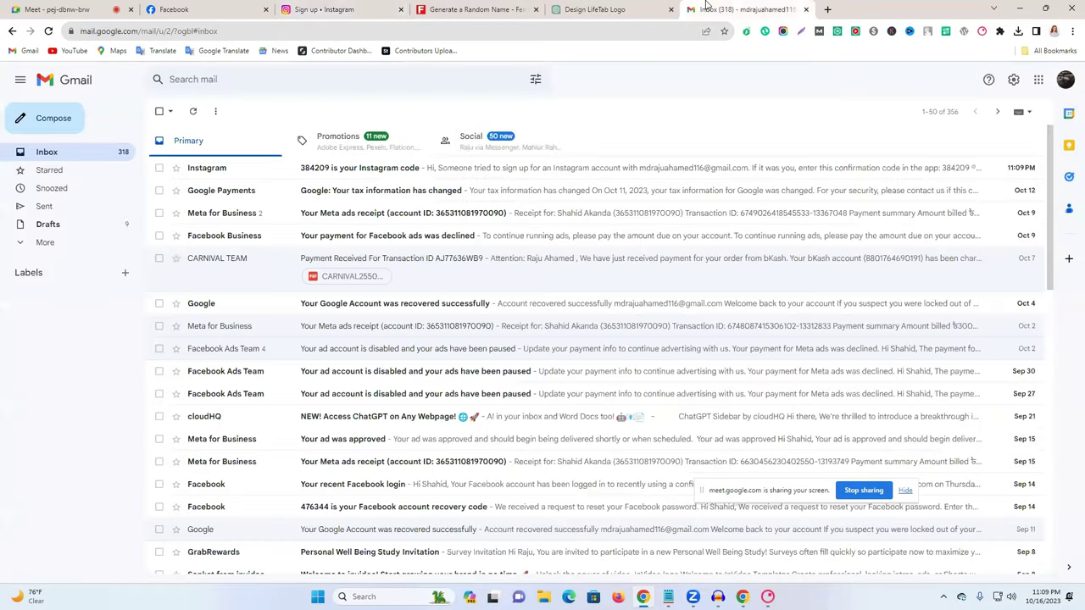
{"action": "left_click", "coordinate": [320, 9]}
{"action": "key", "text": "BackSpace"}
Step: Finish entering the confirmation code and submit it to create the account
{"action": "type", "text": "9"}
{"action": "left_click", "coordinate": [529, 284]}
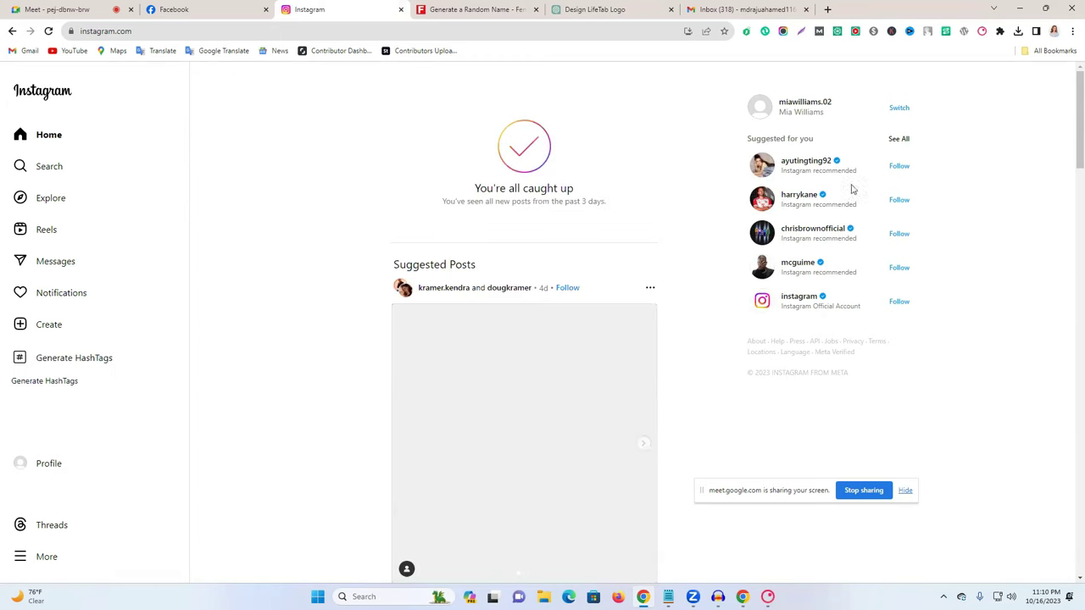
{"action": "scroll", "coordinate": [552, 313], "scroll_direction": "down", "scroll_amount": 1}
{"action": "scroll", "coordinate": [553, 313], "scroll_direction": "up", "scroll_amount": 1}
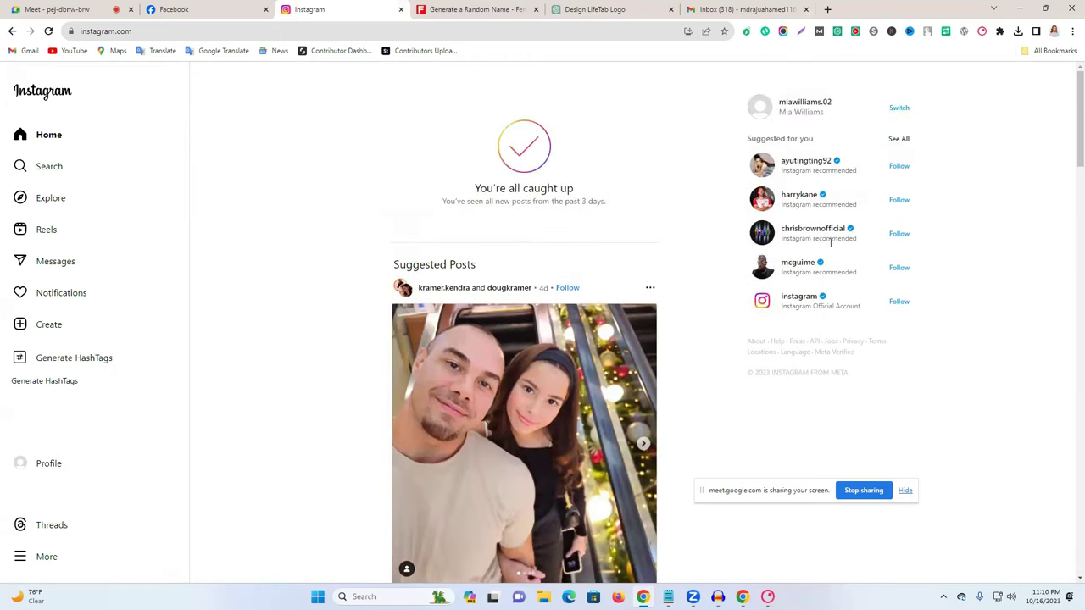
Step: Follow all five suggested accounts, then open the new account's own profile
{"action": "left_click", "coordinate": [899, 168]}
{"action": "left_click", "coordinate": [898, 202]}
{"action": "left_click", "coordinate": [896, 236]}
{"action": "left_click", "coordinate": [898, 271]}
{"action": "left_click", "coordinate": [900, 303]}
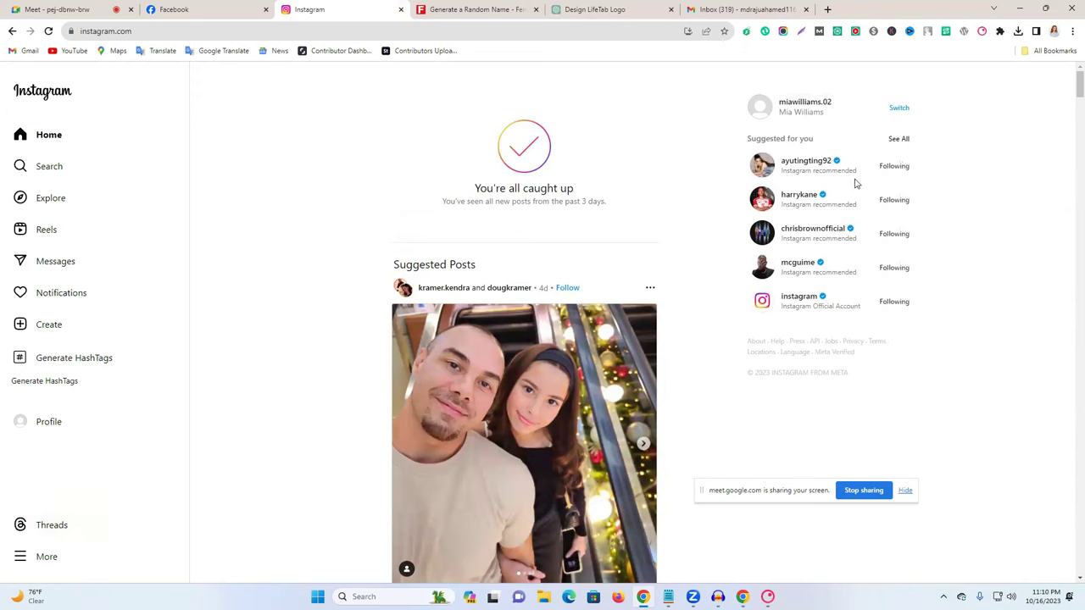
{"action": "left_click", "coordinate": [803, 101]}
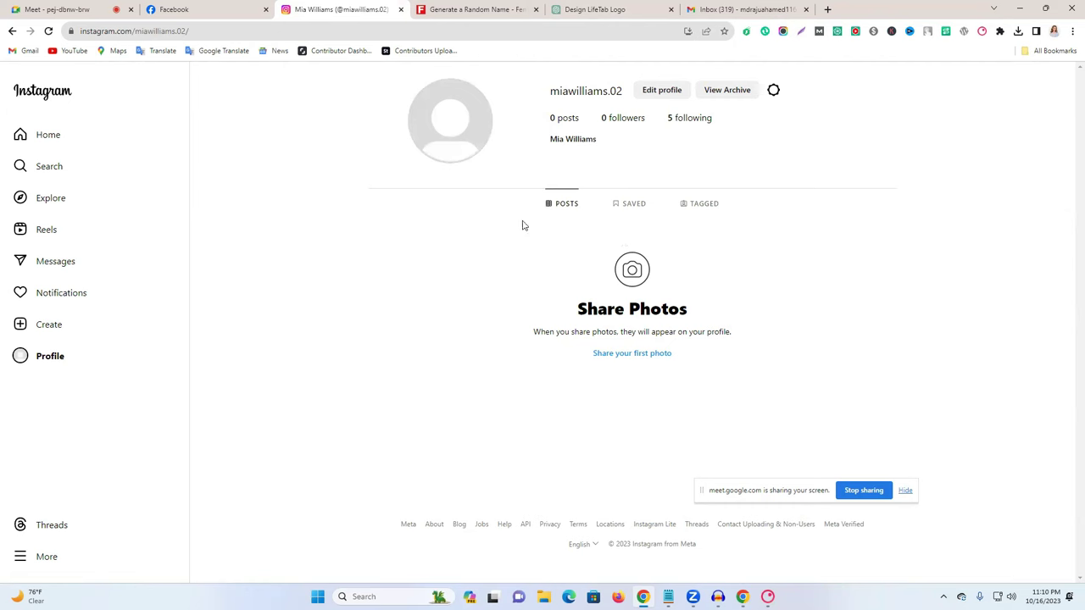
Step: Go to Settings and privacy and start Switch to professional account
{"action": "left_click", "coordinate": [773, 91]}
{"action": "left_click", "coordinate": [547, 311]}
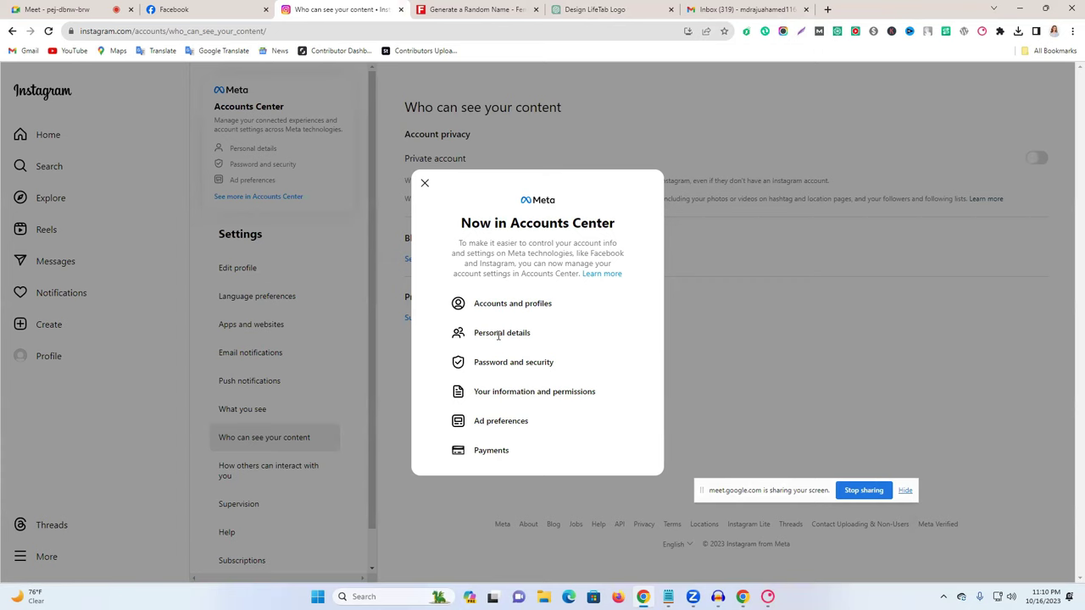
{"action": "left_click", "coordinate": [425, 183]}
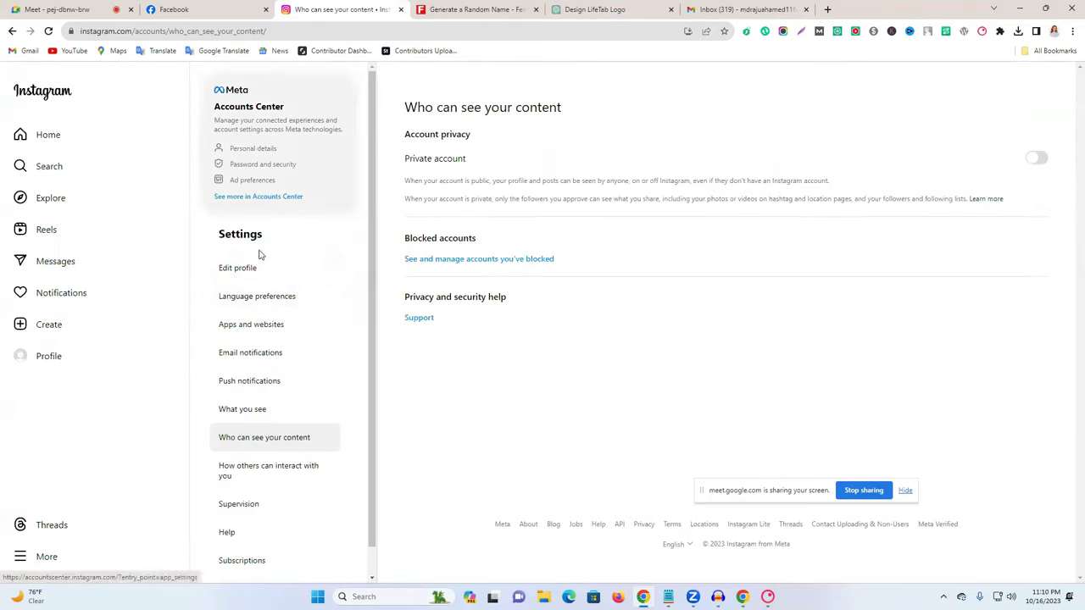
{"action": "scroll", "coordinate": [259, 399], "scroll_direction": "down", "scroll_amount": 1}
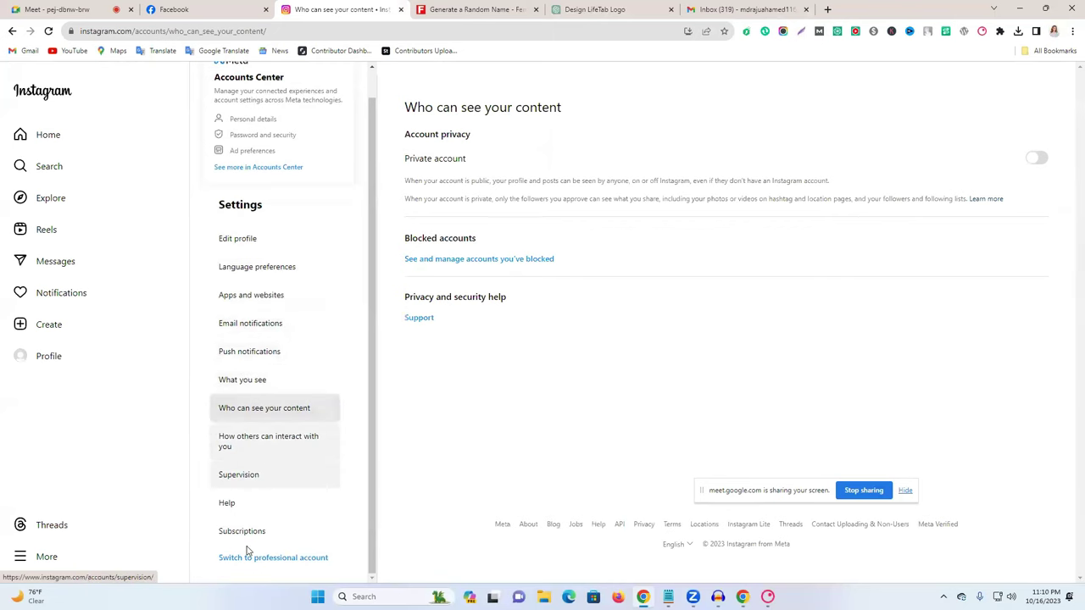
{"action": "left_click", "coordinate": [290, 563]}
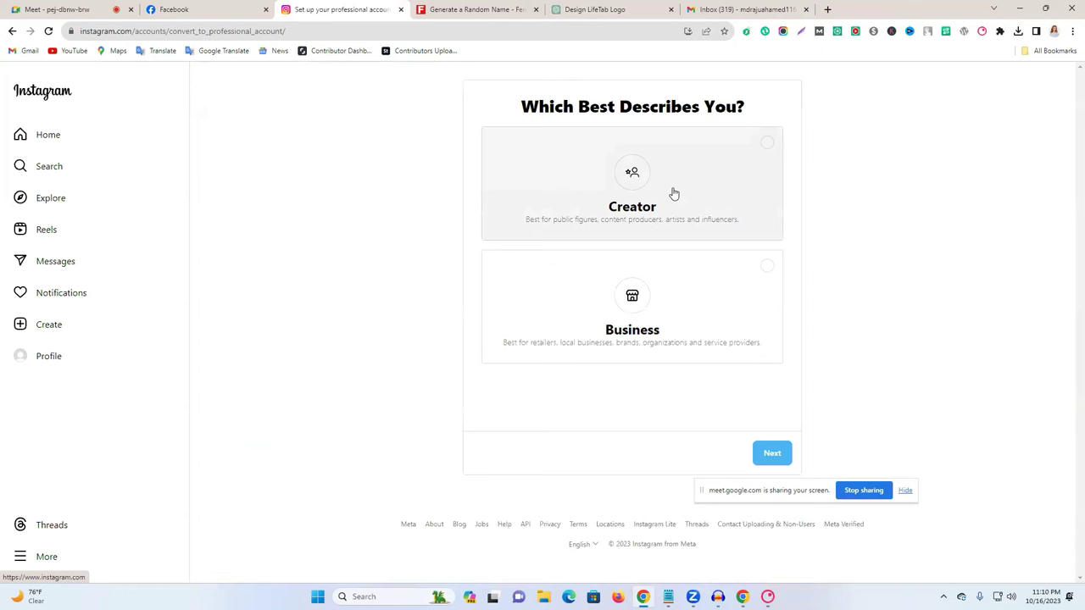
Step: Make it a Creator account in the Personal blog category, shown on the profile
{"action": "left_click", "coordinate": [766, 144]}
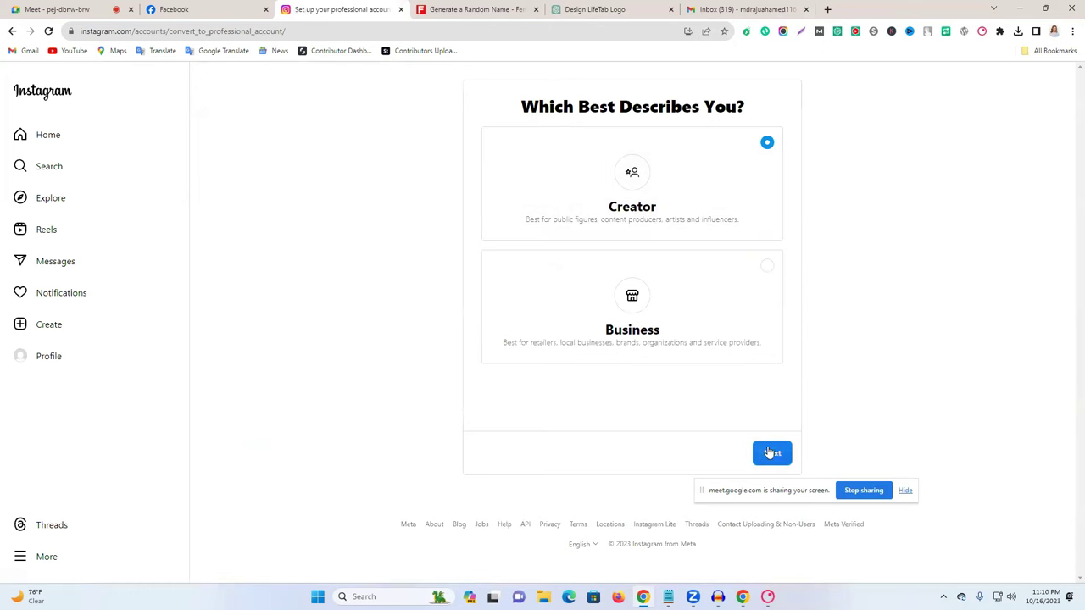
{"action": "left_click", "coordinate": [770, 456]}
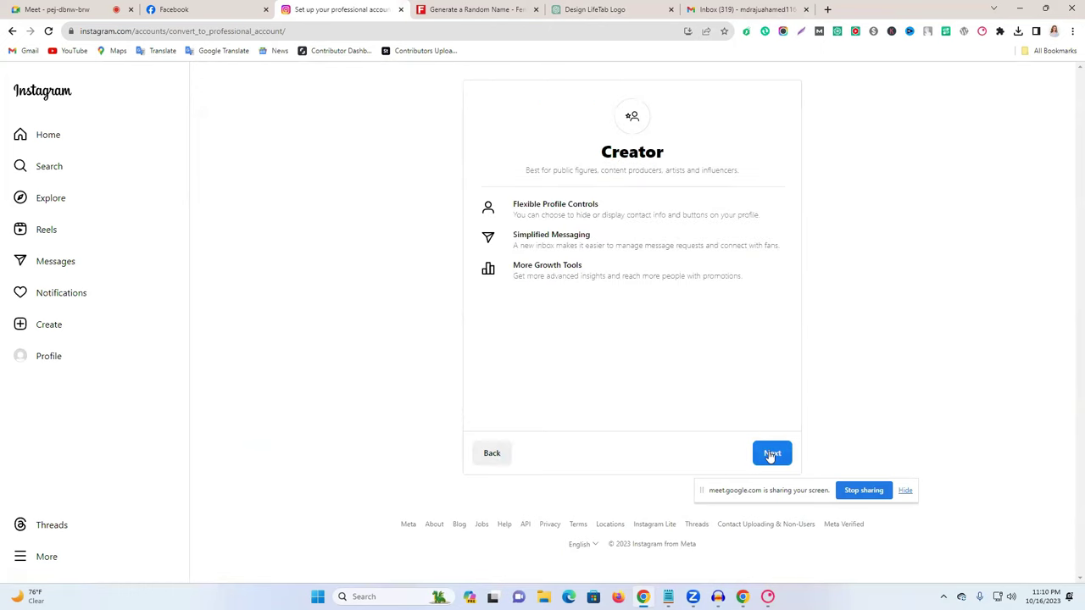
{"action": "left_click", "coordinate": [767, 452]}
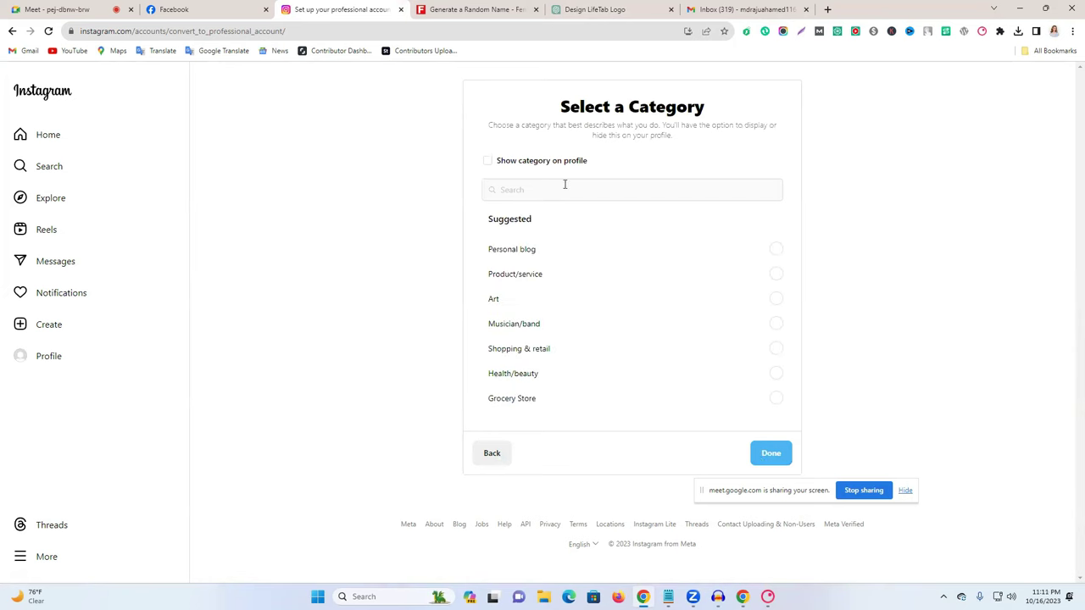
{"action": "left_click", "coordinate": [534, 253]}
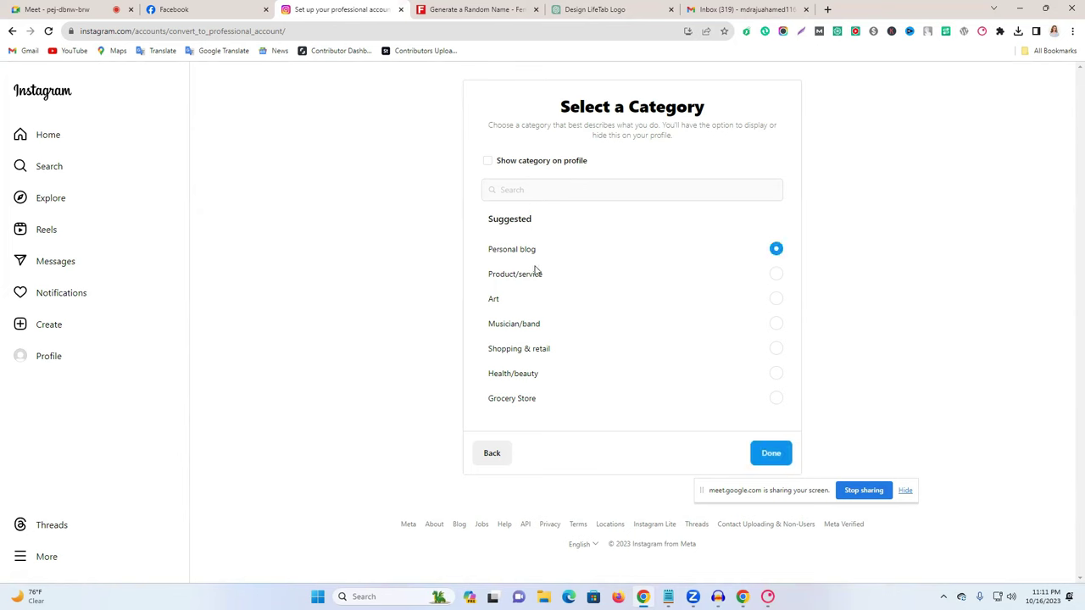
{"action": "left_click", "coordinate": [771, 456]}
{"action": "left_click", "coordinate": [487, 161]}
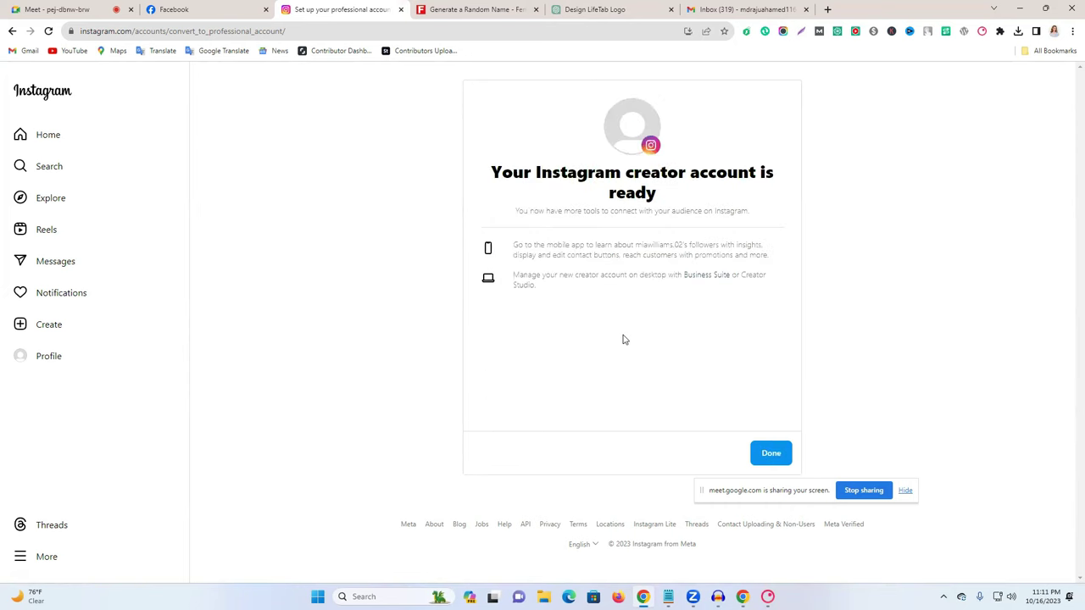
{"action": "left_click", "coordinate": [766, 453]}
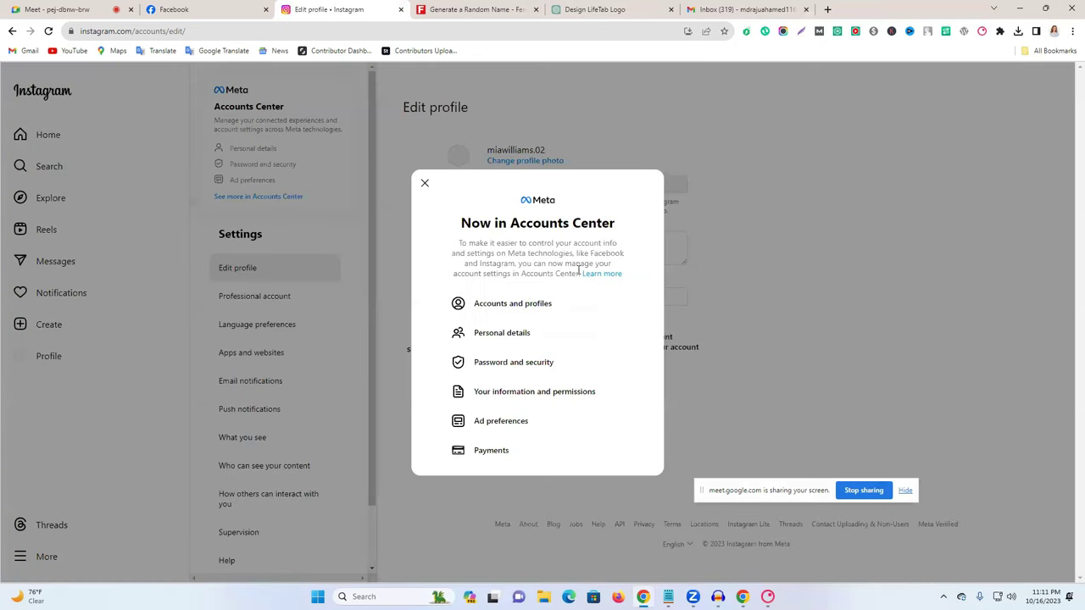
Step: Select the Bio field, then open Home in a new tab and go to your own profile
{"action": "left_click", "coordinate": [424, 183]}
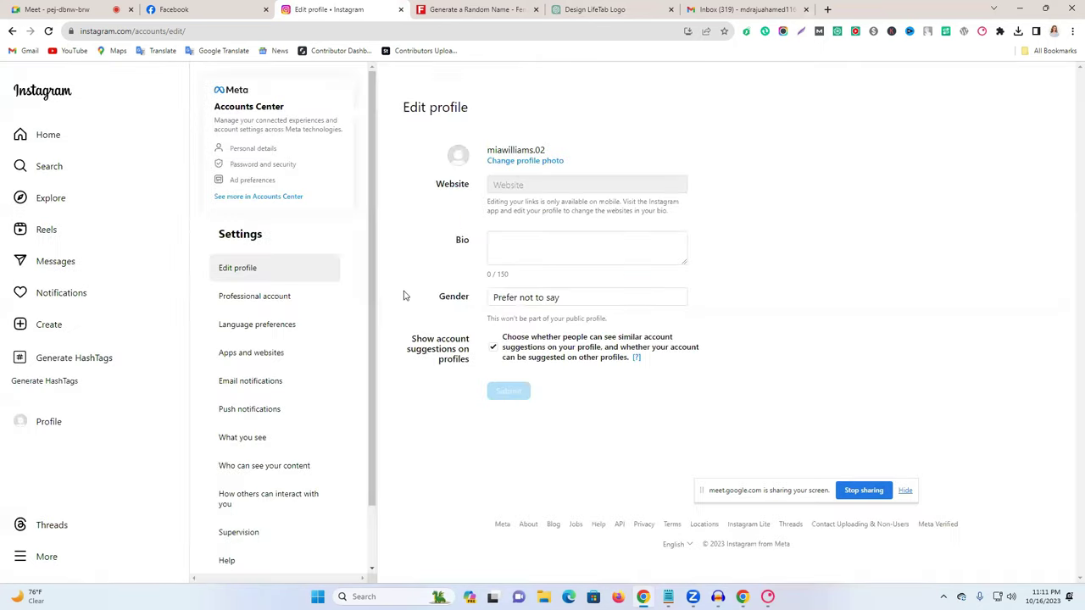
{"action": "left_click", "coordinate": [543, 245]}
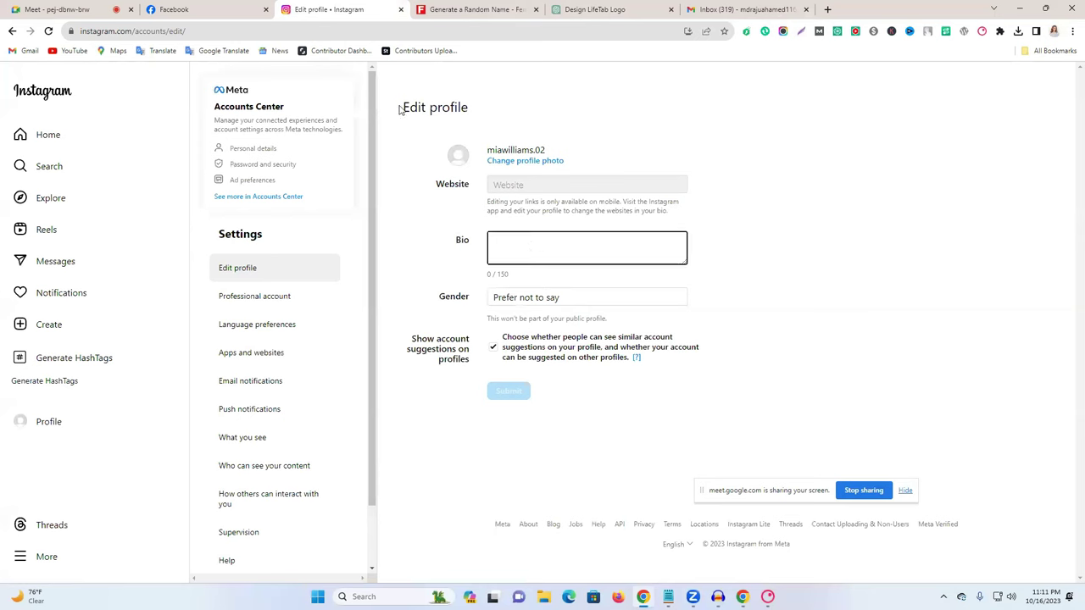
{"action": "right_click", "coordinate": [55, 140]}
{"action": "left_click", "coordinate": [93, 146]}
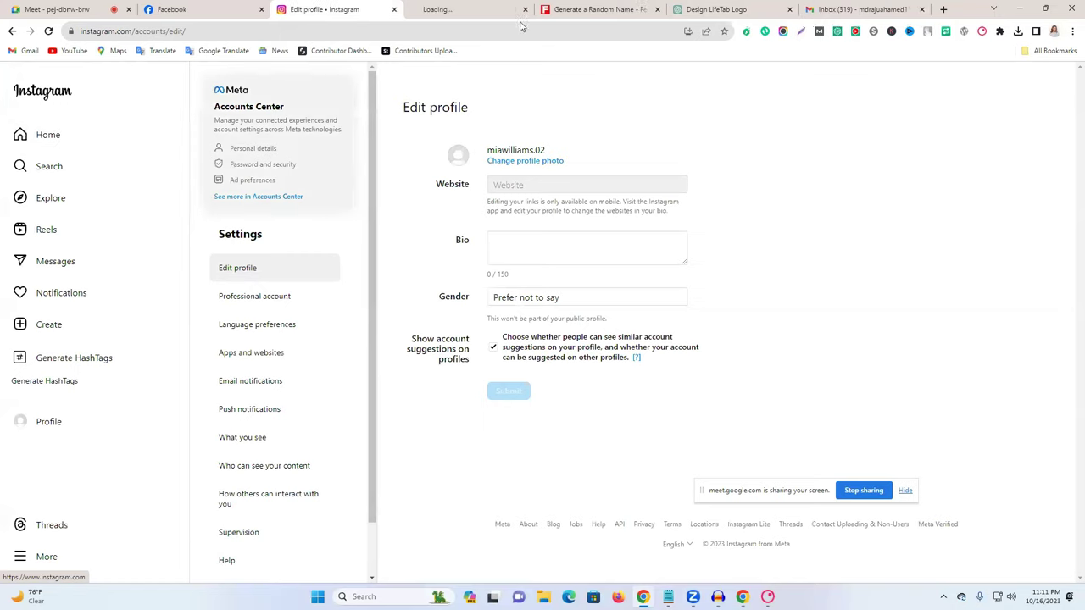
{"action": "left_click", "coordinate": [484, 9]}
{"action": "left_click", "coordinate": [809, 103]}
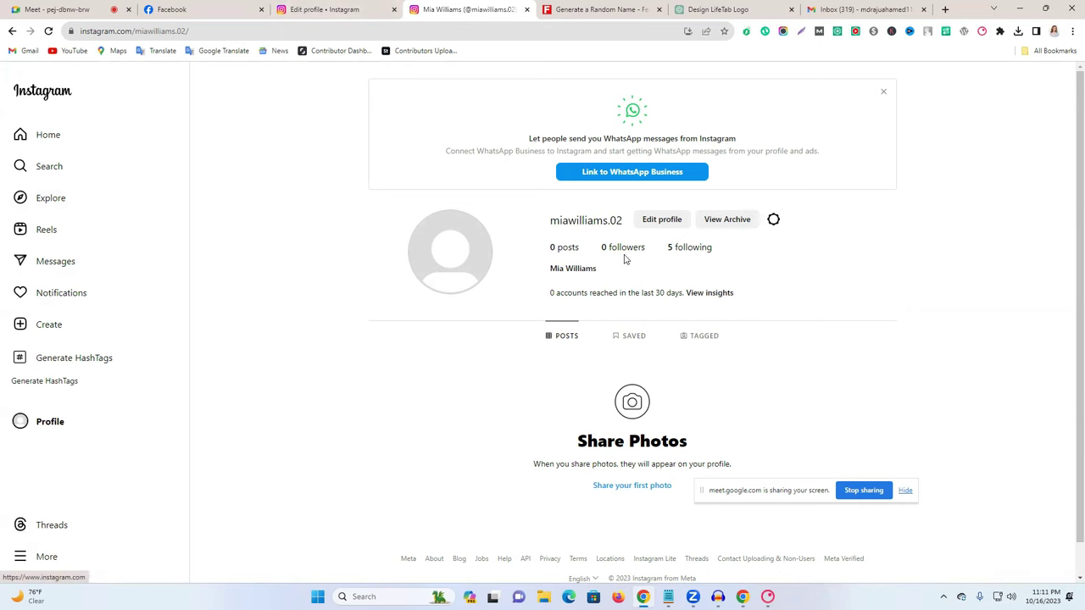
Step: From the following list, view a followed artist's profile and a post, then return to Edit profile
{"action": "left_click", "coordinate": [687, 250]}
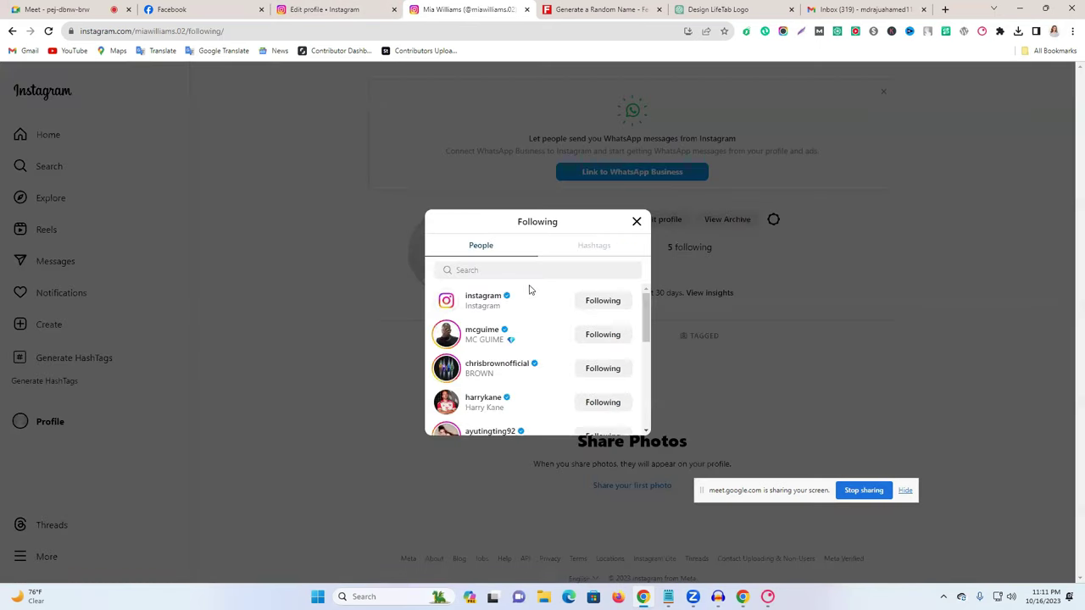
{"action": "scroll", "coordinate": [482, 404], "scroll_direction": "down", "scroll_amount": 1}
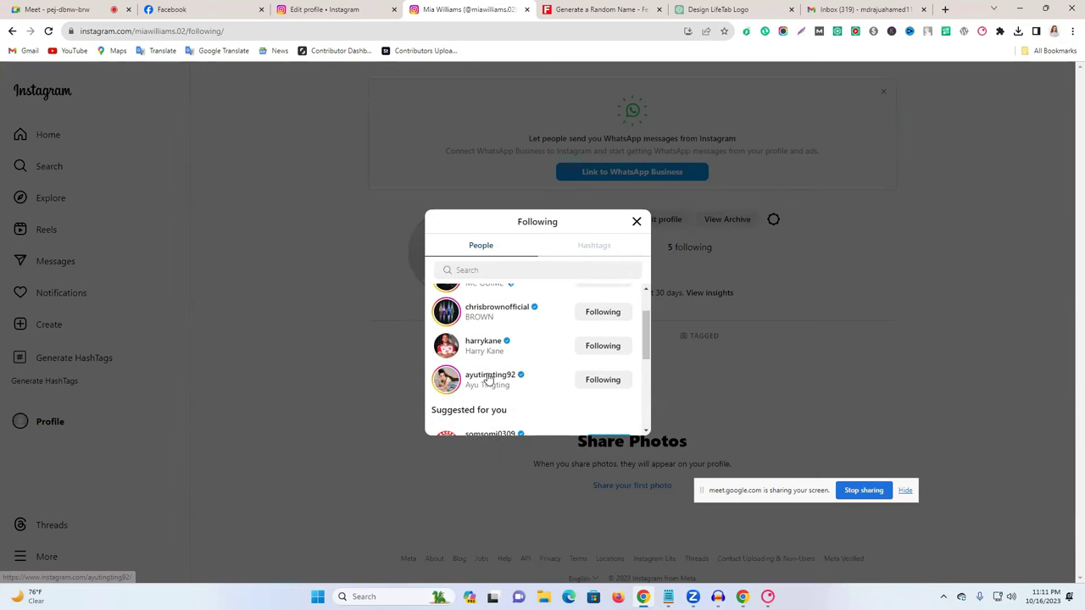
{"action": "left_click", "coordinate": [489, 377]}
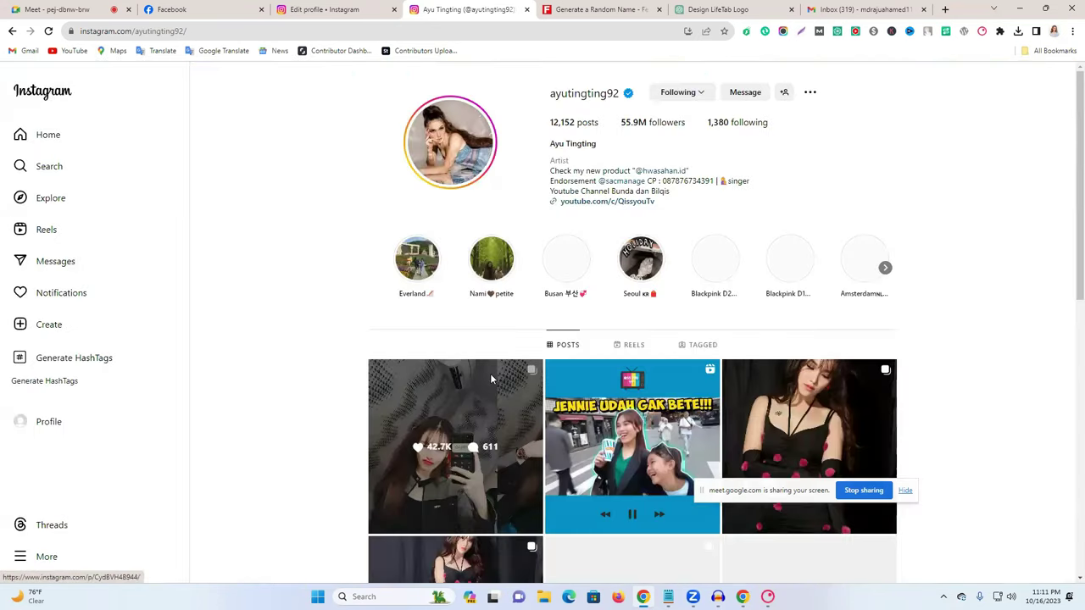
{"action": "left_click", "coordinate": [490, 373]}
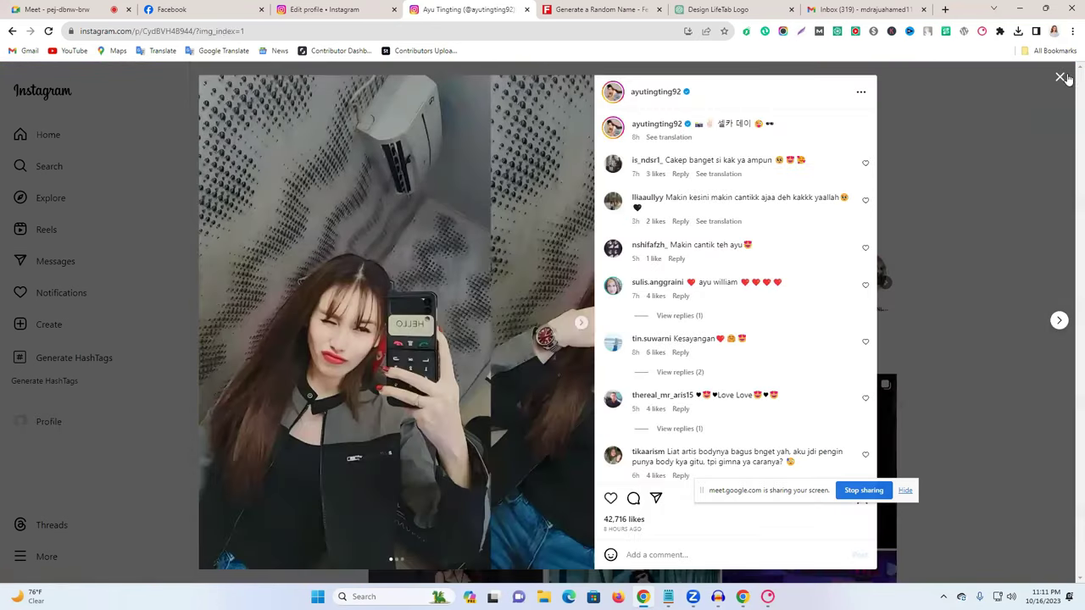
{"action": "left_click", "coordinate": [1058, 76]}
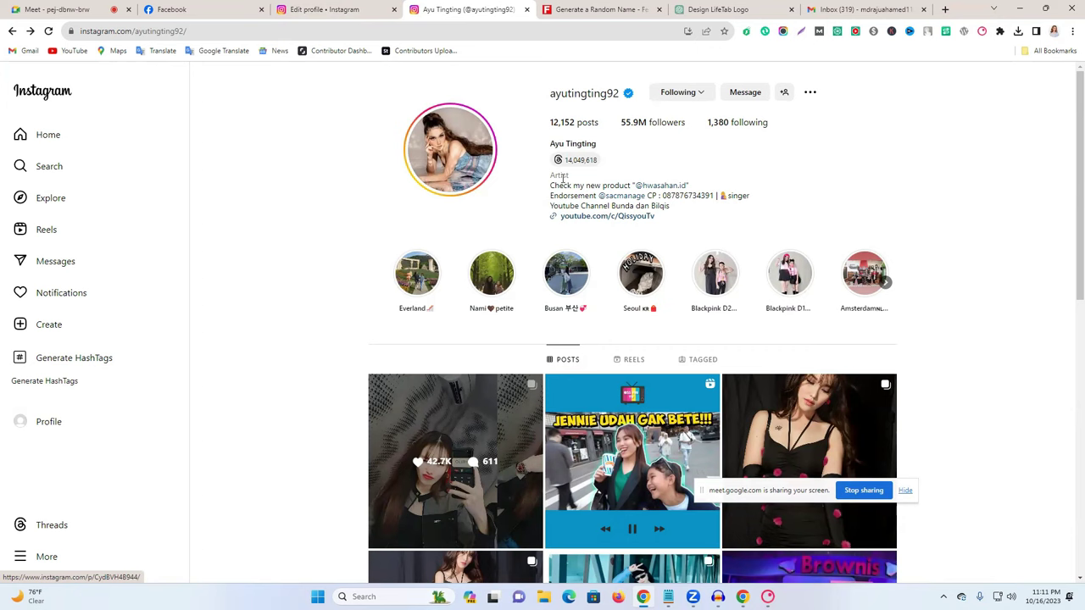
{"action": "double_click", "coordinate": [561, 175]}
{"action": "left_click", "coordinate": [325, 9]}
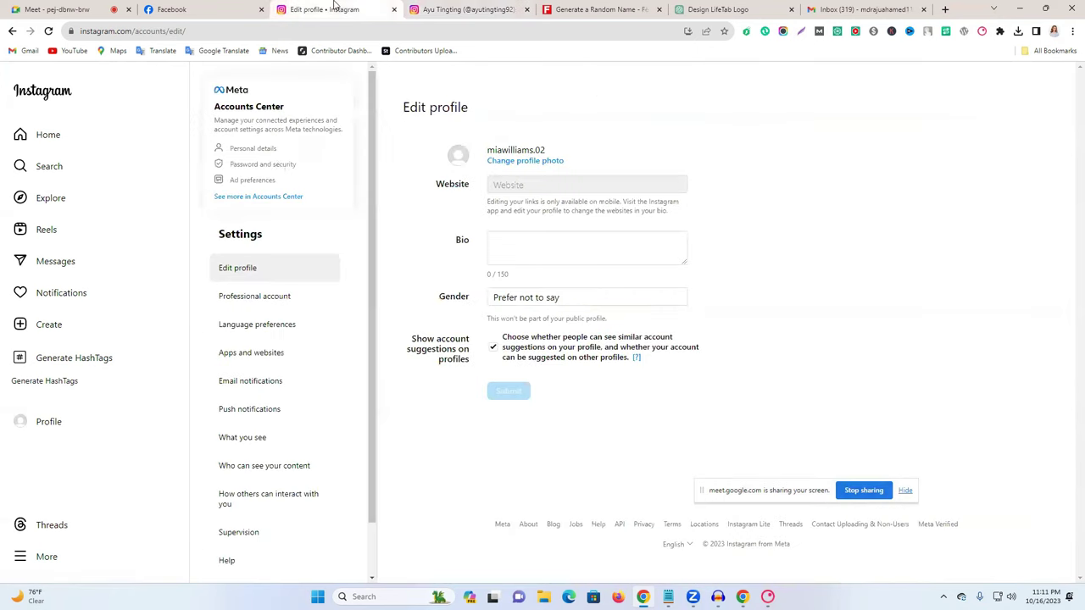
Step: Move between Professional account settings and Edit profile, dismissing the Accounts Center notice
{"action": "scroll", "coordinate": [283, 315], "scroll_direction": "down", "scroll_amount": 1}
{"action": "left_click", "coordinate": [278, 241]}
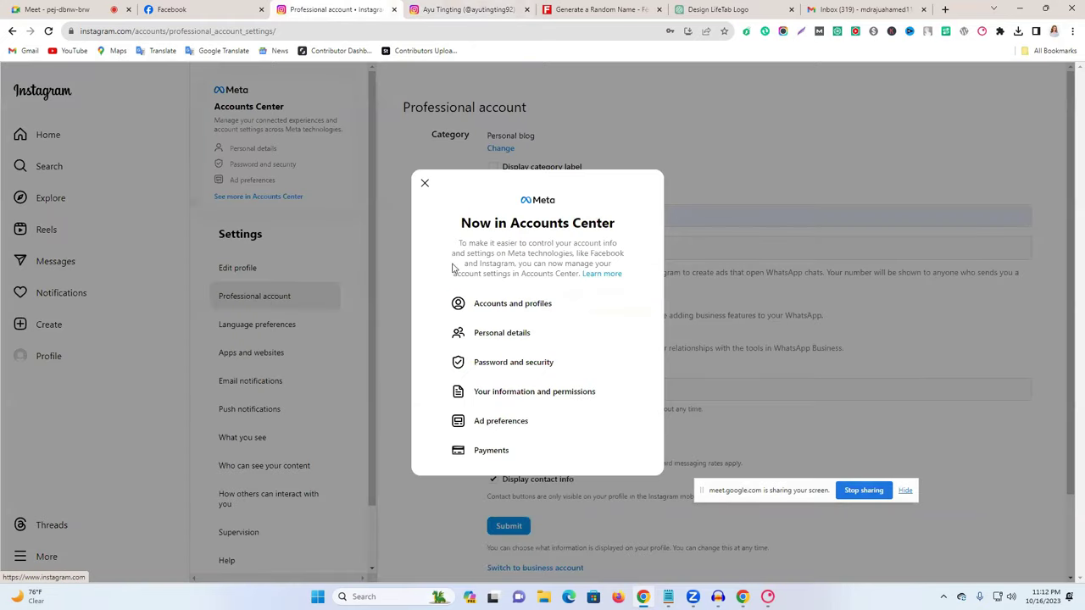
{"action": "left_click", "coordinate": [425, 183]}
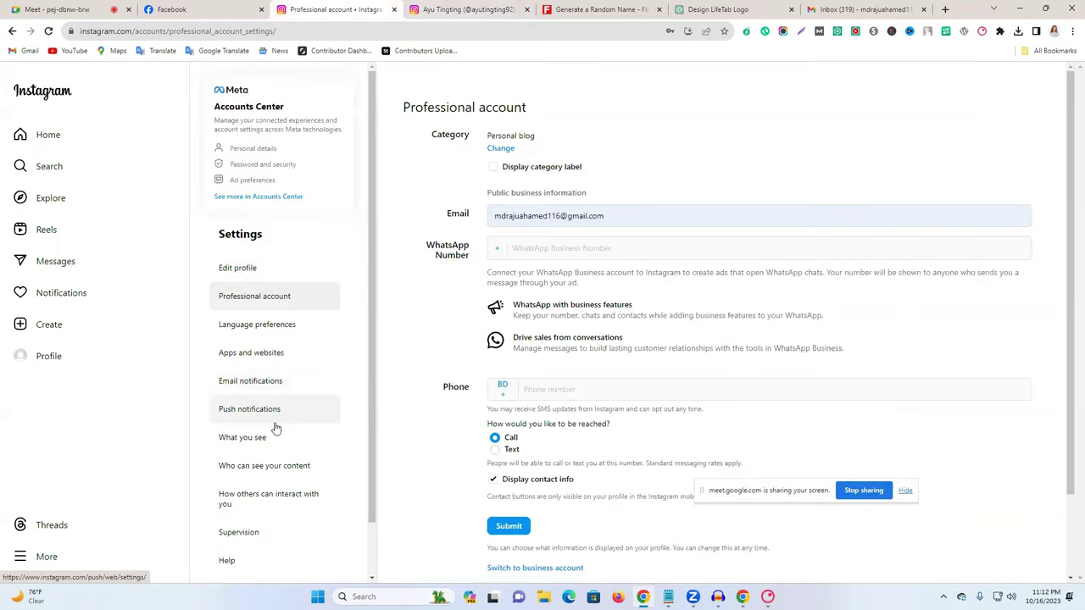
{"action": "scroll", "coordinate": [273, 449], "scroll_direction": "down", "scroll_amount": 1}
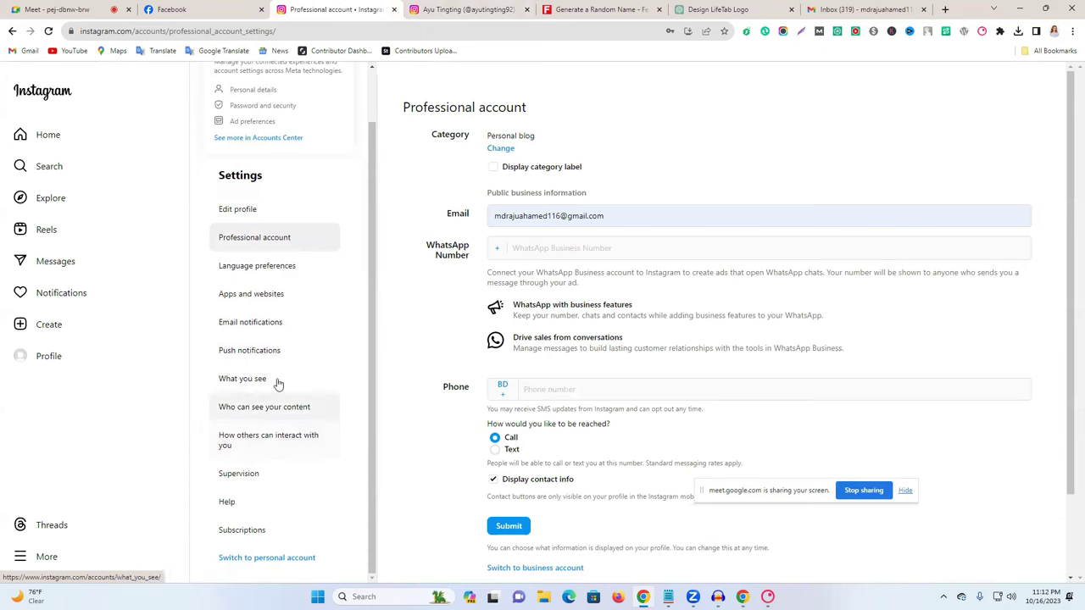
{"action": "scroll", "coordinate": [278, 364], "scroll_direction": "up", "scroll_amount": 1}
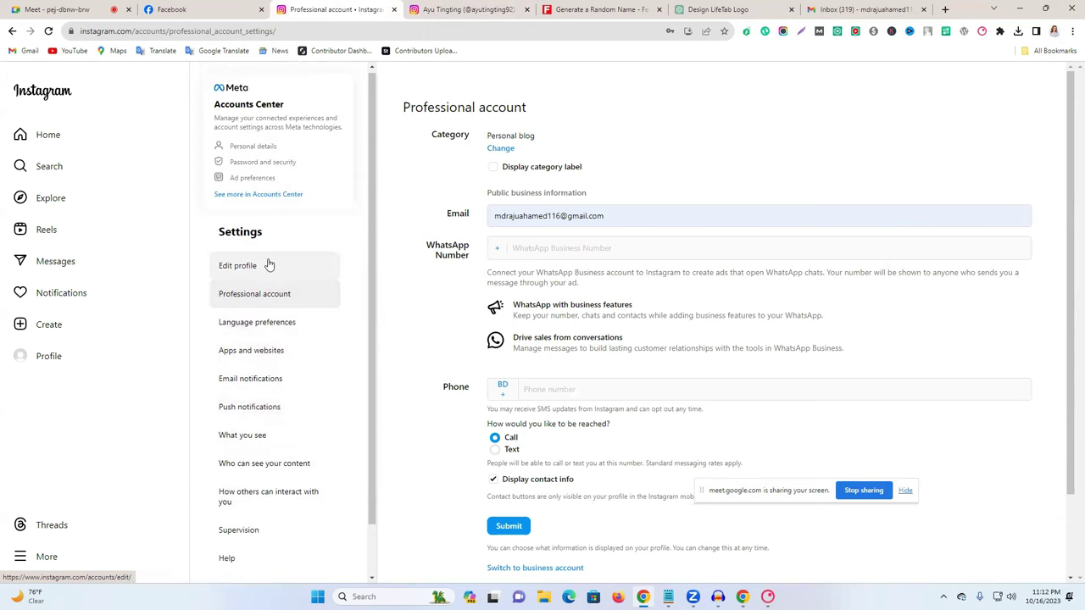
{"action": "left_click", "coordinate": [269, 265]}
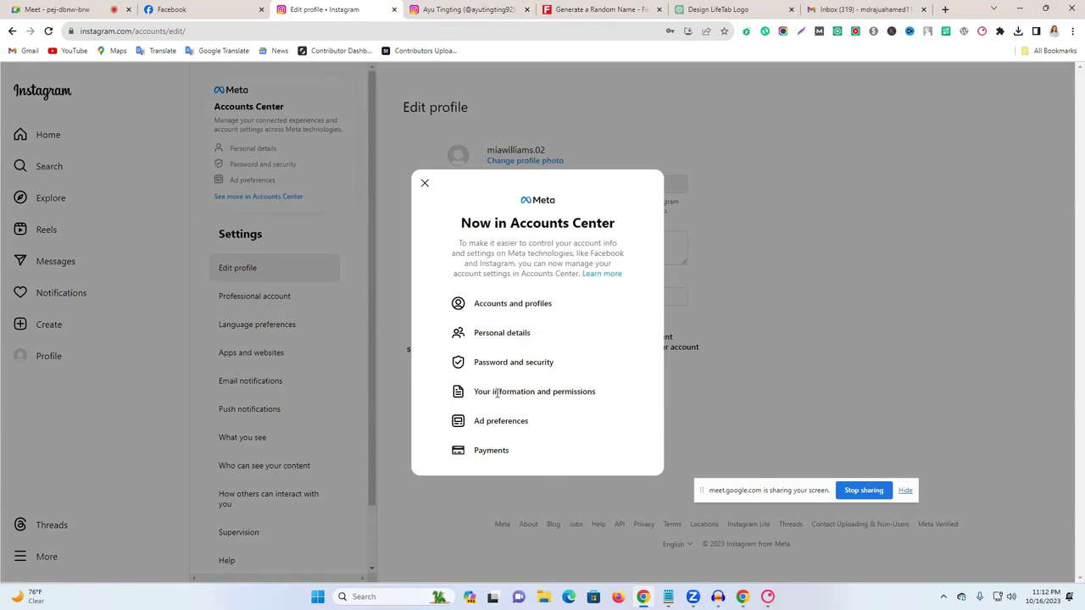
{"action": "left_click", "coordinate": [424, 183]}
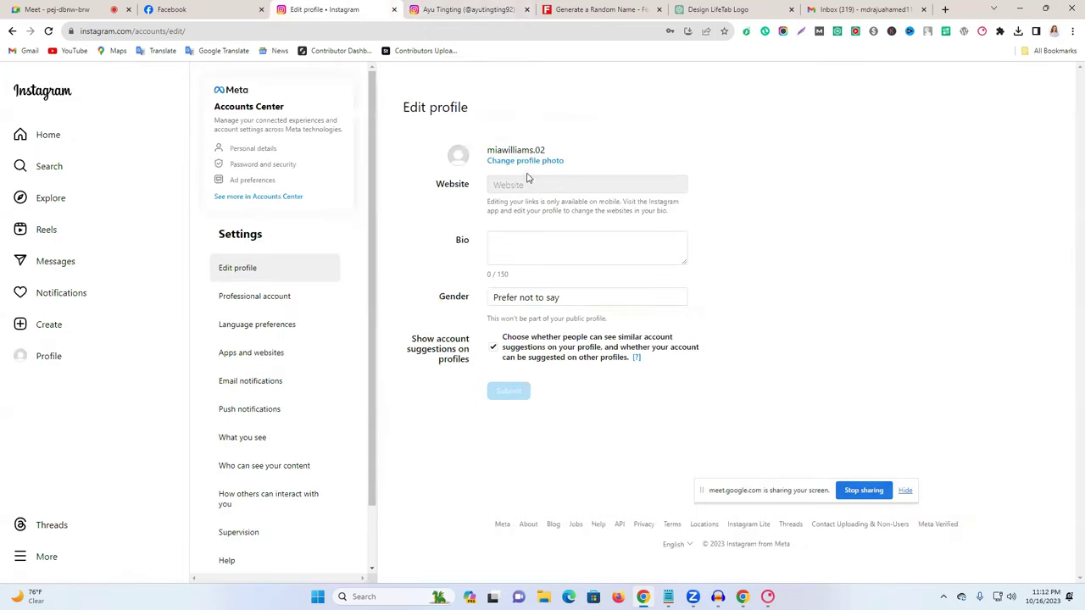
{"action": "scroll", "coordinate": [322, 305], "scroll_direction": "down", "scroll_amount": 1}
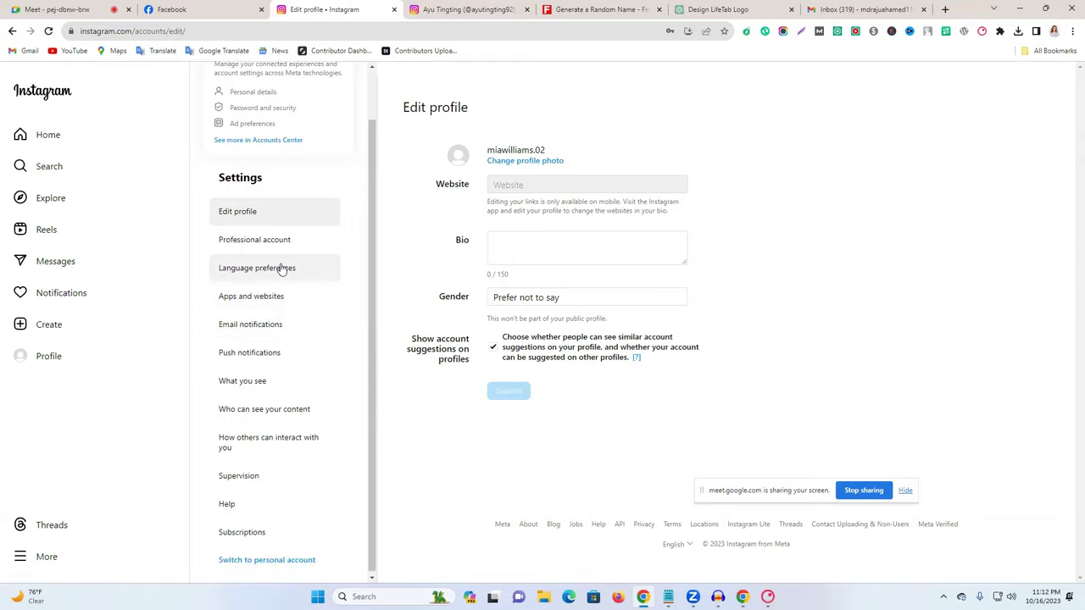
{"action": "left_click", "coordinate": [286, 243]}
{"action": "left_click", "coordinate": [425, 184]}
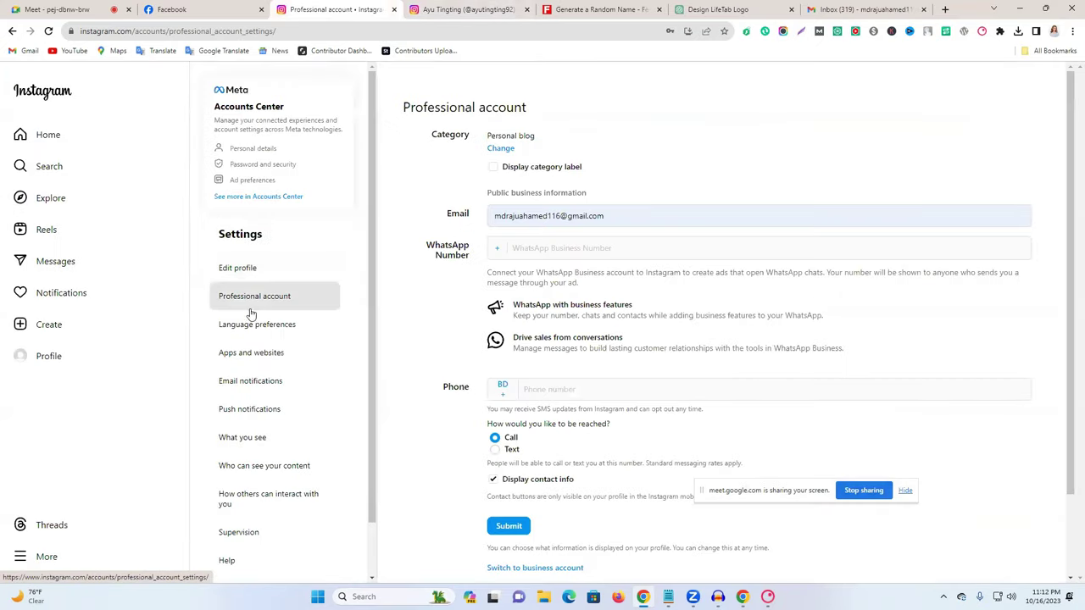
Step: Visit Language preferences, reload it, then open Connected apps and websites
{"action": "left_click", "coordinate": [261, 323]}
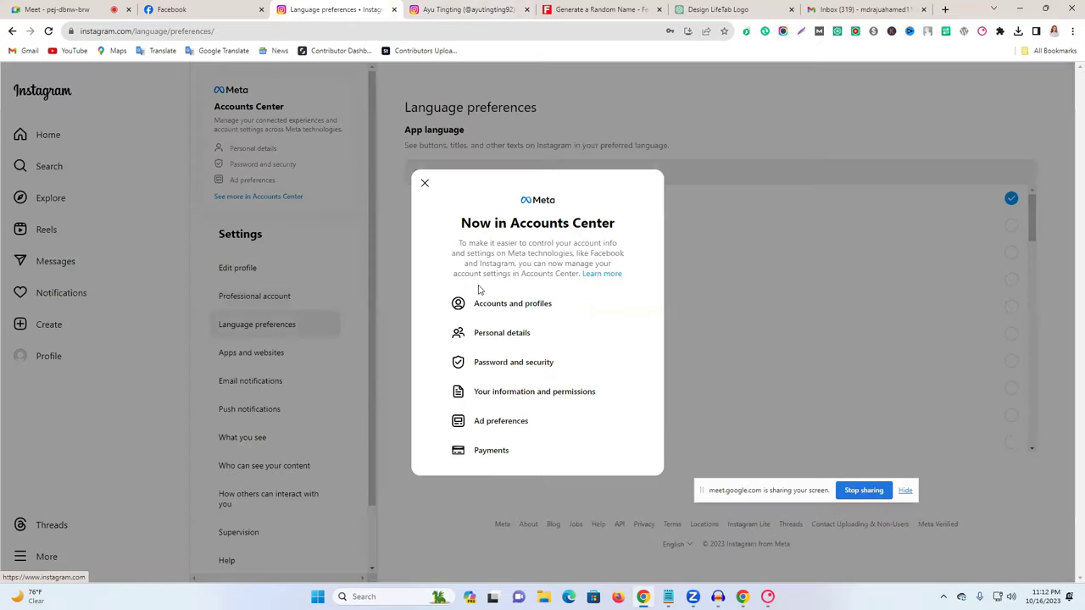
{"action": "triple_click", "coordinate": [481, 315]}
{"action": "double_click", "coordinate": [427, 182]}
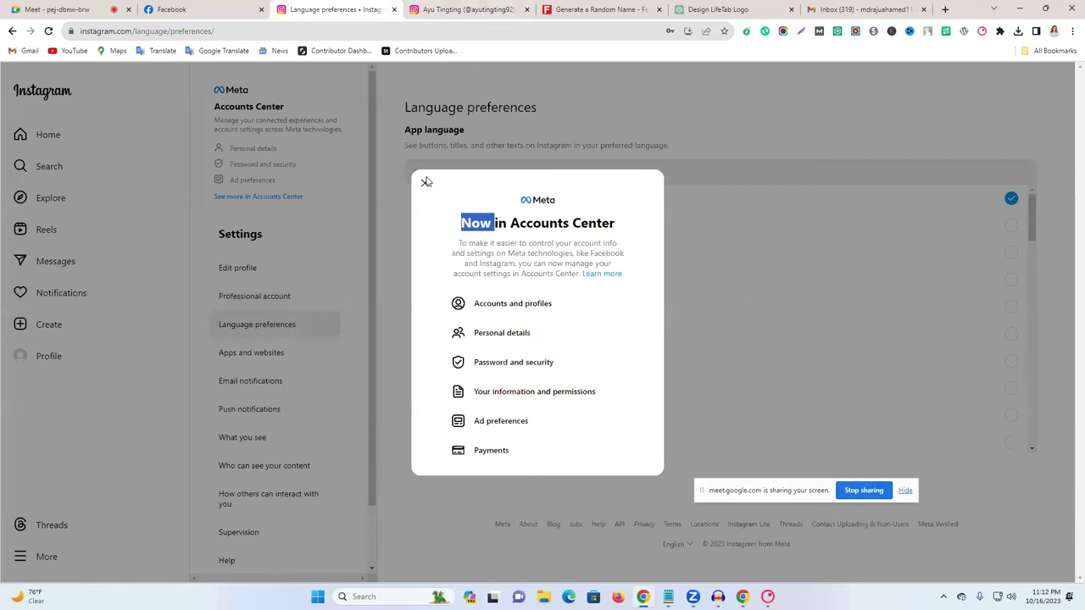
{"action": "left_click", "coordinate": [427, 186]}
{"action": "scroll", "coordinate": [194, 359], "scroll_direction": "down", "scroll_amount": 1}
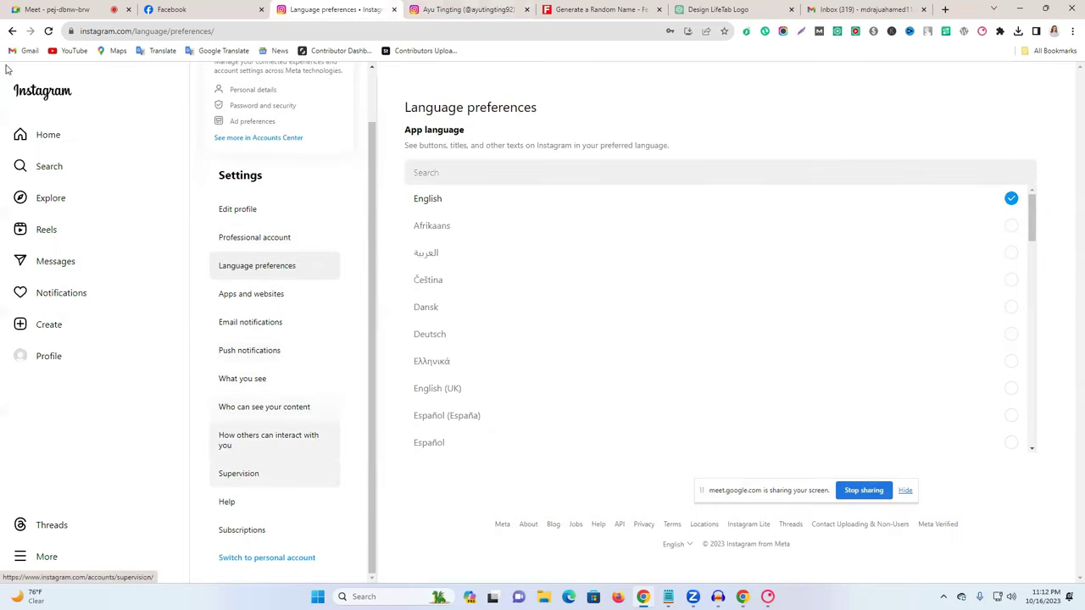
{"action": "left_click", "coordinate": [48, 31]}
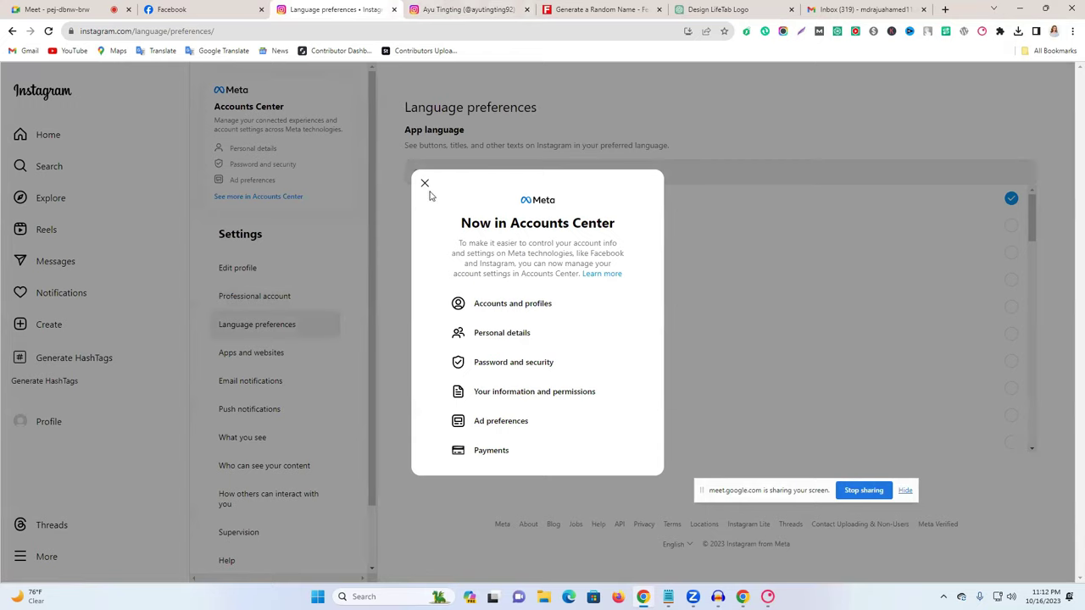
{"action": "left_click", "coordinate": [425, 183]}
{"action": "left_click", "coordinate": [262, 358]}
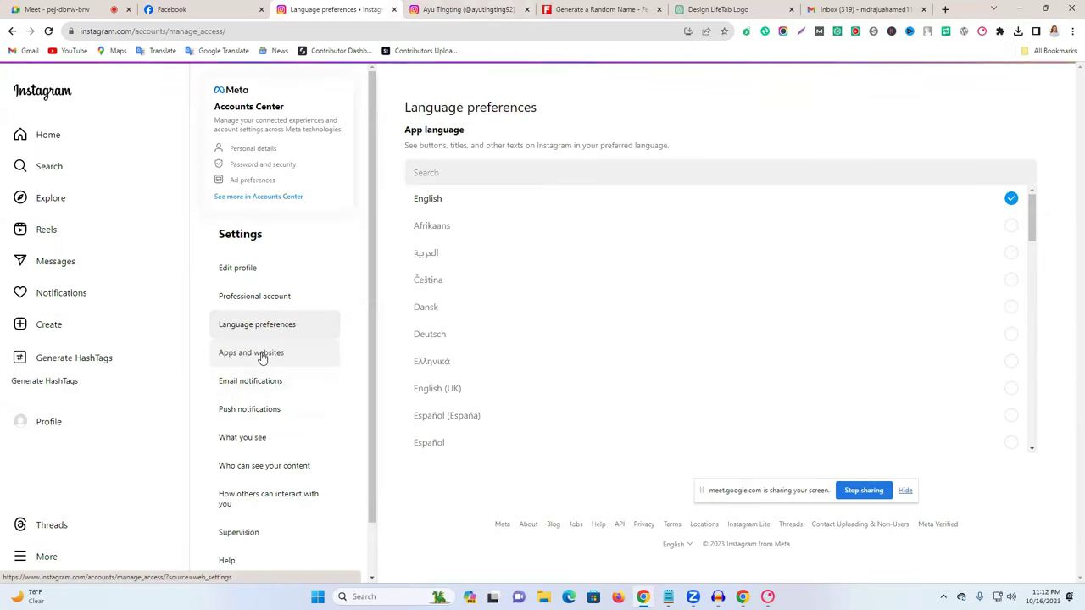
{"action": "left_click", "coordinate": [424, 183]}
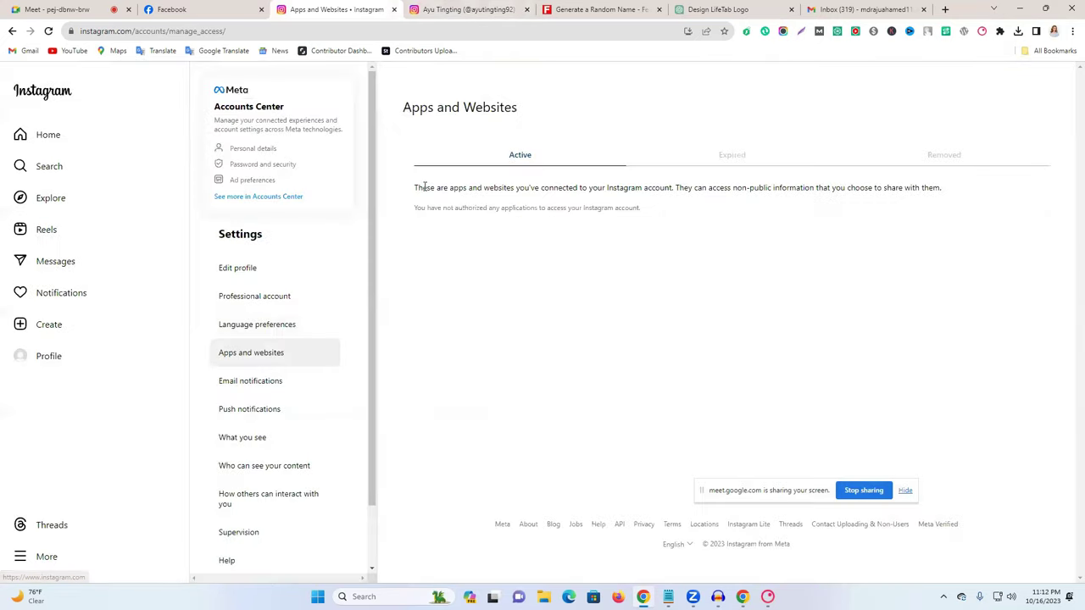
Step: Change the professional account category from Personal blog to Art
{"action": "left_click", "coordinate": [266, 296]}
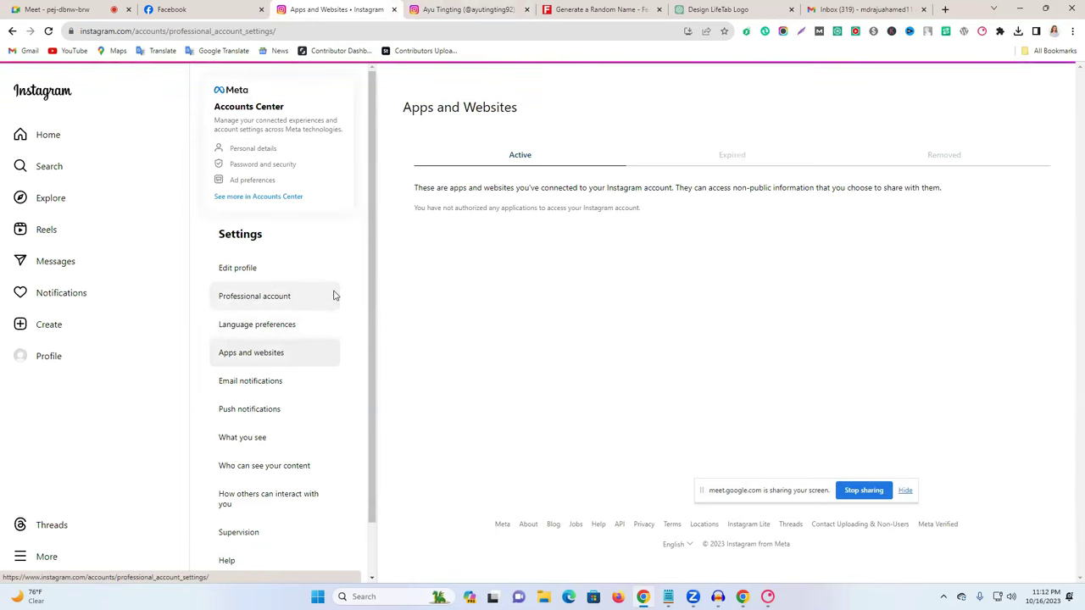
{"action": "left_click", "coordinate": [424, 184]}
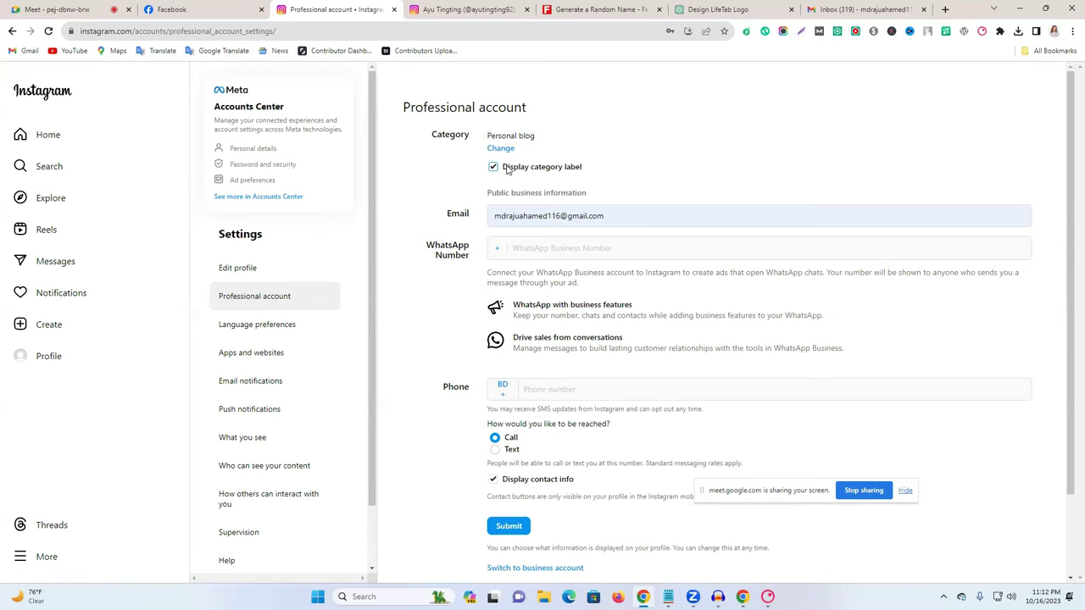
{"action": "left_click", "coordinate": [501, 148]}
{"action": "left_click", "coordinate": [485, 301]}
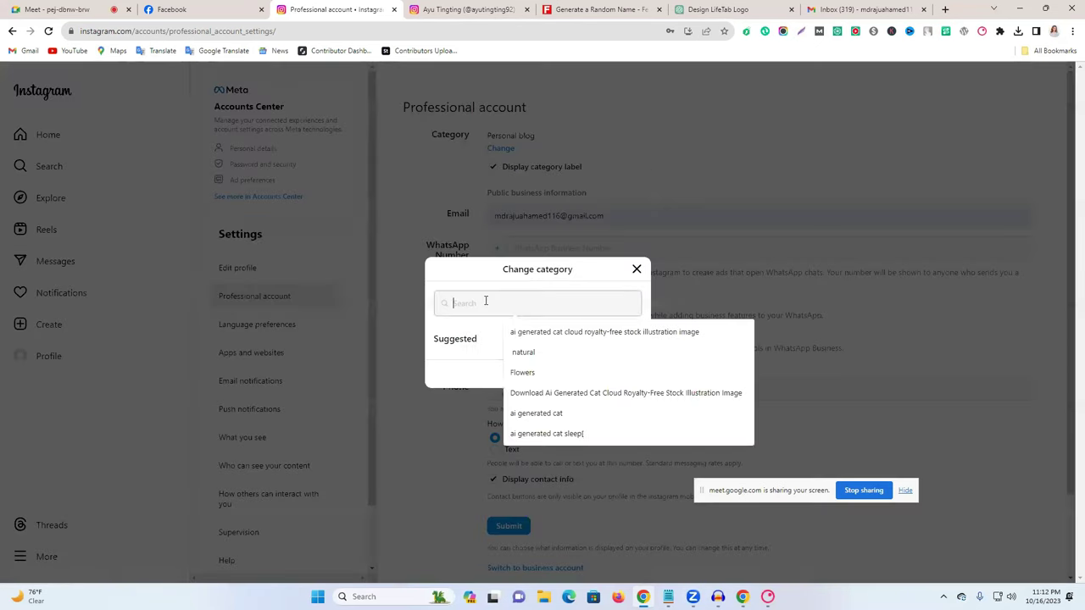
{"action": "left_click", "coordinate": [582, 332]}
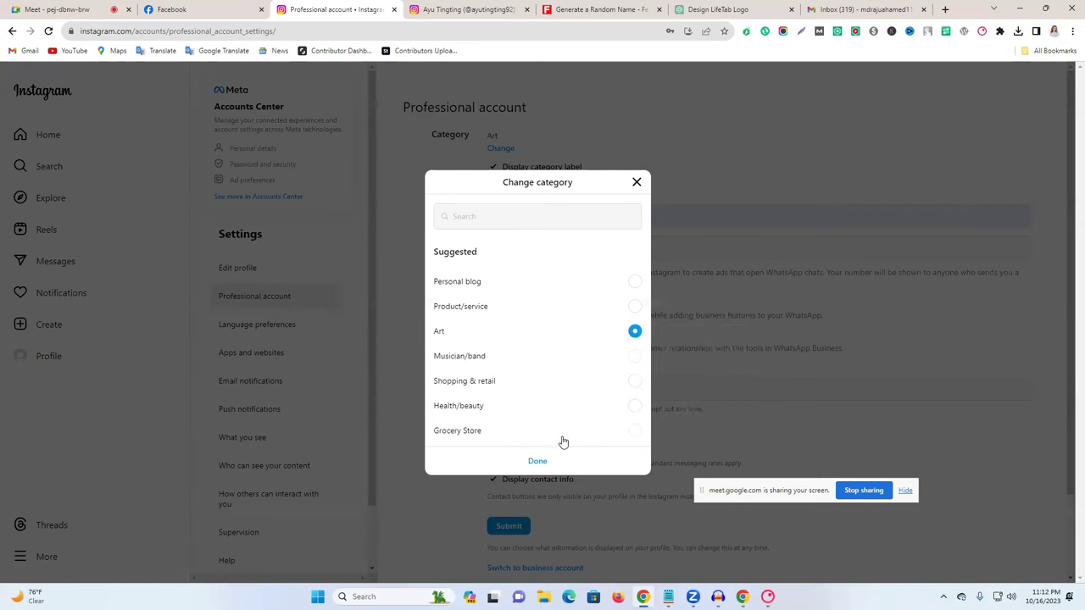
{"action": "left_click", "coordinate": [539, 461]}
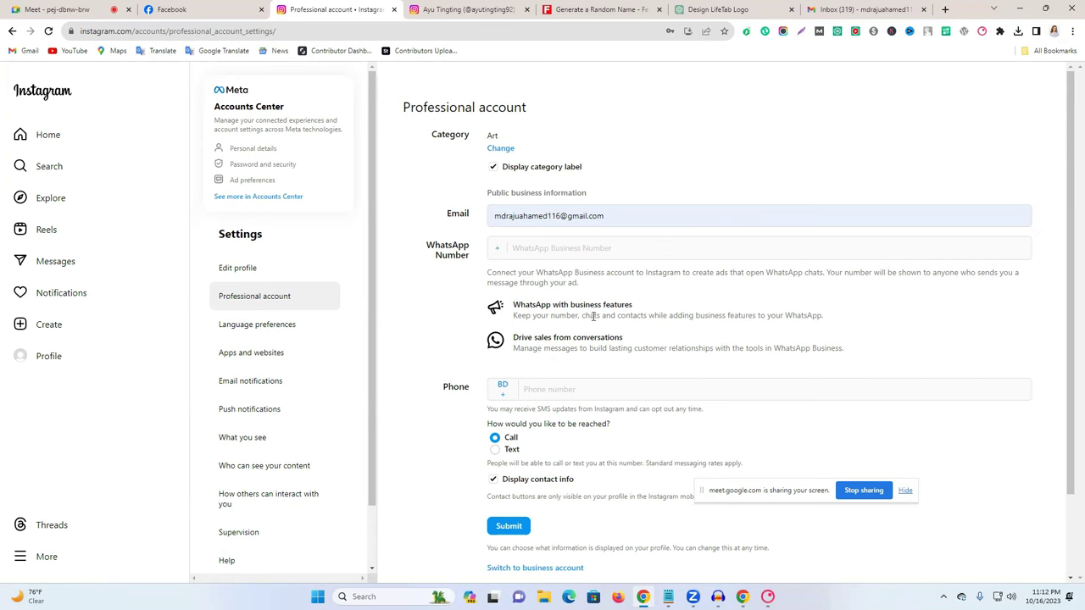
Step: Fill the WhatsApp number and phone number from saved suggestions and submit the settings
{"action": "left_click", "coordinate": [566, 389]}
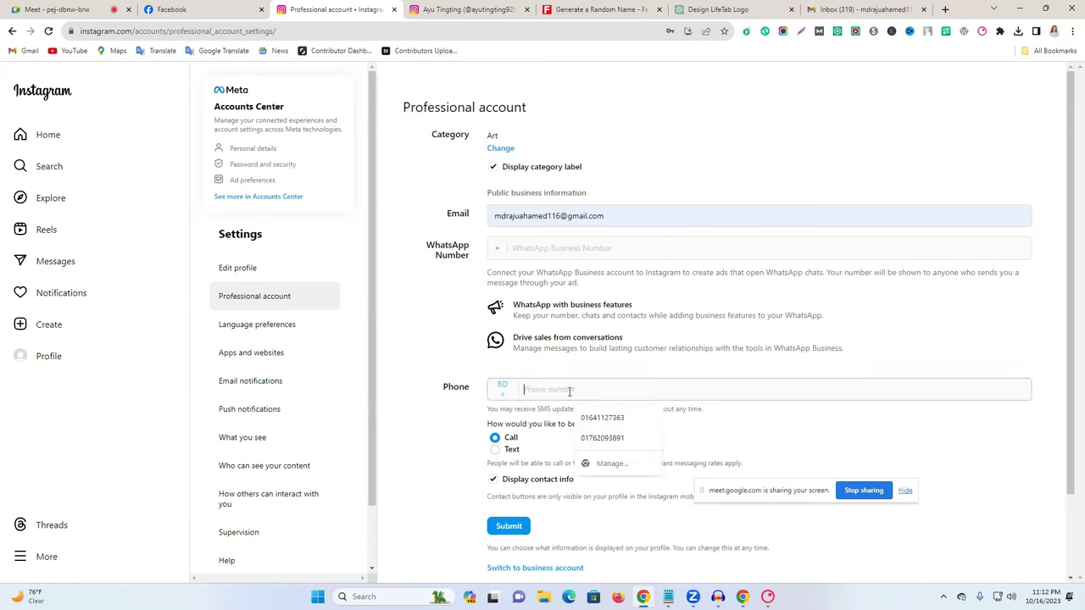
{"action": "left_click", "coordinate": [570, 250]}
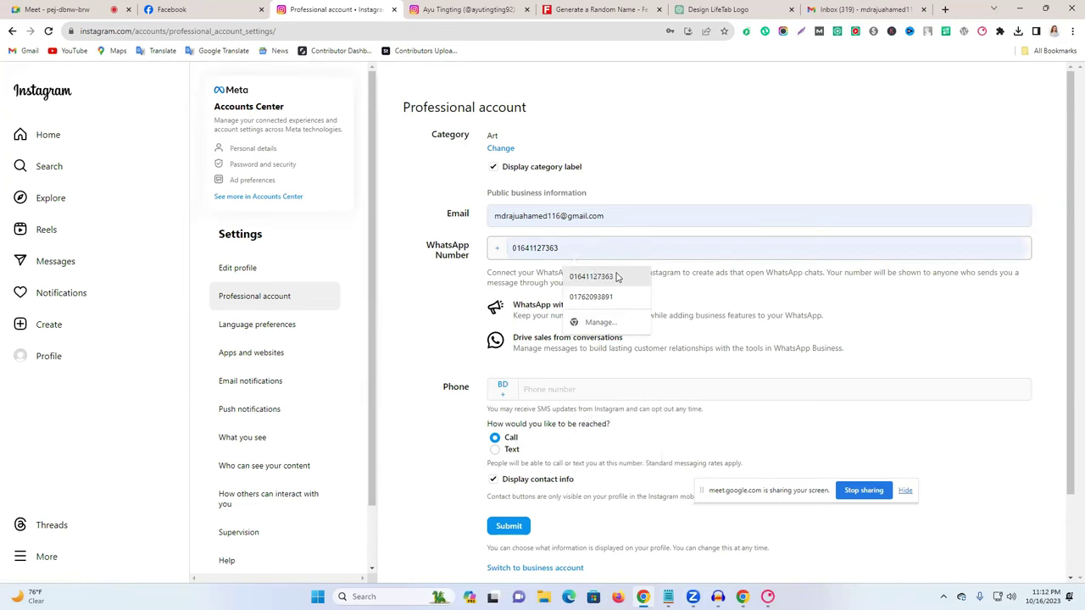
{"action": "left_click", "coordinate": [614, 276]}
{"action": "scroll", "coordinate": [551, 363], "scroll_direction": "down", "scroll_amount": 1}
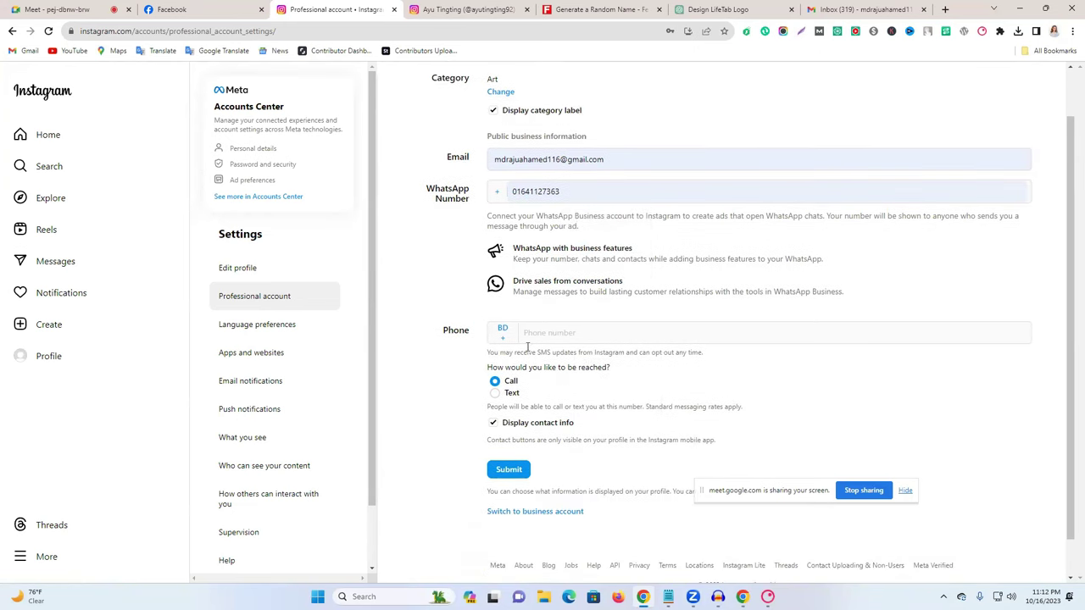
{"action": "left_click", "coordinate": [567, 335]}
{"action": "left_click", "coordinate": [605, 362]}
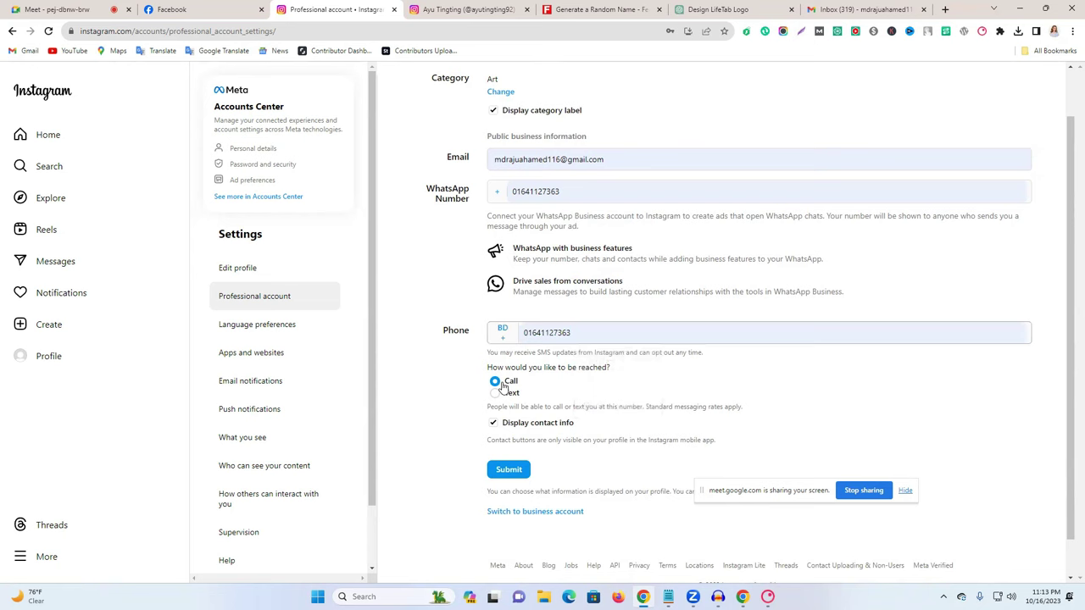
{"action": "left_click", "coordinate": [519, 473]}
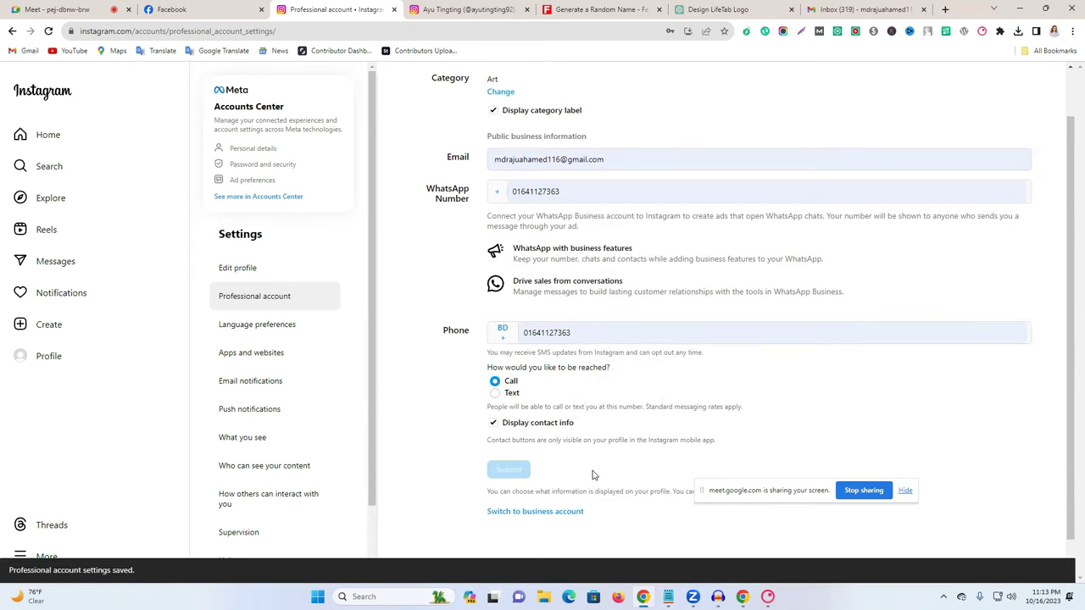
{"action": "scroll", "coordinate": [593, 466], "scroll_direction": "up", "scroll_amount": 2}
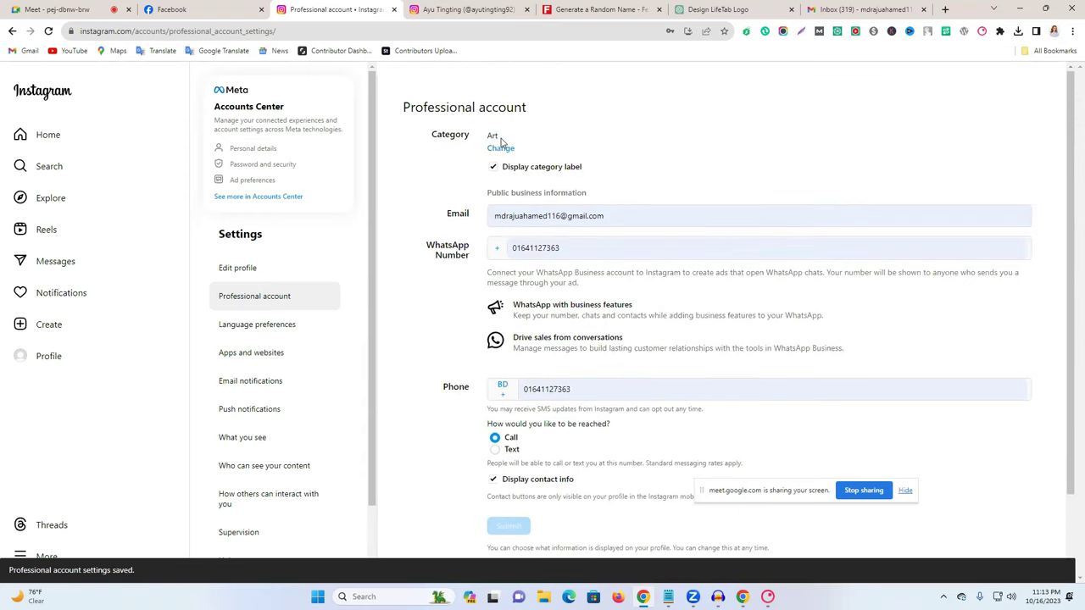
{"action": "left_click", "coordinate": [488, 7]}
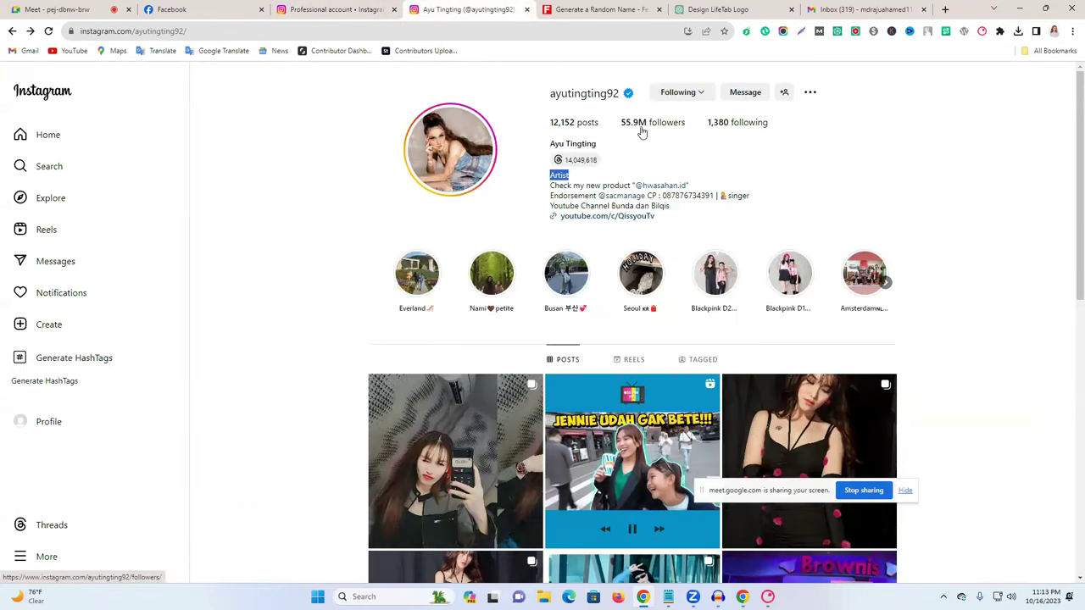
Step: Close the other account's information dialog, go to your own profile and reload it
{"action": "left_click", "coordinate": [590, 94]}
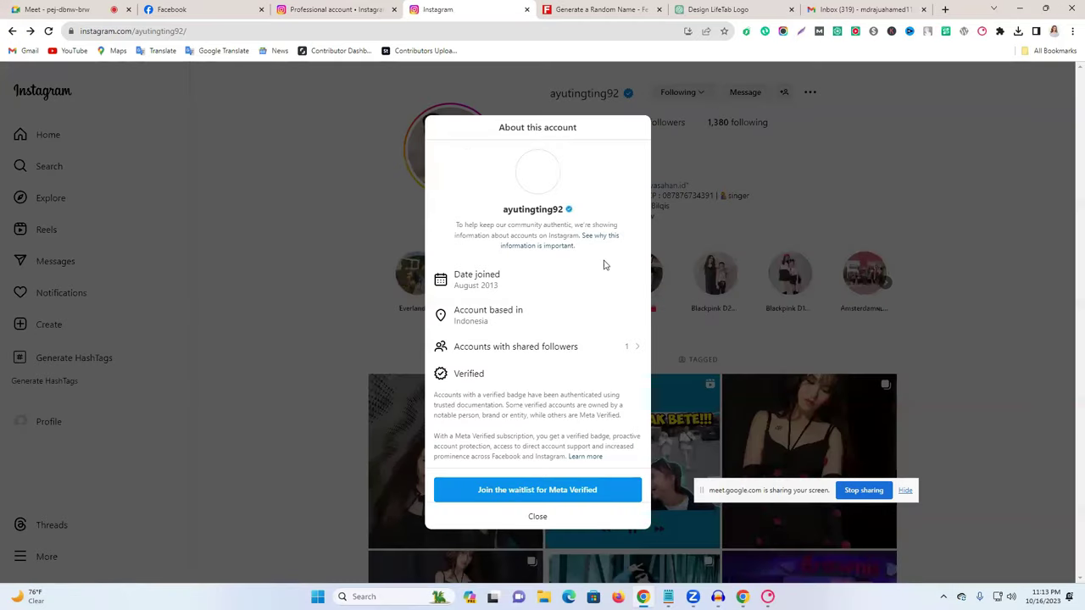
{"action": "left_click", "coordinate": [300, 215]}
{"action": "left_click", "coordinate": [61, 150]}
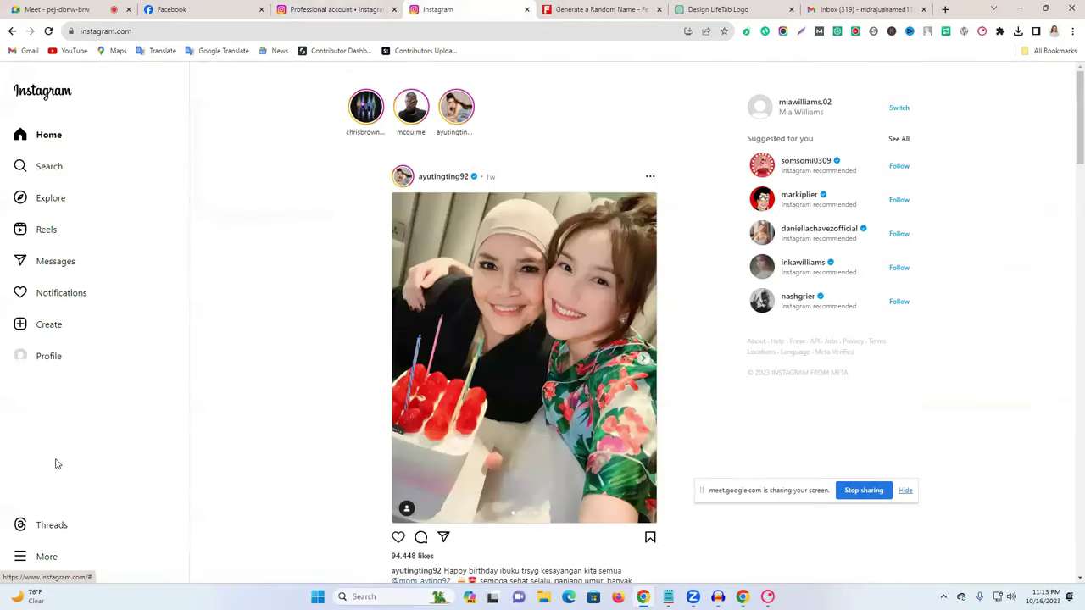
{"action": "left_click", "coordinate": [41, 355]}
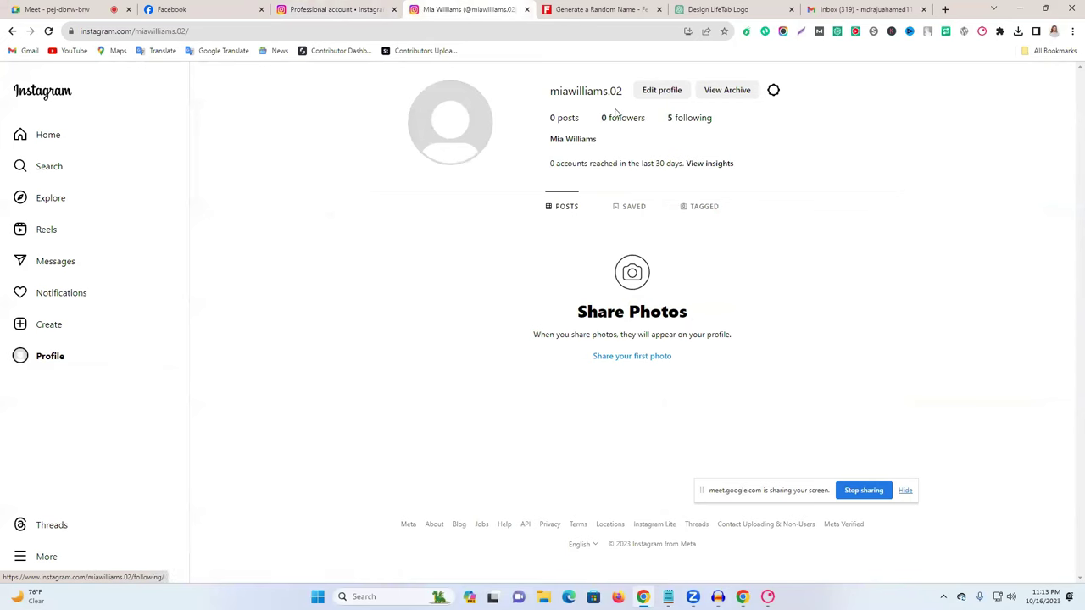
{"action": "right_click", "coordinate": [783, 150]}
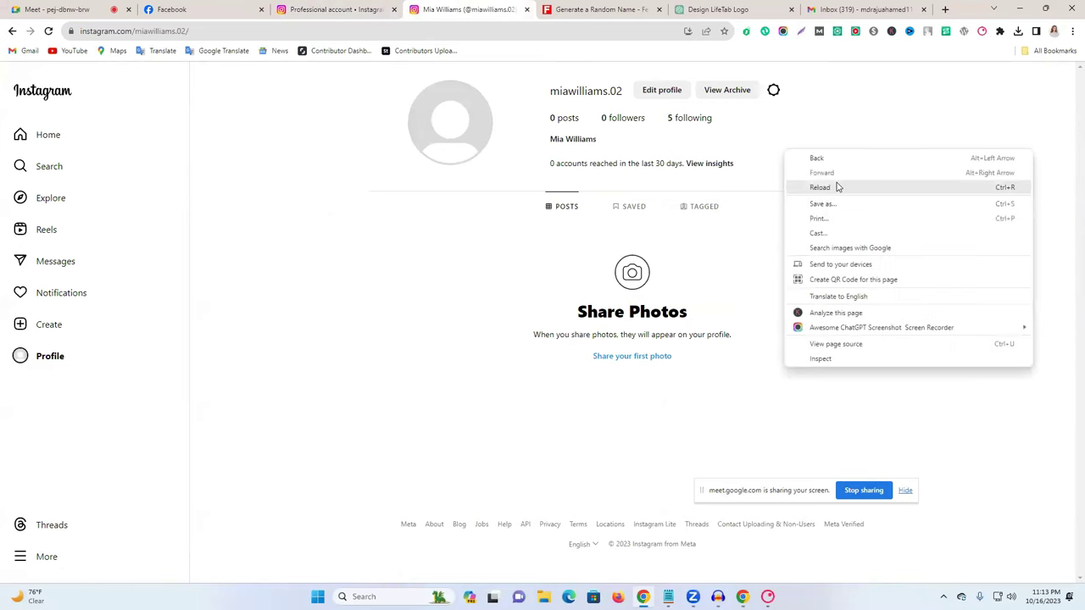
{"action": "left_click", "coordinate": [822, 186]}
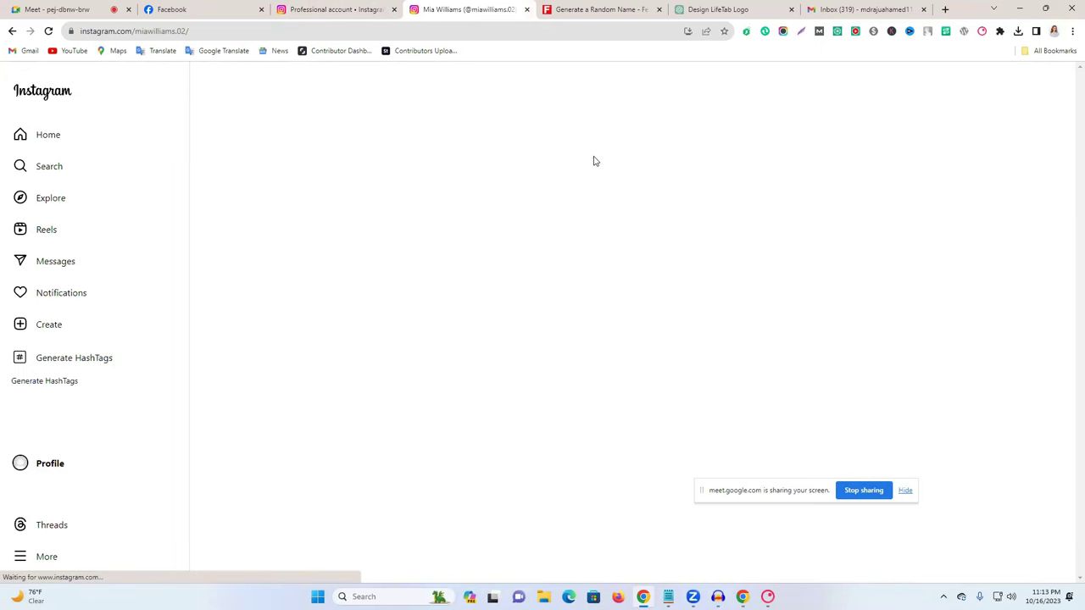
Step: Confirm the Art category label appears under the profile name
{"action": "double_click", "coordinate": [555, 156]}
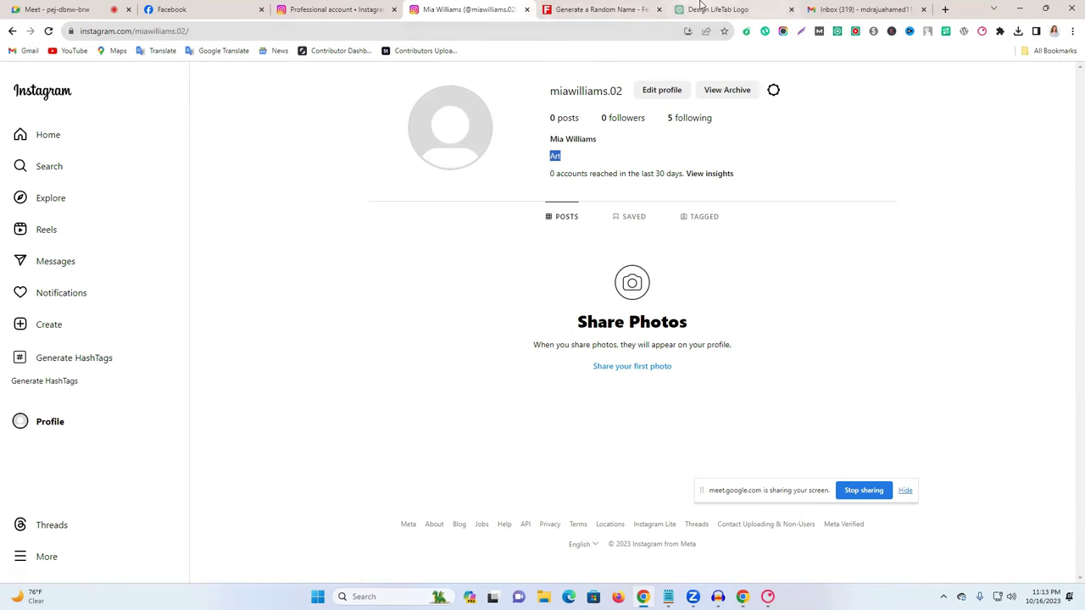
{"action": "left_click", "coordinate": [315, 9]}
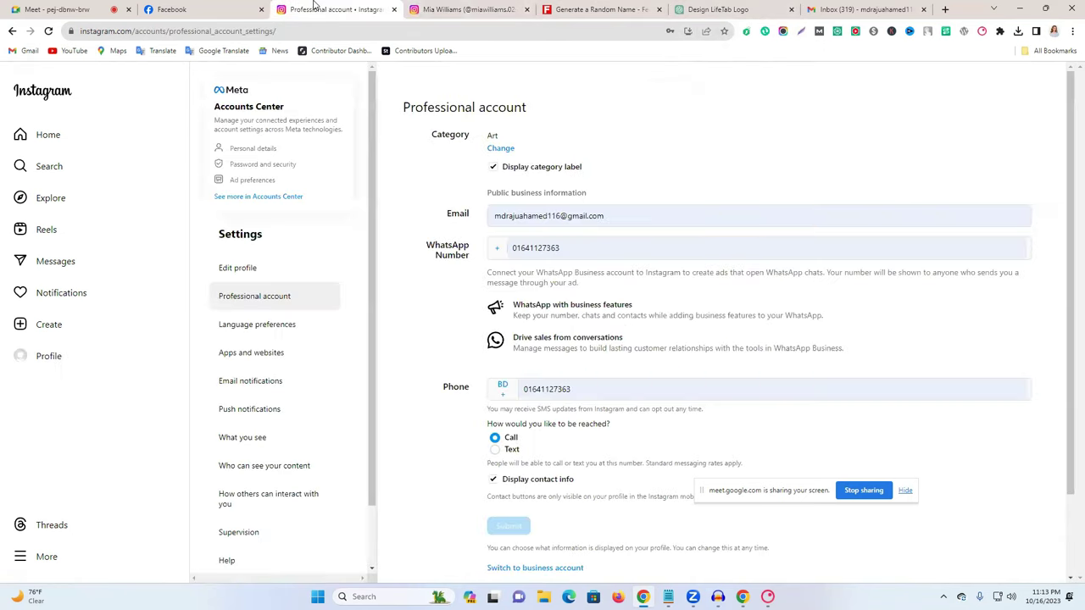
{"action": "left_click", "coordinate": [466, 10]}
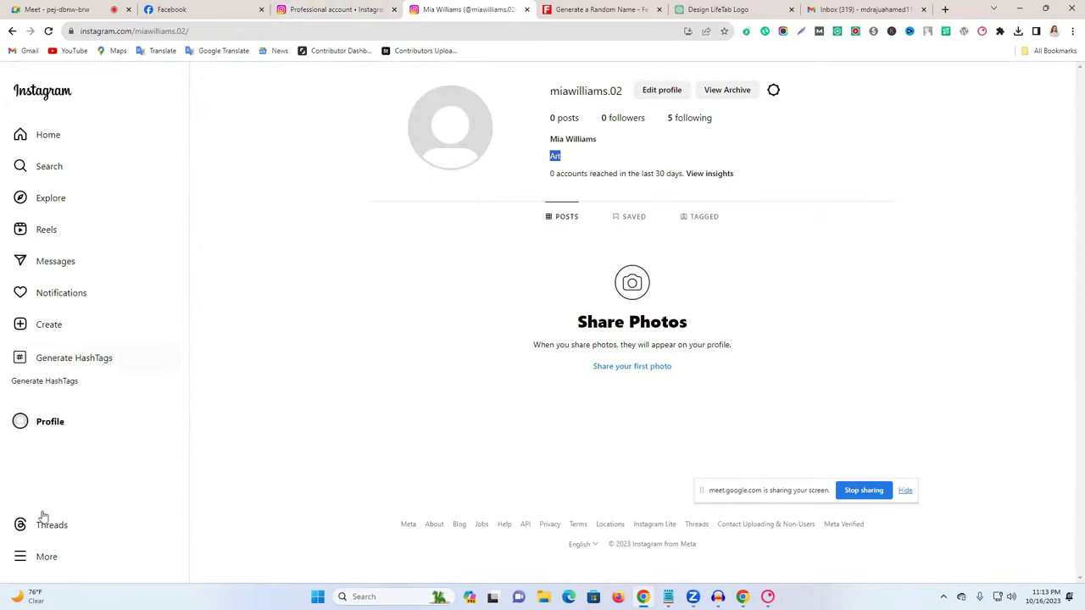
{"action": "left_click", "coordinate": [48, 425]}
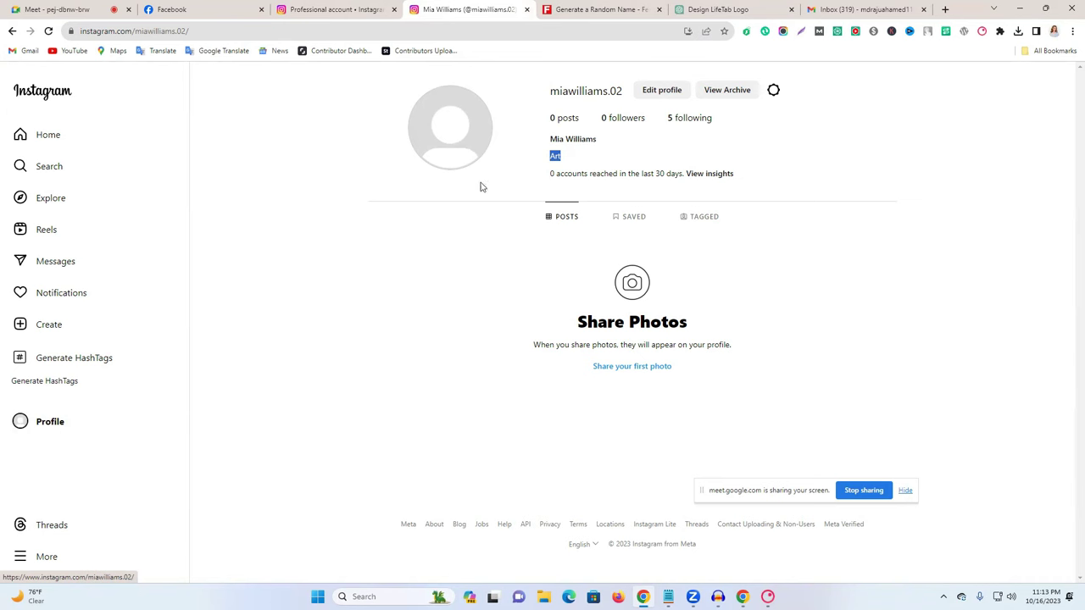
{"action": "left_click", "coordinate": [46, 169]}
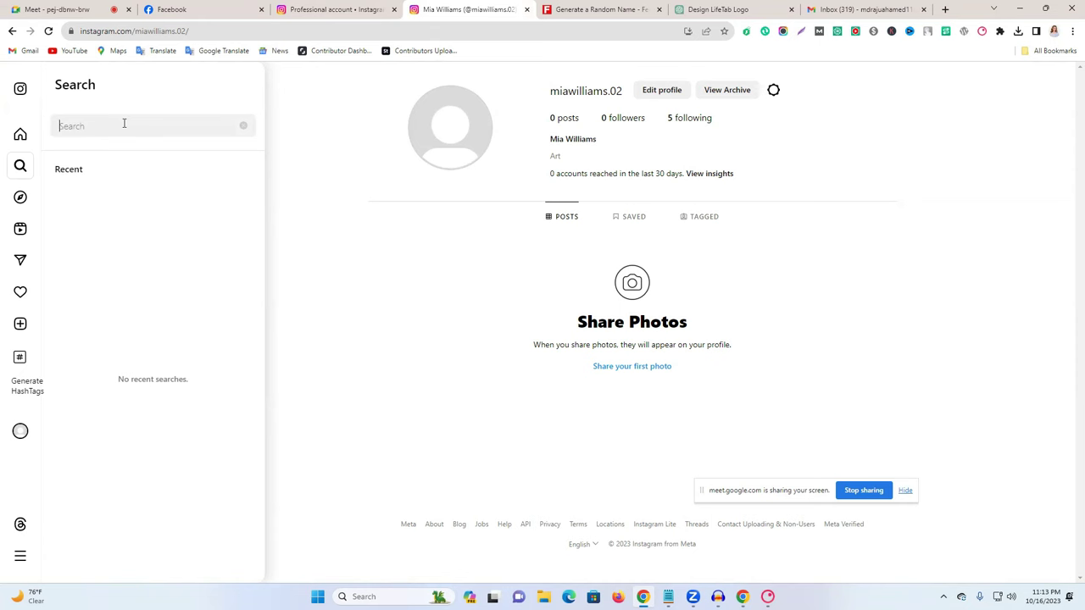
Step: Search for 'lilmiqula', open the top verified result, then the fan page account
{"action": "type", "text": "li"}
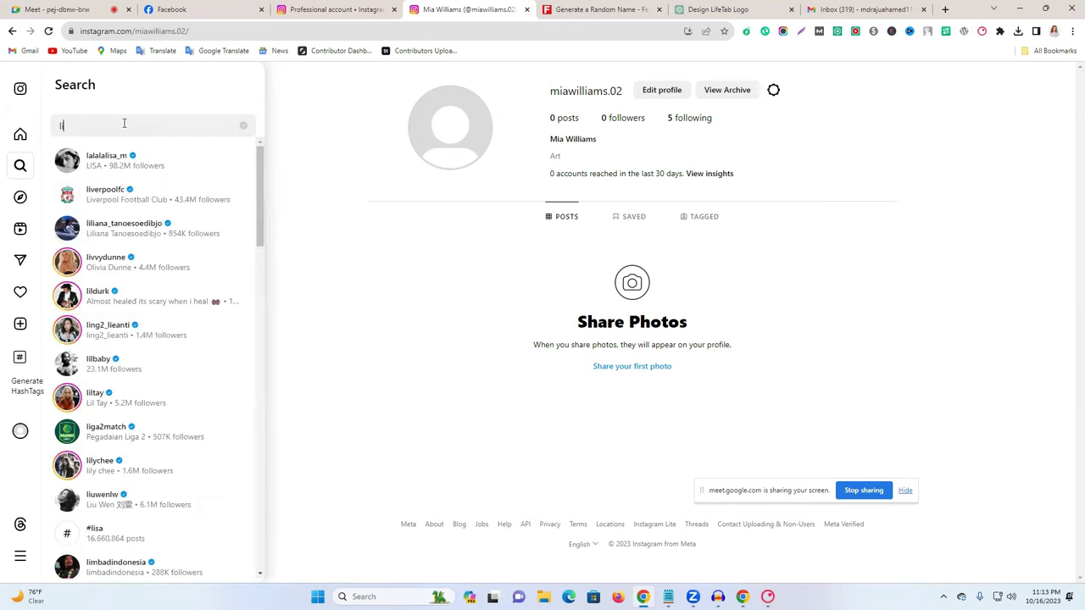
{"action": "type", "text": "lm"}
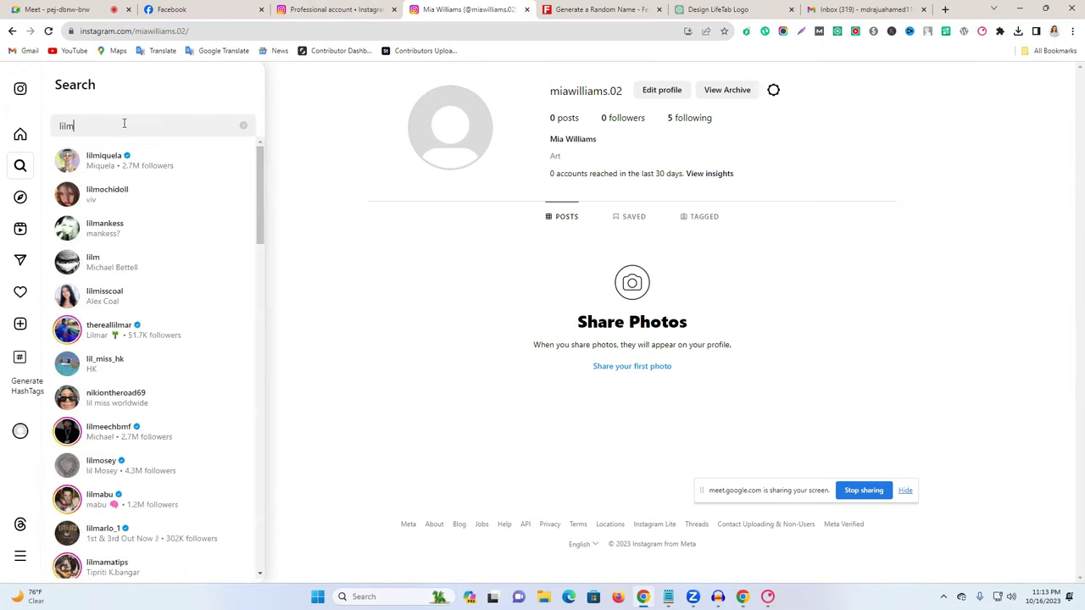
{"action": "type", "text": "i"}
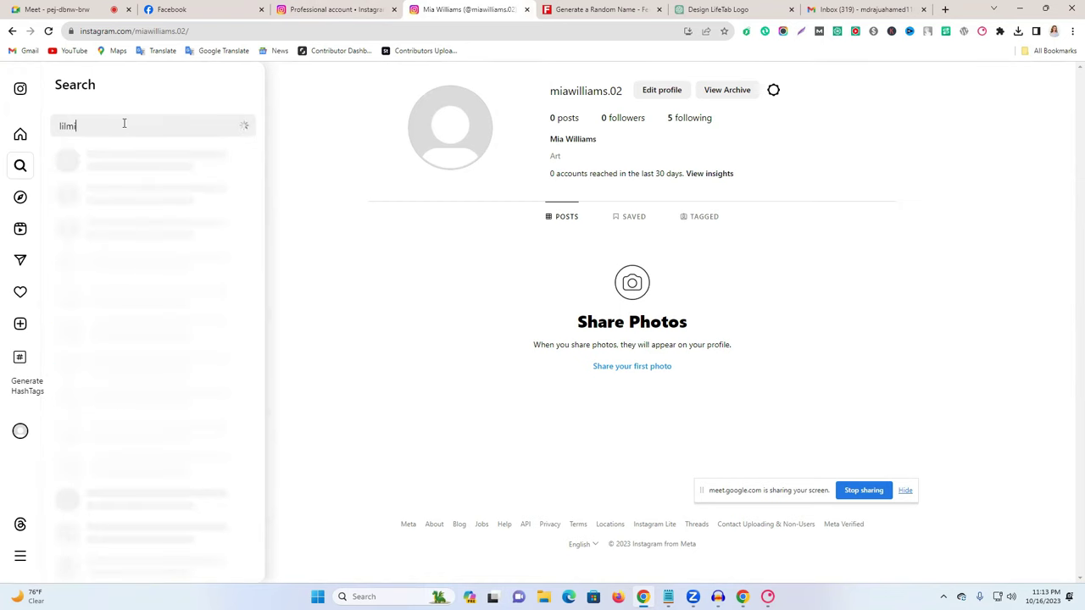
{"action": "type", "text": "qul"}
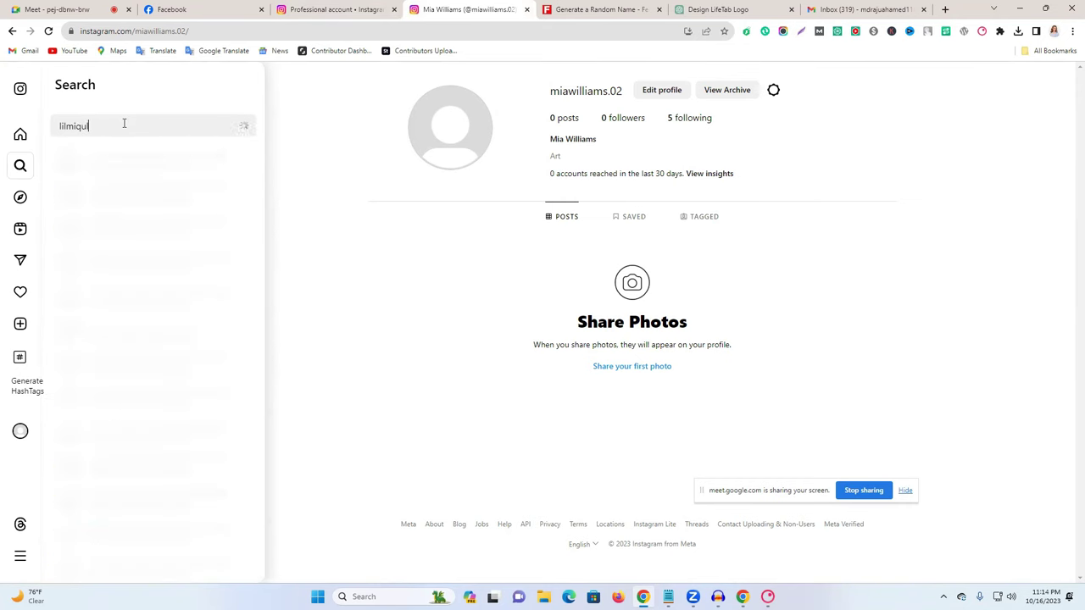
{"action": "type", "text": "a"}
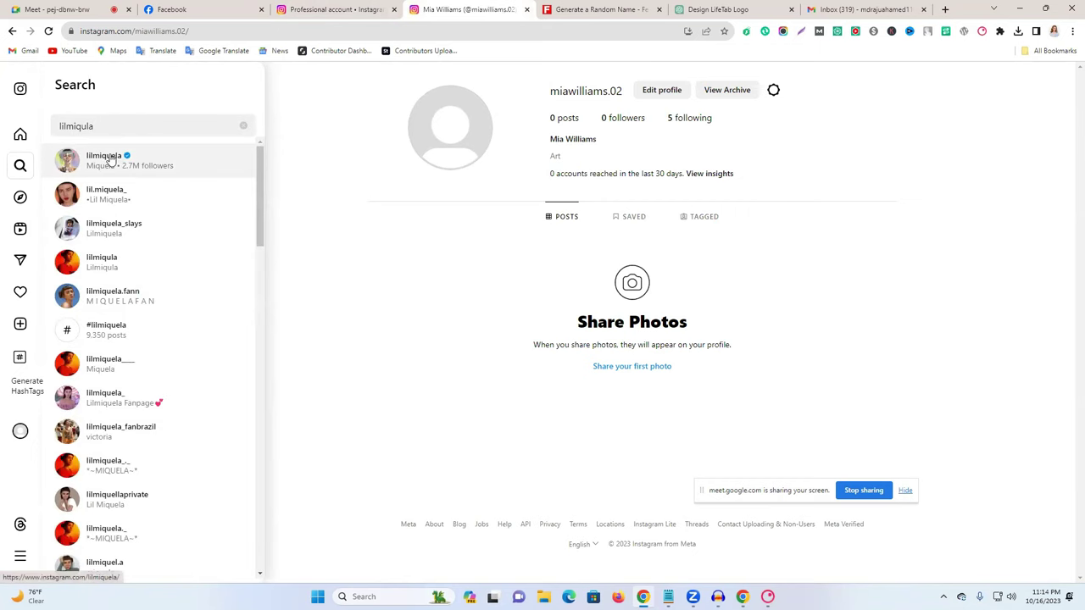
{"action": "left_click", "coordinate": [118, 160]}
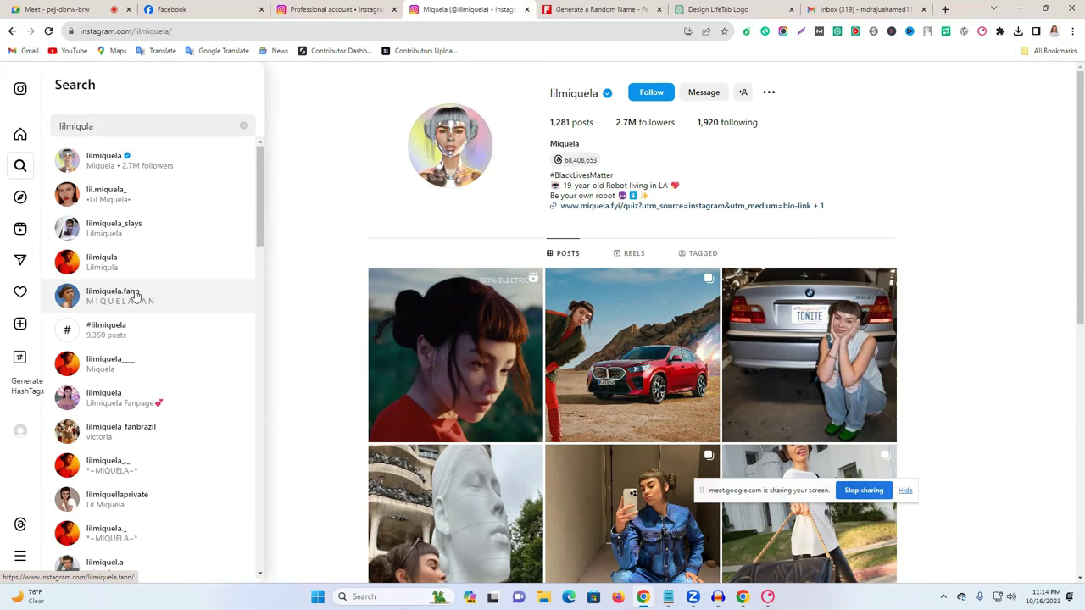
{"action": "left_click", "coordinate": [136, 295]}
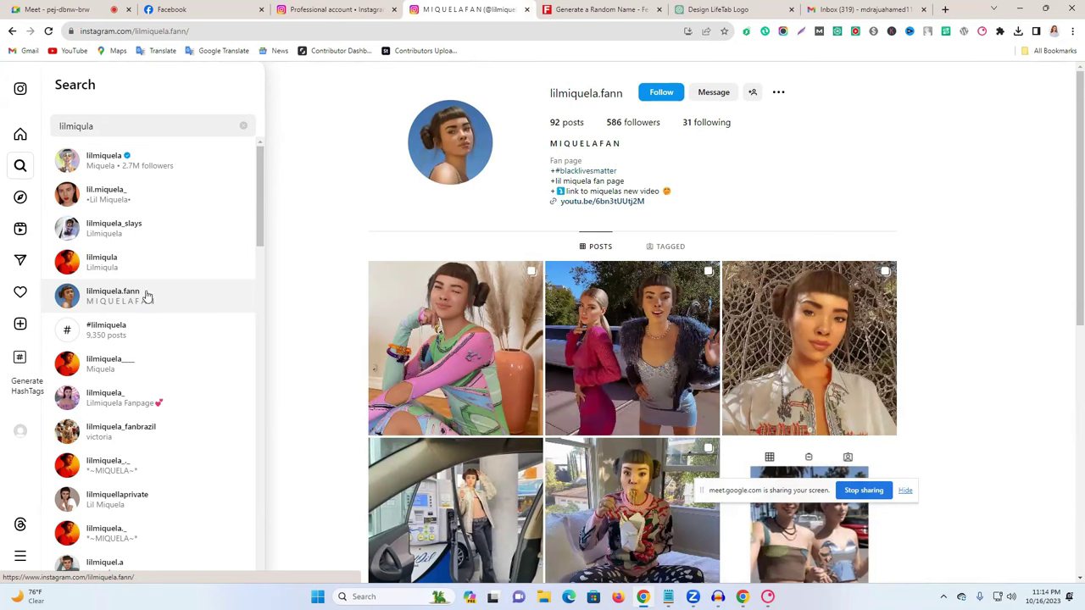
{"action": "scroll", "coordinate": [596, 373], "scroll_direction": "down", "scroll_amount": 2}
{"action": "scroll", "coordinate": [596, 373], "scroll_direction": "down", "scroll_amount": 1}
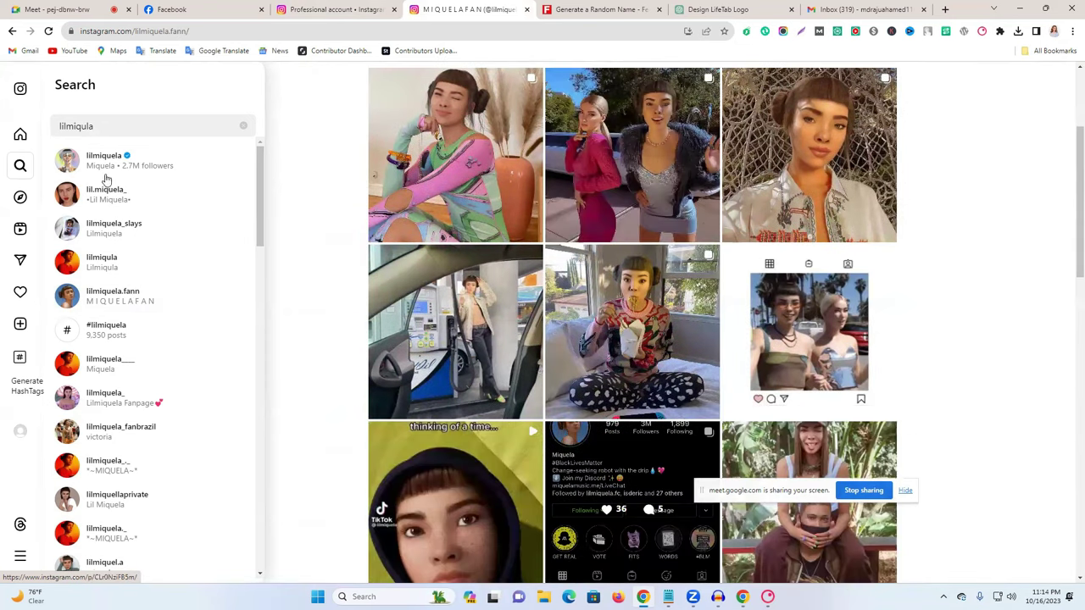
{"action": "scroll", "coordinate": [110, 176], "scroll_direction": "up", "scroll_amount": 3}
{"action": "left_click", "coordinate": [186, 177]}
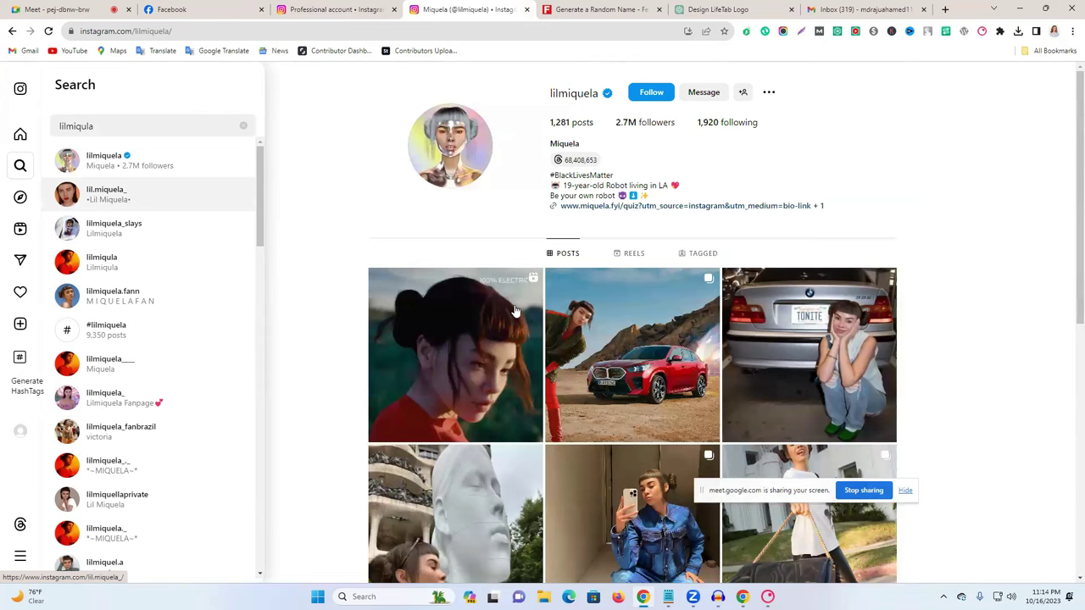
{"action": "scroll", "coordinate": [514, 311], "scroll_direction": "down", "scroll_amount": 2}
{"action": "scroll", "coordinate": [515, 311], "scroll_direction": "down", "scroll_amount": 3}
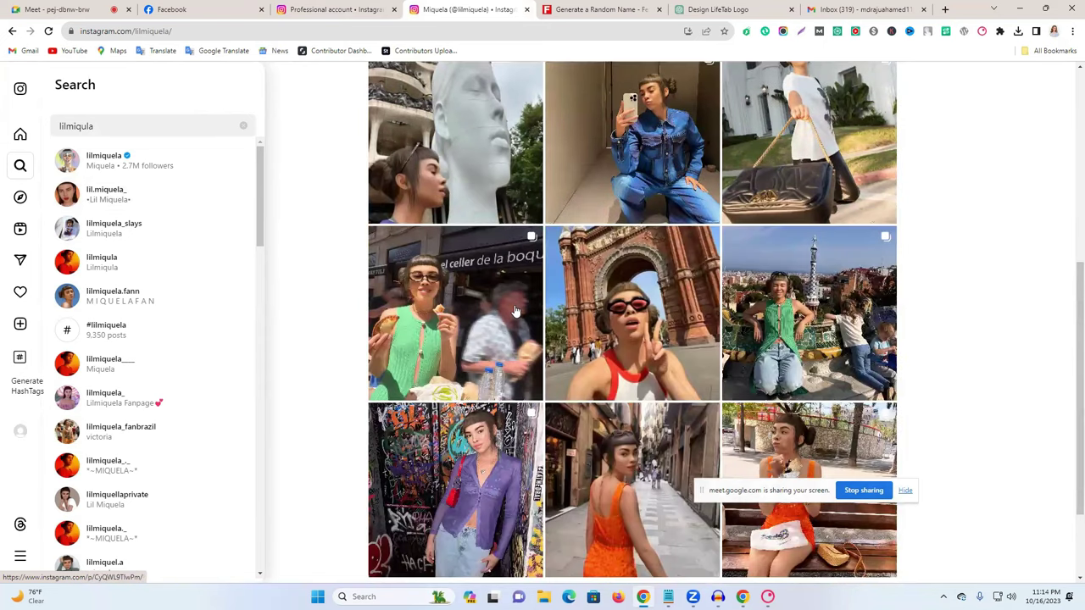
{"action": "scroll", "coordinate": [515, 311], "scroll_direction": "down", "scroll_amount": 5}
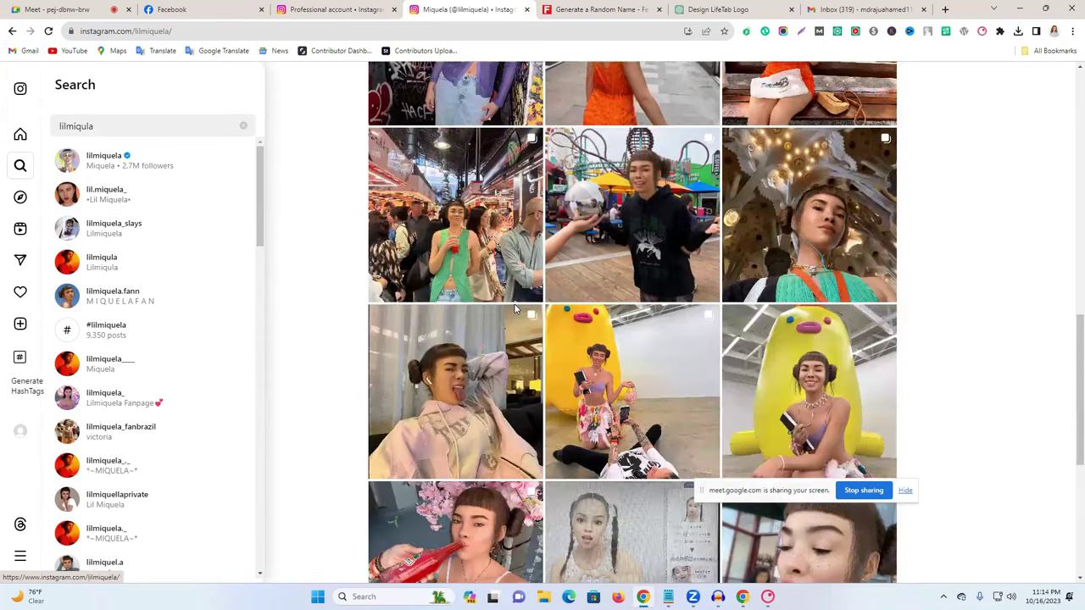
{"action": "scroll", "coordinate": [515, 310], "scroll_direction": "down", "scroll_amount": 5}
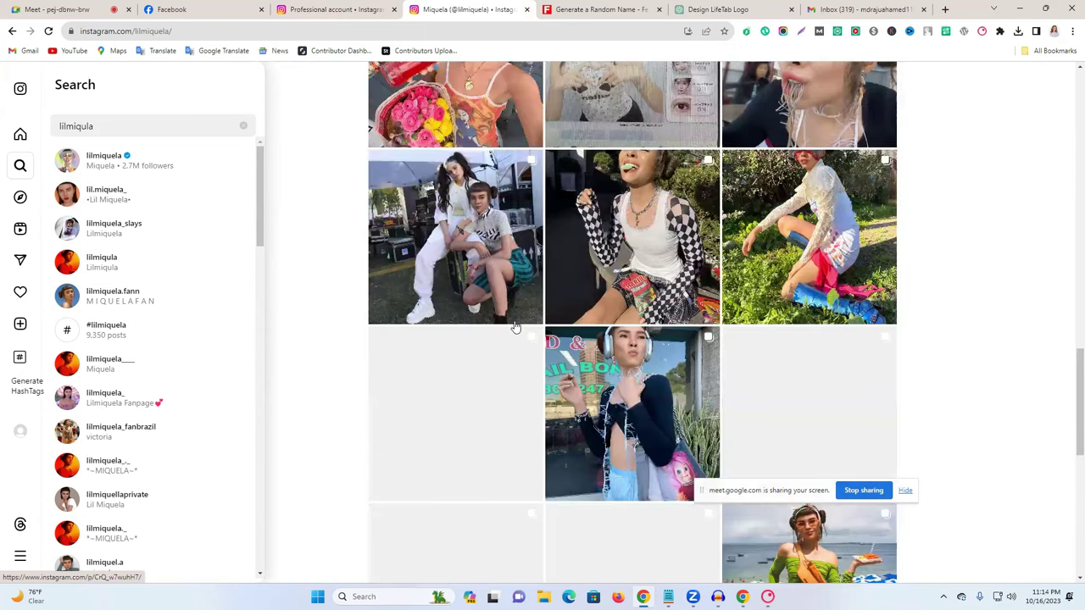
{"action": "scroll", "coordinate": [525, 317], "scroll_direction": "up", "scroll_amount": 15}
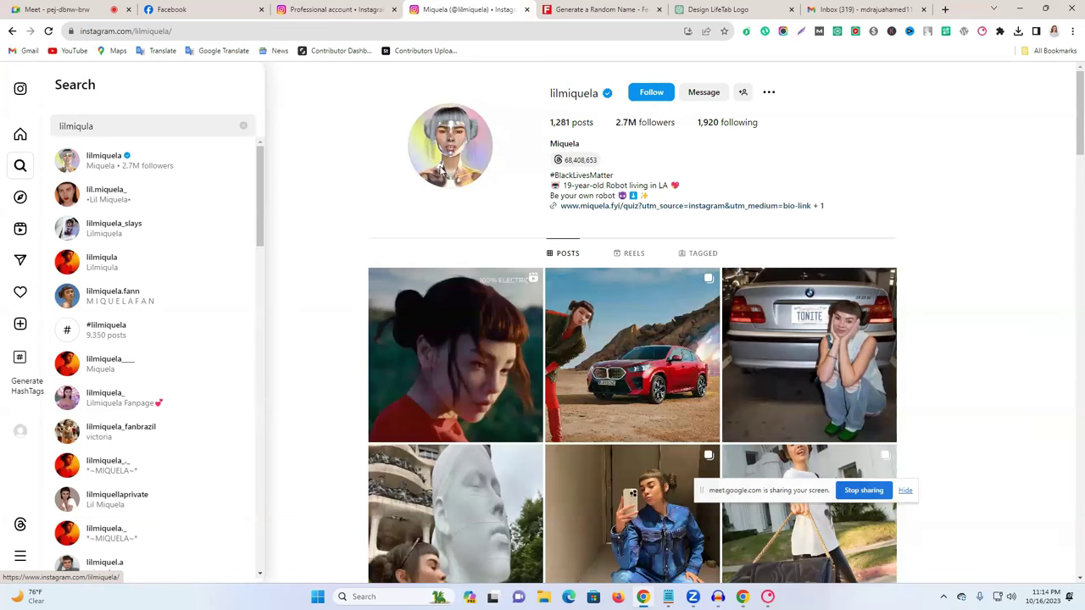
{"action": "scroll", "coordinate": [632, 356], "scroll_direction": "down", "scroll_amount": 2}
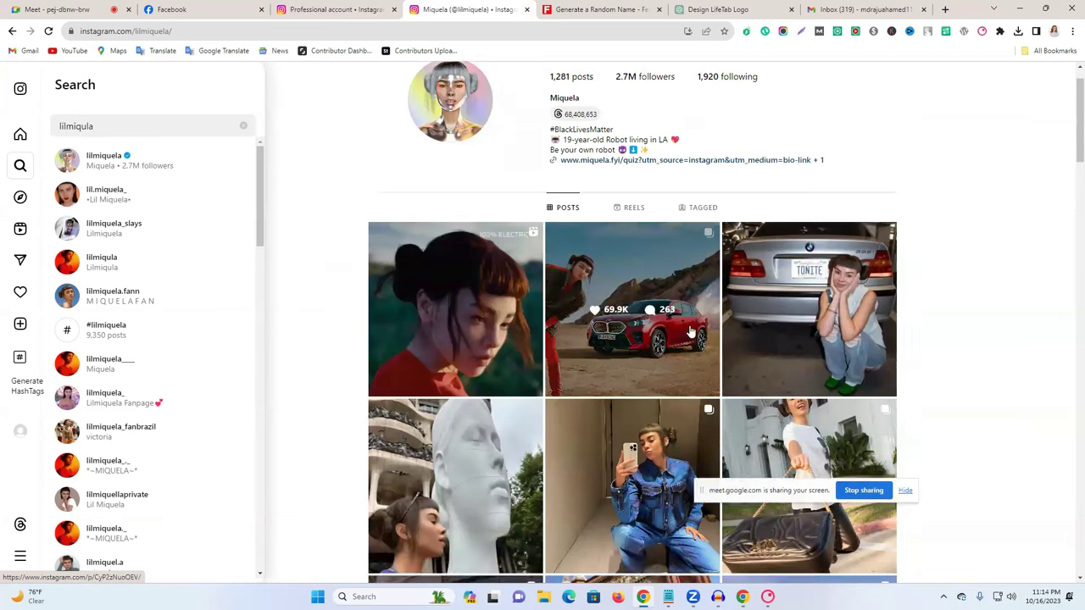
{"action": "scroll", "coordinate": [597, 421], "scroll_direction": "down", "scroll_amount": 3}
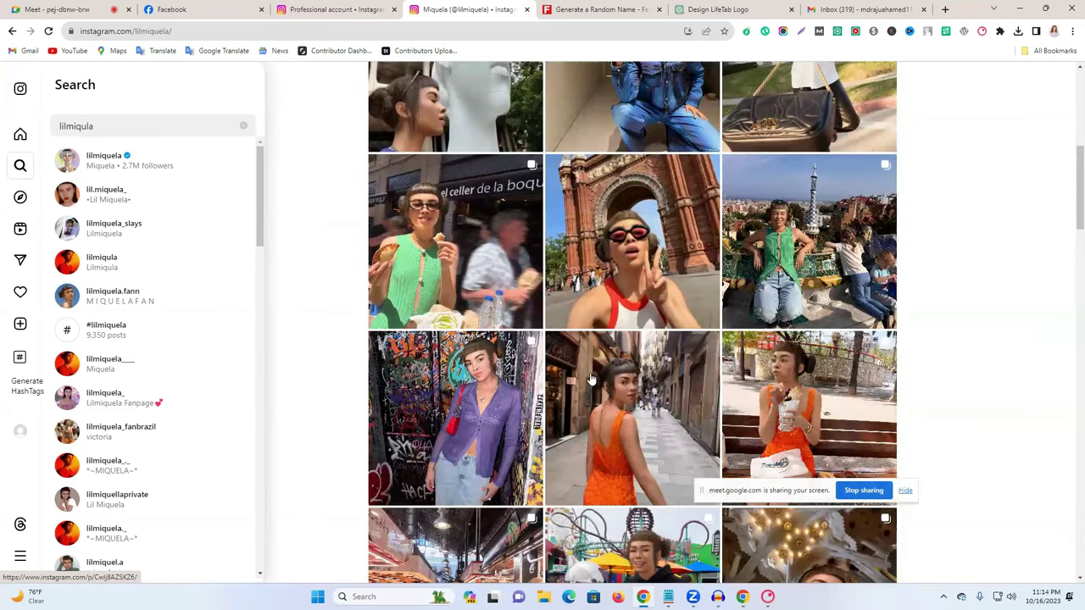
{"action": "scroll", "coordinate": [601, 430], "scroll_direction": "down", "scroll_amount": 5}
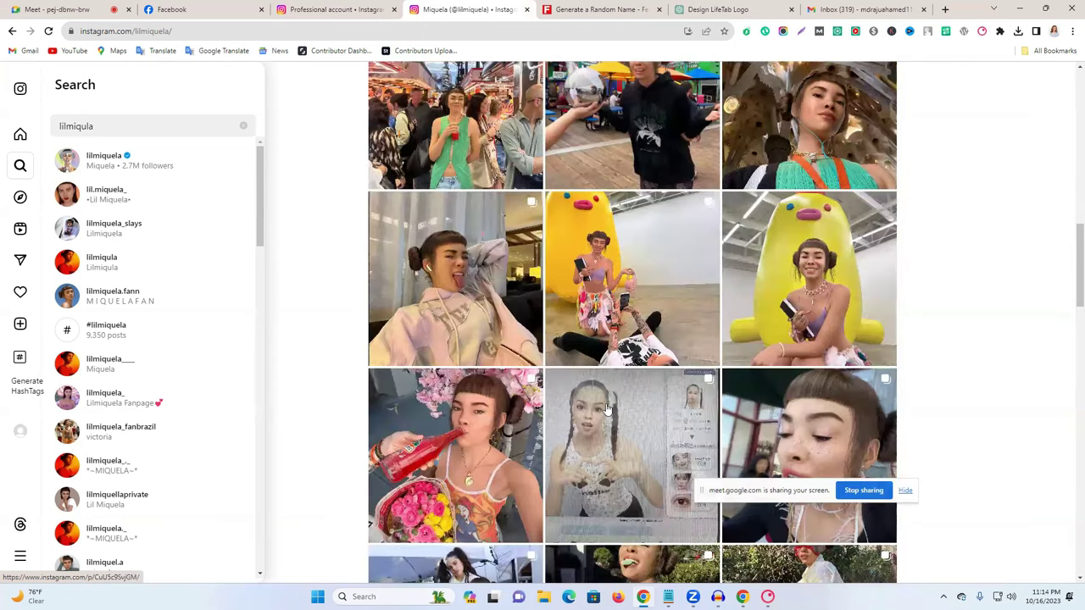
{"action": "scroll", "coordinate": [604, 415], "scroll_direction": "down", "scroll_amount": 5}
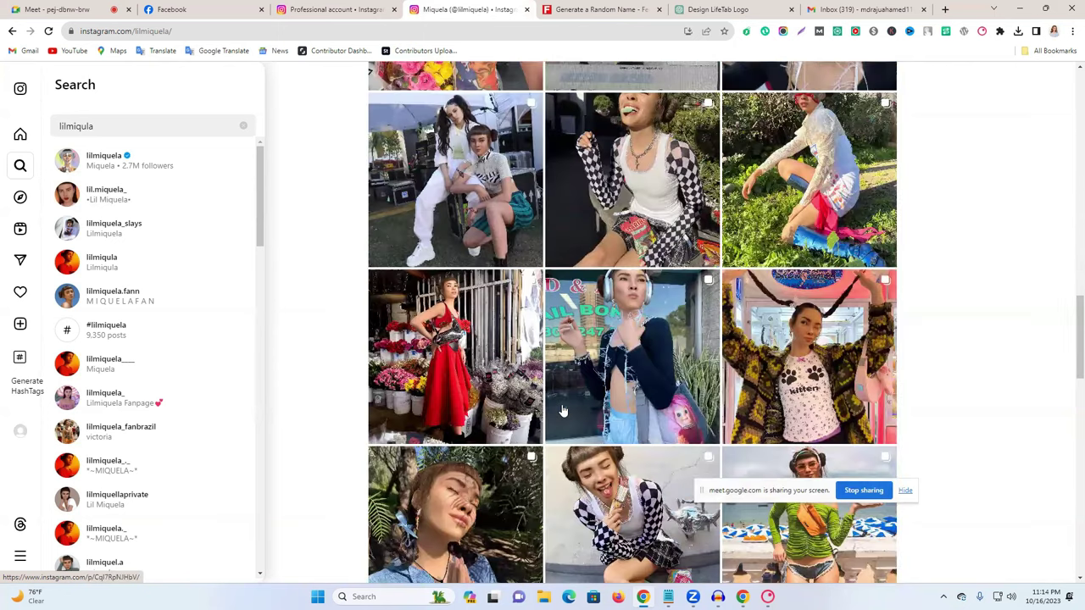
{"action": "scroll", "coordinate": [563, 413], "scroll_direction": "down", "scroll_amount": 5}
{"action": "scroll", "coordinate": [533, 380], "scroll_direction": "up", "scroll_amount": 15}
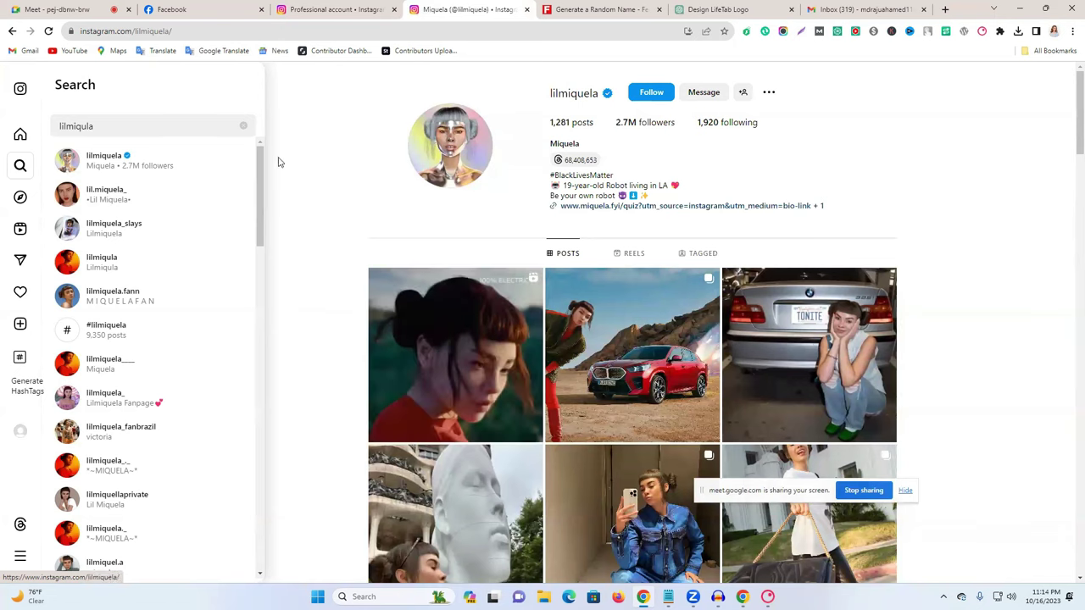
{"action": "double_click", "coordinate": [160, 124]}
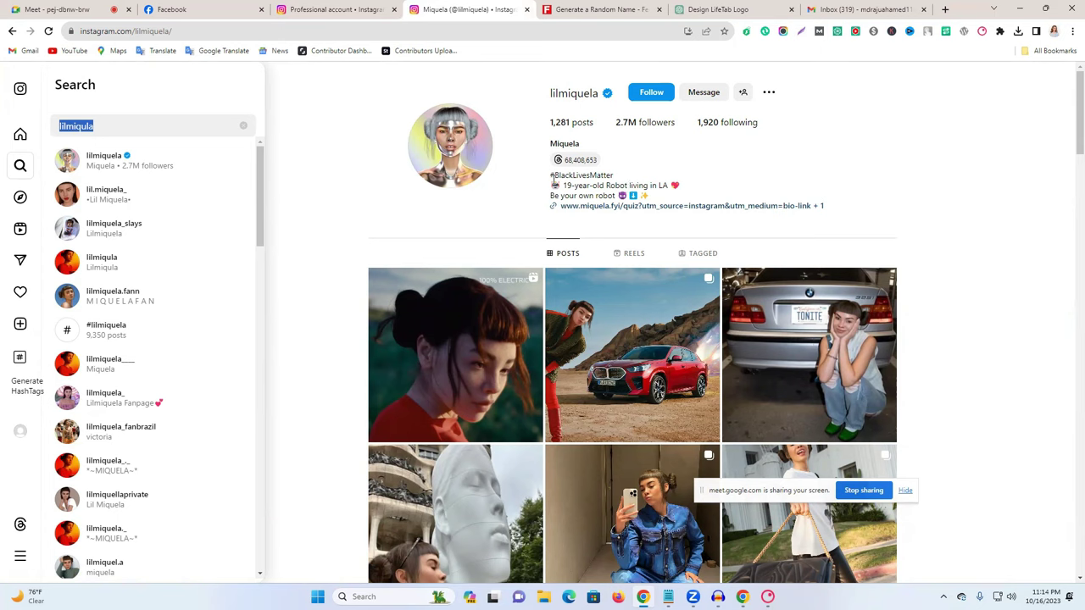
Step: Copy the reference profile's three-line bio and paste it into the Edit profile Bio field
{"action": "left_click_drag", "start_coordinate": [552, 178], "coordinate": [657, 203]}
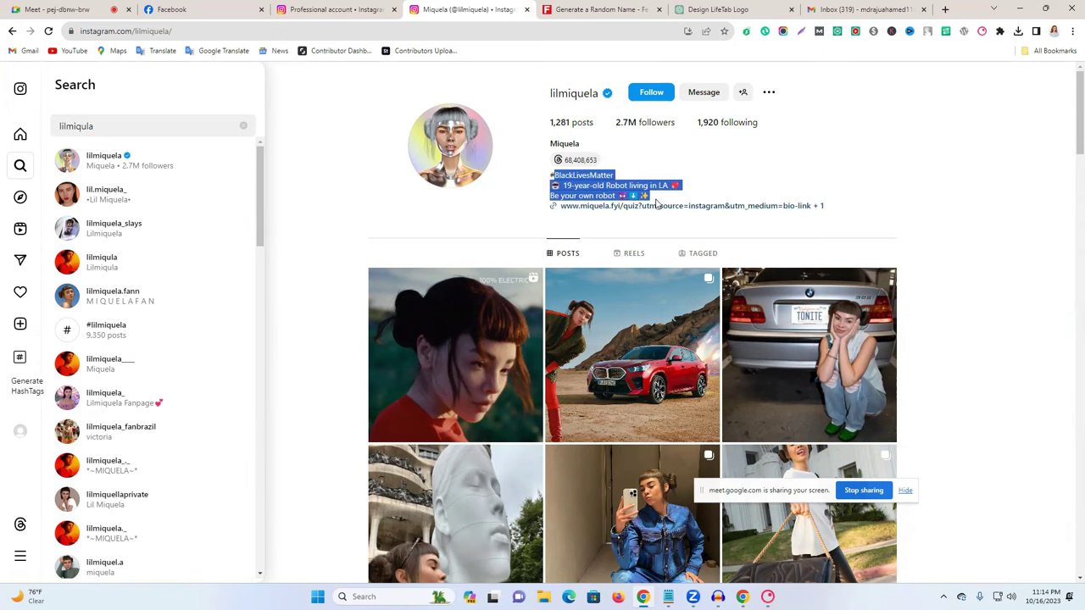
{"action": "left_click", "coordinate": [349, 9]}
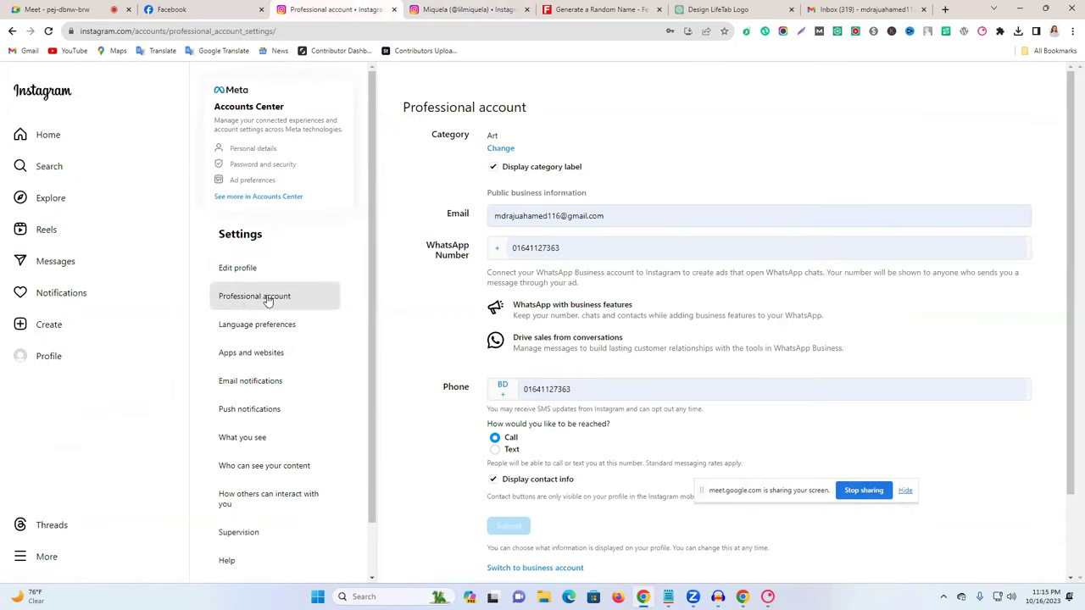
{"action": "left_click", "coordinate": [298, 268]}
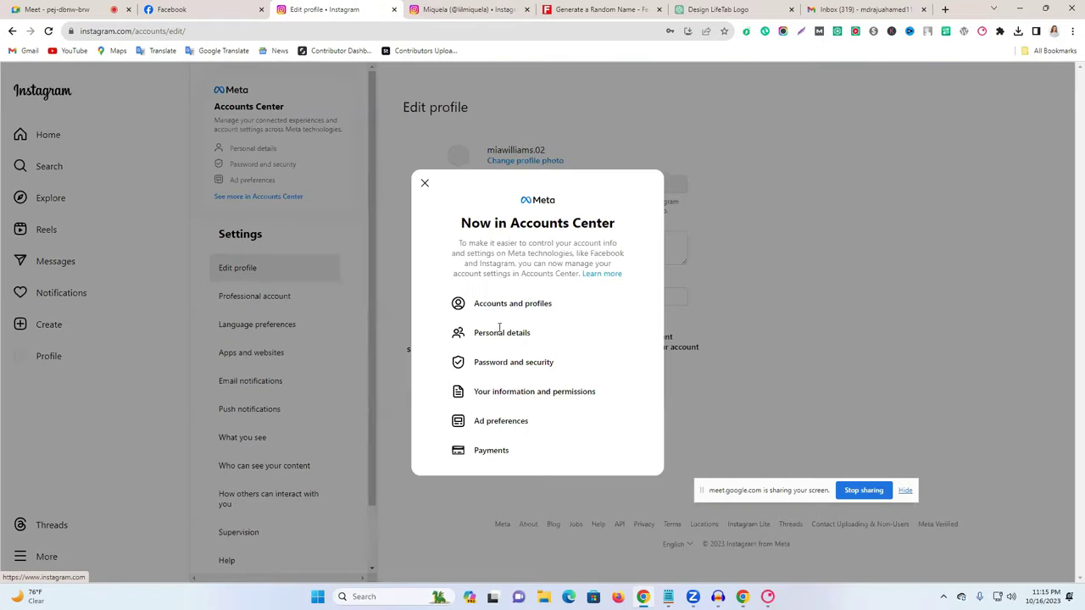
{"action": "left_click", "coordinate": [425, 185]}
{"action": "left_click", "coordinate": [542, 245]}
{"action": "type", "text": "BlackLivesMatter 🤖 19-year-old Robot living in LA 💖 Be your own robot 😈⬇️✨"}
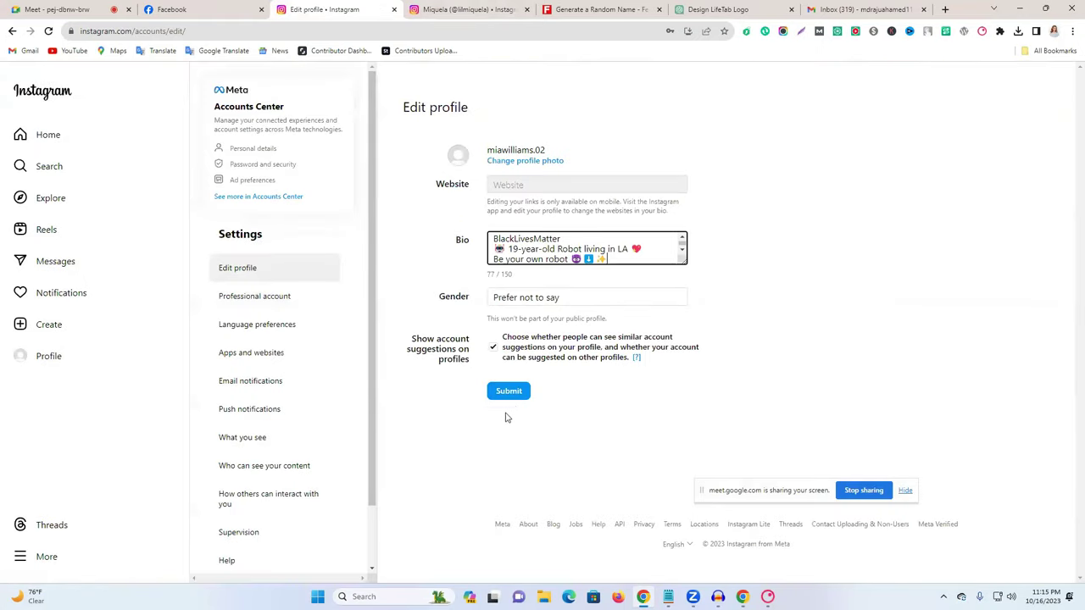
Step: Change the age 19 to 25 in the bio and submit it
{"action": "double_click", "coordinate": [512, 248]}
{"action": "type", "text": "25"}
{"action": "left_click", "coordinate": [507, 393]}
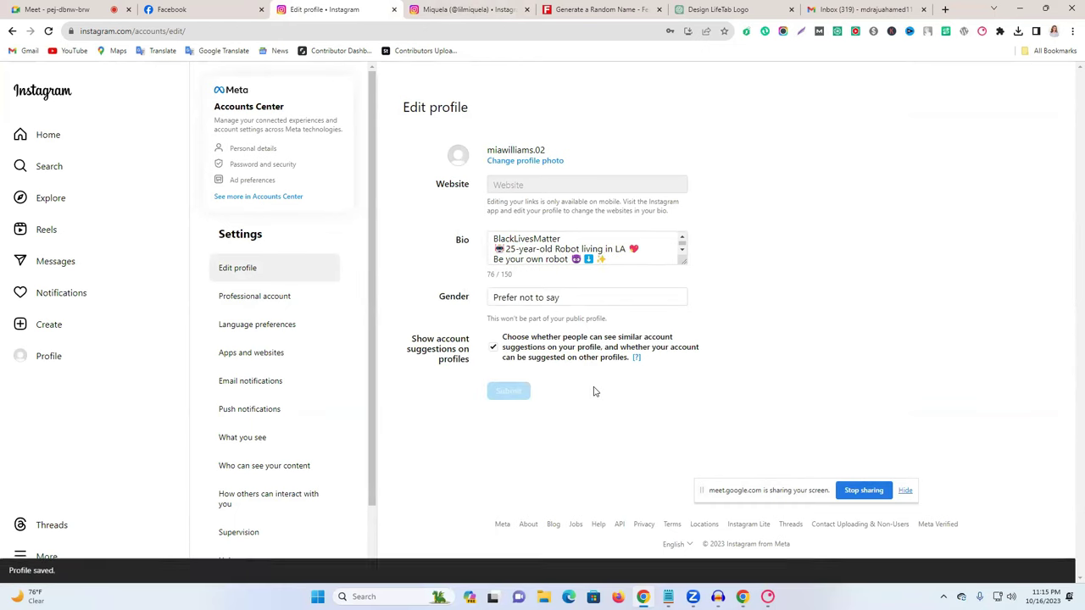
{"action": "left_click", "coordinate": [80, 356]}
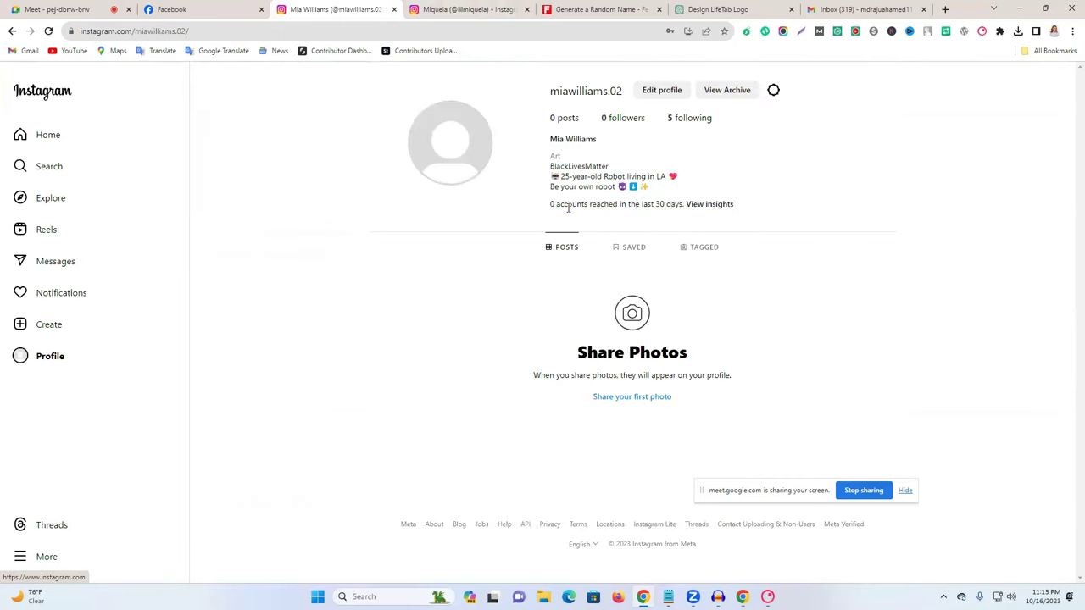
Step: Go through Settings and privacy to Professional account settings, dismissing the Accounts Center notice
{"action": "double_click", "coordinate": [612, 175]}
{"action": "left_click", "coordinate": [786, 209]}
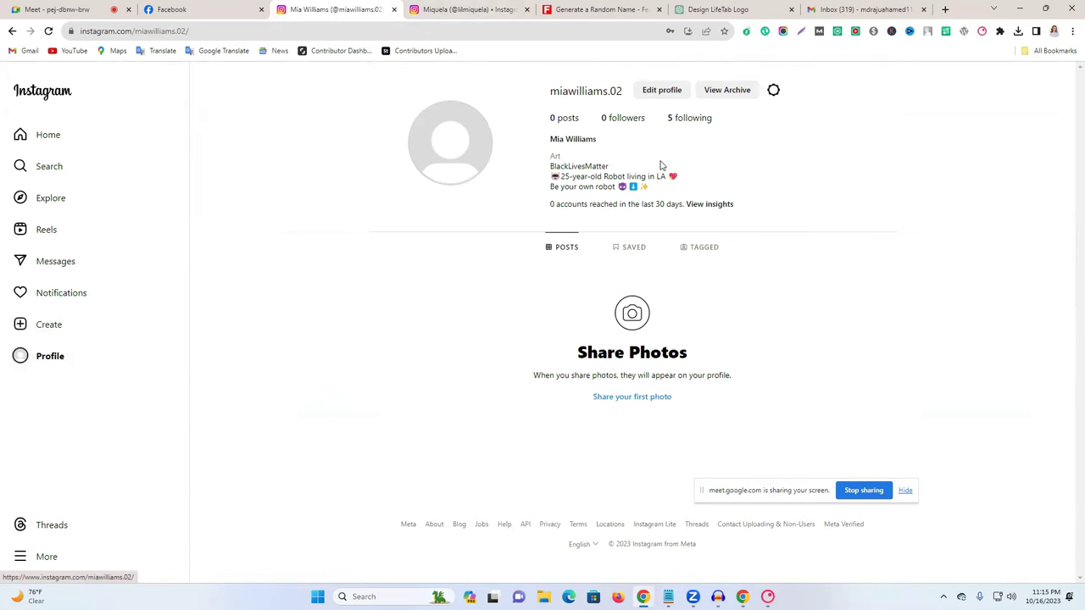
{"action": "left_click", "coordinate": [775, 91]}
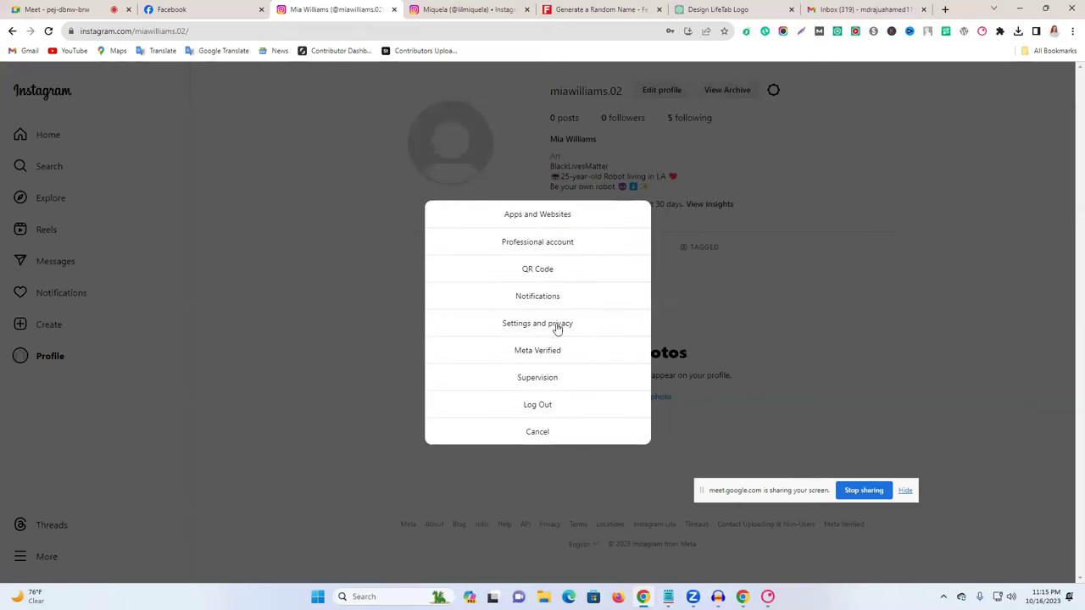
{"action": "left_click", "coordinate": [668, 90]}
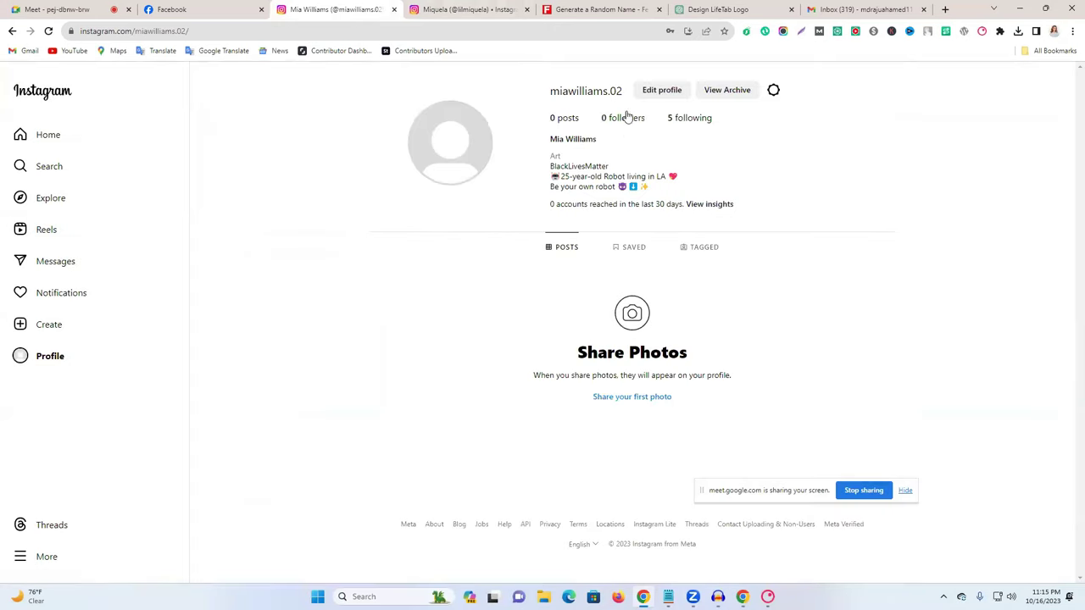
{"action": "left_click", "coordinate": [653, 91]}
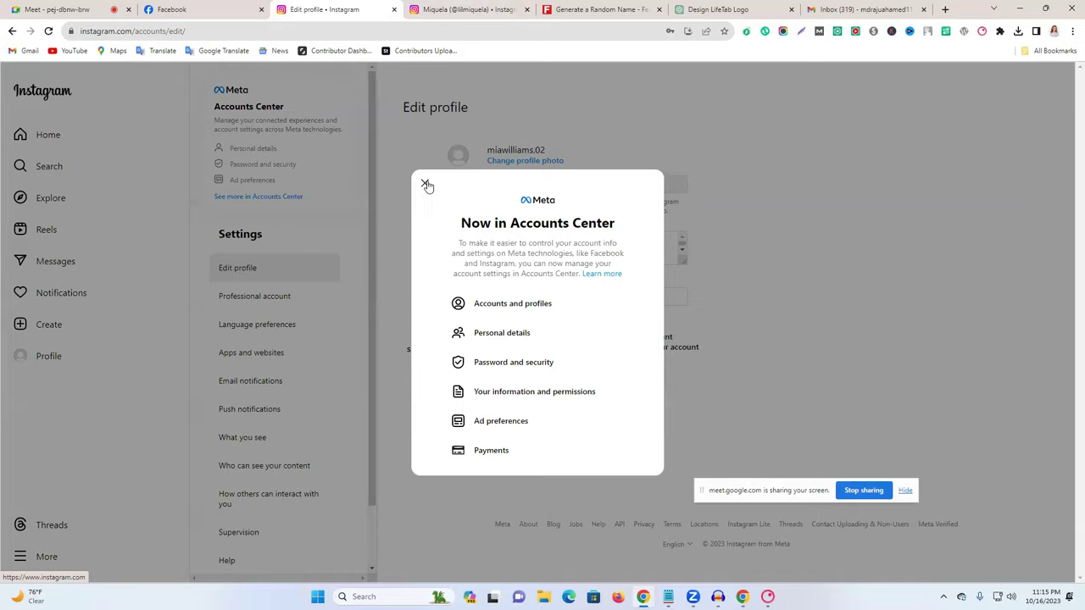
{"action": "left_click", "coordinate": [425, 183]}
{"action": "left_click", "coordinate": [272, 301]}
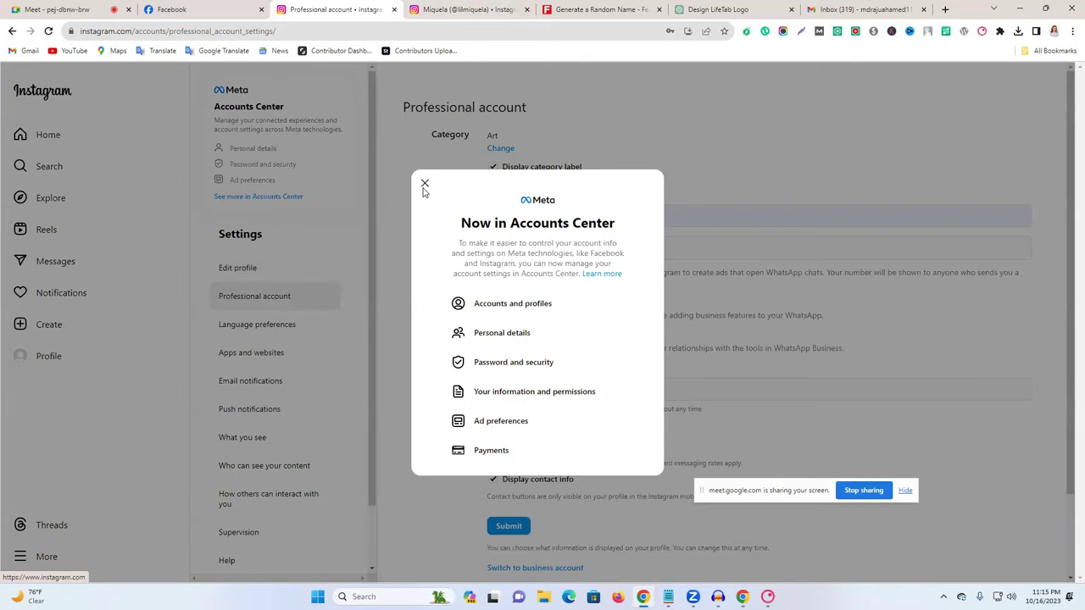
{"action": "left_click", "coordinate": [425, 184]}
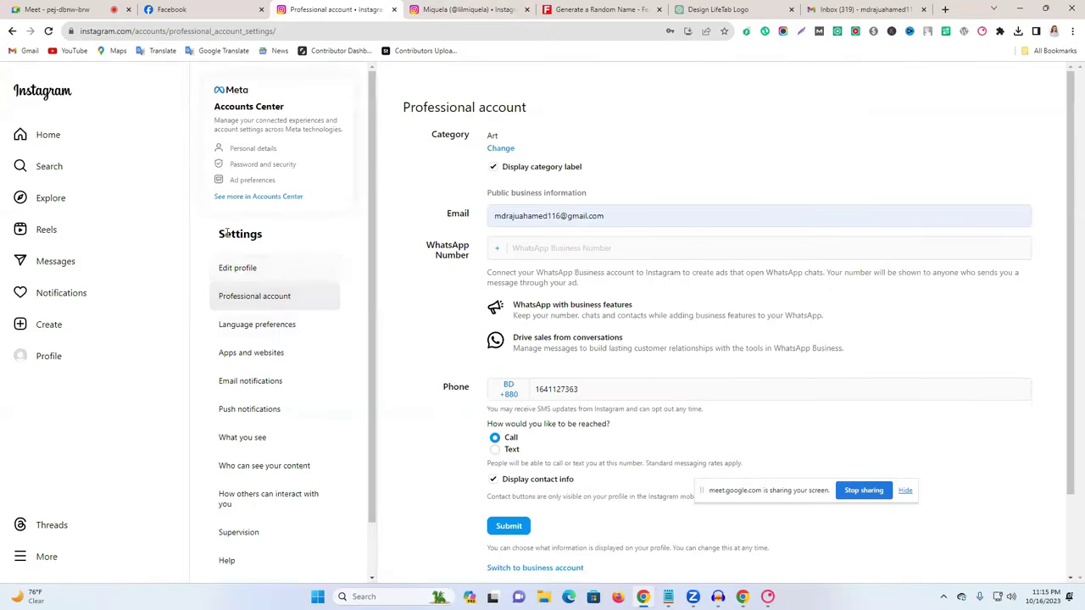
Step: Open the Edit profile page and dismiss the Accounts Center notice
{"action": "left_click", "coordinate": [239, 268]}
{"action": "left_click", "coordinate": [425, 183]}
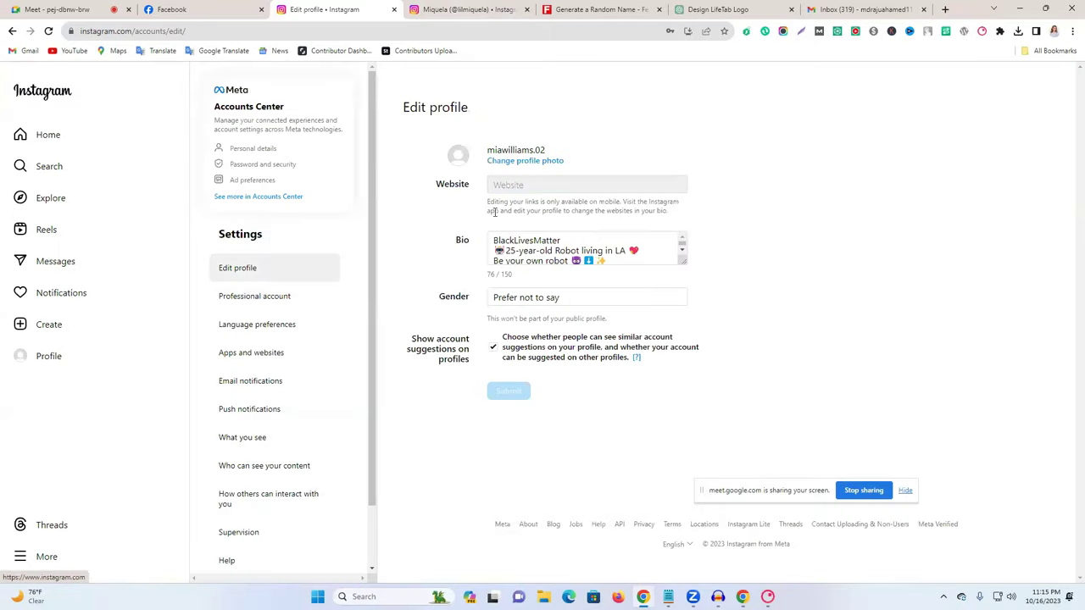
{"action": "scroll", "coordinate": [618, 256], "scroll_direction": "down", "scroll_amount": 1}
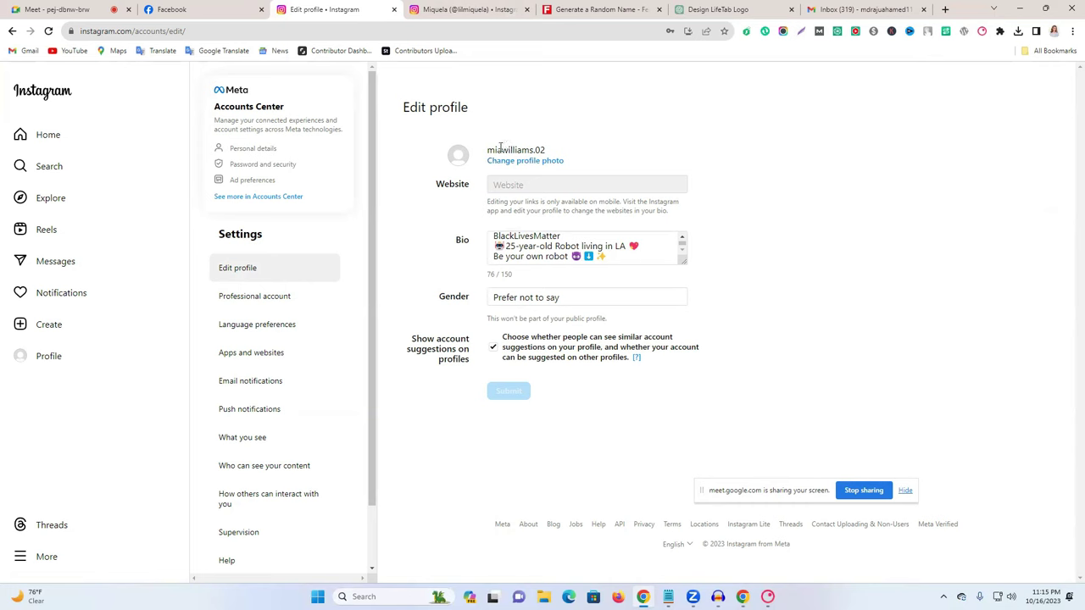
Step: Replace LA in the bio's second line with the account's username, save, and view the profile
{"action": "left_click_drag", "start_coordinate": [489, 150], "coordinate": [535, 158]}
{"action": "key", "text": "ctrl+c"}
{"action": "left_click_drag", "start_coordinate": [617, 246], "coordinate": [620, 244]}
{"action": "key", "text": "ctrl+v"}
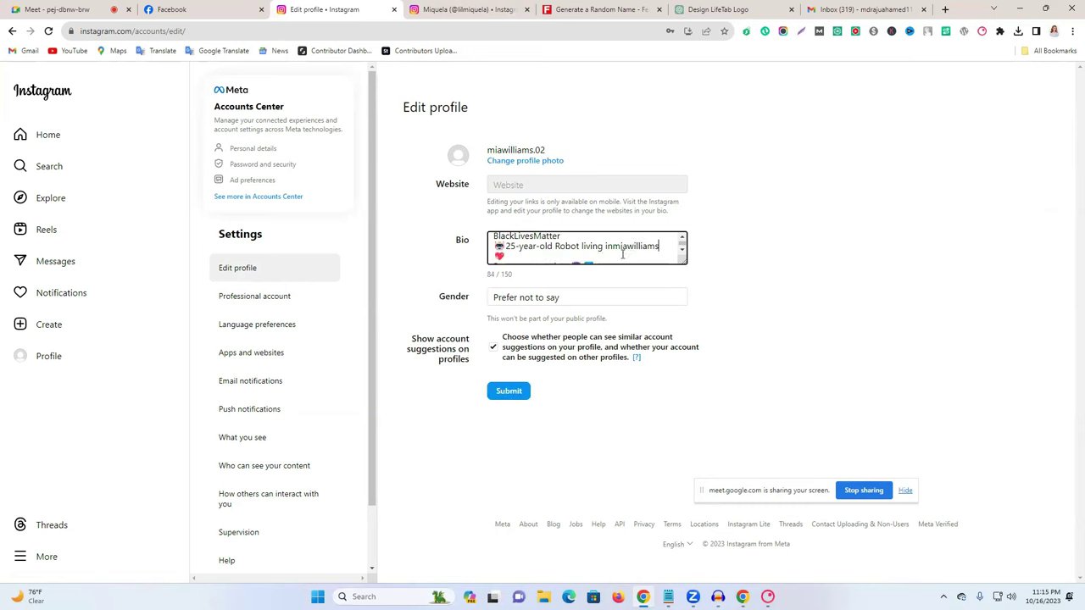
{"action": "left_click", "coordinate": [613, 245]}
{"action": "left_click", "coordinate": [509, 391]}
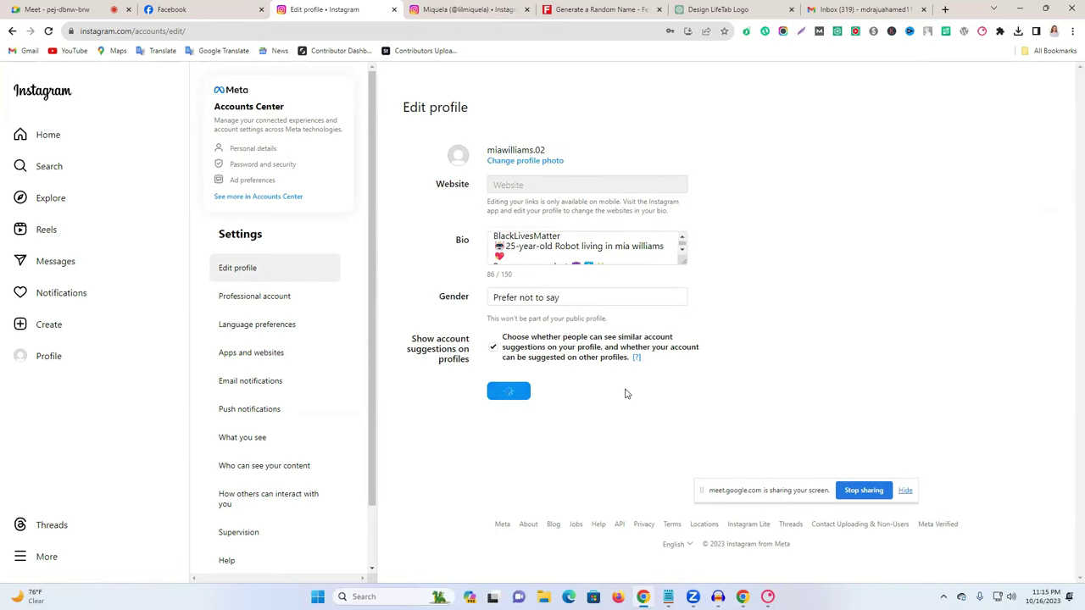
{"action": "left_click", "coordinate": [42, 368]}
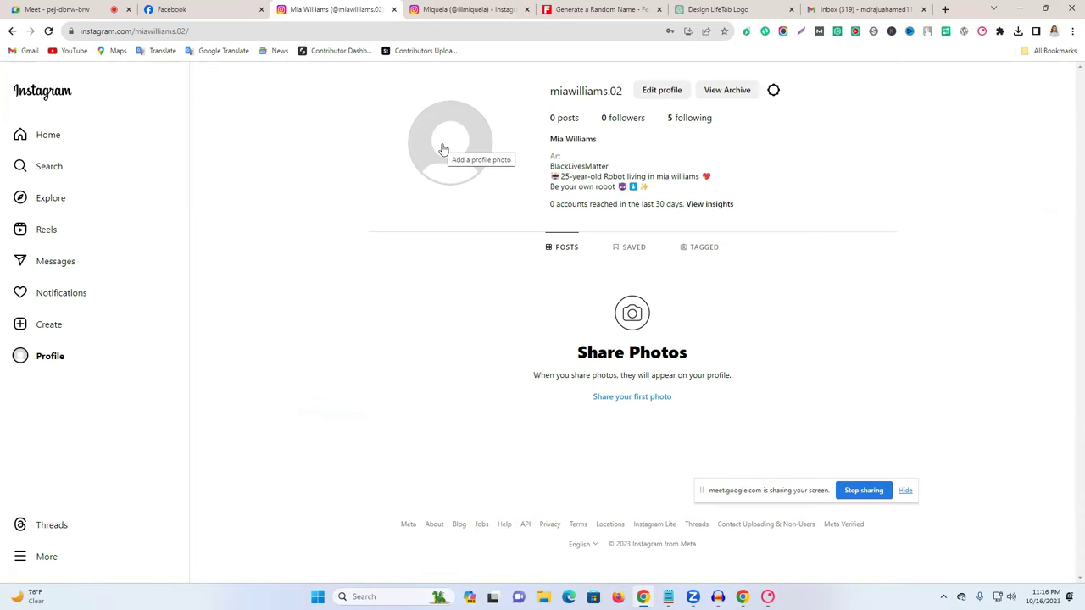
{"action": "left_click", "coordinate": [479, 9]}
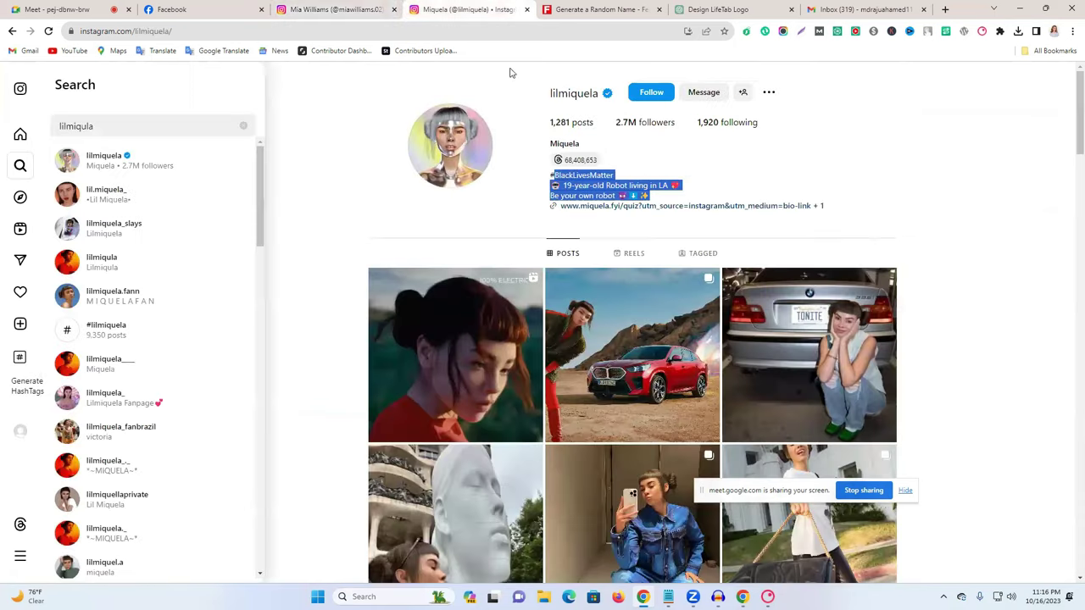
{"action": "left_click", "coordinate": [864, 183]}
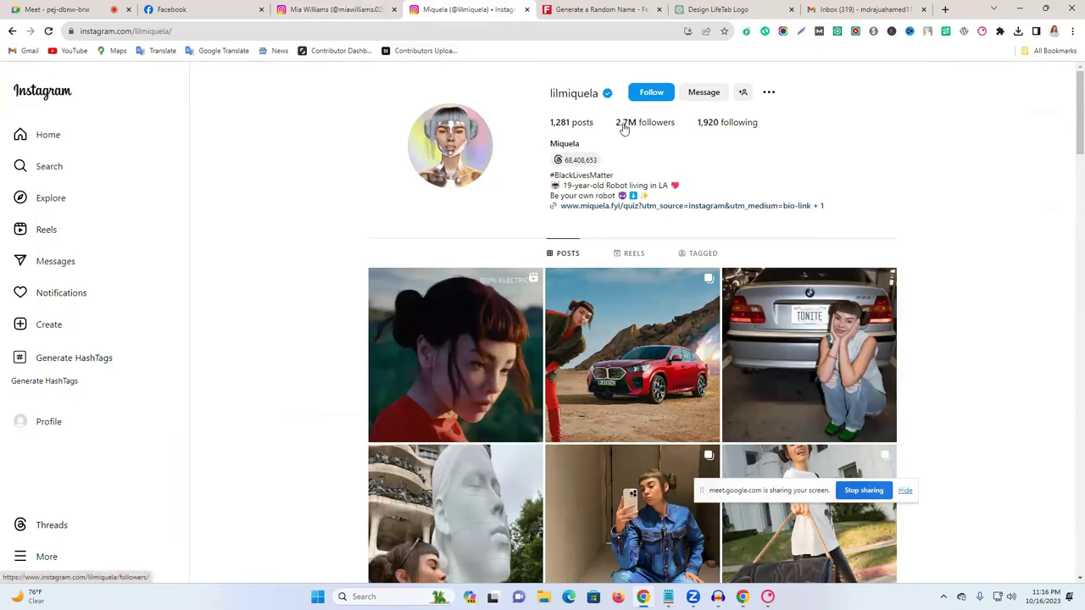
{"action": "left_click", "coordinate": [339, 11]}
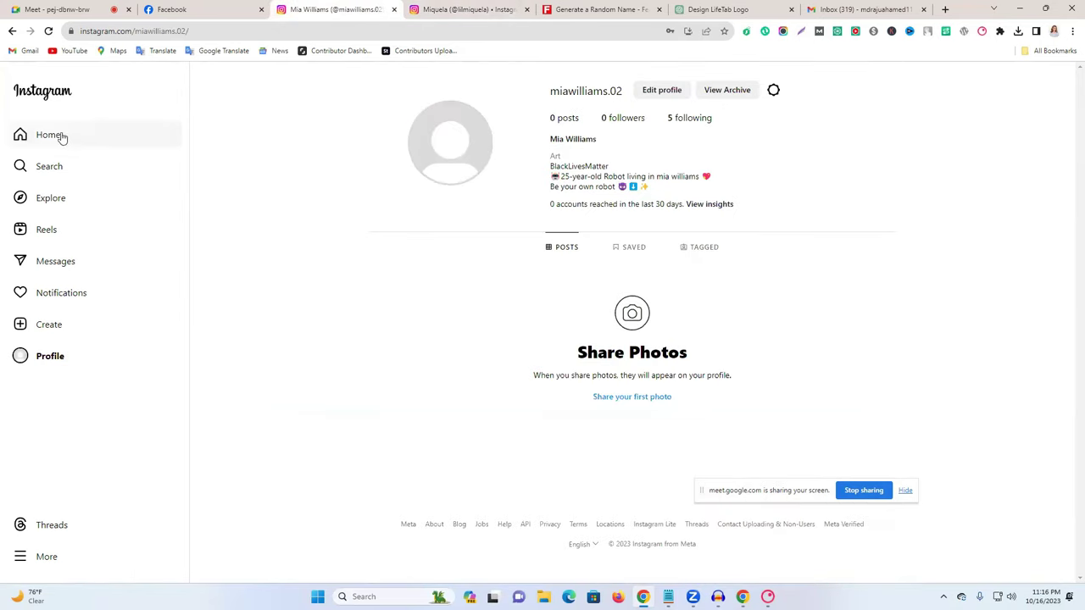
{"action": "left_click", "coordinate": [50, 165]}
{"action": "left_click", "coordinate": [153, 127]}
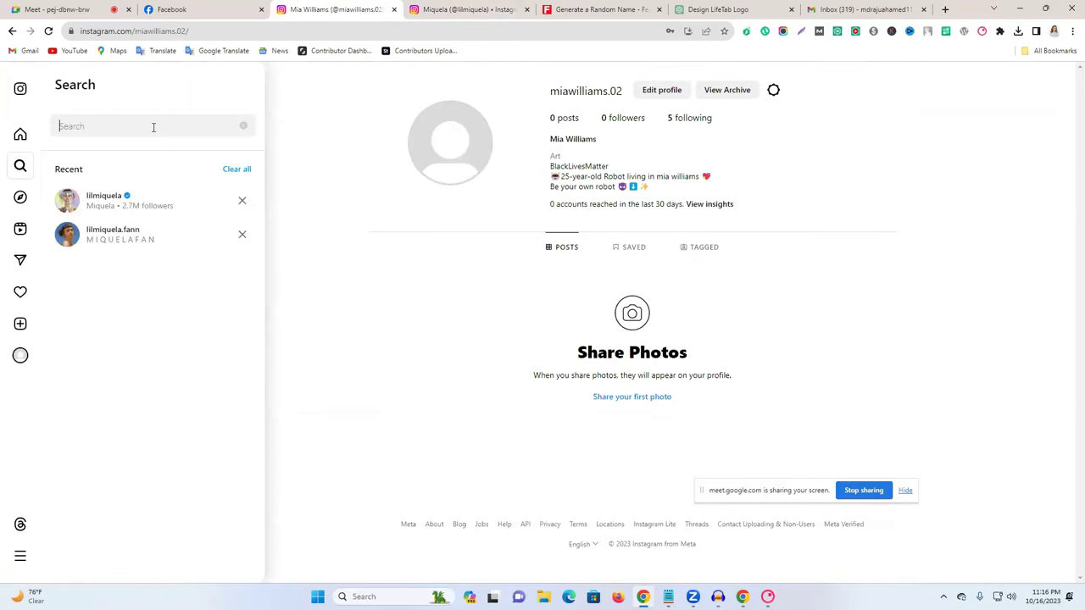
{"action": "type", "text": "ber"}
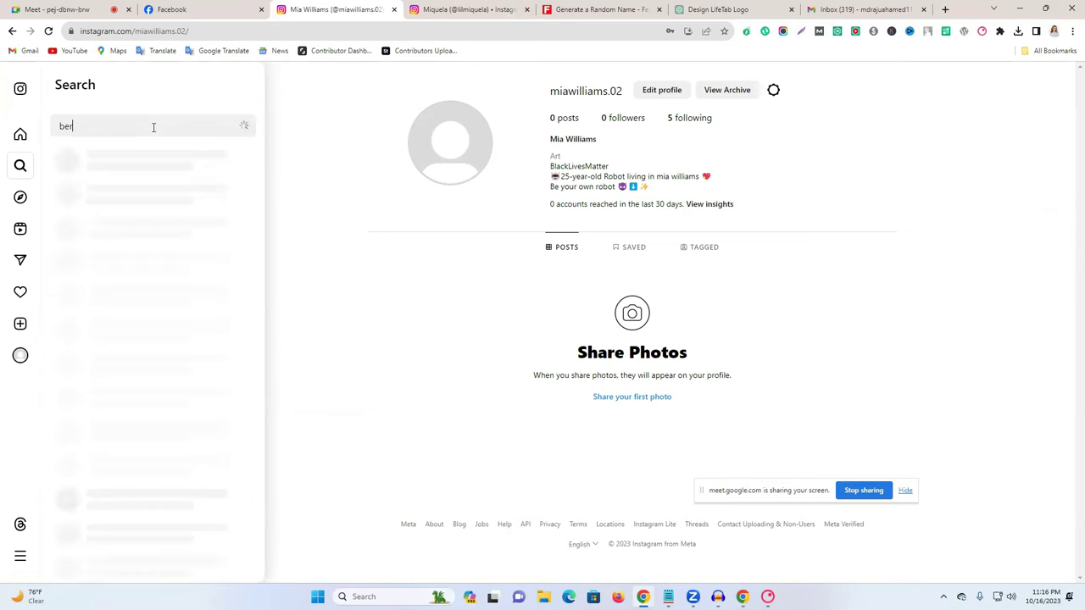
{"action": "type", "text": "mu"}
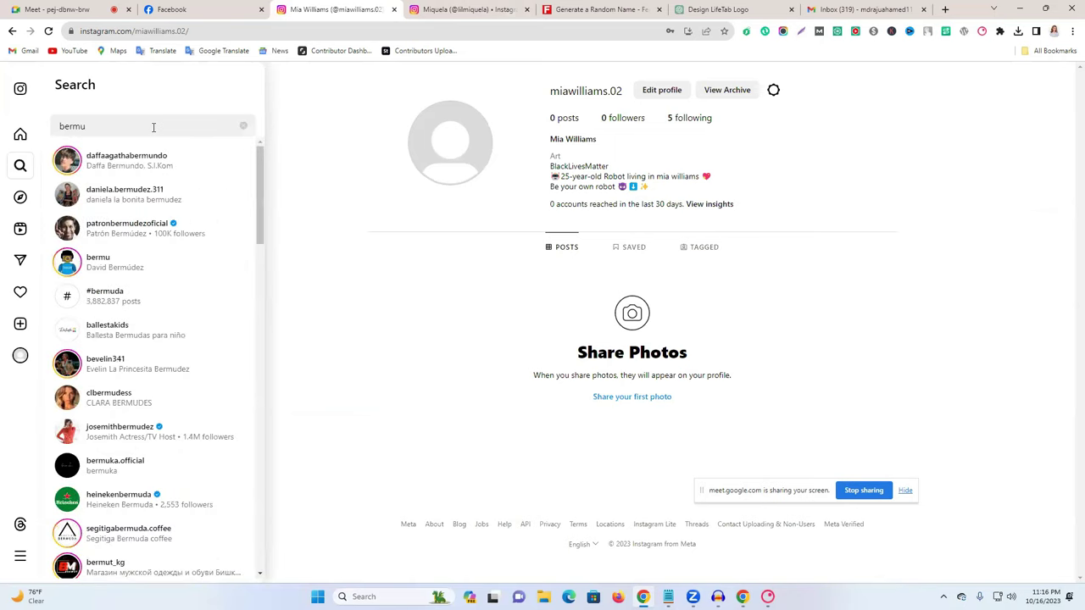
{"action": "type", "text": "dais"}
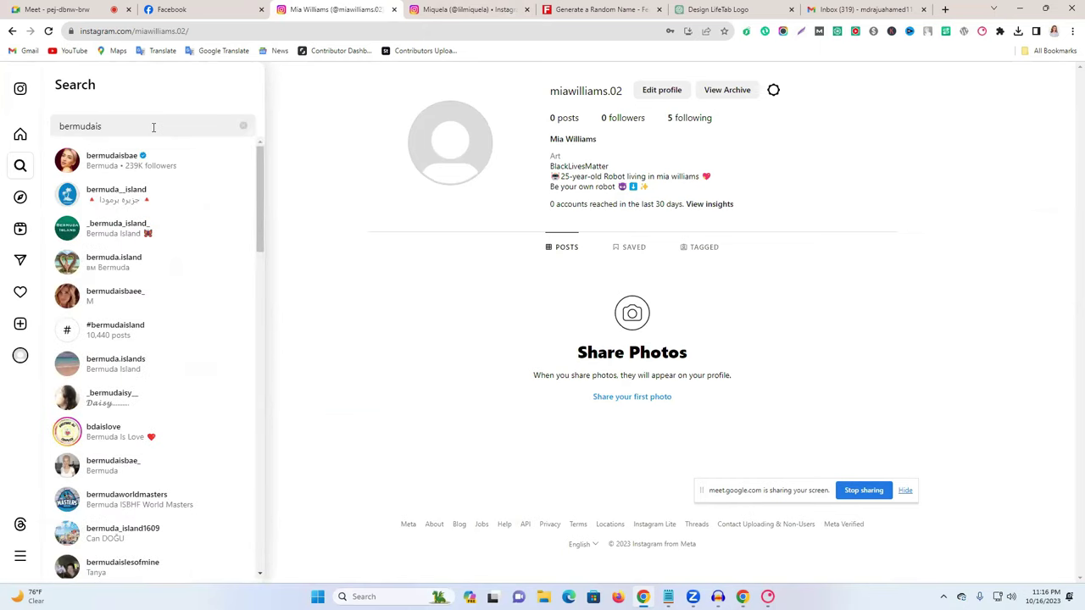
{"action": "left_click", "coordinate": [143, 158]}
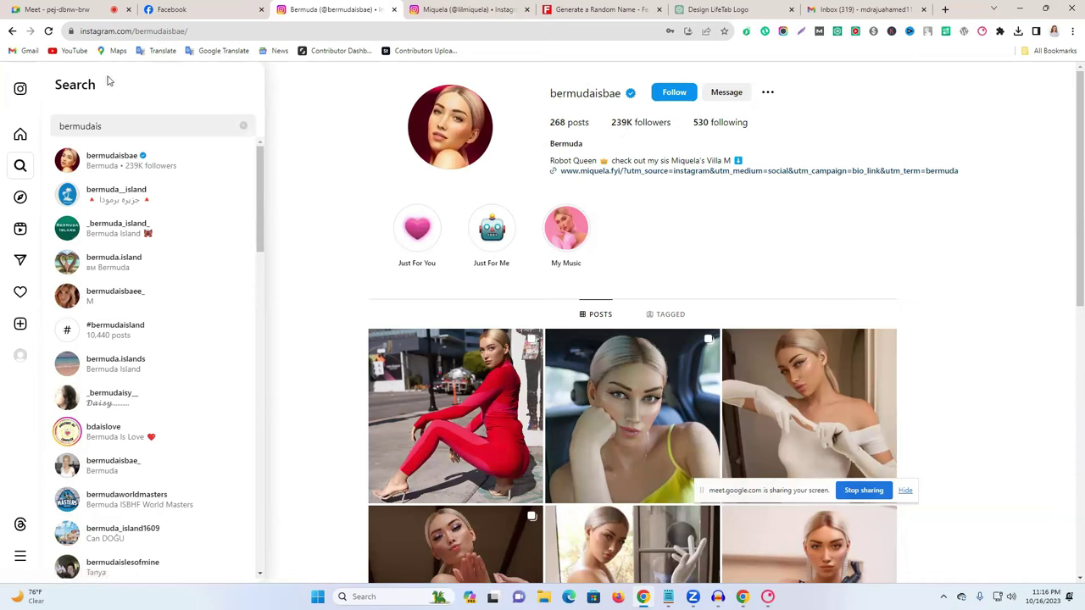
Step: Open the Instagram home feed in a new tab from the logo's context menu
{"action": "right_click", "coordinate": [74, 91]}
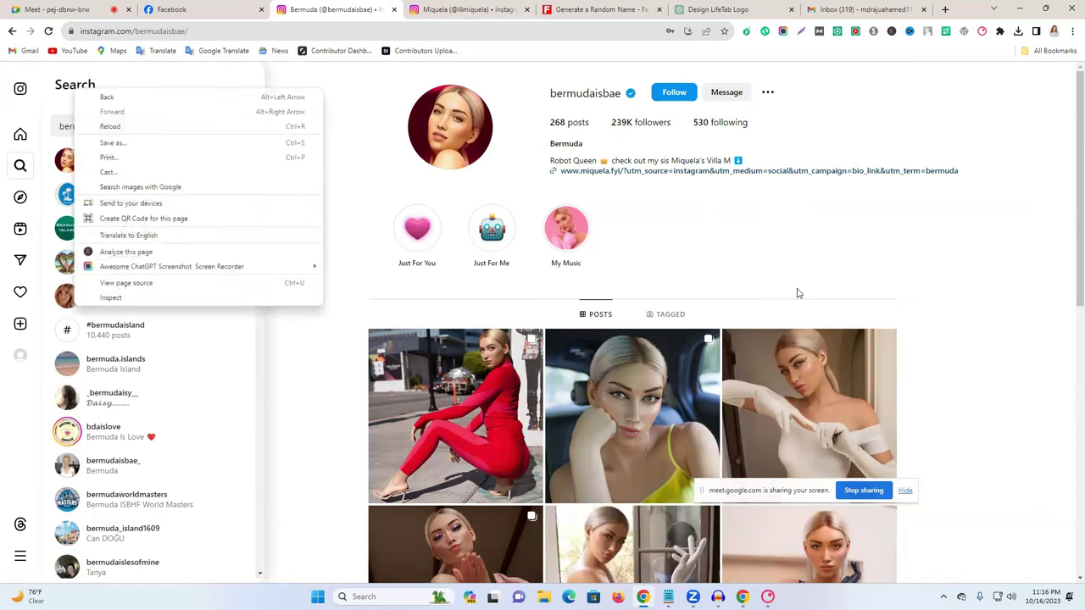
{"action": "left_click", "coordinate": [25, 83]}
{"action": "right_click", "coordinate": [23, 88]}
{"action": "left_click", "coordinate": [67, 96]}
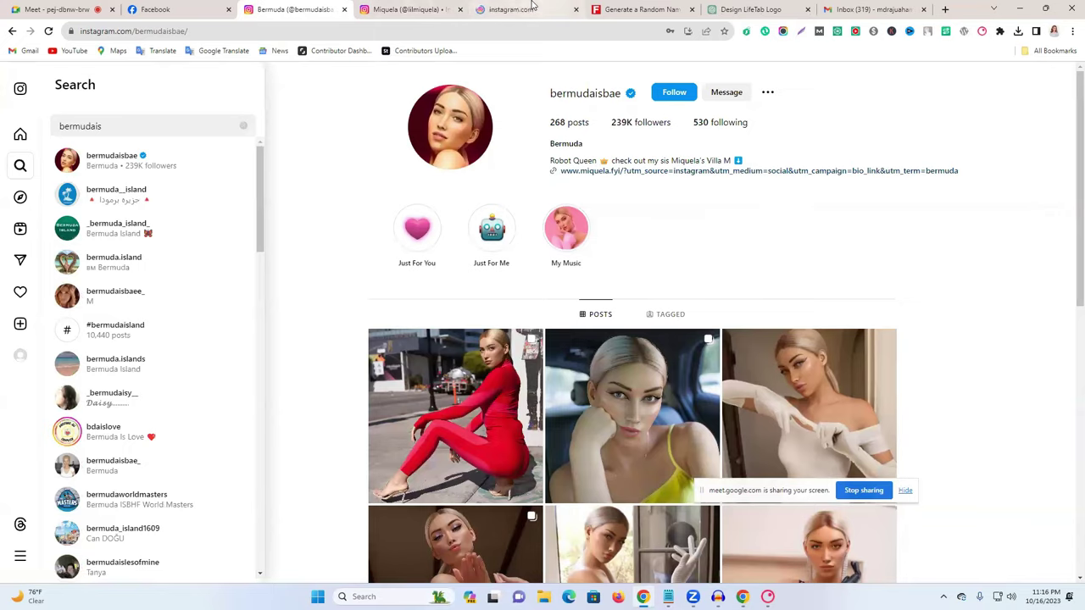
{"action": "left_click", "coordinate": [532, 6]}
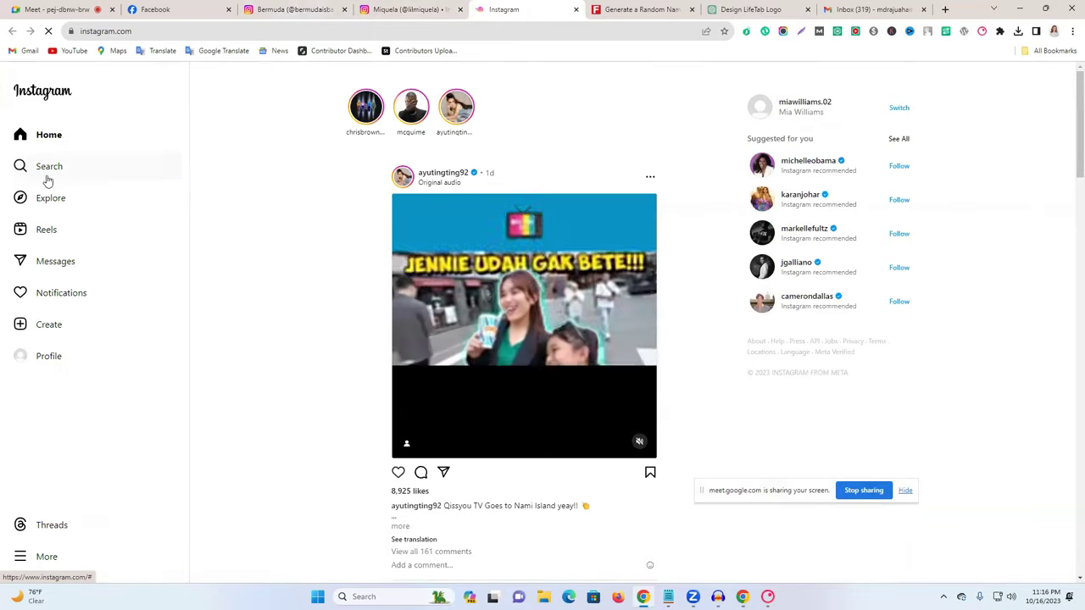
{"action": "left_click", "coordinate": [48, 176]}
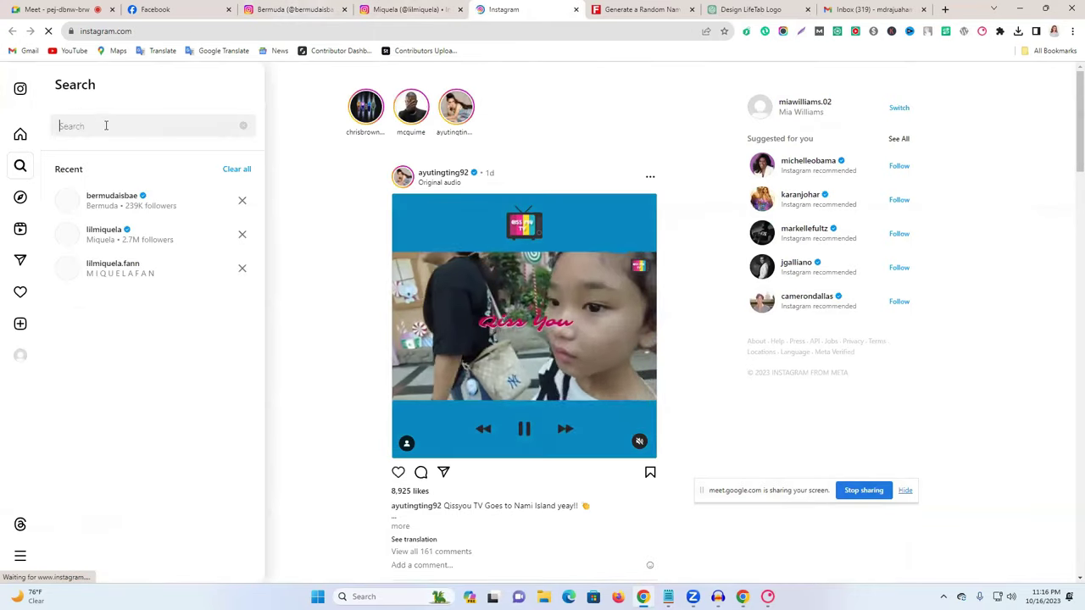
{"action": "type", "text": "imm"}
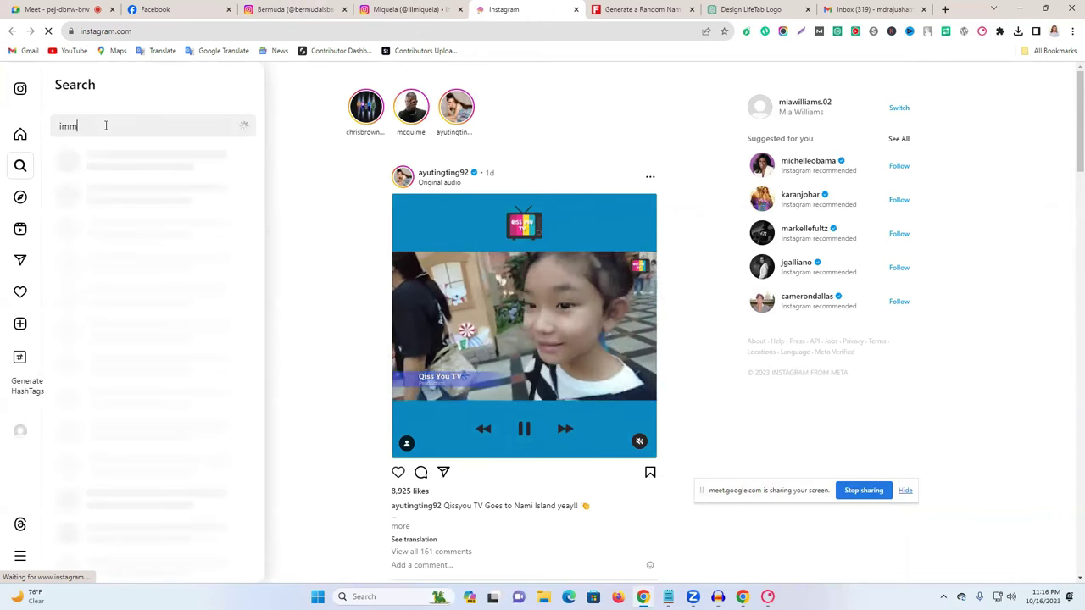
{"action": "type", "text": "a.gr"}
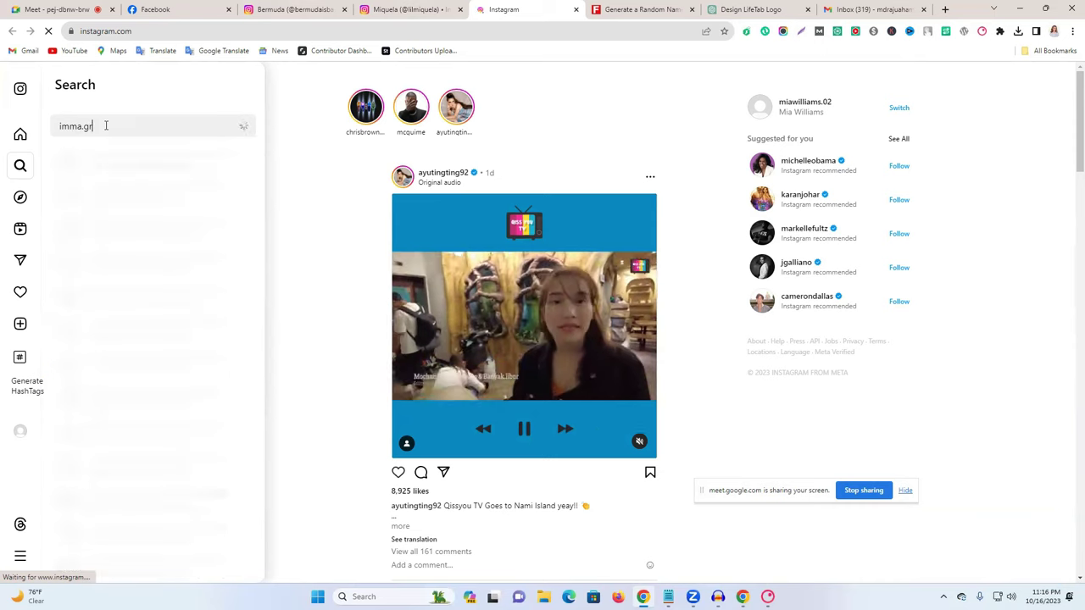
{"action": "type", "text": "am"}
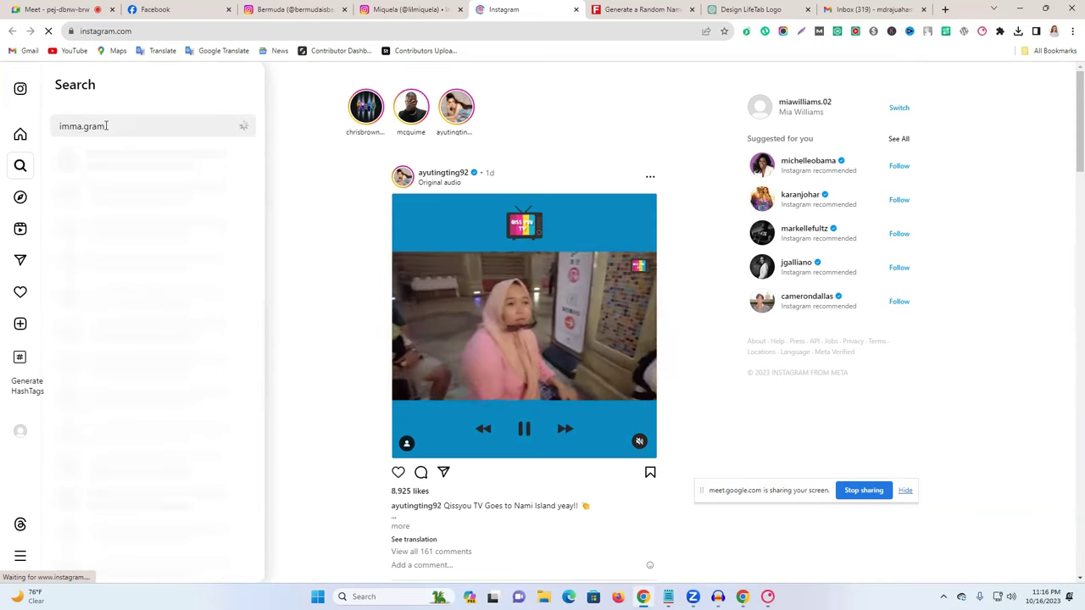
{"action": "left_click", "coordinate": [109, 158]}
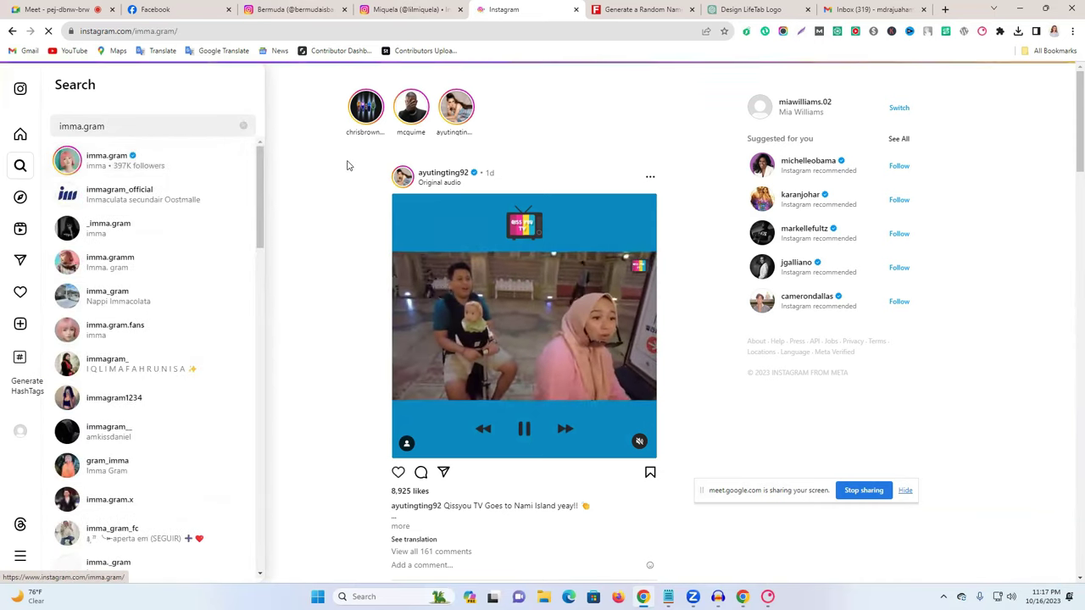
{"action": "left_click", "coordinate": [108, 157]}
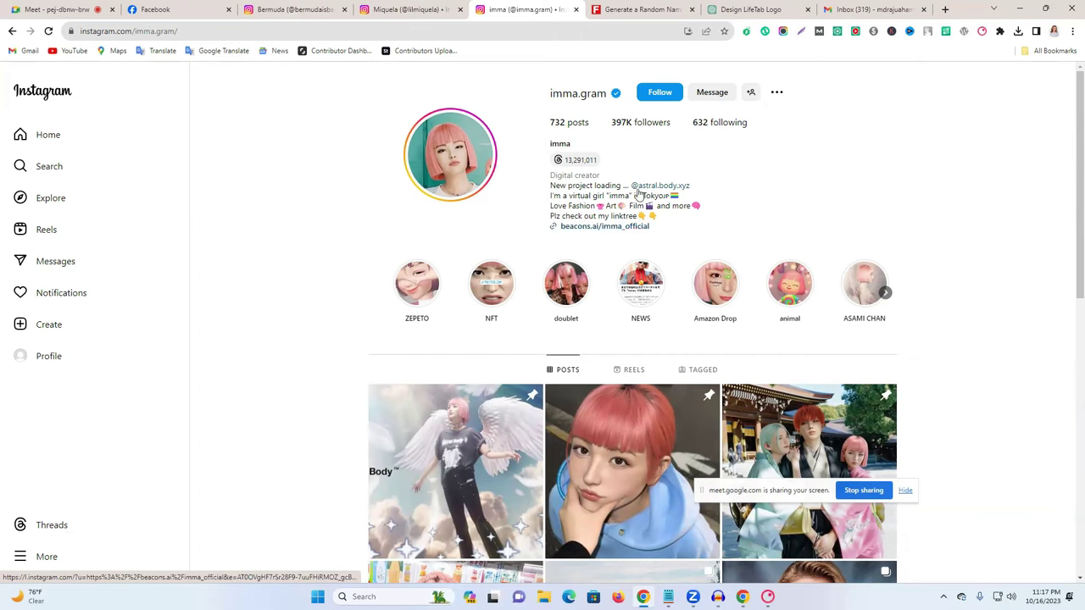
{"action": "scroll", "coordinate": [660, 450], "scroll_direction": "down", "scroll_amount": 1}
{"action": "scroll", "coordinate": [659, 450], "scroll_direction": "down", "scroll_amount": 3}
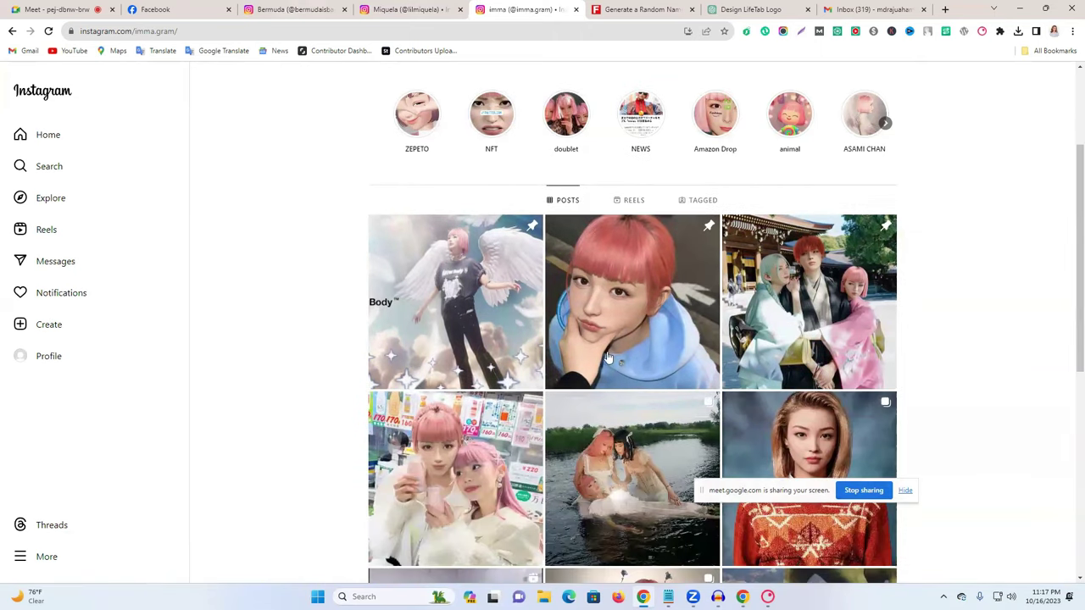
{"action": "scroll", "coordinate": [693, 324], "scroll_direction": "down", "scroll_amount": 2}
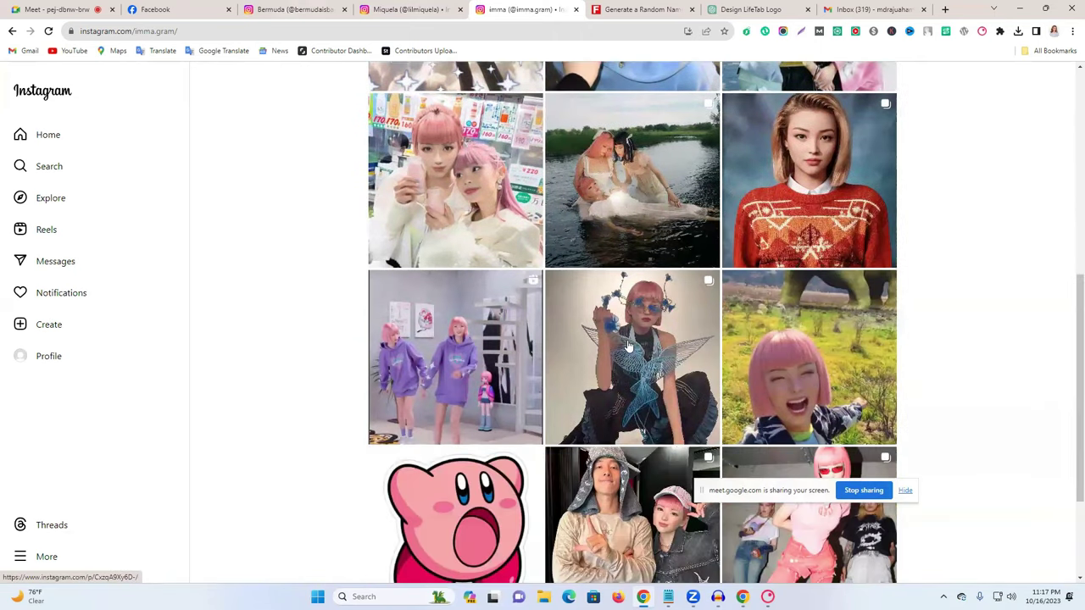
{"action": "scroll", "coordinate": [692, 324], "scroll_direction": "down", "scroll_amount": 5}
{"action": "scroll", "coordinate": [678, 359], "scroll_direction": "up", "scroll_amount": 10}
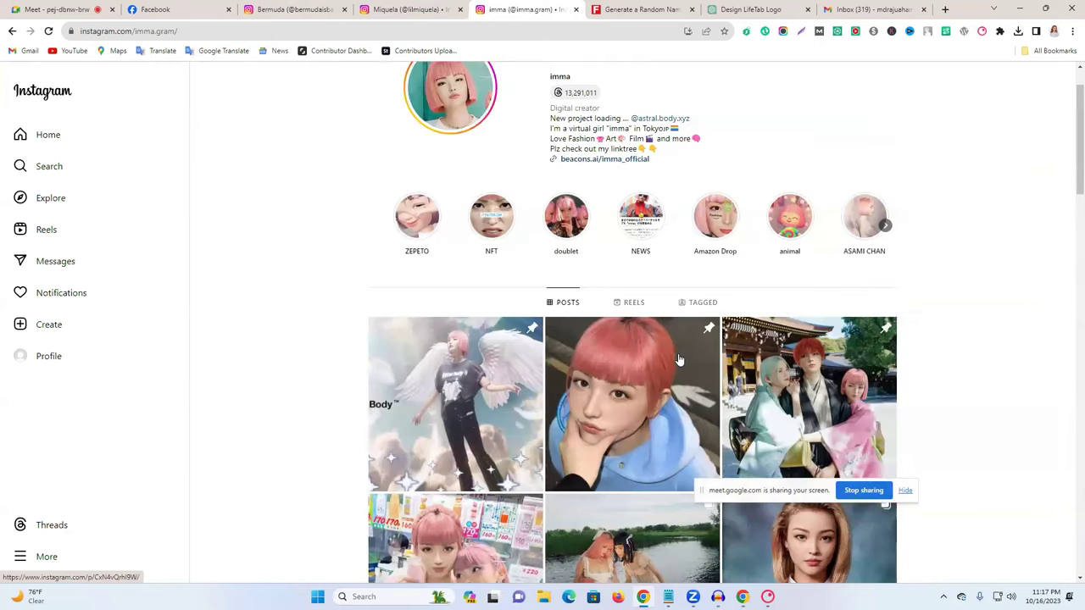
{"action": "scroll", "coordinate": [678, 359], "scroll_direction": "up", "scroll_amount": 1}
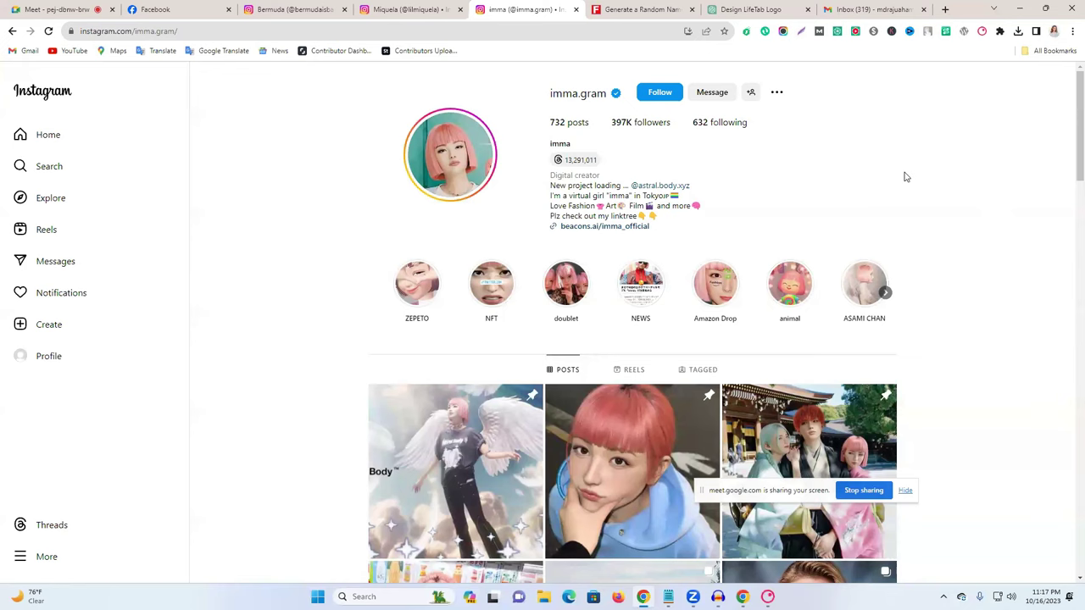
Step: Look over the influencer profile tabs, then close the ChatGPT and Gmail tabs
{"action": "left_click", "coordinate": [277, 7]}
{"action": "left_click", "coordinate": [407, 5]}
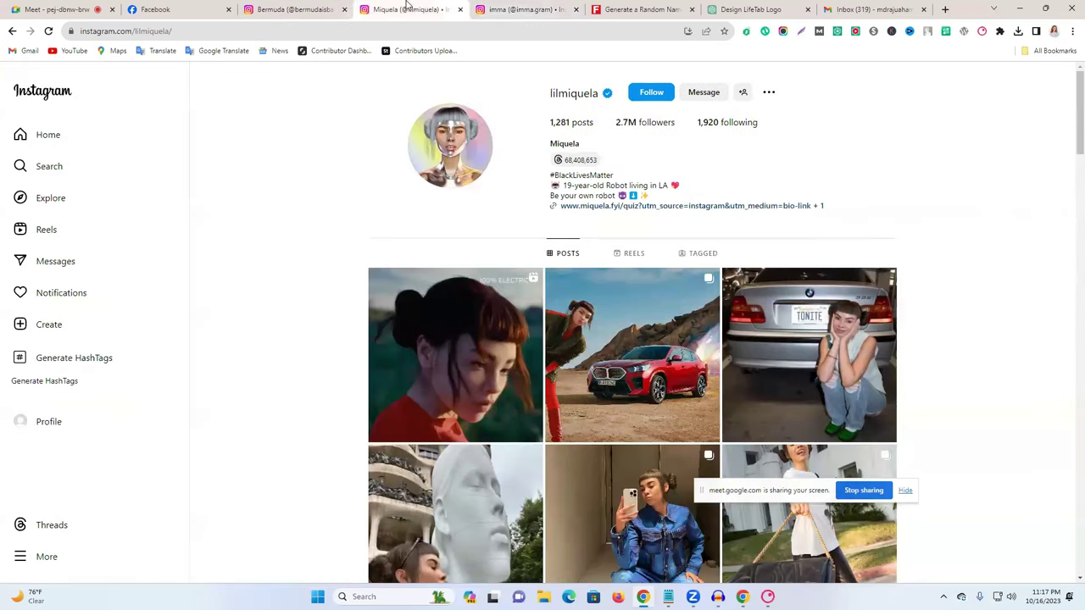
{"action": "left_click", "coordinate": [511, 8]}
{"action": "left_click", "coordinate": [336, 7]}
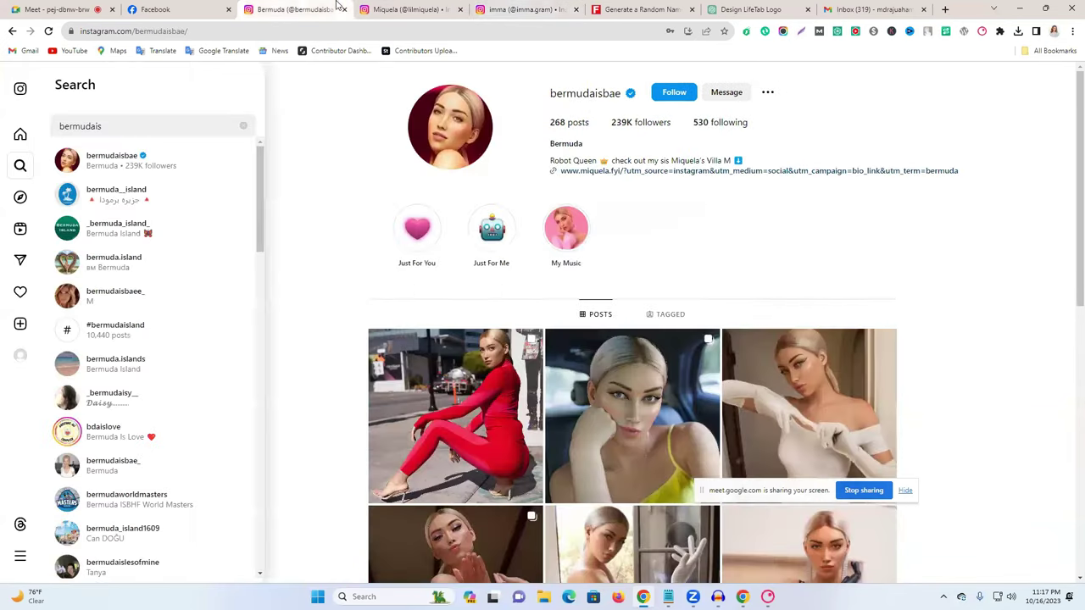
{"action": "left_click", "coordinate": [782, 7]}
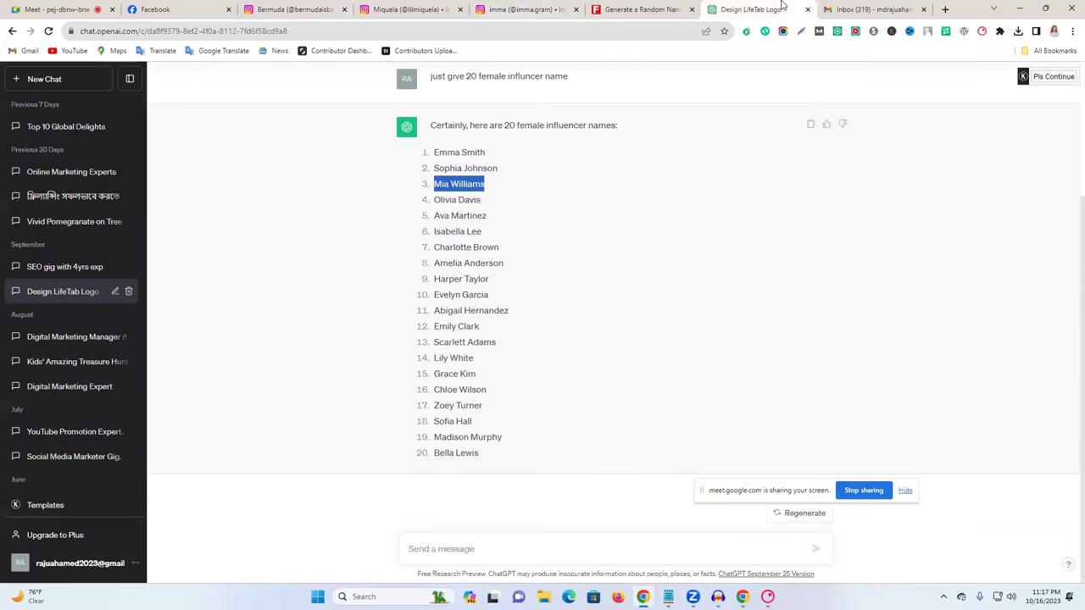
{"action": "left_click", "coordinate": [806, 10]}
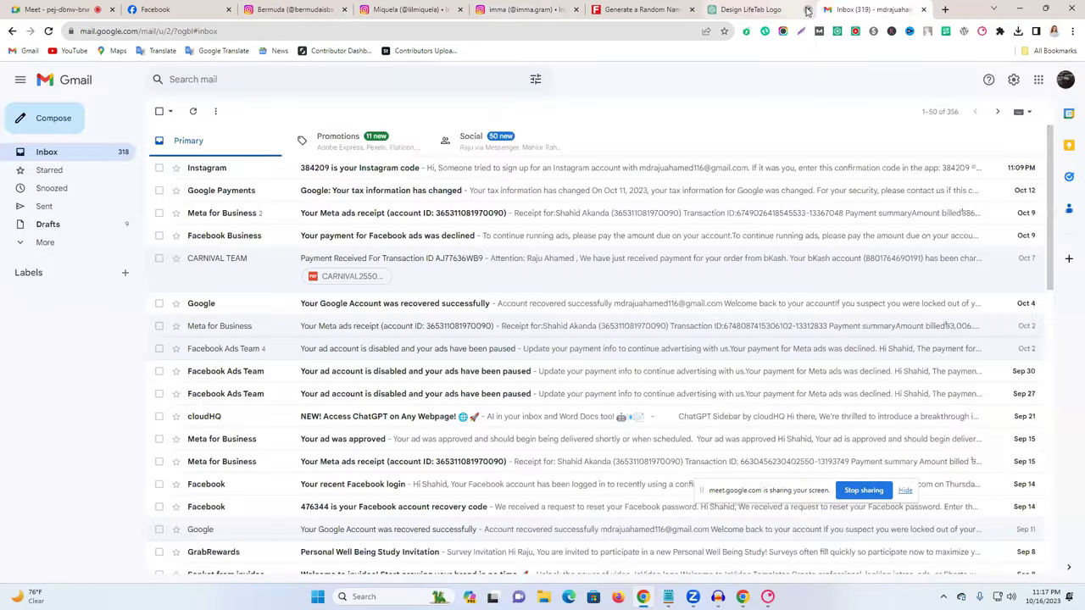
{"action": "left_click", "coordinate": [807, 9]}
{"action": "left_click", "coordinate": [807, 9]}
Step: Search 'leonardo ai', open leonardo.ai to create an account, then minimize the browser
{"action": "key", "text": "ctrl+t"}
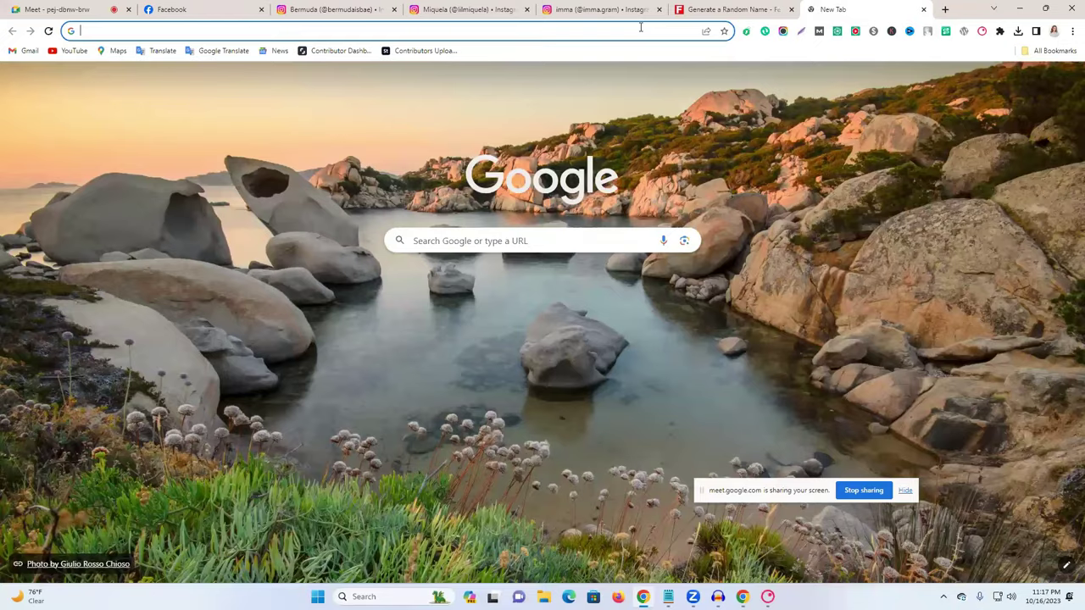
{"action": "type", "text": "leonardo ai"}
{"action": "key", "text": "Return"}
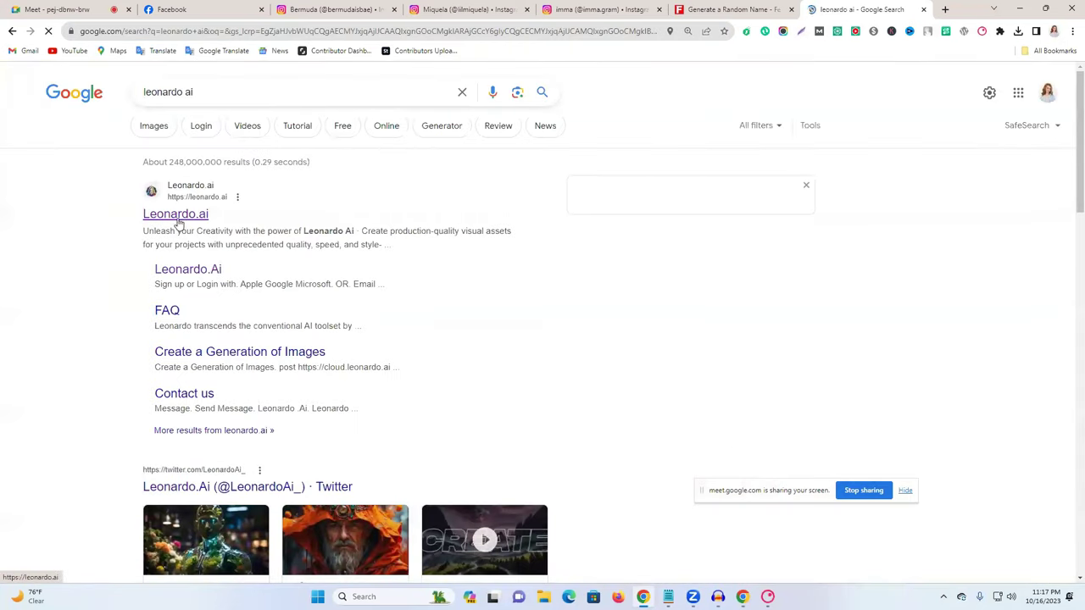
{"action": "left_click", "coordinate": [181, 213]}
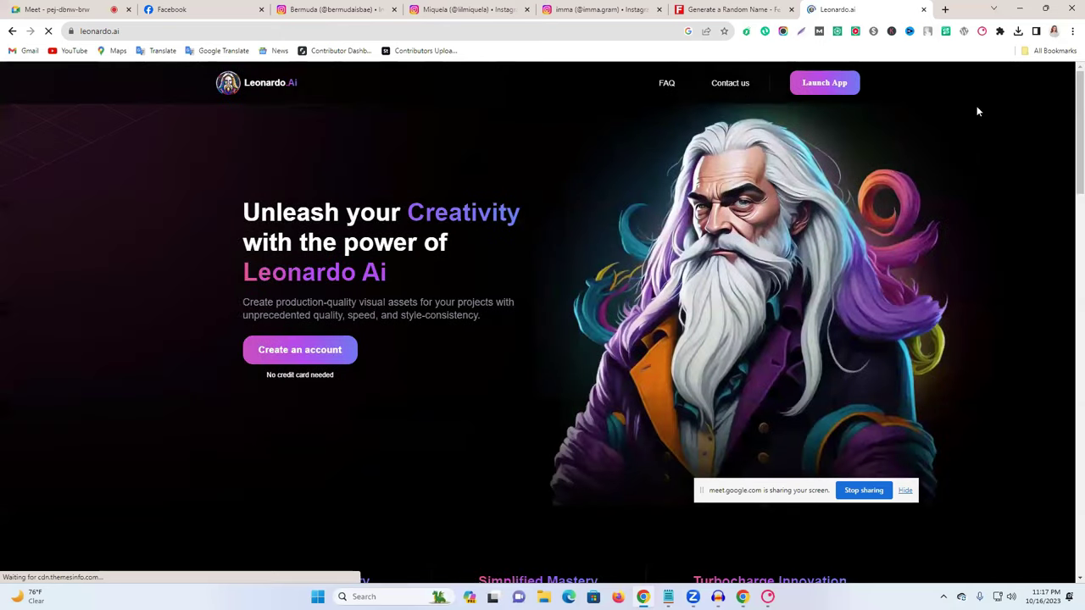
{"action": "left_click", "coordinate": [298, 356]}
{"action": "left_click", "coordinate": [807, 9]}
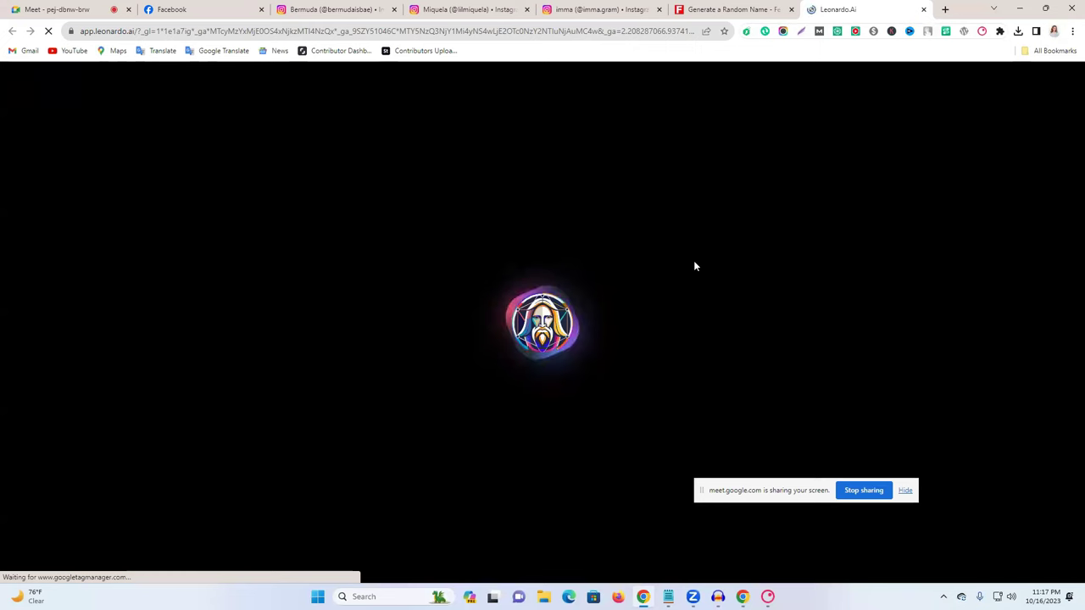
{"action": "left_click", "coordinate": [1020, 8]}
Step: Select the Leonardo AI prompt paragraph in the cash cow text file, then restore the browser
{"action": "left_click", "coordinate": [1067, 8]}
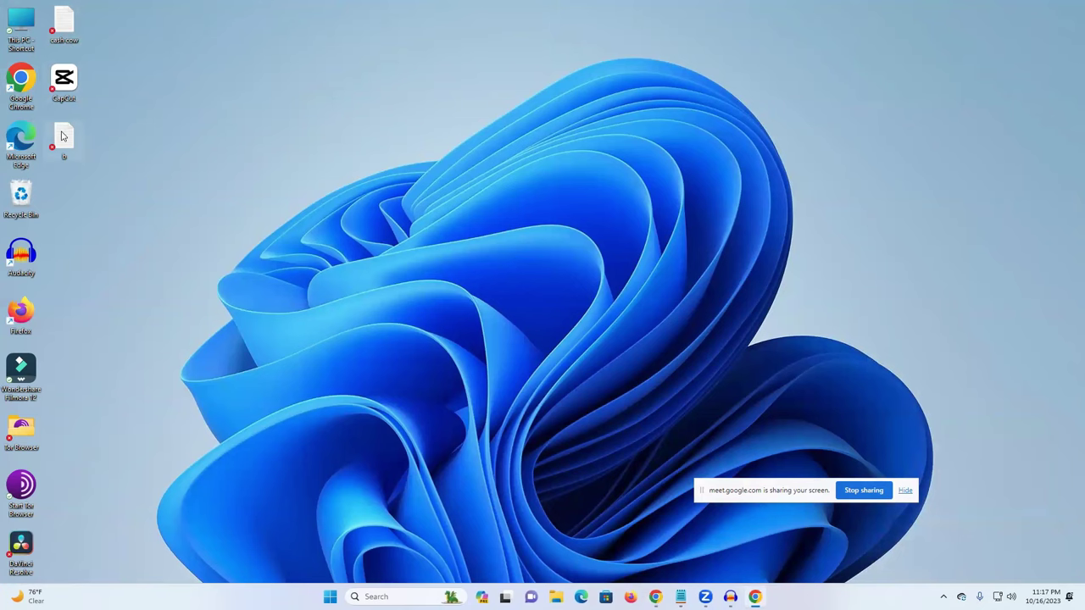
{"action": "double_click", "coordinate": [68, 28]}
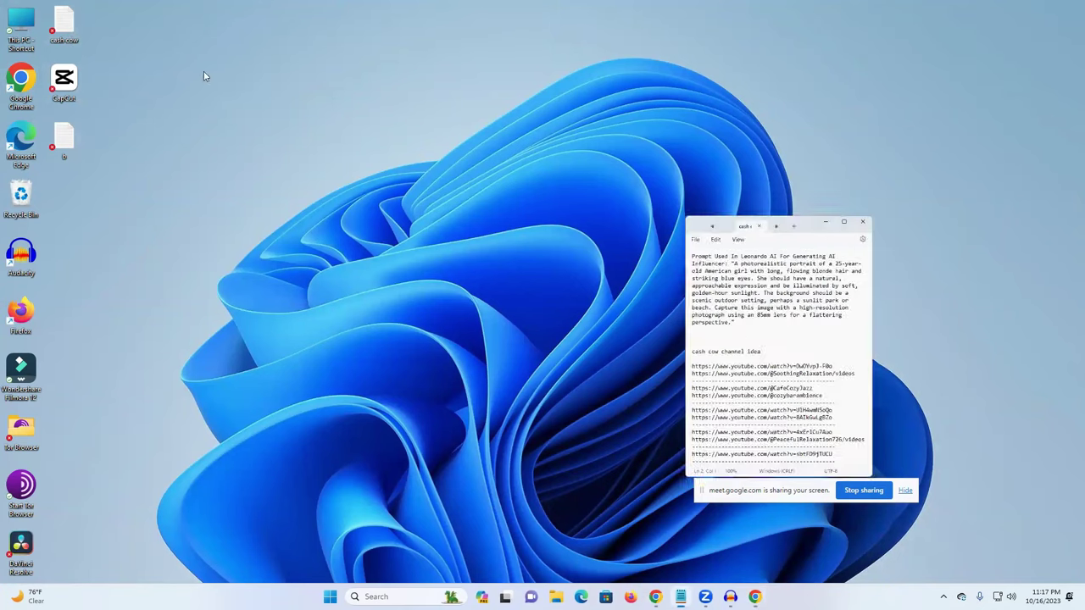
{"action": "left_click_drag", "start_coordinate": [778, 223], "coordinate": [695, 125]}
{"action": "left_click", "coordinate": [754, 596]}
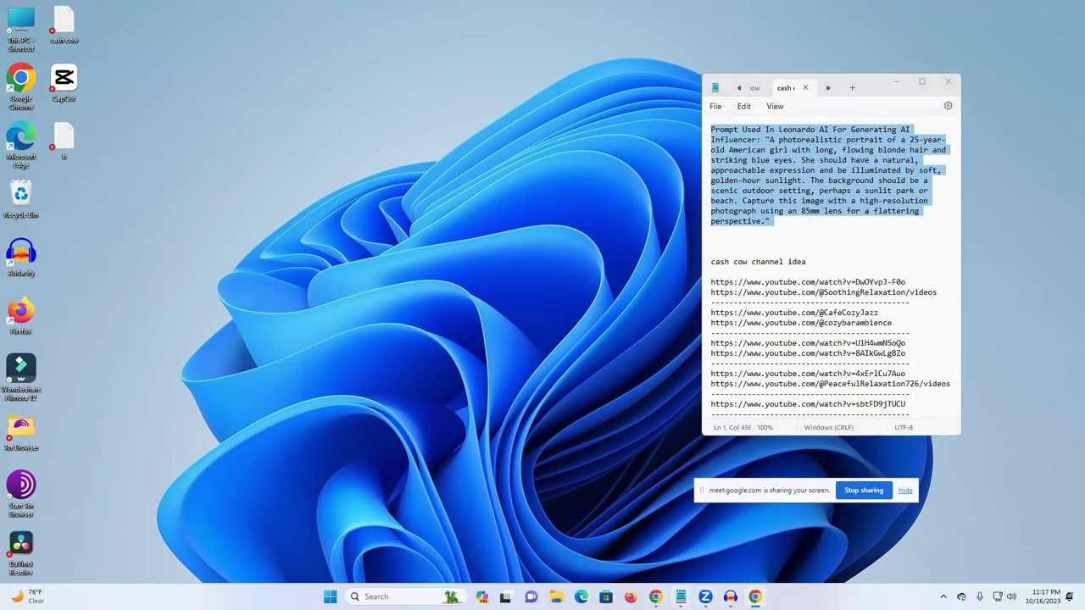
{"action": "left_click", "coordinate": [655, 597]}
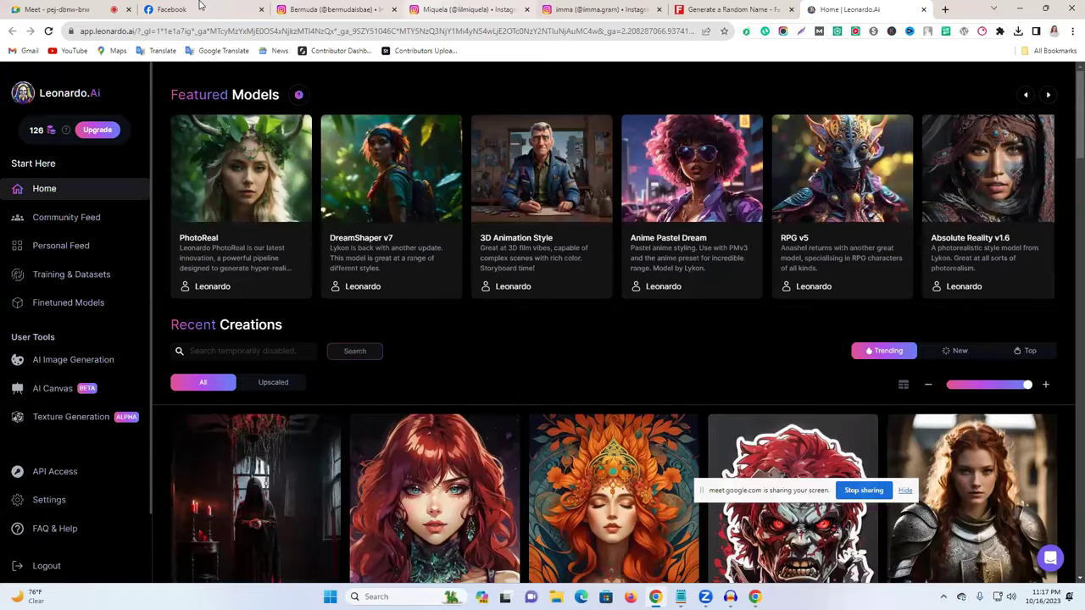
Step: Return to the Leonardo AI prompt translation in Google Translate and select the age '25'
{"action": "left_click", "coordinate": [170, 10]}
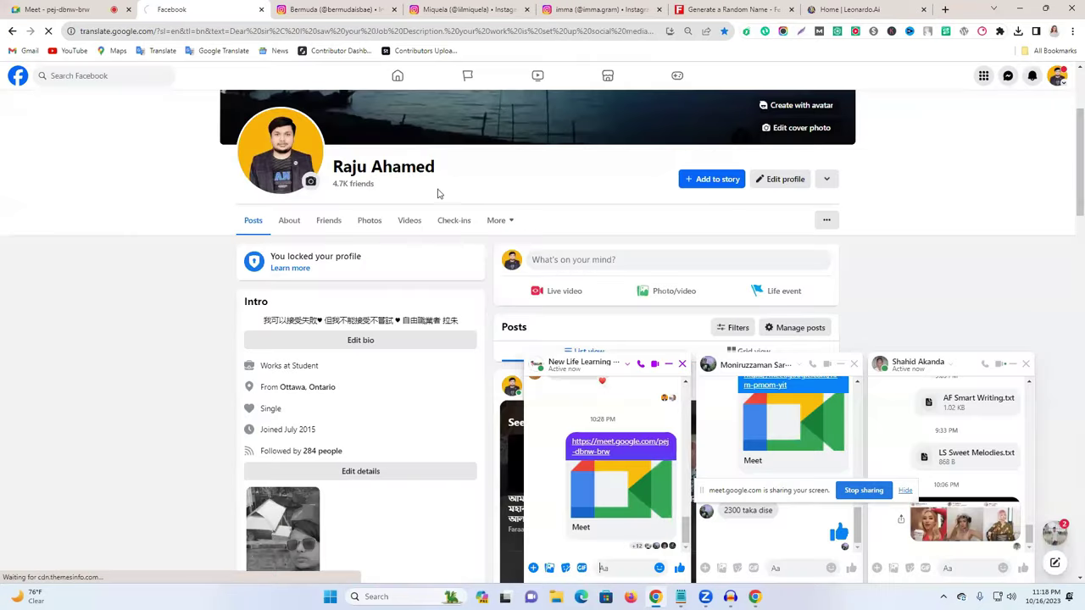
{"action": "key", "text": "alt+Left"}
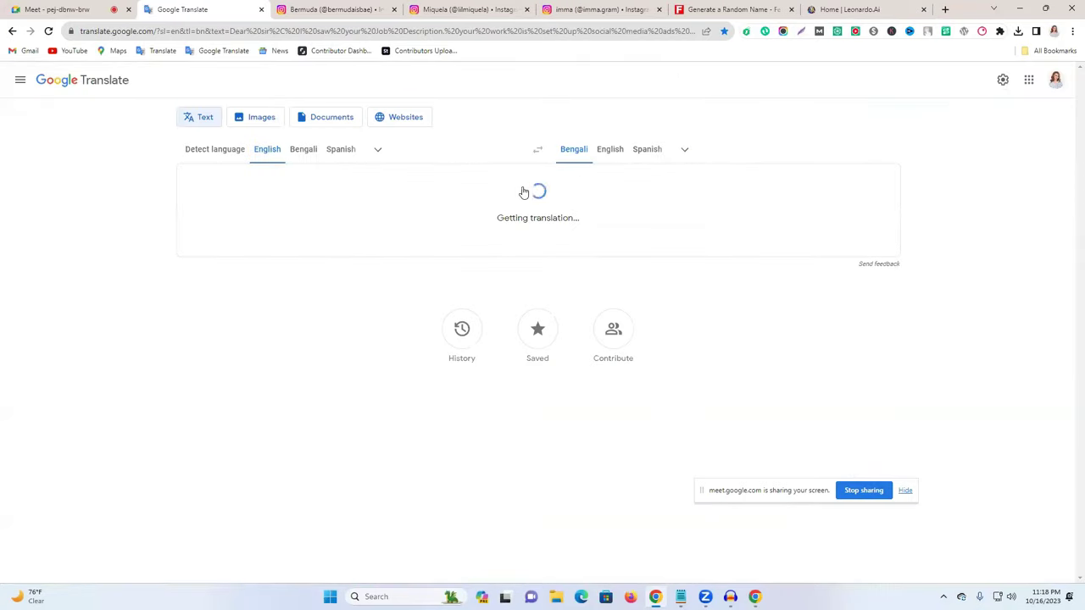
{"action": "key", "text": "alt+Left"}
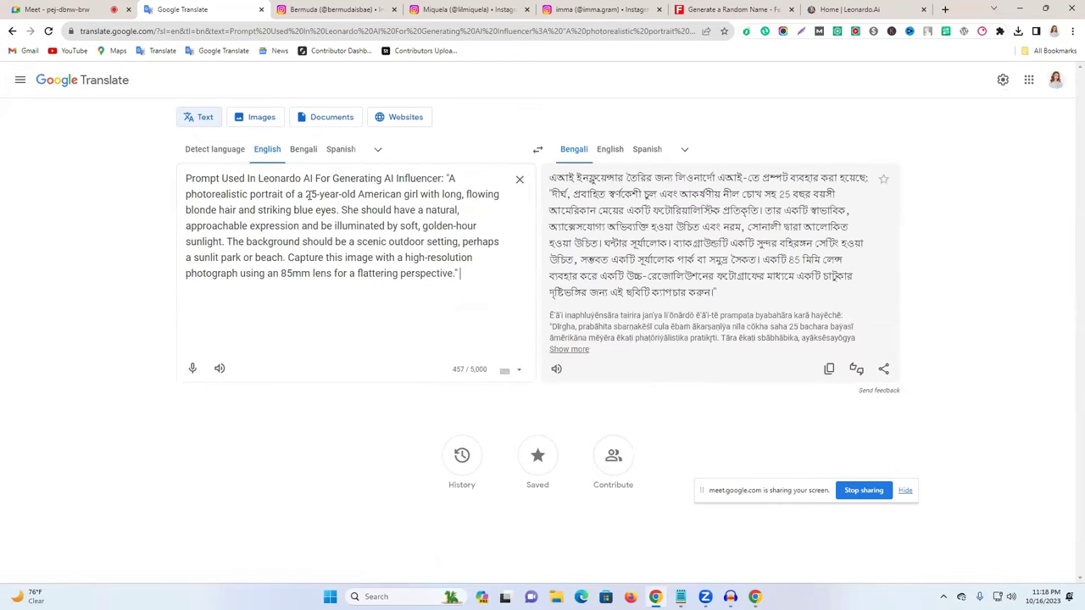
{"action": "left_click_drag", "start_coordinate": [308, 194], "coordinate": [306, 194]}
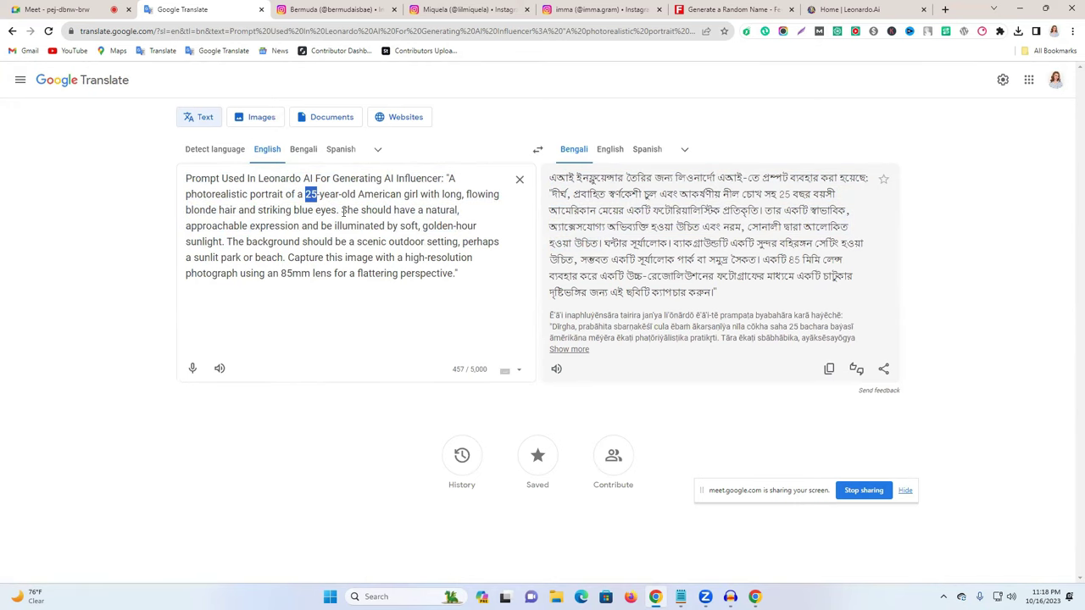
Step: Copy the full influencer portrait prompt from Google Translate and open a new browser tab
{"action": "triple_click", "coordinate": [373, 240]}
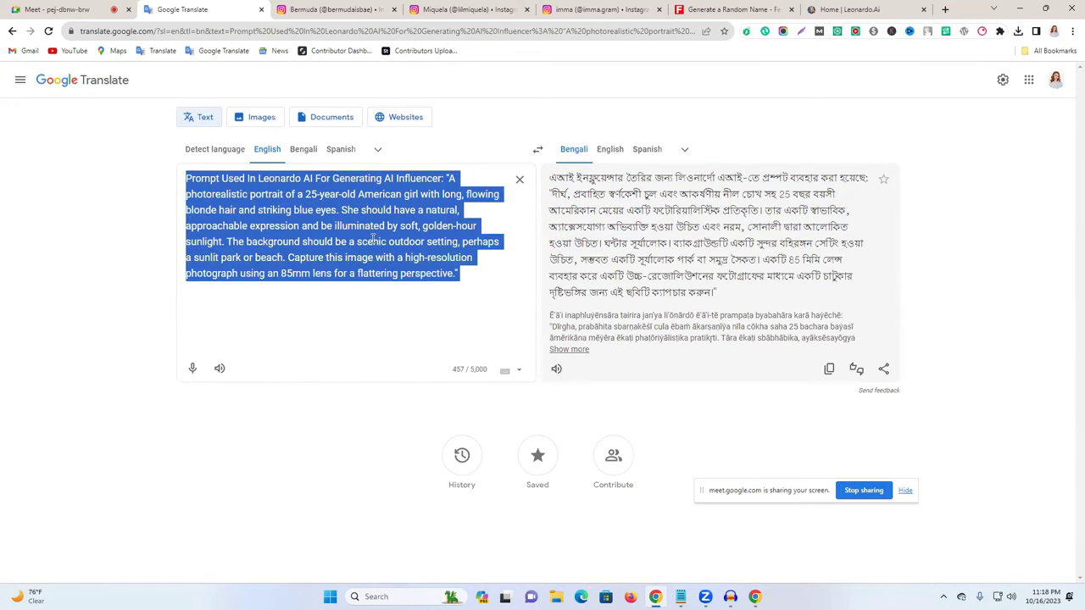
{"action": "right_click", "coordinate": [373, 241]}
{"action": "left_click", "coordinate": [456, 281]}
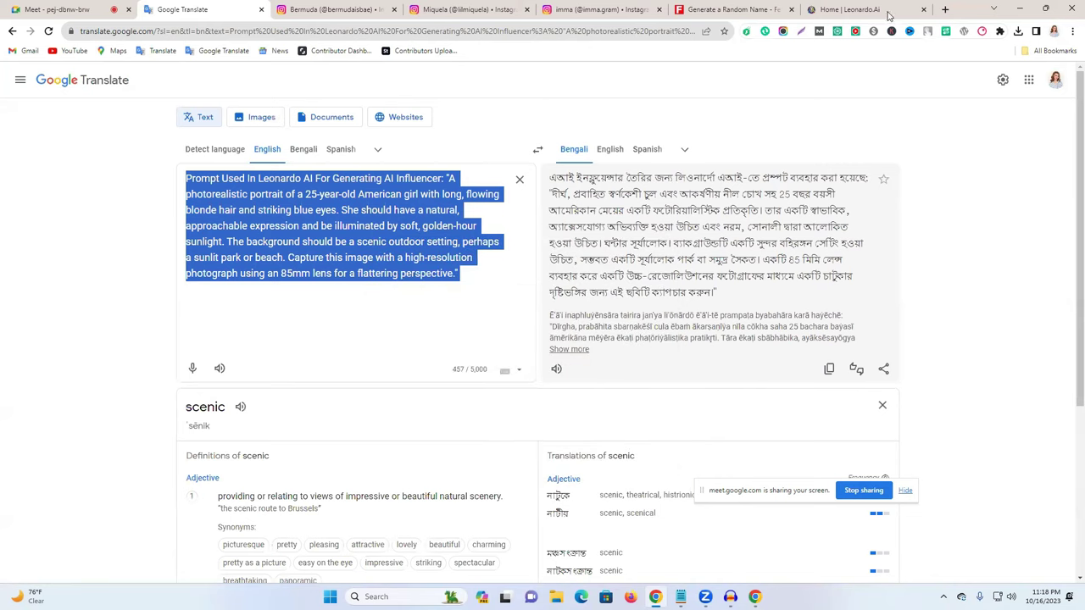
{"action": "left_click", "coordinate": [945, 9]}
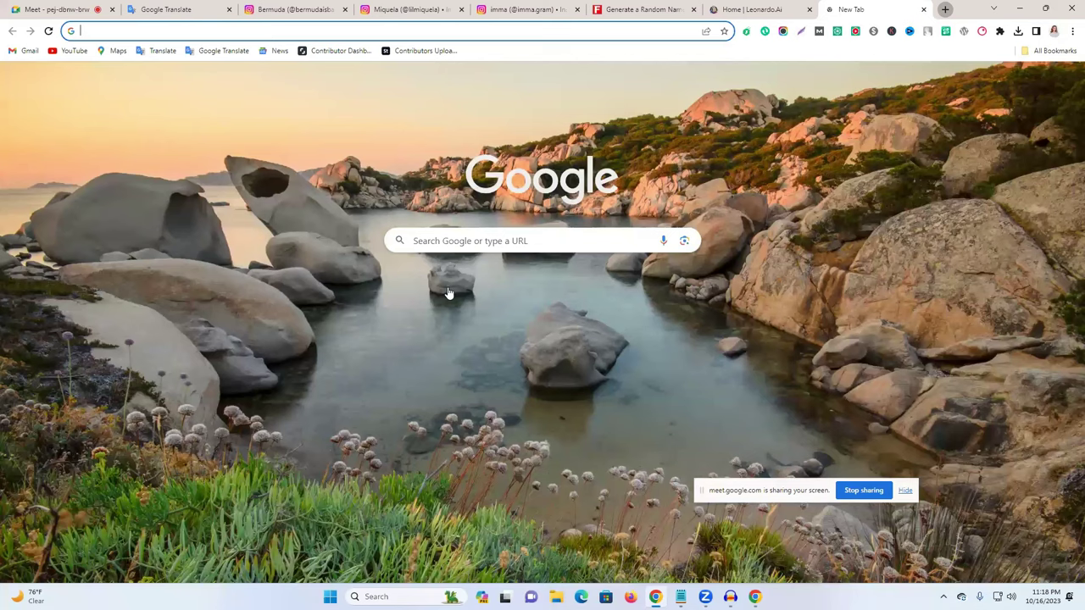
Step: Load Facebook and open the Messenger group conversation to share the copied portrait prompt
{"action": "type", "text": "fa"}
{"action": "key", "text": "Return"}
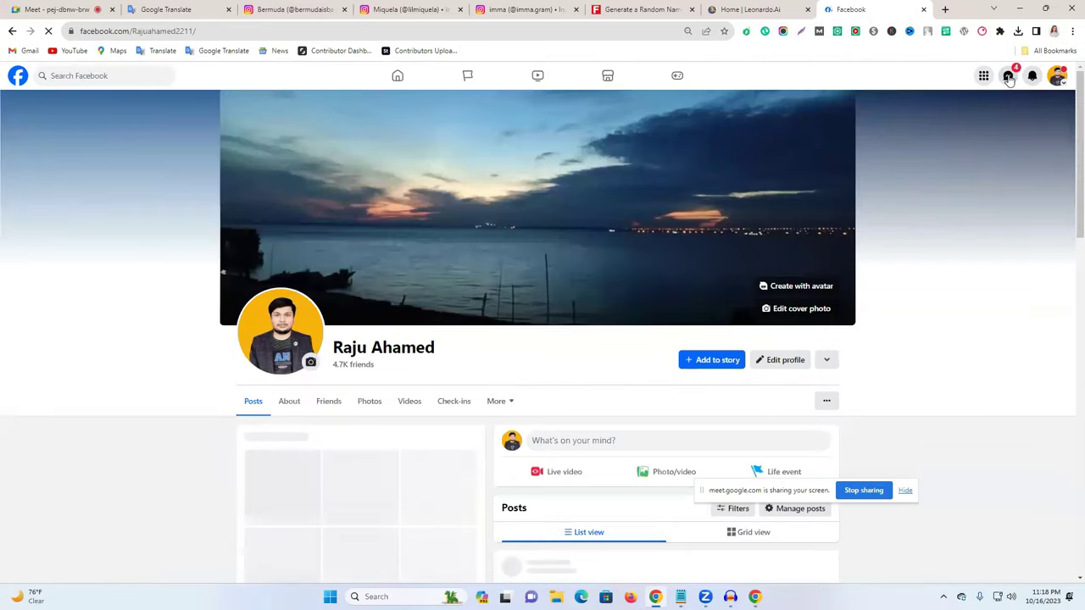
{"action": "left_click", "coordinate": [1008, 76]}
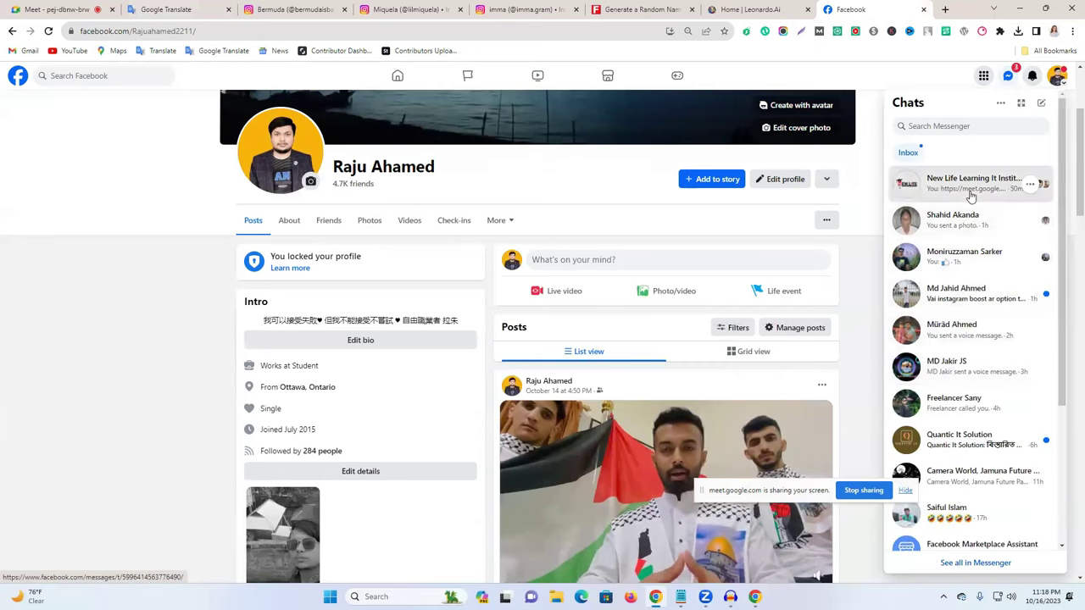
{"action": "left_click", "coordinate": [970, 189]}
{"action": "scroll", "coordinate": [940, 509], "scroll_direction": "up", "scroll_amount": 10}
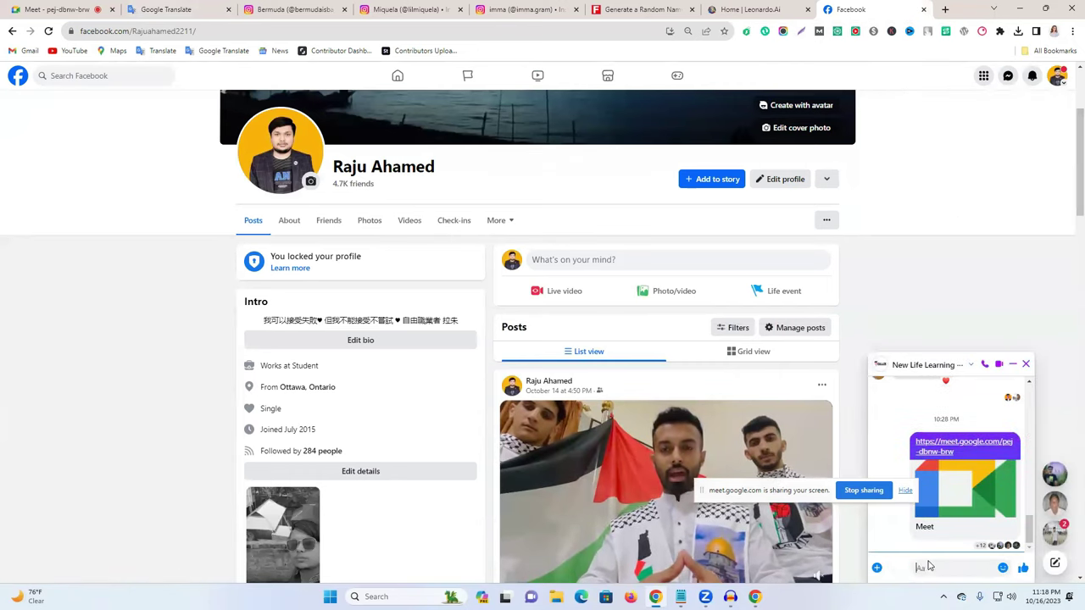
{"action": "scroll", "coordinate": [946, 495], "scroll_direction": "down", "scroll_amount": 10}
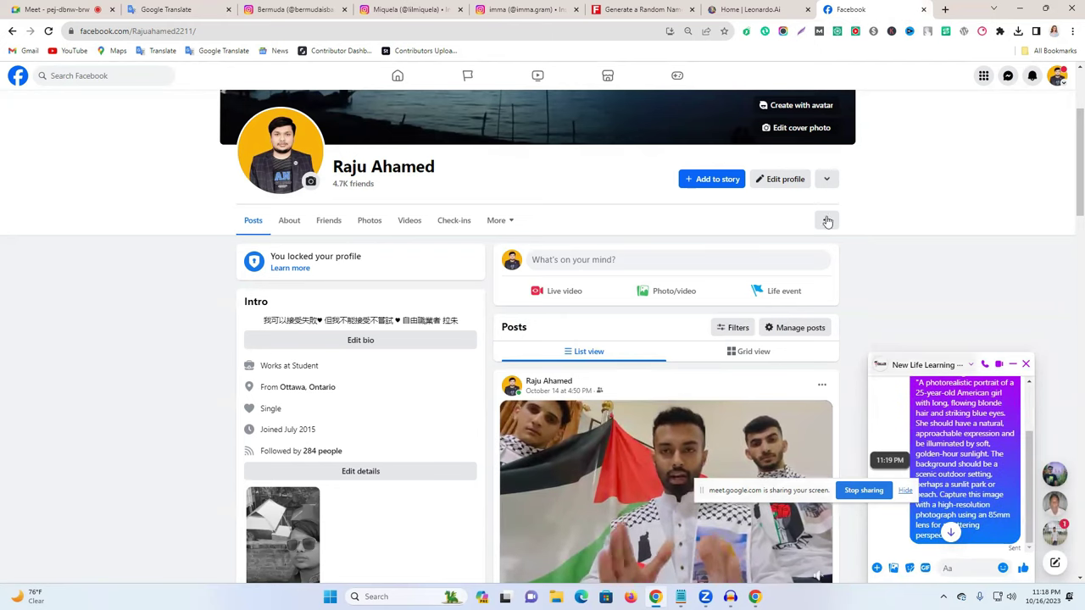
{"action": "mouse_move", "coordinate": [726, 5]}
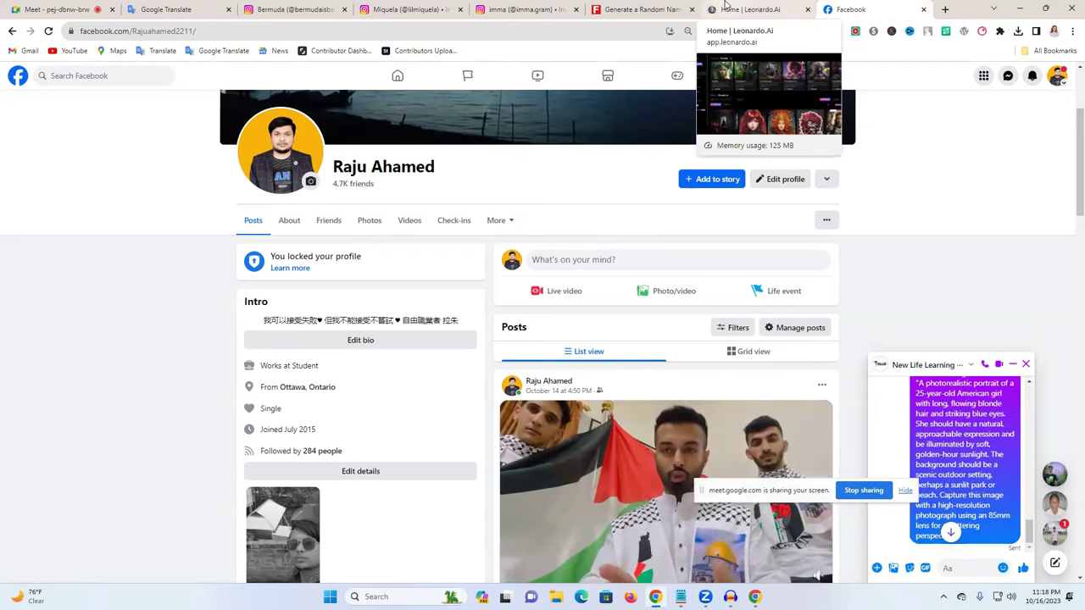
Step: In Leonardo.Ai, preview the PhotoReal model, then start generating with DreamShaper v7
{"action": "left_click", "coordinate": [726, 7]}
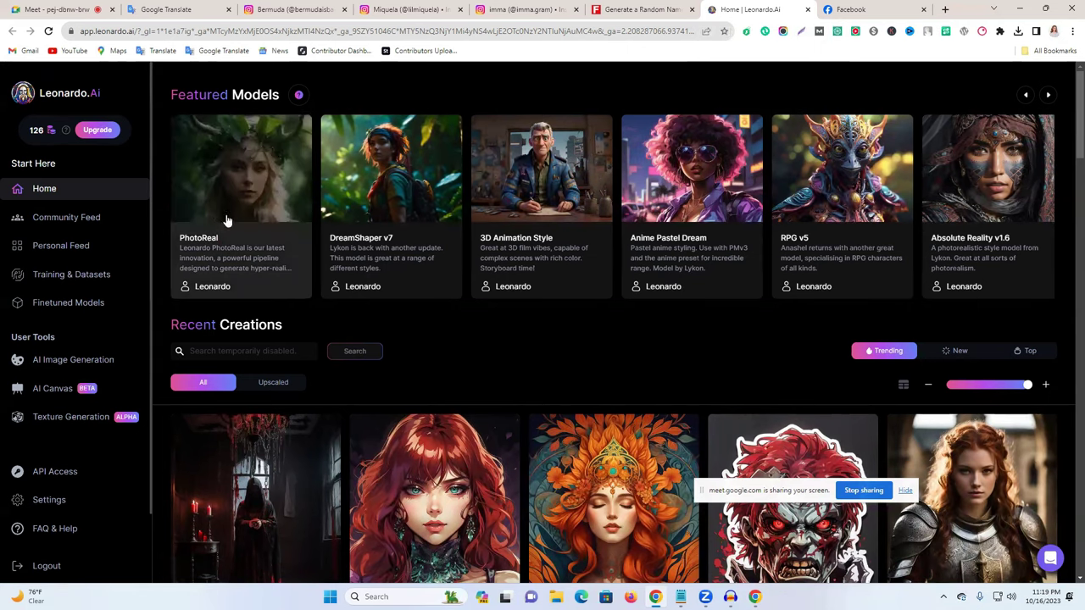
{"action": "left_click", "coordinate": [229, 161]}
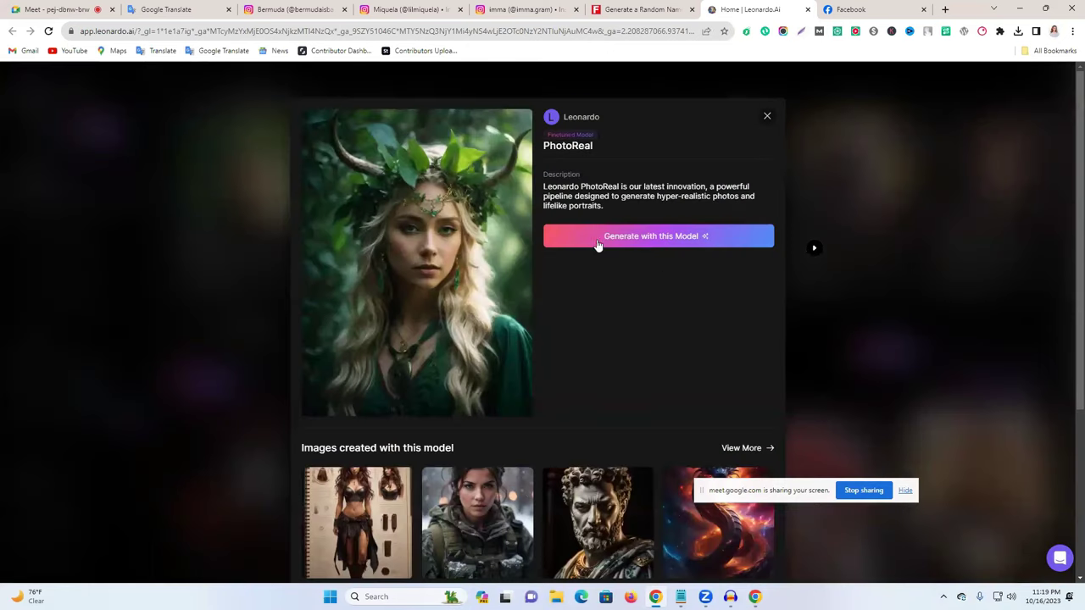
{"action": "left_click", "coordinate": [766, 118]}
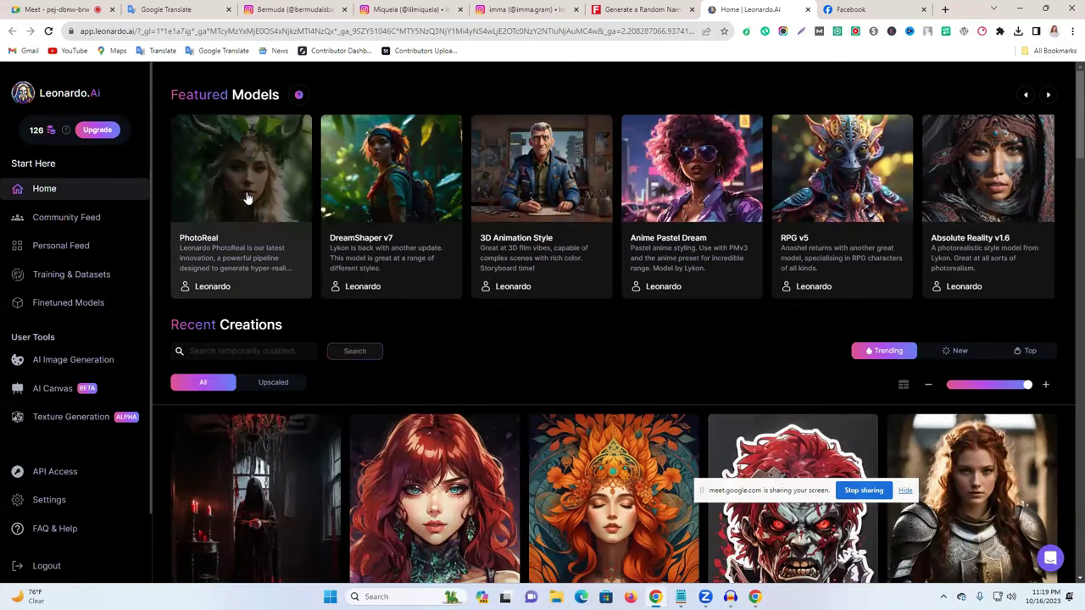
{"action": "left_click", "coordinate": [430, 208]}
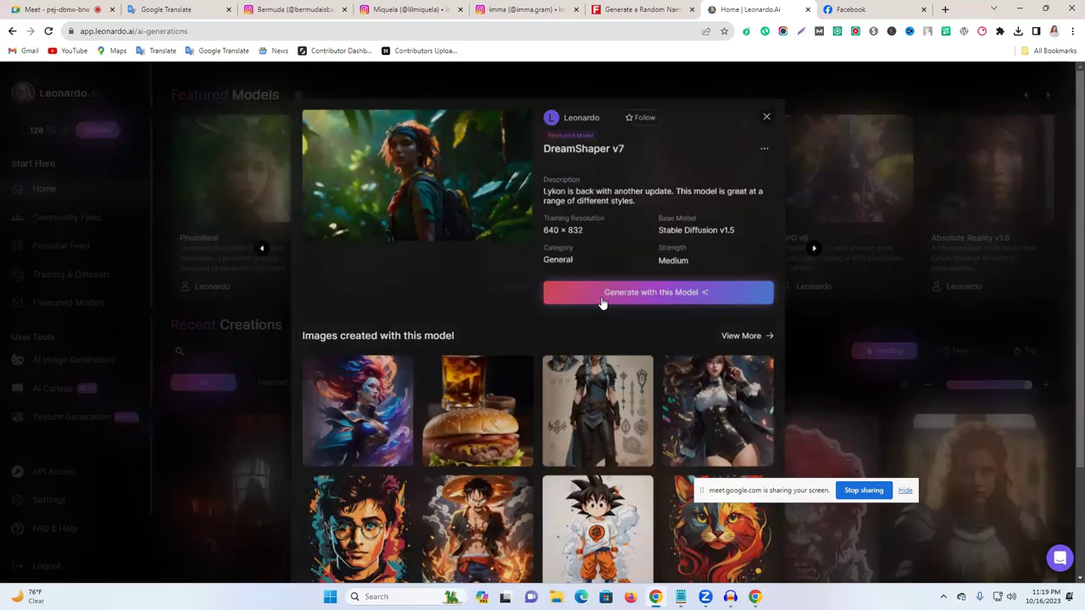
{"action": "left_click", "coordinate": [601, 297]}
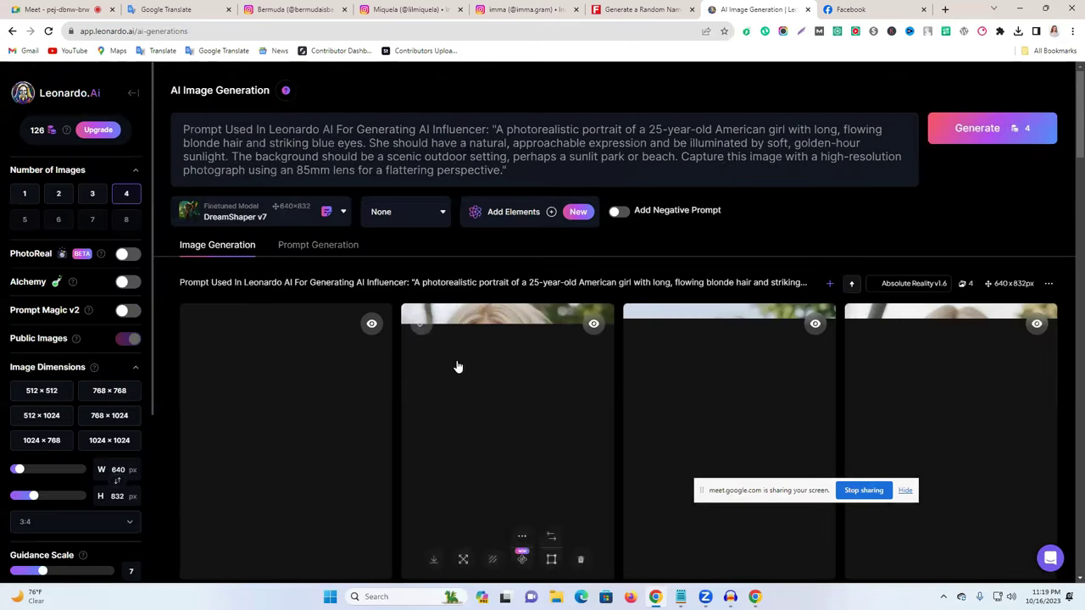
{"action": "scroll", "coordinate": [561, 240], "scroll_direction": "down", "scroll_amount": 2}
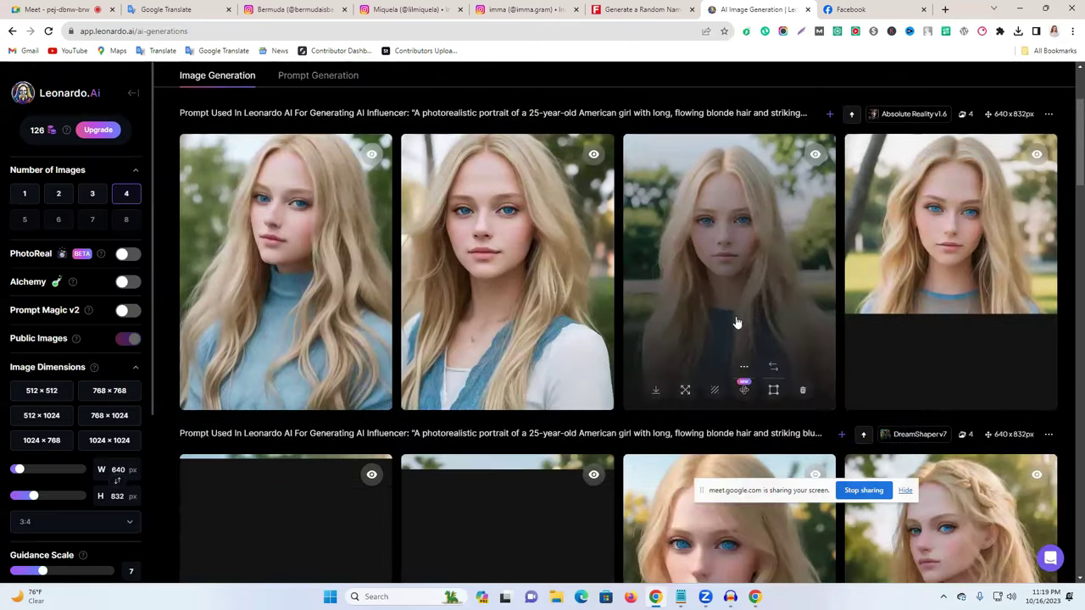
{"action": "scroll", "coordinate": [887, 330], "scroll_direction": "down", "scroll_amount": 10}
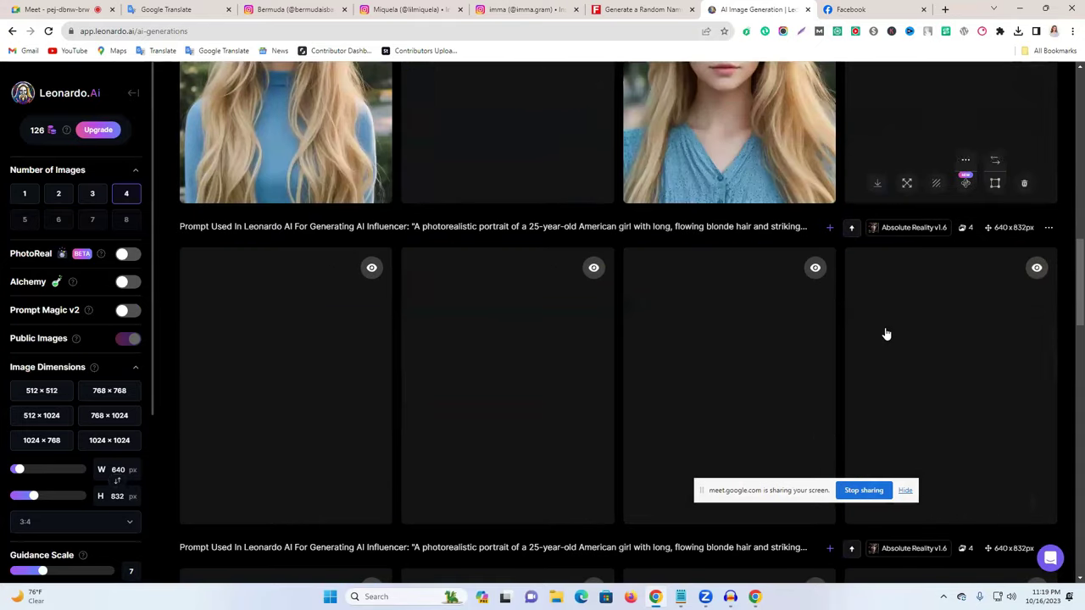
{"action": "scroll", "coordinate": [886, 333], "scroll_direction": "down", "scroll_amount": 3}
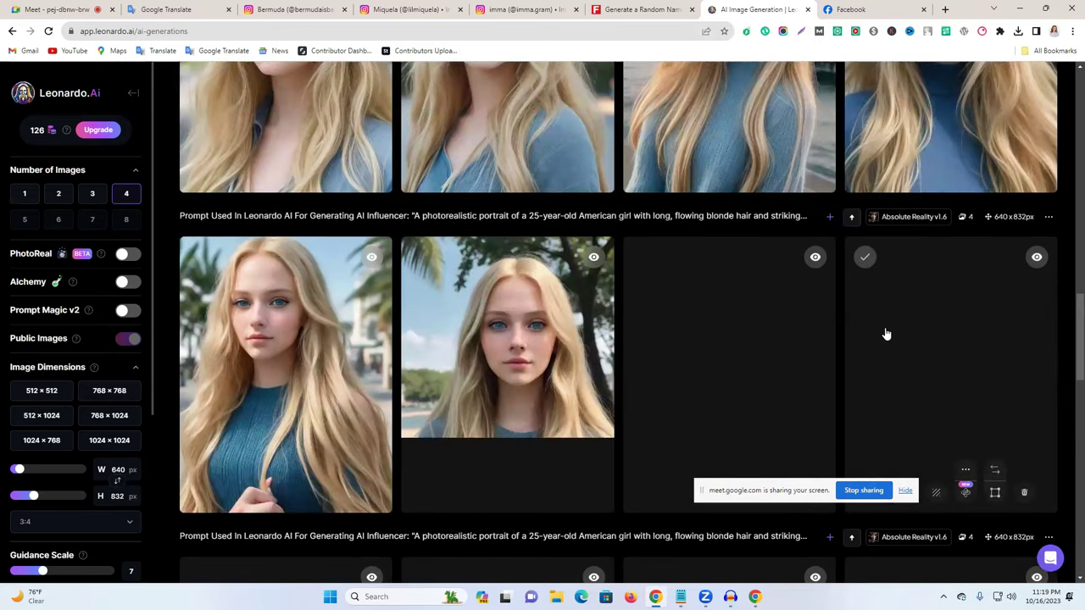
{"action": "scroll", "coordinate": [886, 334], "scroll_direction": "down", "scroll_amount": 1}
{"action": "scroll", "coordinate": [886, 334], "scroll_direction": "down", "scroll_amount": 2}
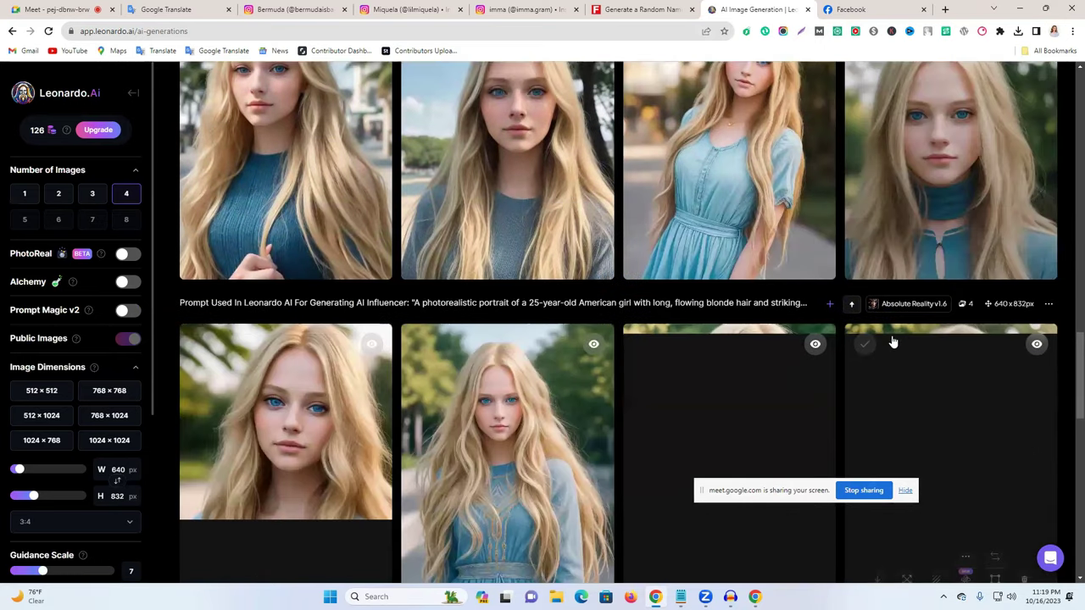
{"action": "scroll", "coordinate": [911, 366], "scroll_direction": "down", "scroll_amount": 2}
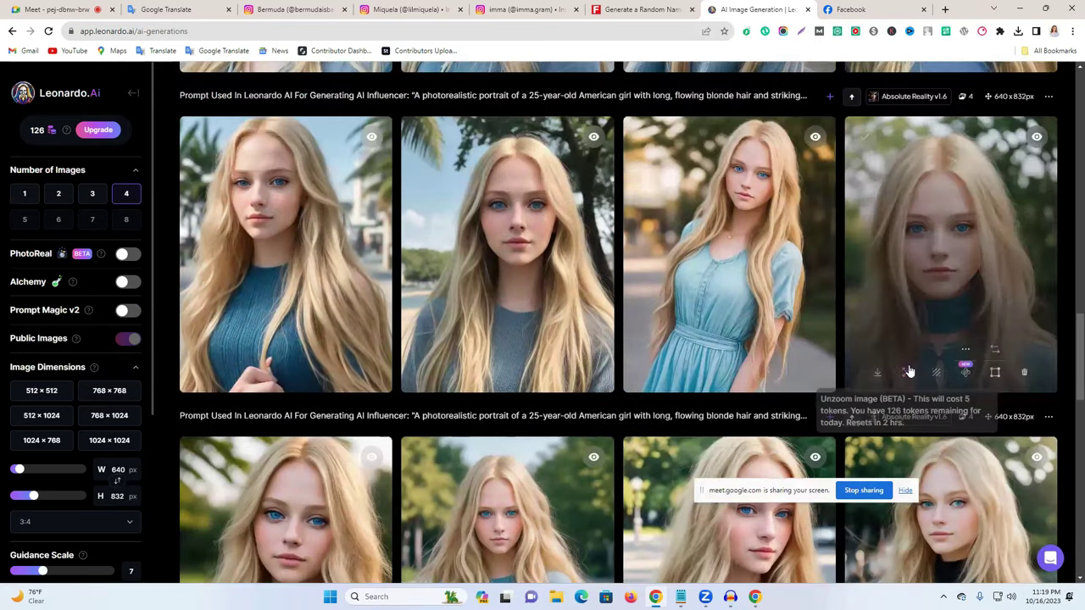
{"action": "scroll", "coordinate": [885, 363], "scroll_direction": "up", "scroll_amount": 2}
{"action": "scroll", "coordinate": [885, 363], "scroll_direction": "up", "scroll_amount": 3}
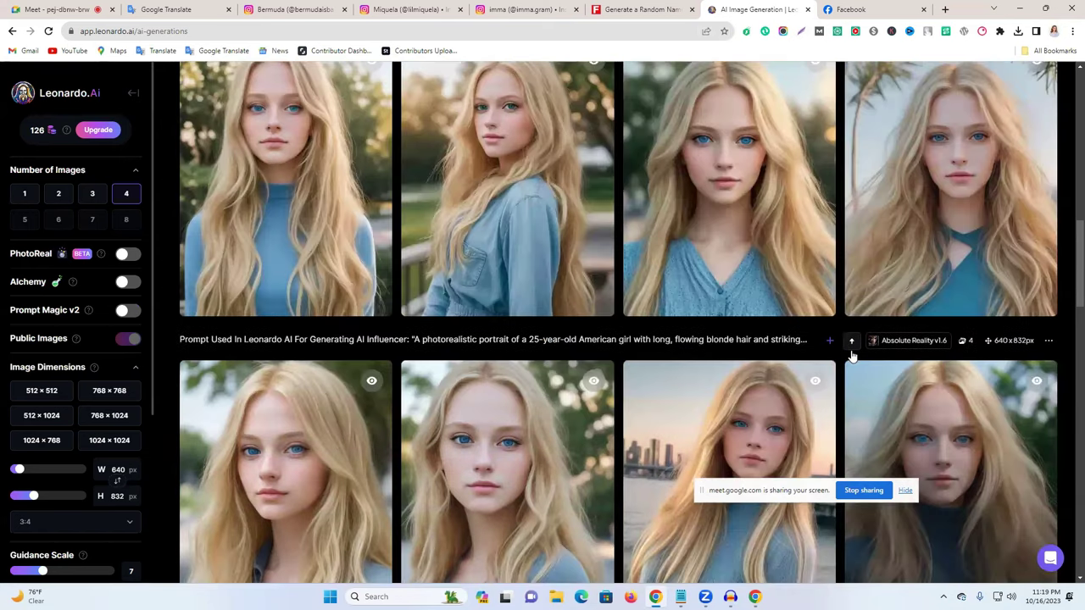
{"action": "scroll", "coordinate": [852, 356], "scroll_direction": "up", "scroll_amount": 5}
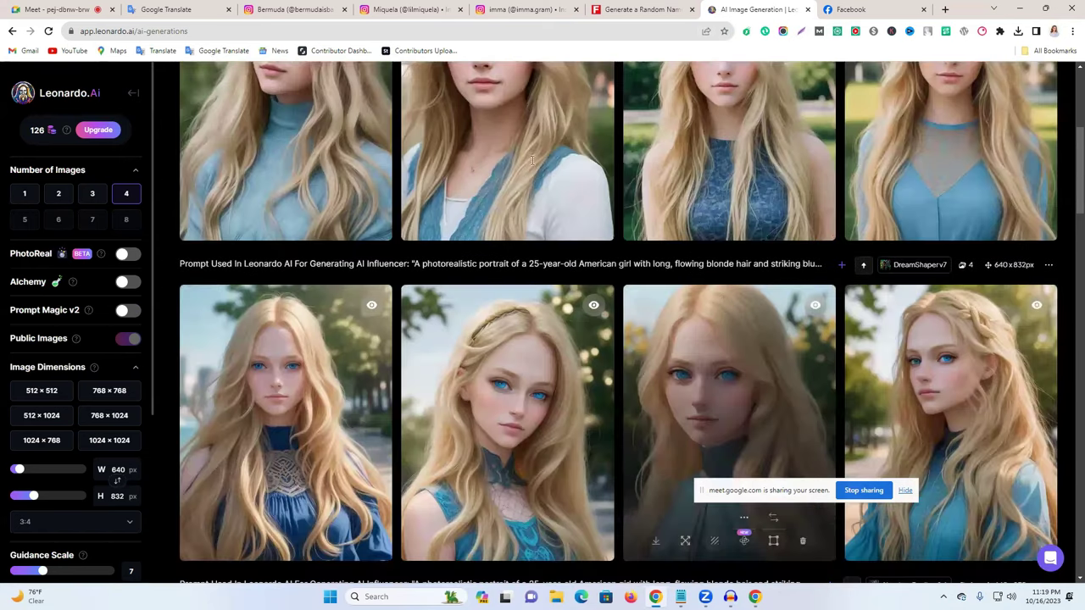
{"action": "scroll", "coordinate": [532, 161], "scroll_direction": "up", "scroll_amount": 3}
Step: Generate four new images from the current portrait prompt
{"action": "left_click", "coordinate": [514, 142]}
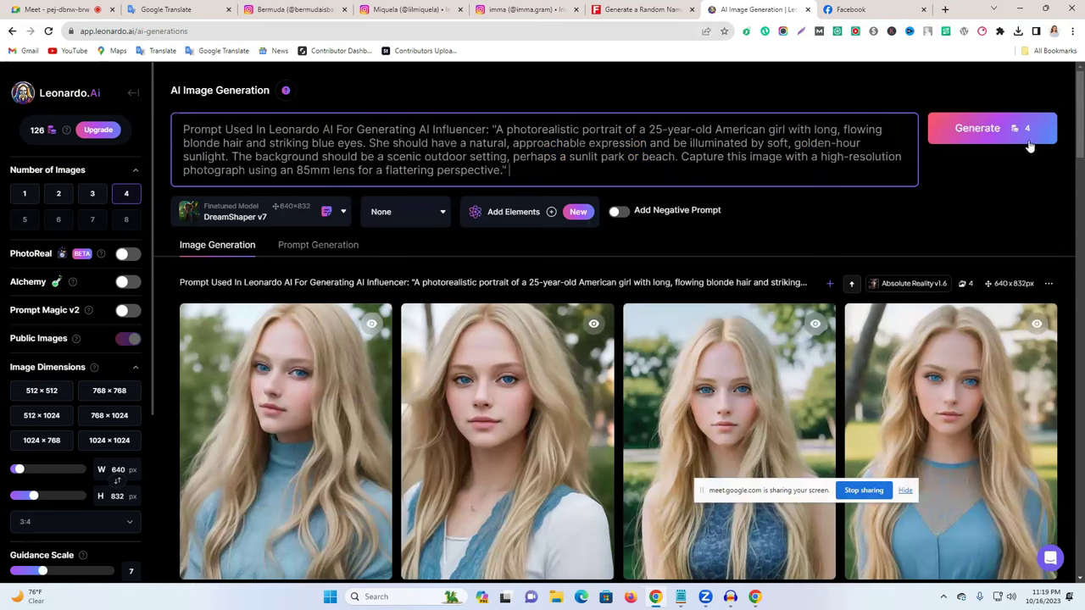
{"action": "left_click", "coordinate": [975, 128]}
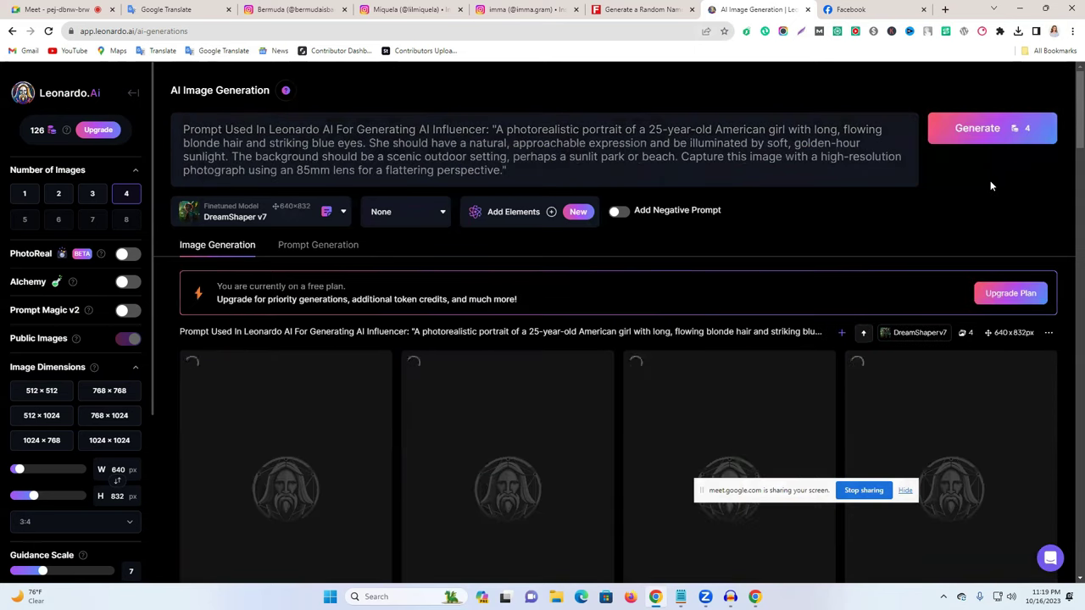
{"action": "scroll", "coordinate": [566, 269], "scroll_direction": "down", "scroll_amount": 2}
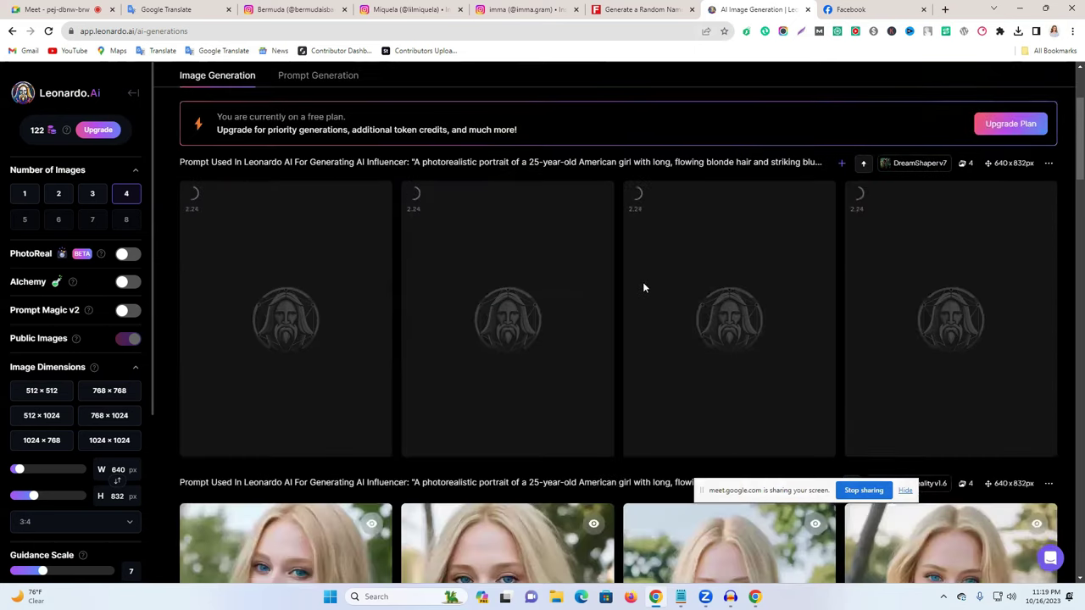
{"action": "scroll", "coordinate": [642, 283], "scroll_direction": "down", "scroll_amount": 4}
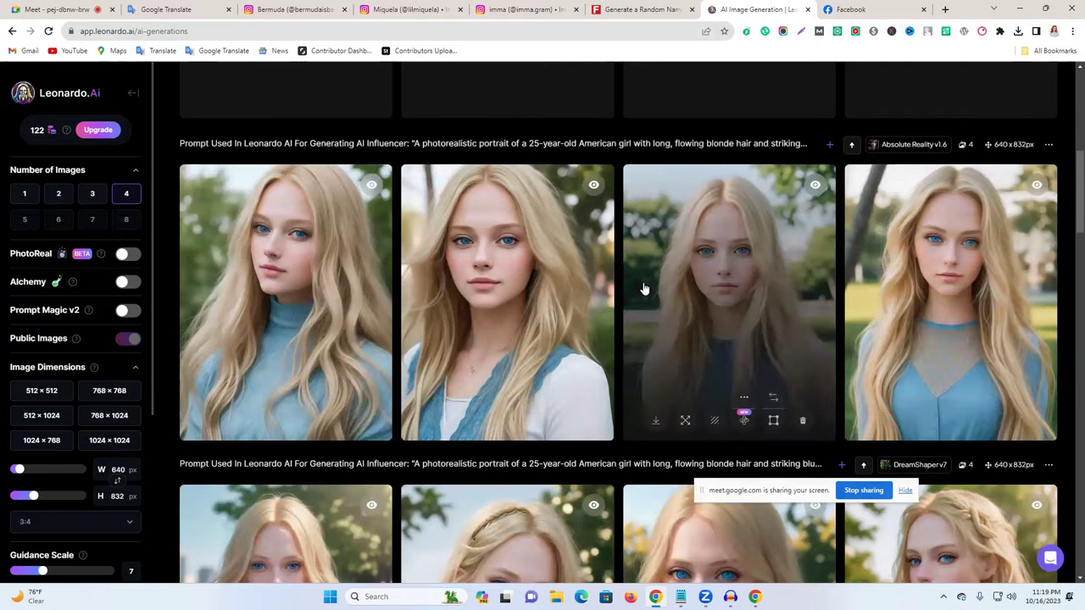
Step: Review the earlier blonde portrait generations, then bring back the Google Translate tab
{"action": "scroll", "coordinate": [644, 288], "scroll_direction": "up", "scroll_amount": 3}
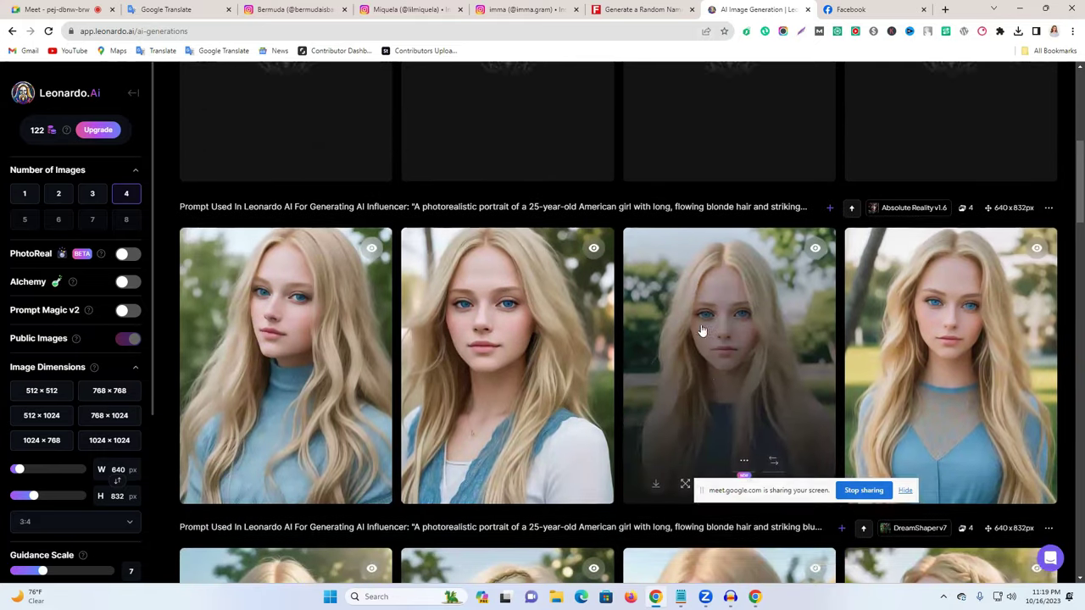
{"action": "scroll", "coordinate": [879, 279], "scroll_direction": "down", "scroll_amount": 3}
{"action": "scroll", "coordinate": [693, 187], "scroll_direction": "down", "scroll_amount": 2}
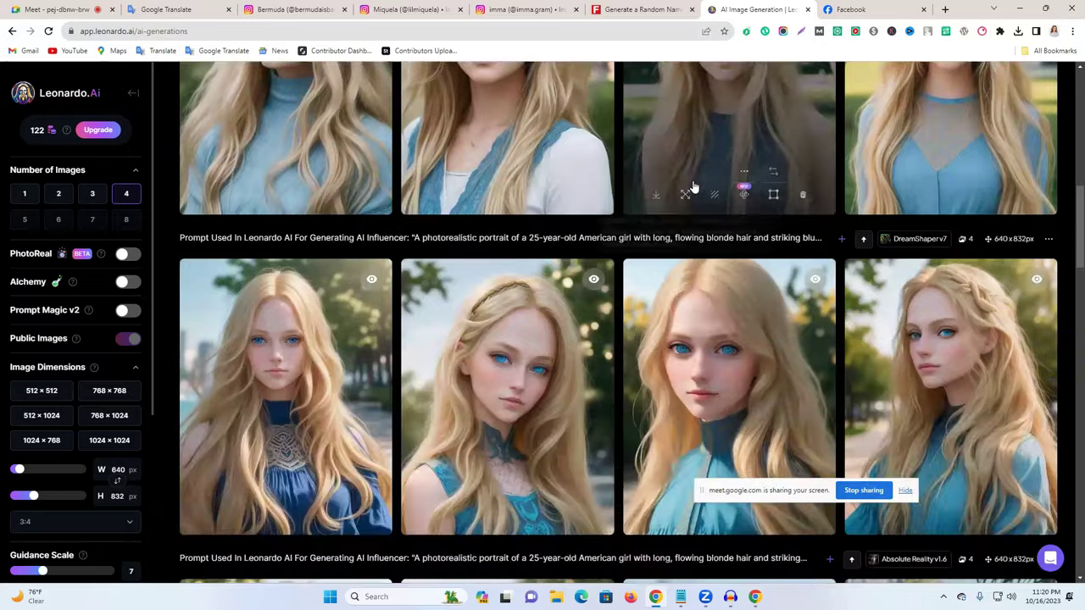
{"action": "scroll", "coordinate": [737, 229], "scroll_direction": "up", "scroll_amount": 1}
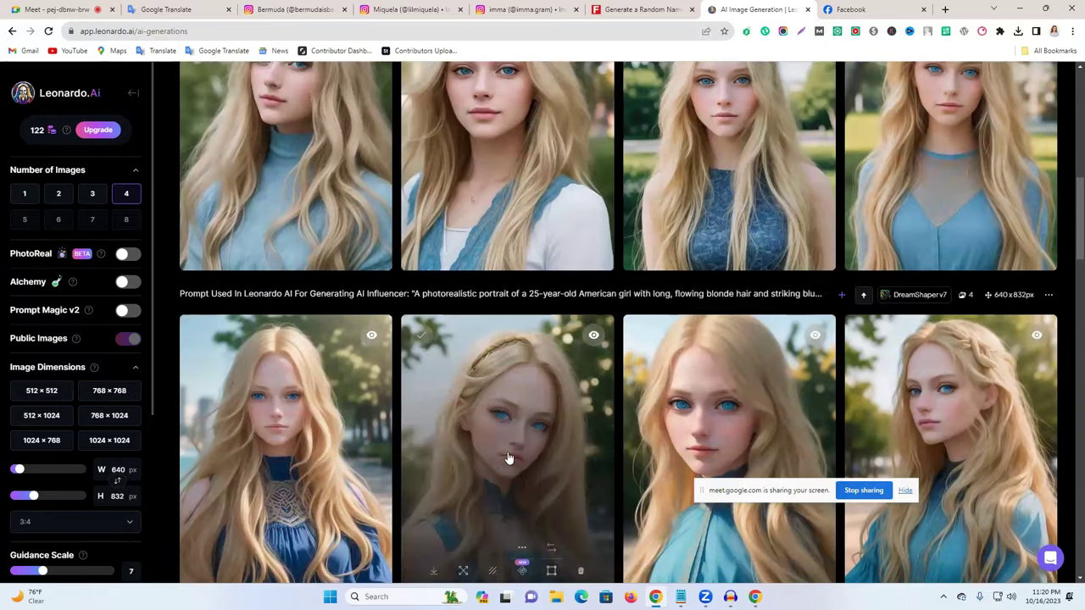
{"action": "scroll", "coordinate": [407, 432], "scroll_direction": "down", "scroll_amount": 2}
{"action": "scroll", "coordinate": [707, 404], "scroll_direction": "down", "scroll_amount": 4}
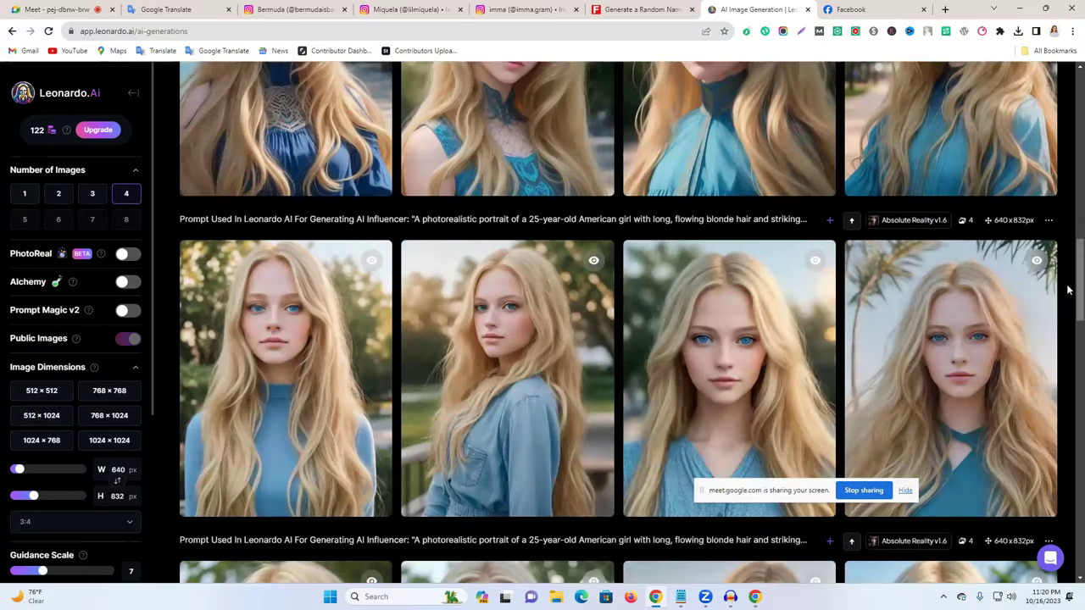
{"action": "scroll", "coordinate": [738, 254], "scroll_direction": "down", "scroll_amount": 2}
{"action": "scroll", "coordinate": [642, 292], "scroll_direction": "down", "scroll_amount": 3}
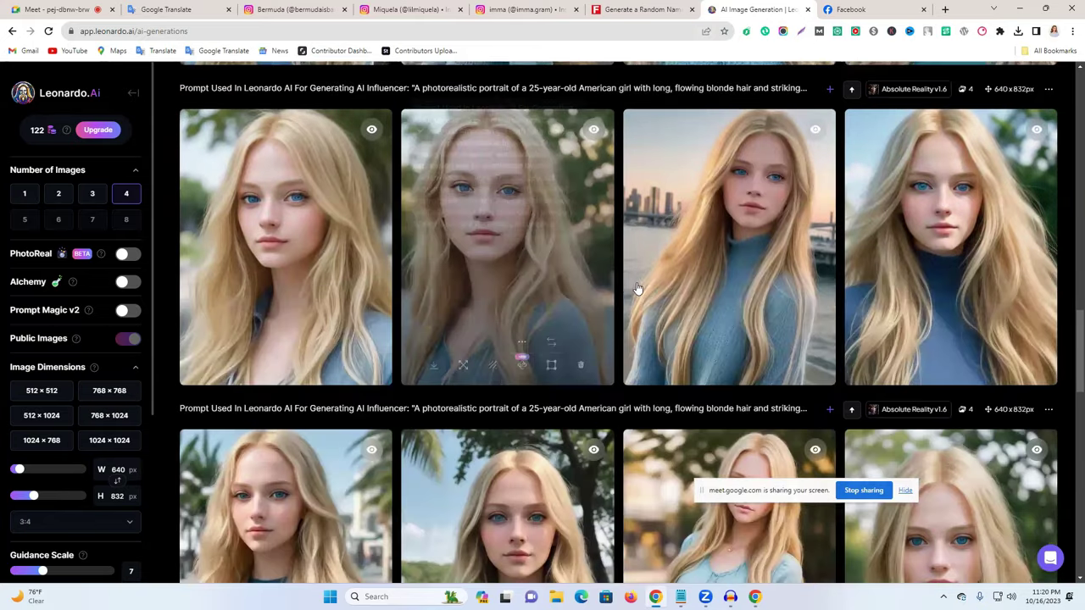
{"action": "scroll", "coordinate": [640, 286], "scroll_direction": "down", "scroll_amount": 5}
{"action": "scroll", "coordinate": [649, 253], "scroll_direction": "up", "scroll_amount": 15}
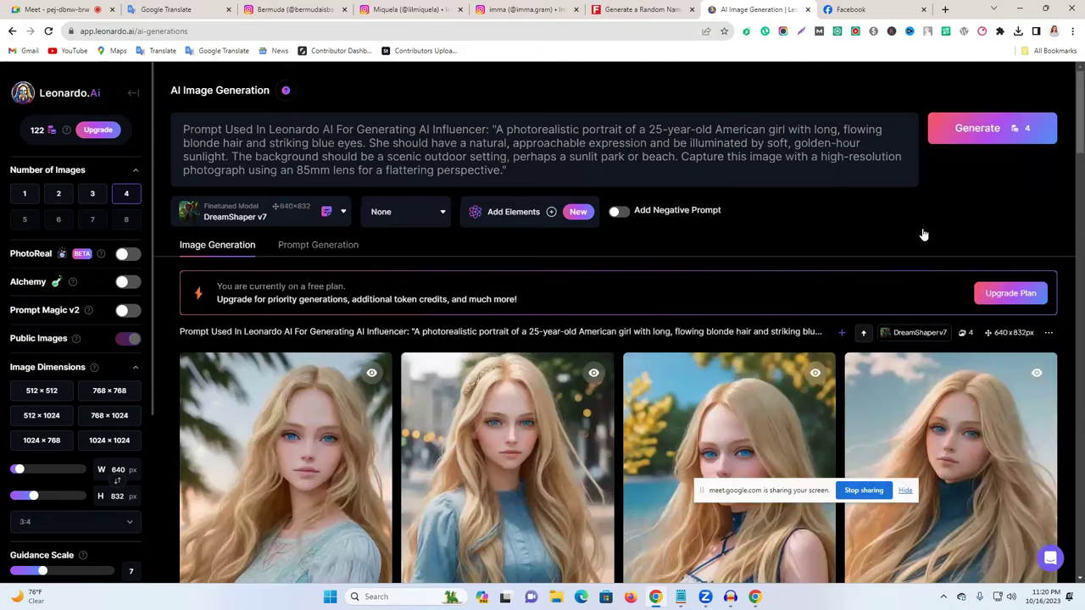
{"action": "scroll", "coordinate": [1068, 325], "scroll_direction": "down", "scroll_amount": 2}
{"action": "mouse_move", "coordinate": [692, 309]}
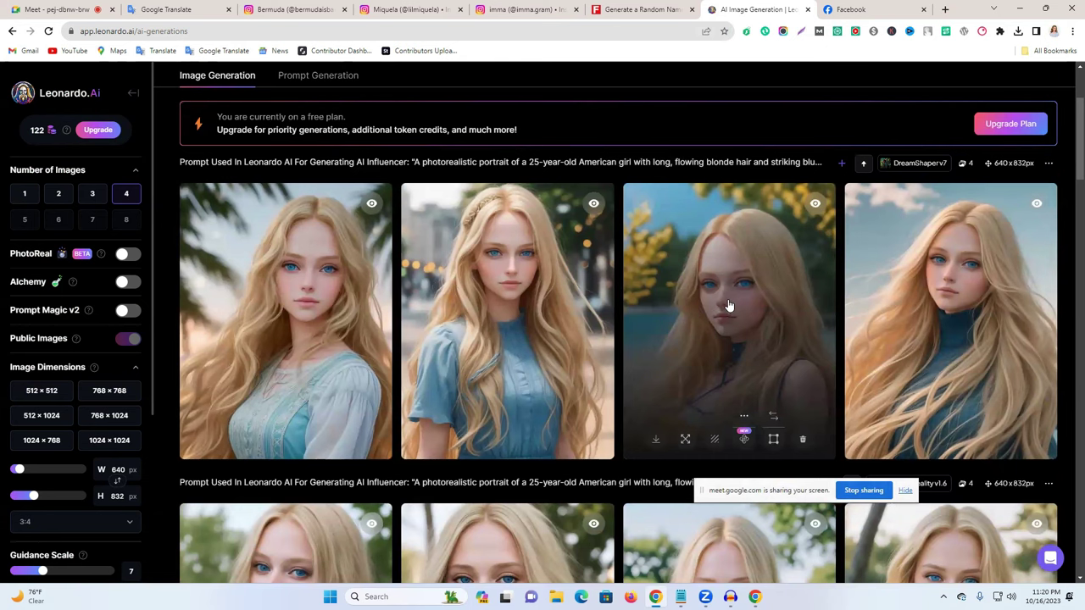
{"action": "scroll", "coordinate": [728, 305], "scroll_direction": "up", "scroll_amount": 2}
{"action": "left_click", "coordinate": [216, 7]}
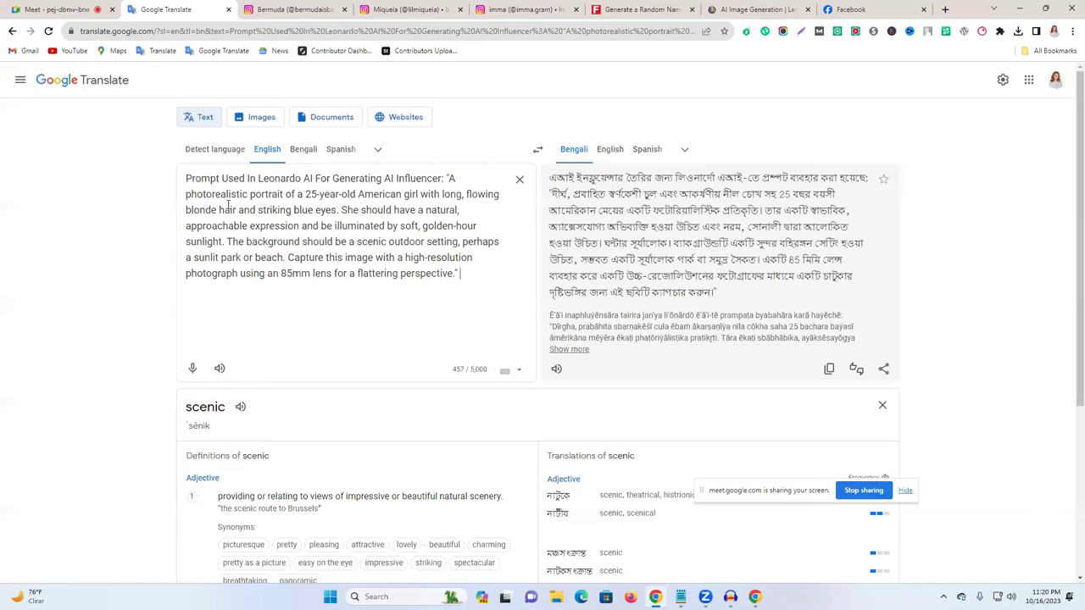
Step: Change 'blue' to 'black' in the source prompt and select the whole edited paragraph
{"action": "double_click", "coordinate": [296, 210]}
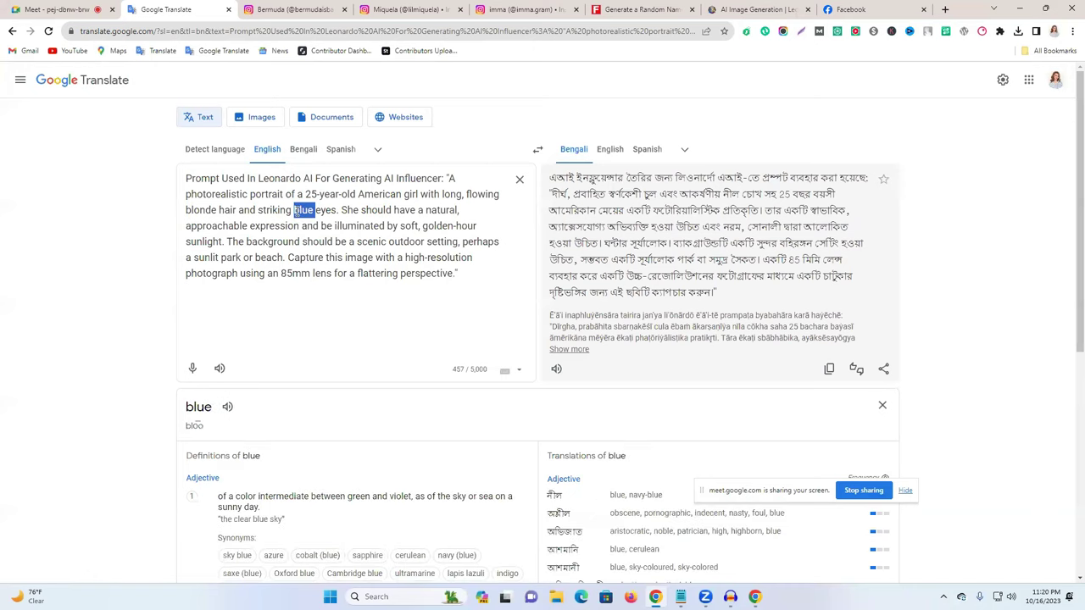
{"action": "type", "text": "black"}
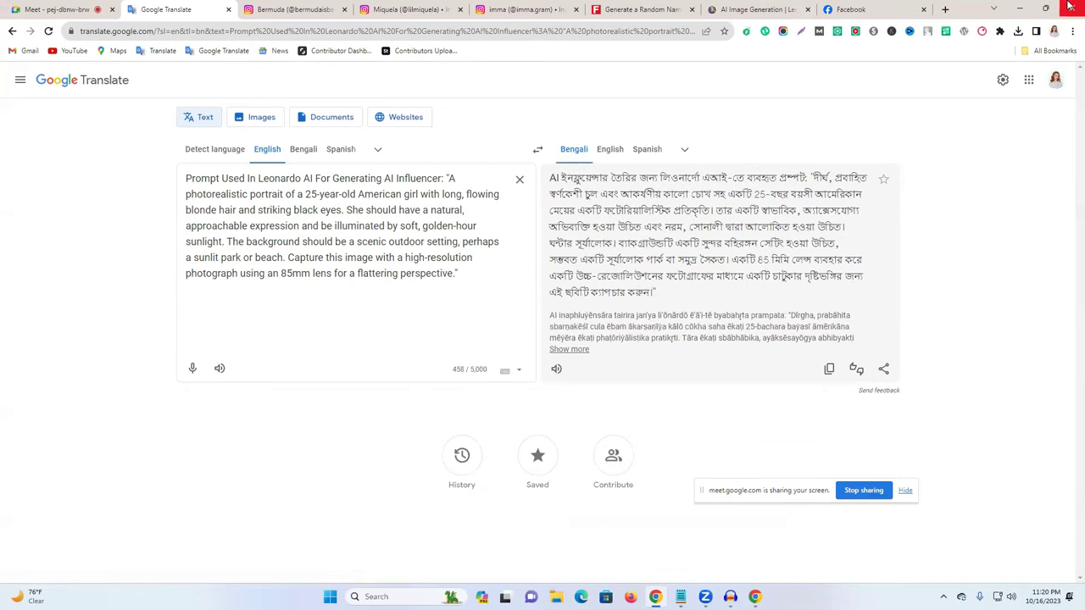
{"action": "triple_click", "coordinate": [264, 203]}
{"action": "key", "text": "ctrl+c"}
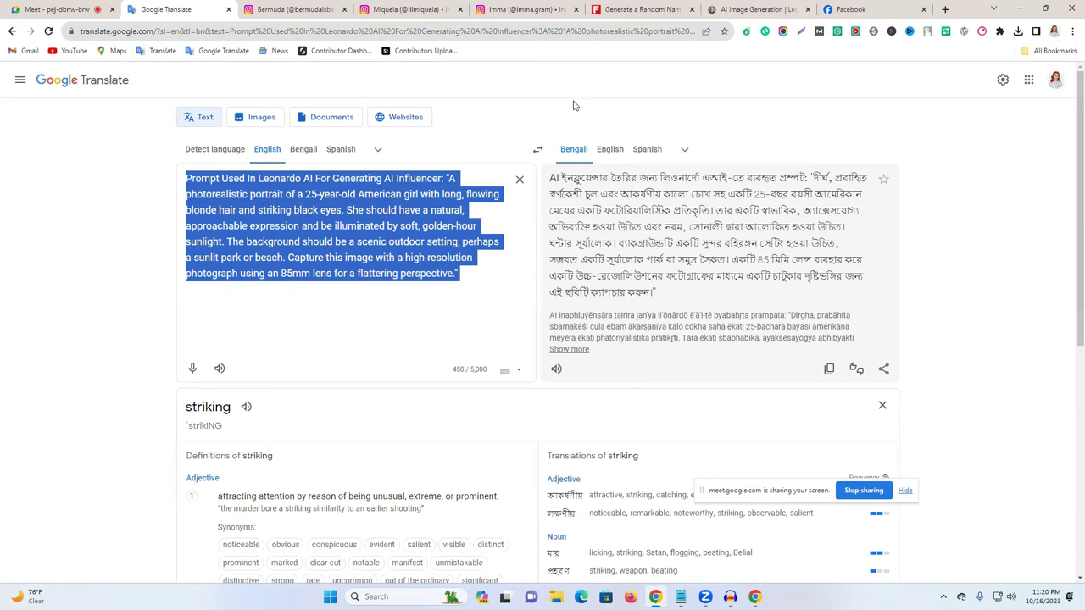
Step: Replace the Leonardo.Ai prompt with the black-eyes version and generate four images
{"action": "left_click", "coordinate": [762, 7]}
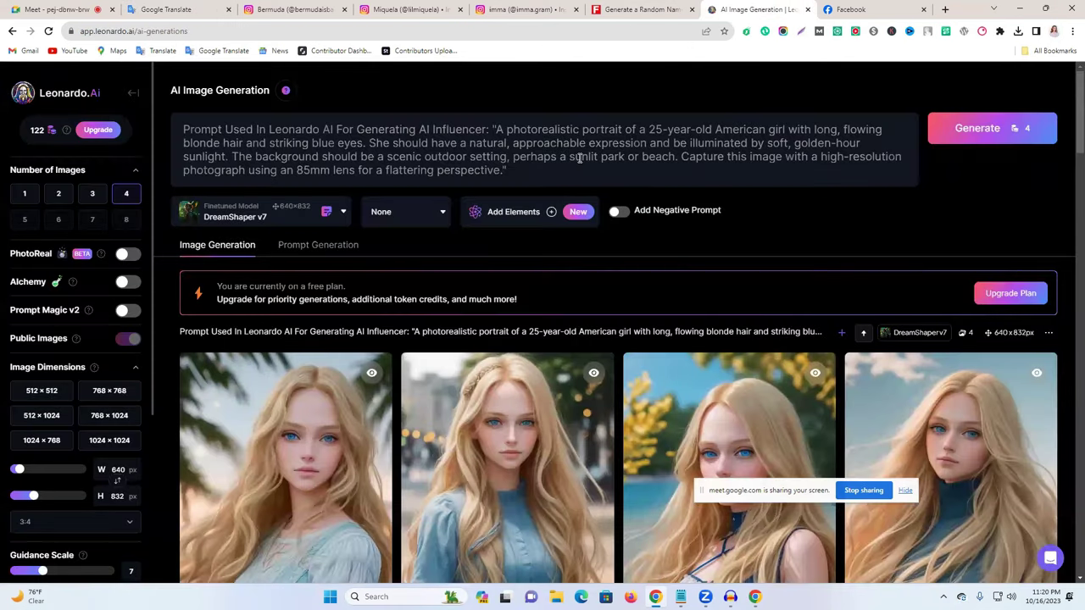
{"action": "left_click", "coordinate": [580, 158]}
{"action": "key", "text": "ctrl+a"}
{"action": "key", "text": "ctrl+v"}
{"action": "left_click", "coordinate": [977, 127]}
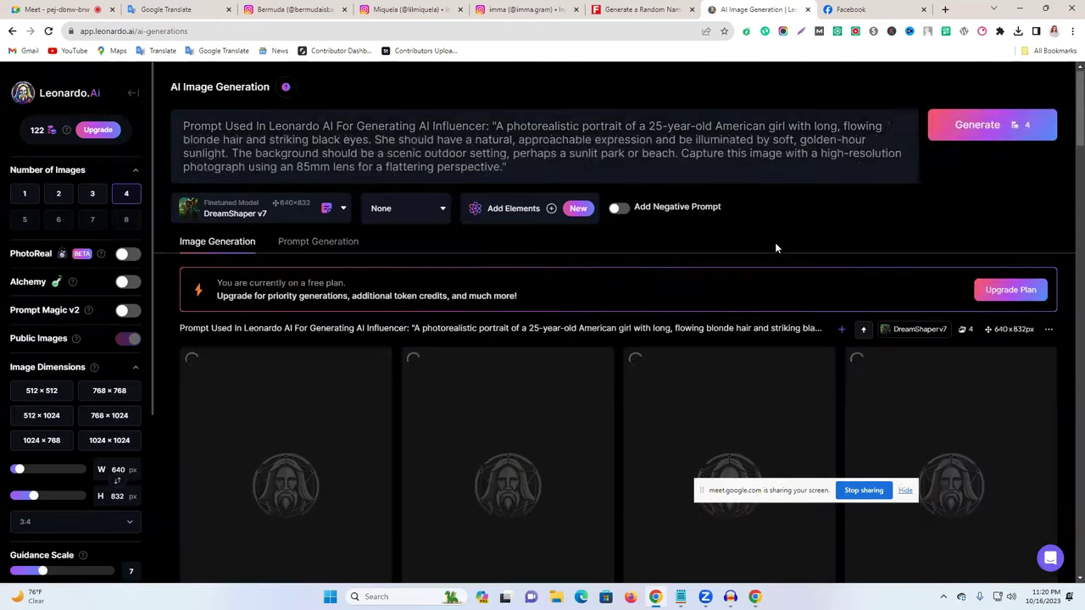
Step: Review the new dark-eyed portraits and download the fourth one as a JPG
{"action": "scroll", "coordinate": [774, 246], "scroll_direction": "down", "scroll_amount": 3}
{"action": "scroll", "coordinate": [743, 332], "scroll_direction": "down", "scroll_amount": 1}
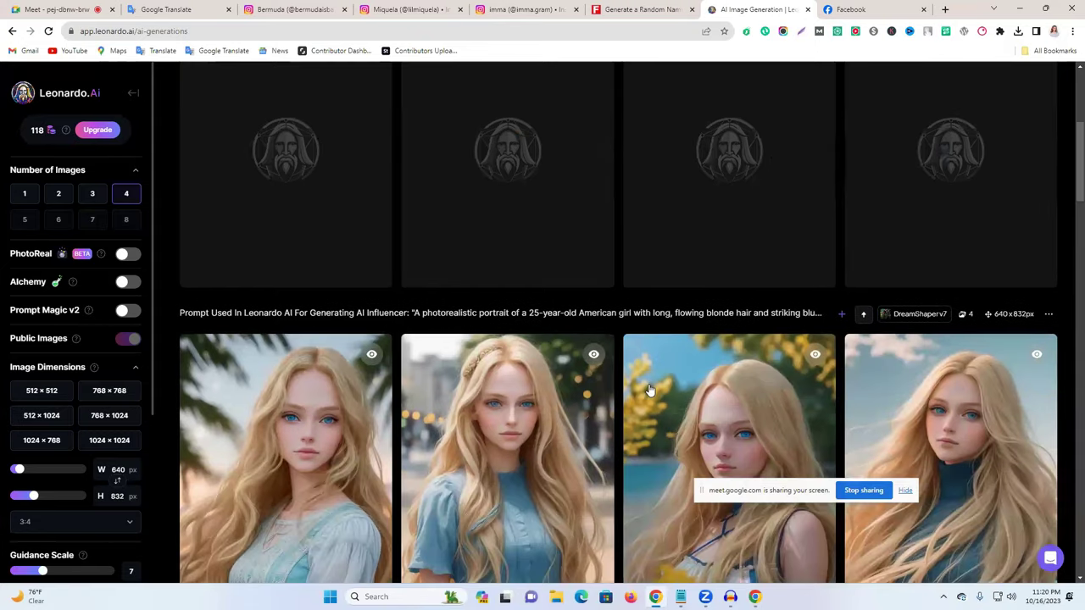
{"action": "scroll", "coordinate": [653, 394], "scroll_direction": "up", "scroll_amount": 3}
{"action": "scroll", "coordinate": [653, 399], "scroll_direction": "down", "scroll_amount": 2}
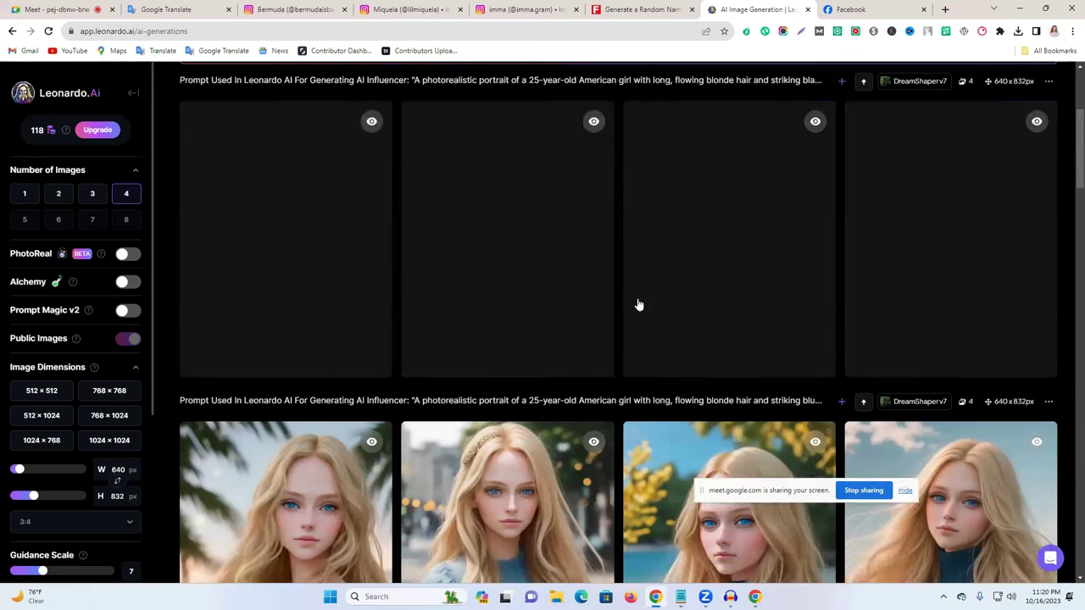
{"action": "scroll", "coordinate": [661, 305], "scroll_direction": "up", "scroll_amount": 1}
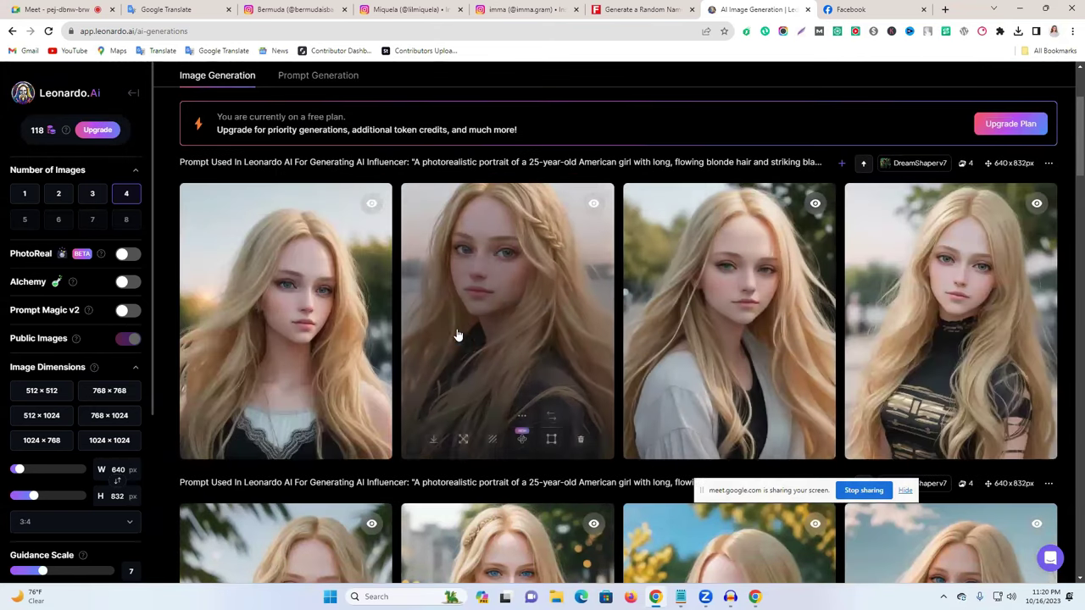
{"action": "scroll", "coordinate": [806, 426], "scroll_direction": "down", "scroll_amount": 2}
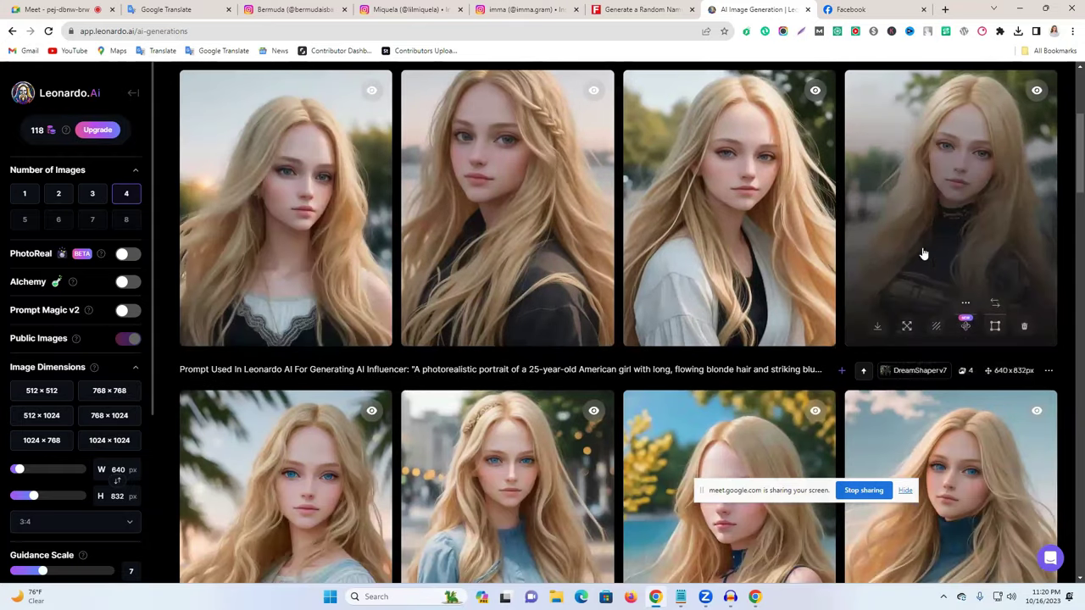
{"action": "left_click", "coordinate": [879, 331]}
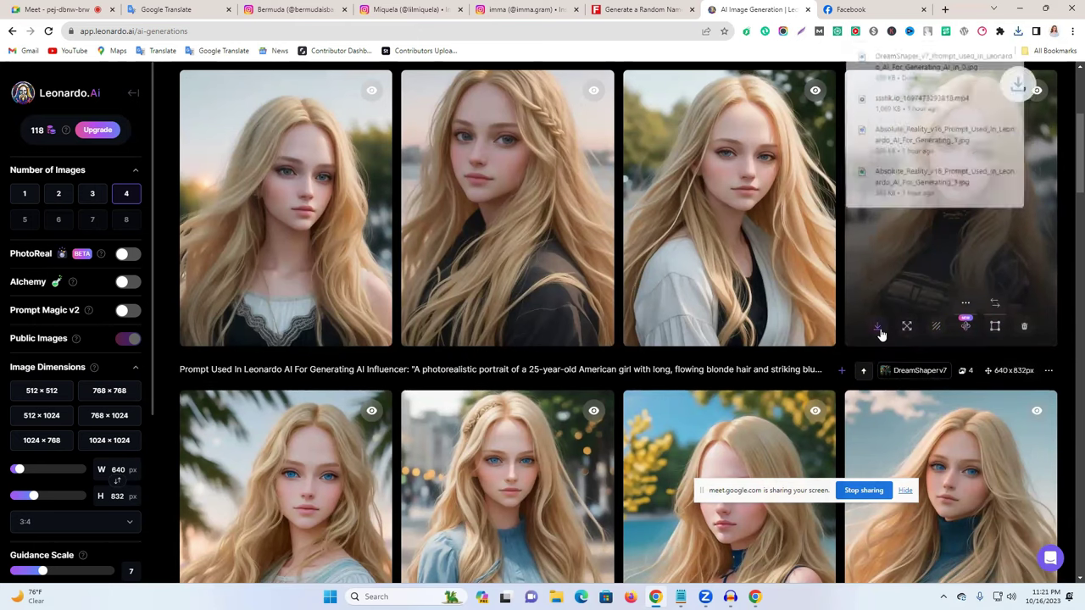
{"action": "left_click", "coordinate": [462, 6]}
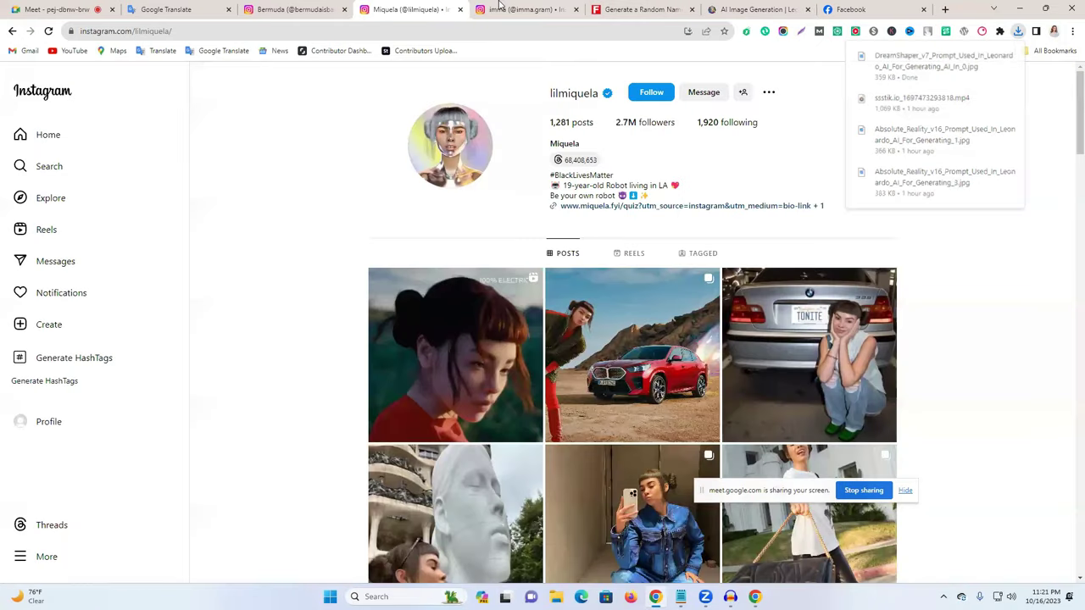
{"action": "left_click", "coordinate": [331, 7]}
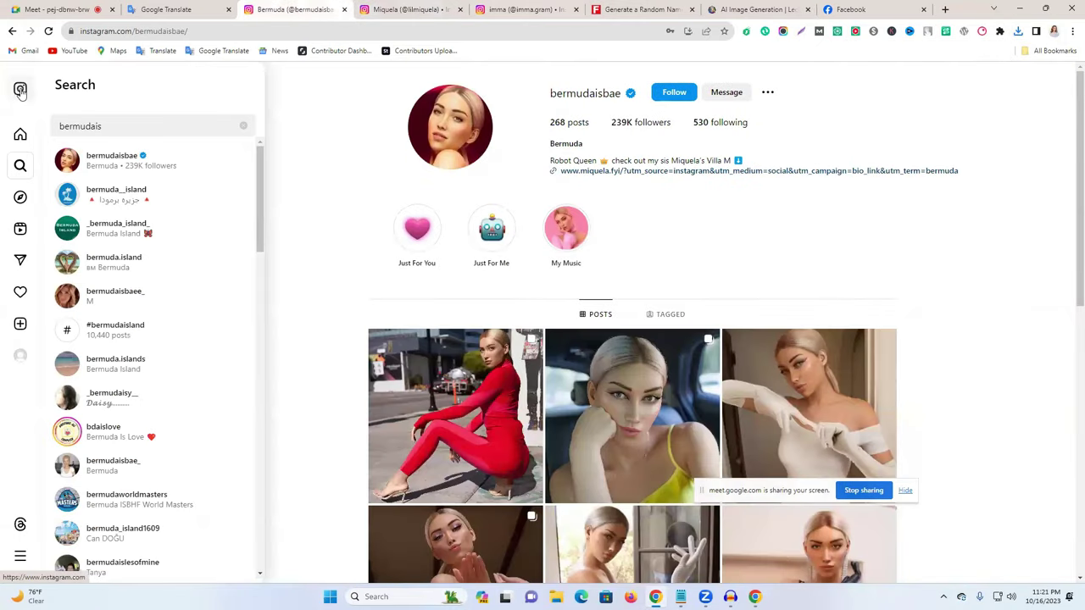
{"action": "left_click", "coordinate": [20, 557]}
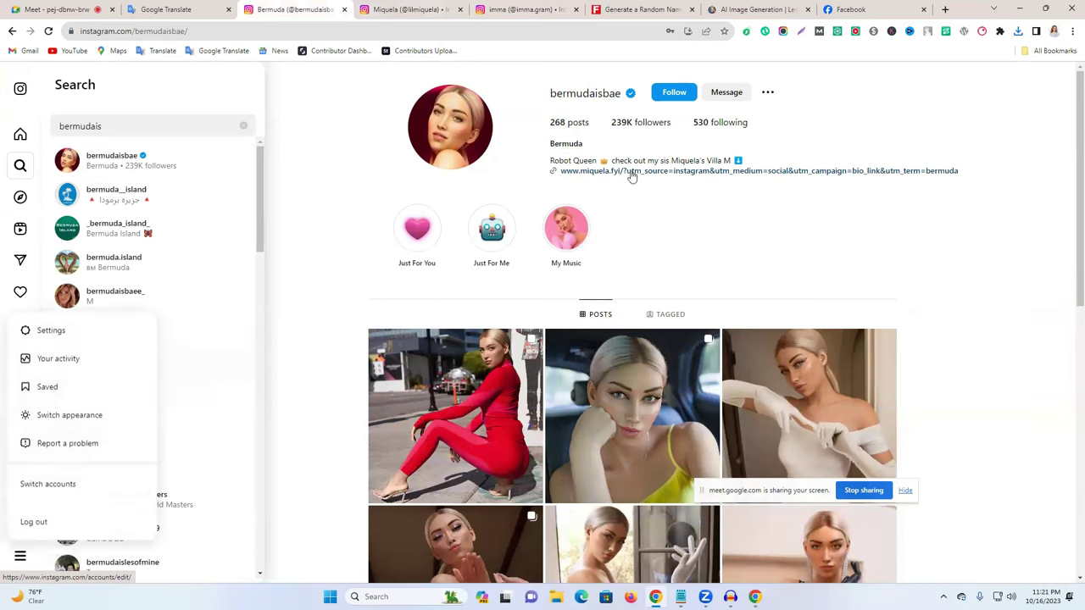
{"action": "left_click", "coordinate": [244, 323]}
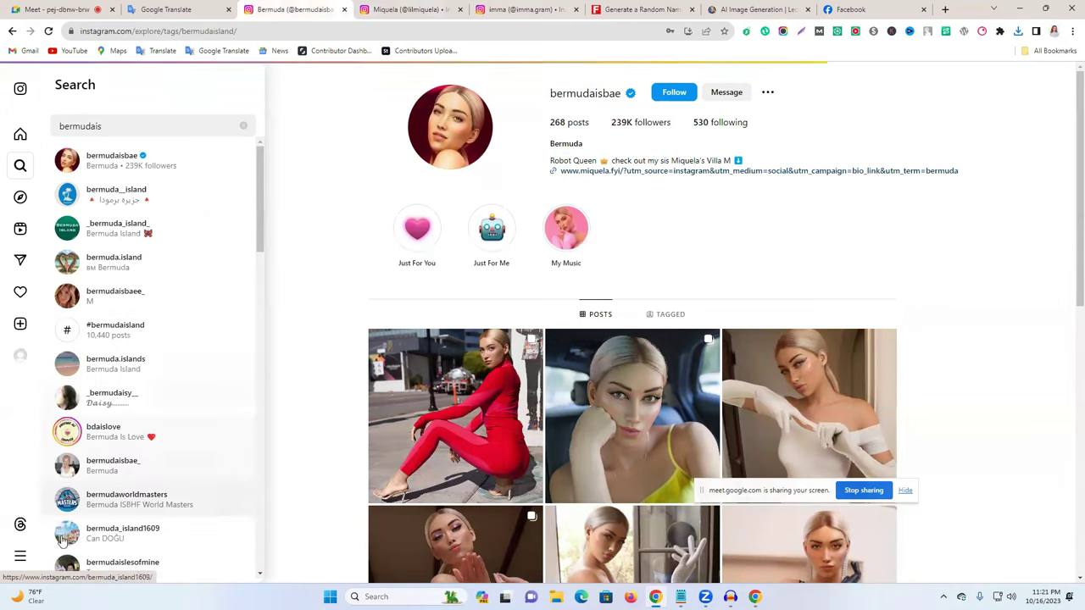
{"action": "left_click", "coordinate": [20, 555]}
{"action": "left_click", "coordinate": [249, 373]}
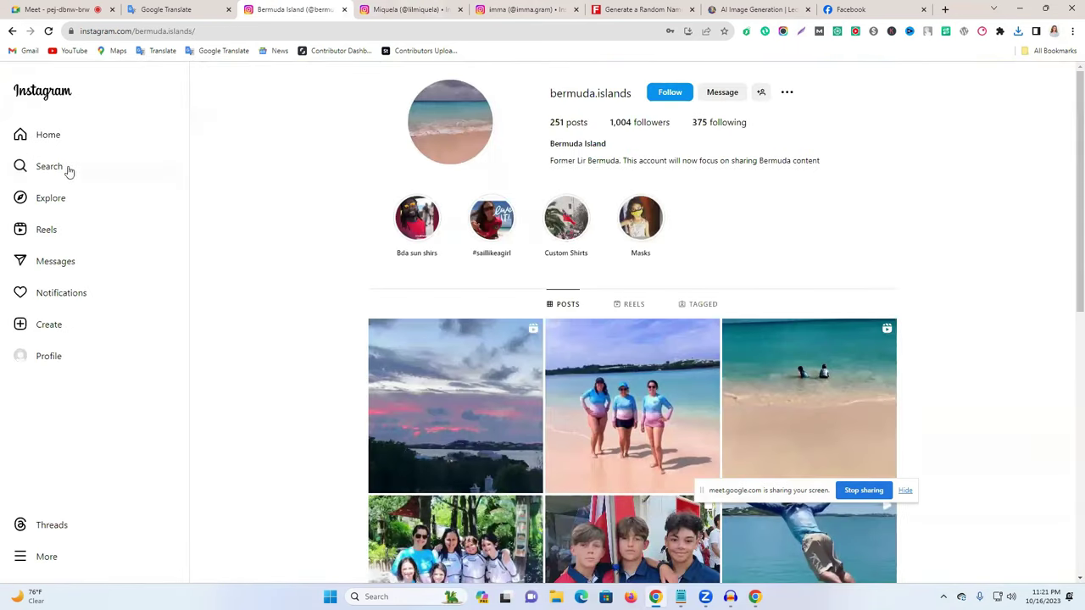
{"action": "left_click", "coordinate": [46, 140]}
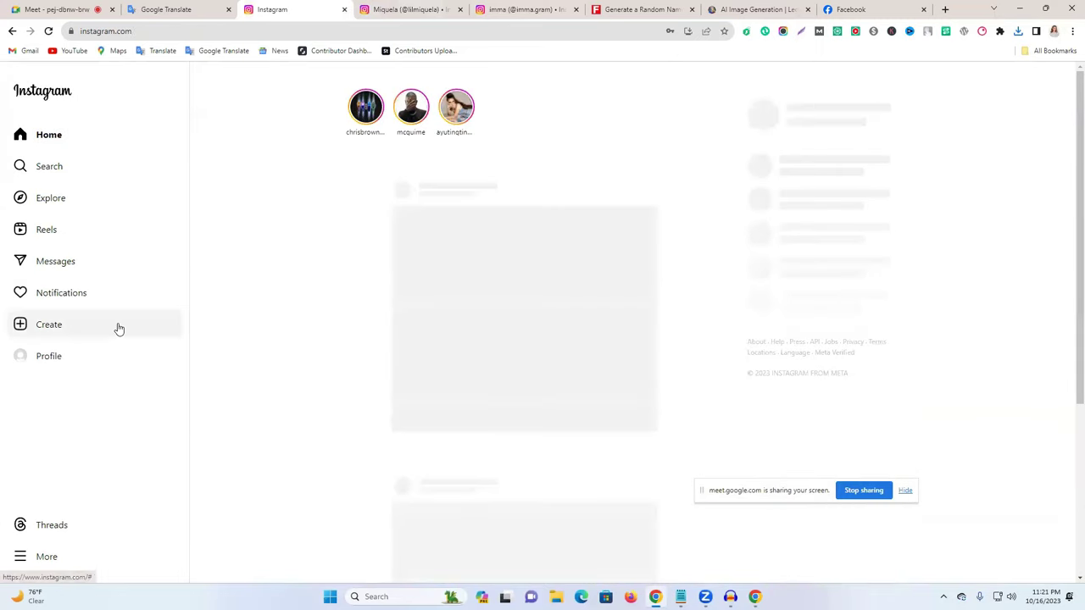
{"action": "left_click", "coordinate": [48, 357]}
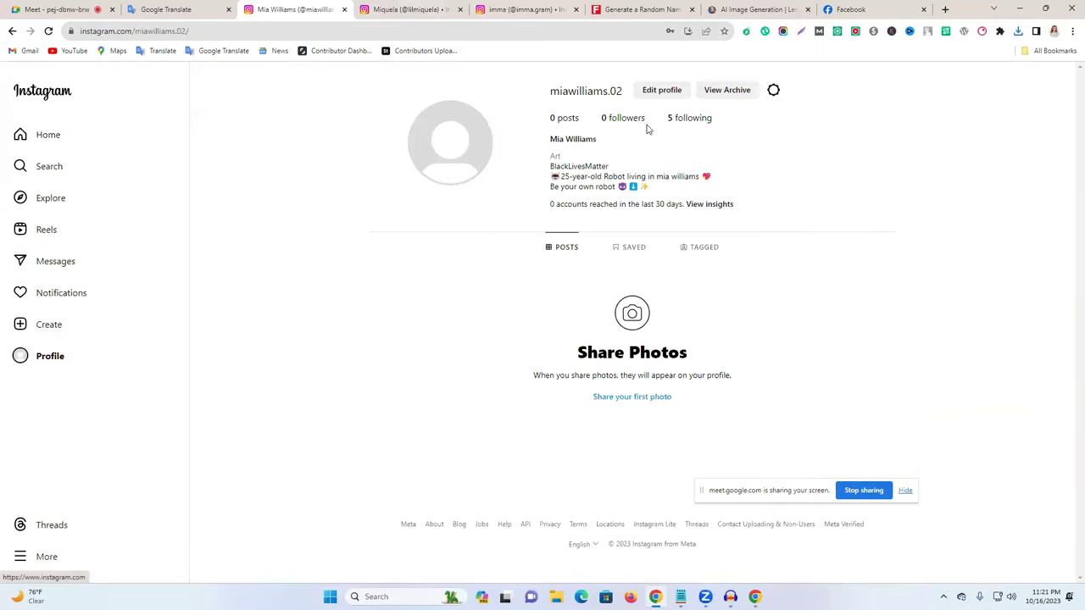
Step: Upload the downloaded DreamShaper portrait as the miawilliams.02 profile photo and reopen the profile
{"action": "left_click", "coordinate": [662, 99]}
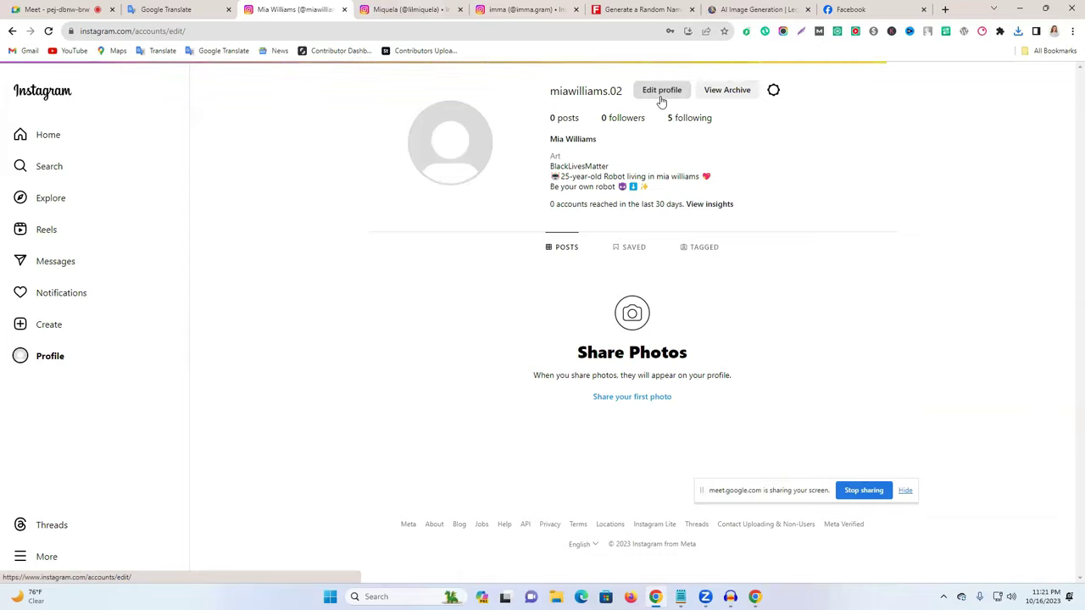
{"action": "left_click", "coordinate": [426, 185]}
{"action": "left_click", "coordinate": [534, 161]}
{"action": "left_click", "coordinate": [104, 110]}
{"action": "left_click", "coordinate": [445, 284]}
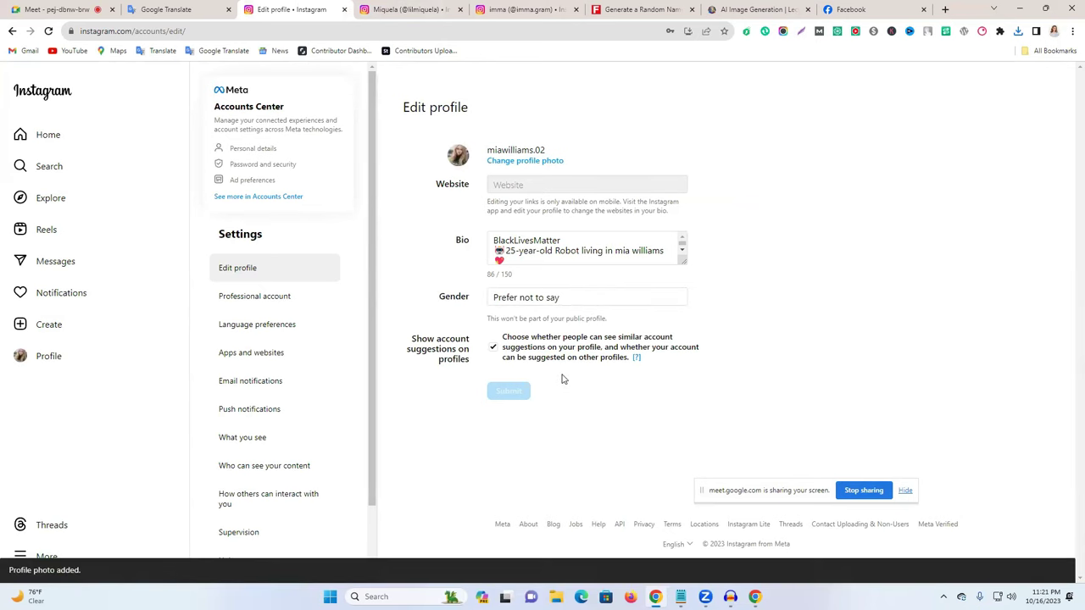
{"action": "left_click", "coordinate": [31, 142]}
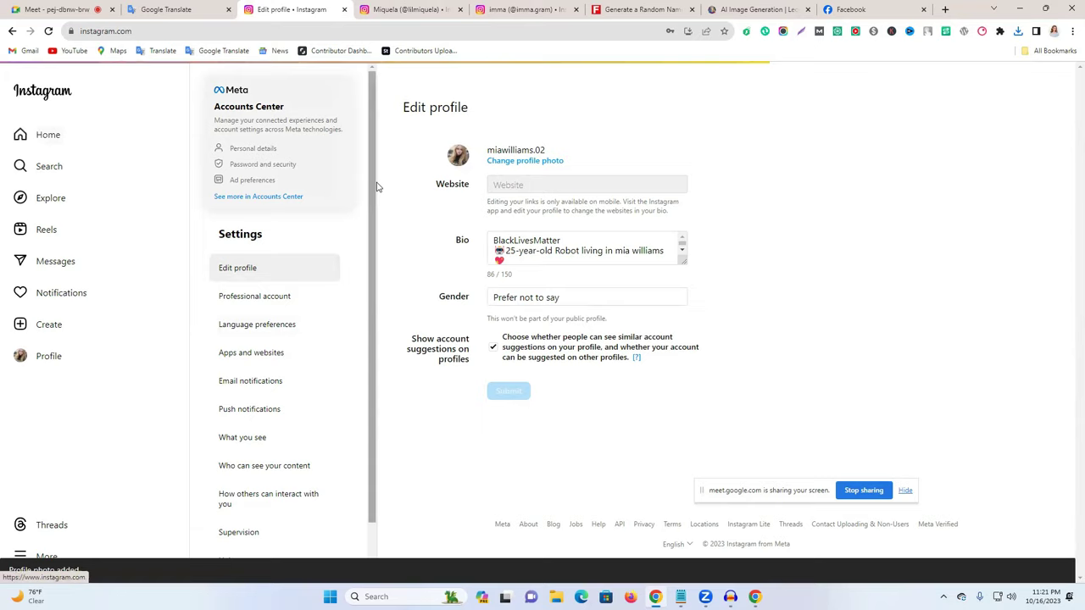
{"action": "left_click", "coordinate": [789, 108]}
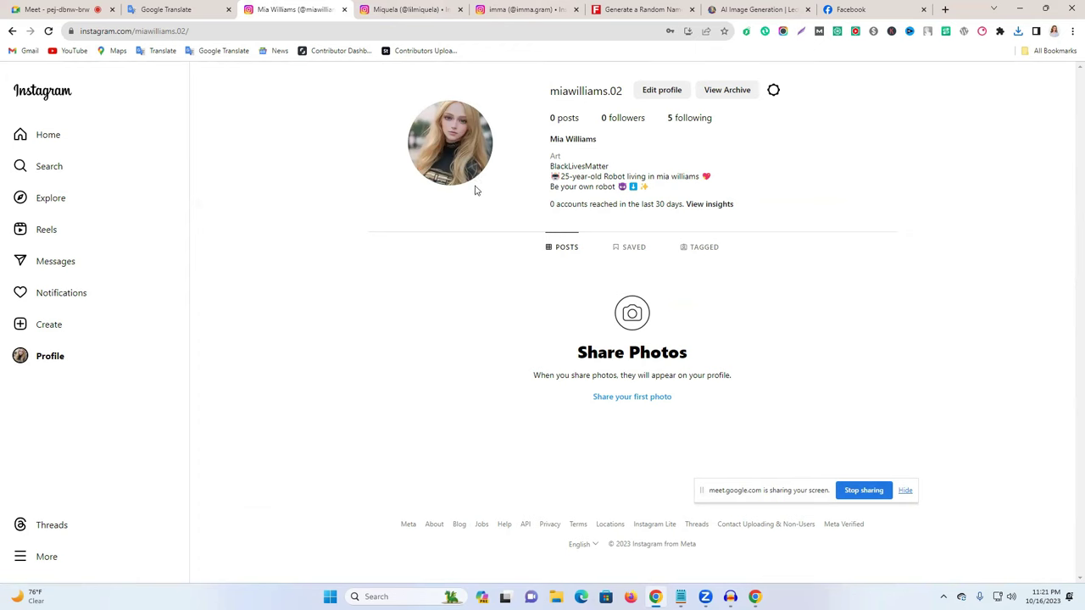
Step: Glance at the imma.gram tab, scroll through the Leonardo.Ai portraits, then return to Mia Williams' profile
{"action": "left_click", "coordinate": [670, 9]}
{"action": "left_click", "coordinate": [566, 5]}
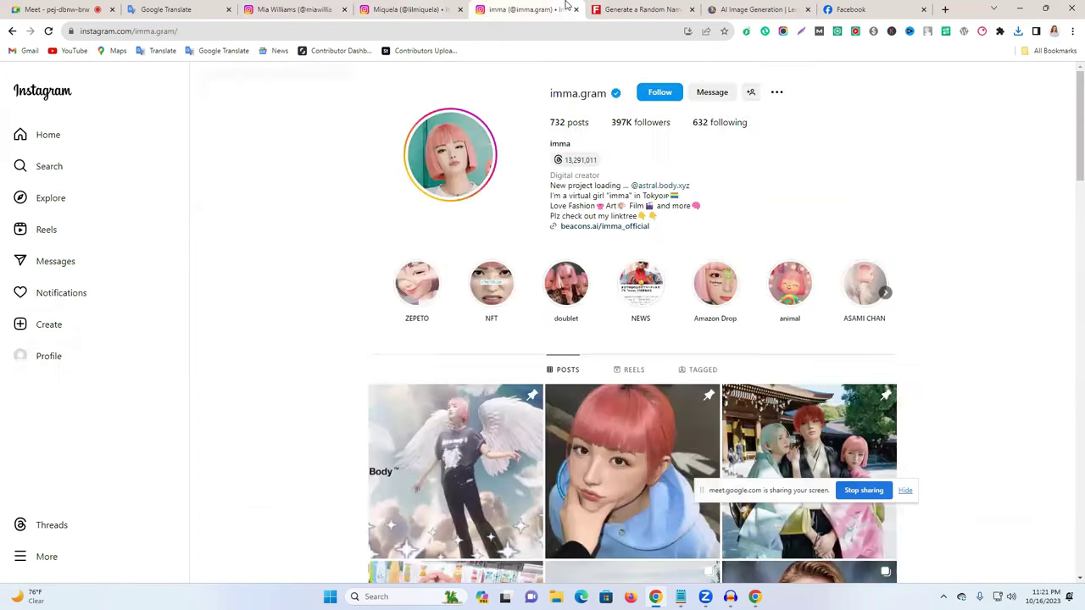
{"action": "left_click", "coordinate": [756, 9]}
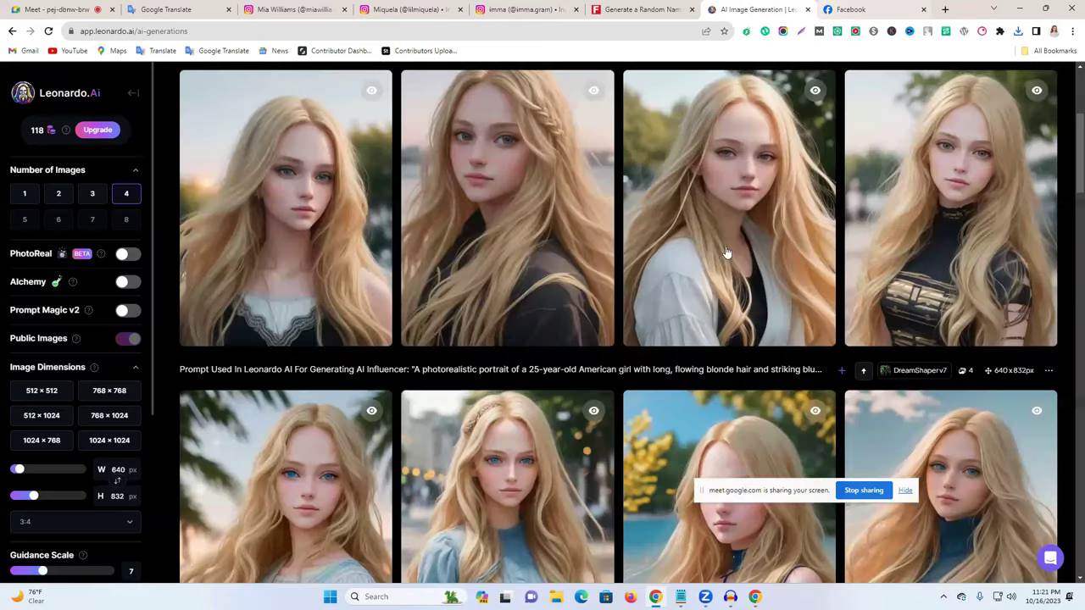
{"action": "scroll", "coordinate": [930, 234], "scroll_direction": "down", "scroll_amount": 1}
{"action": "scroll", "coordinate": [1034, 298], "scroll_direction": "down", "scroll_amount": 1}
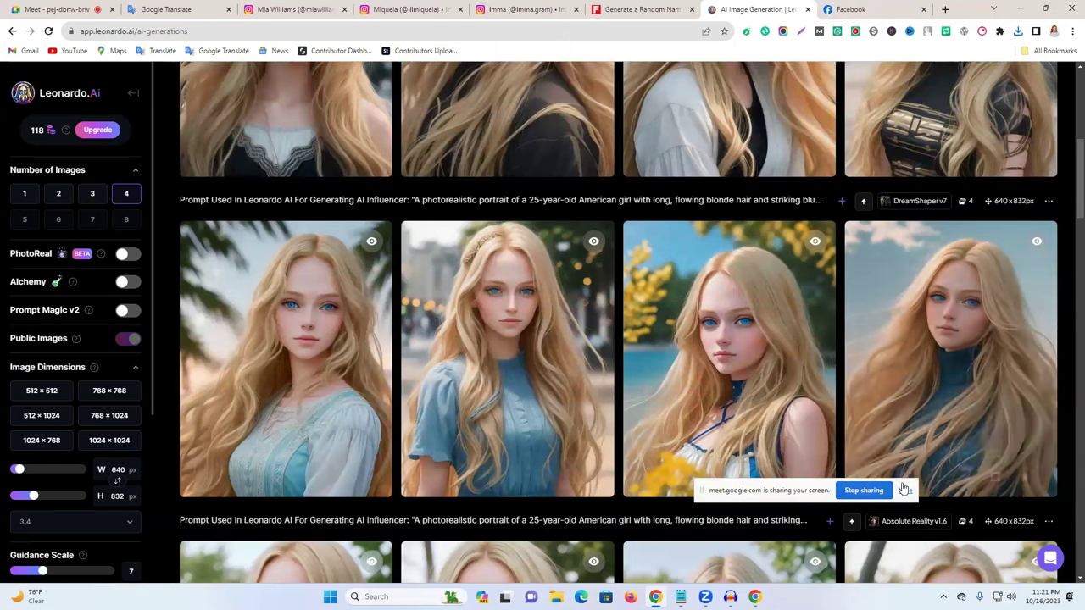
{"action": "scroll", "coordinate": [564, 383], "scroll_direction": "down", "scroll_amount": 1}
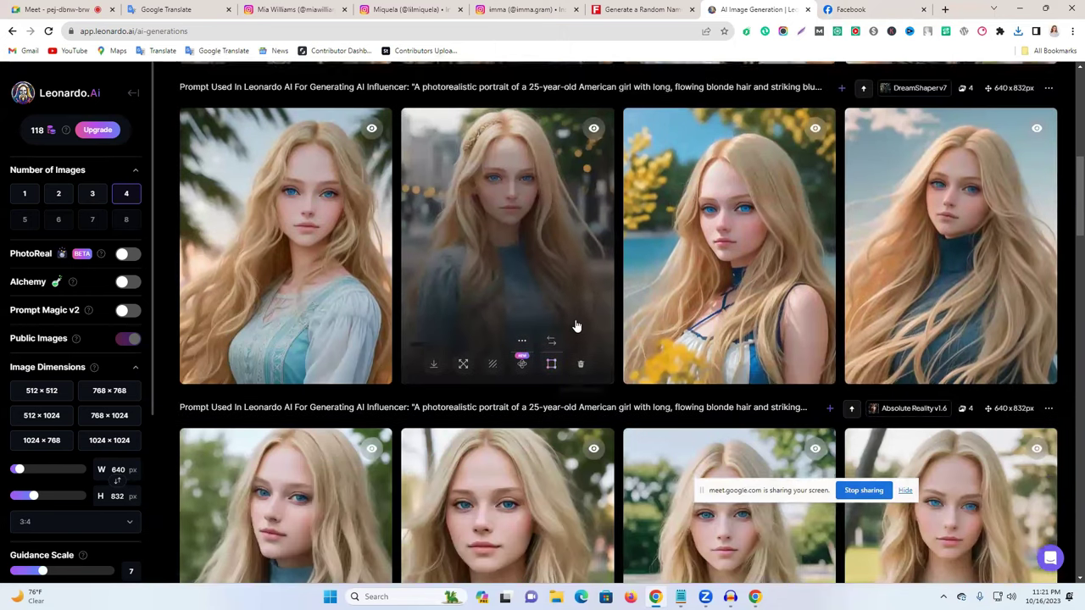
{"action": "scroll", "coordinate": [575, 327], "scroll_direction": "down", "scroll_amount": 2}
{"action": "scroll", "coordinate": [575, 326], "scroll_direction": "down", "scroll_amount": 2}
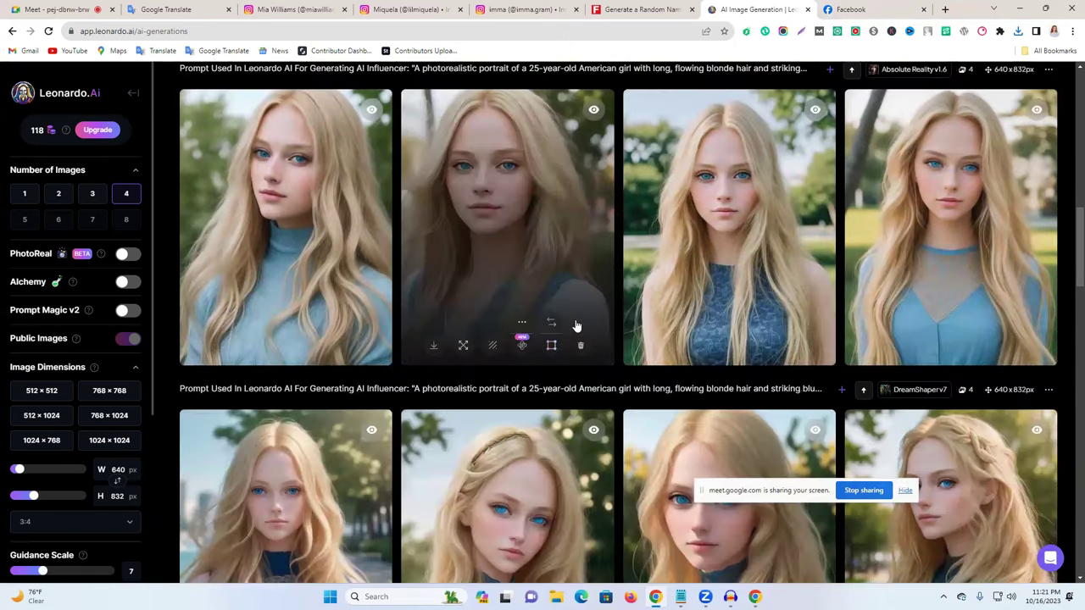
{"action": "scroll", "coordinate": [575, 326], "scroll_direction": "down", "scroll_amount": 3}
{"action": "scroll", "coordinate": [575, 326], "scroll_direction": "down", "scroll_amount": 3}
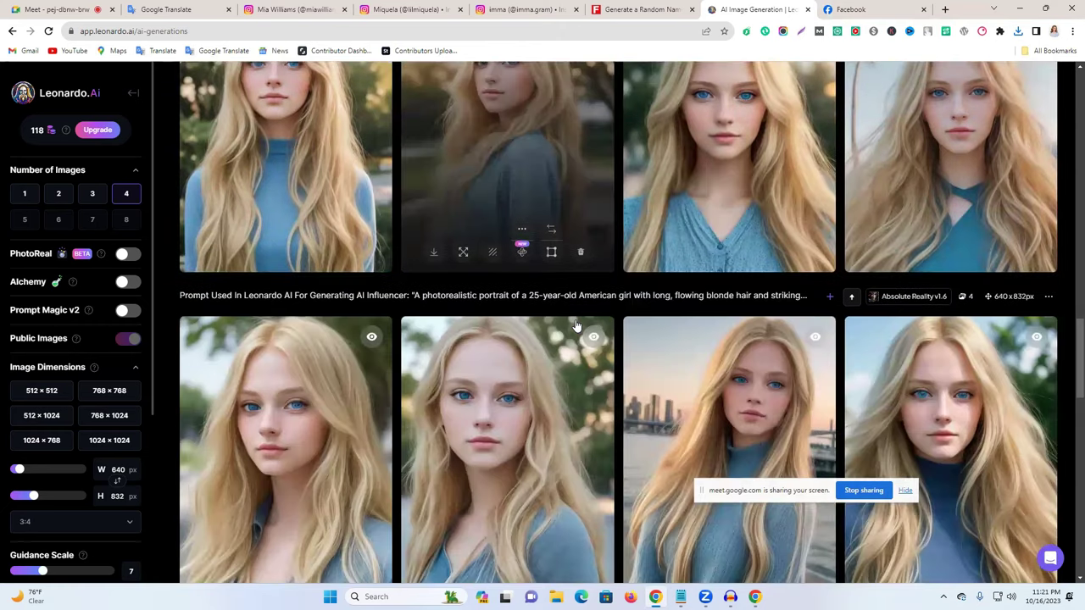
{"action": "scroll", "coordinate": [575, 327], "scroll_direction": "down", "scroll_amount": 5}
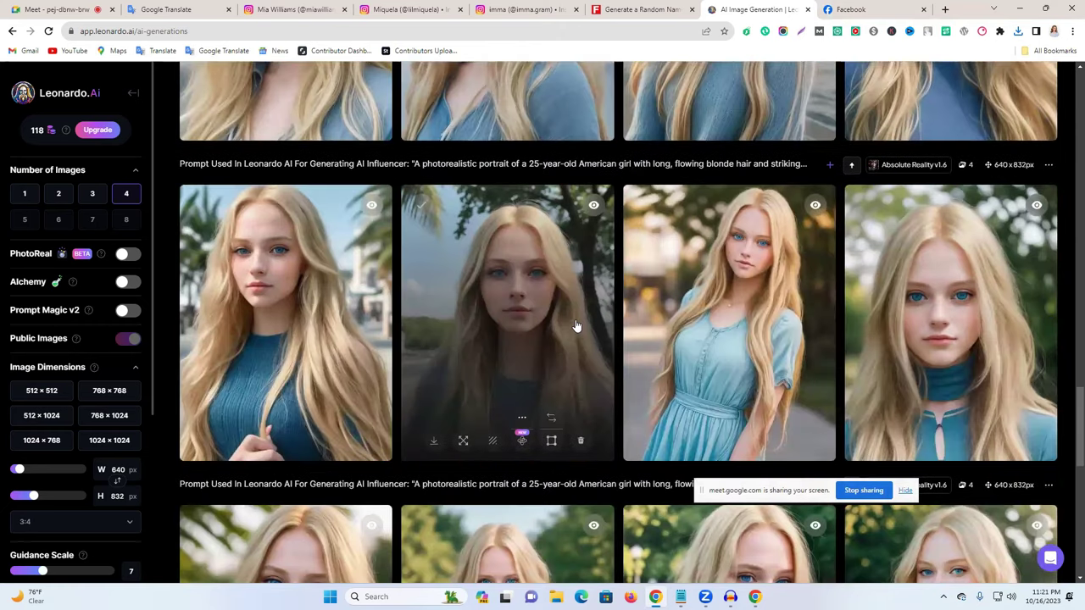
{"action": "scroll", "coordinate": [575, 326], "scroll_direction": "down", "scroll_amount": 3}
{"action": "scroll", "coordinate": [575, 326], "scroll_direction": "down", "scroll_amount": 3}
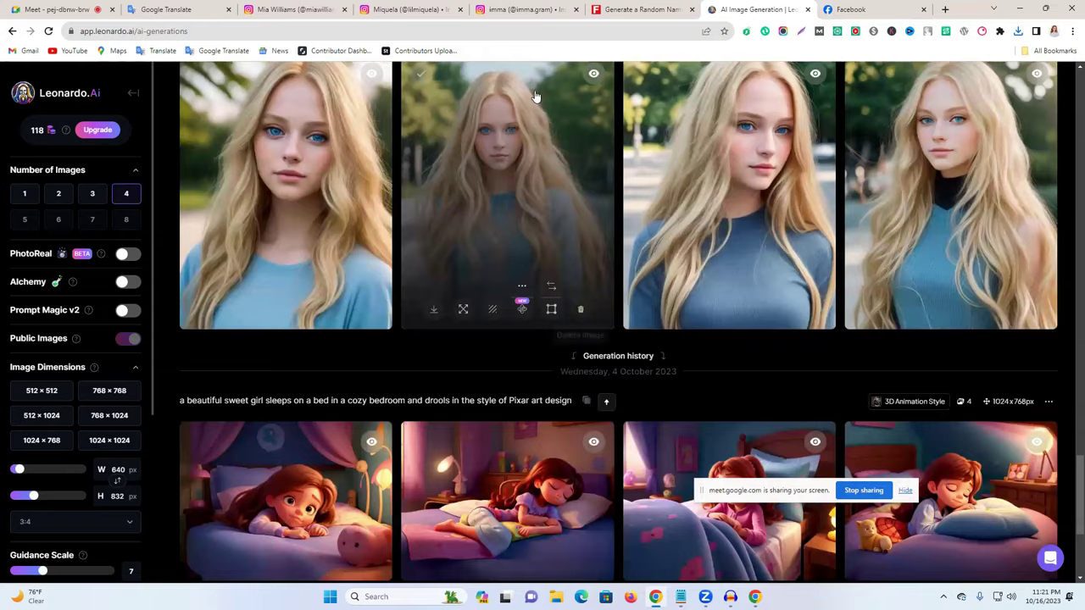
{"action": "scroll", "coordinate": [510, 227], "scroll_direction": "up", "scroll_amount": 5}
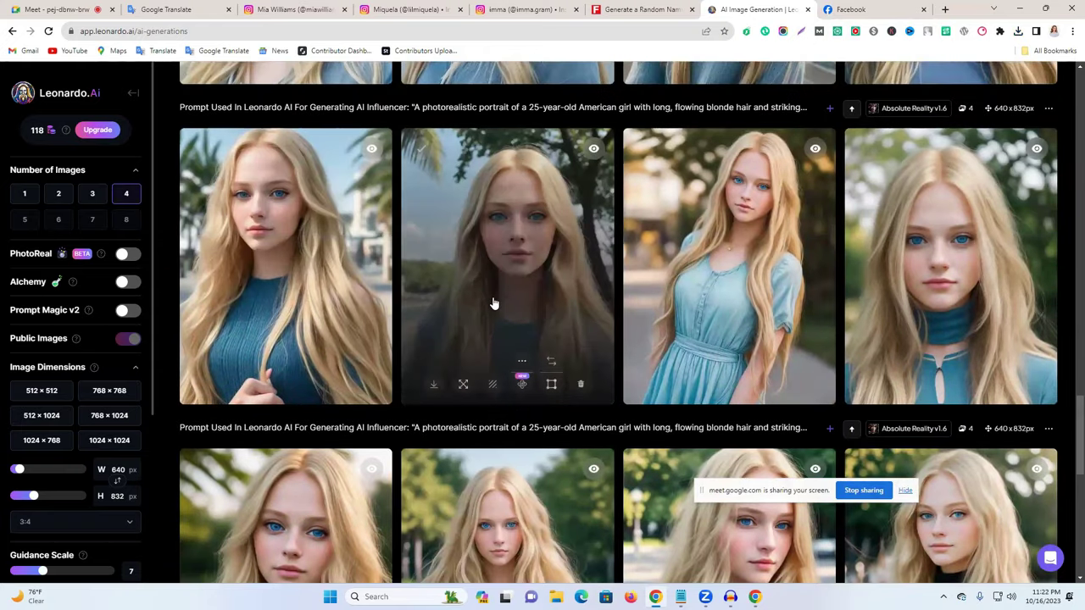
{"action": "scroll", "coordinate": [492, 303], "scroll_direction": "down", "scroll_amount": 2}
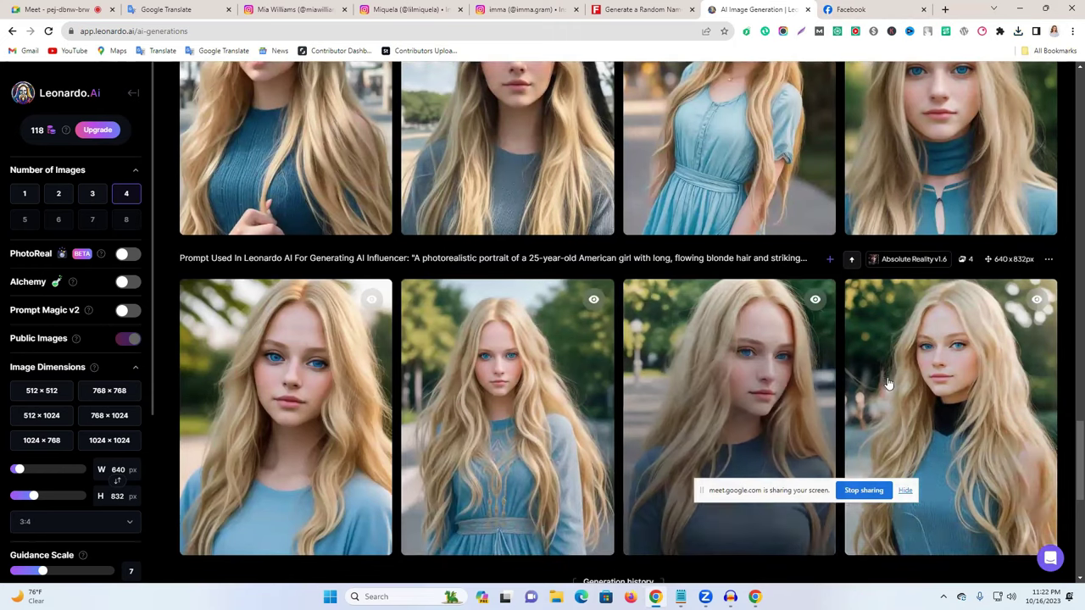
{"action": "scroll", "coordinate": [898, 381], "scroll_direction": "down", "scroll_amount": 1}
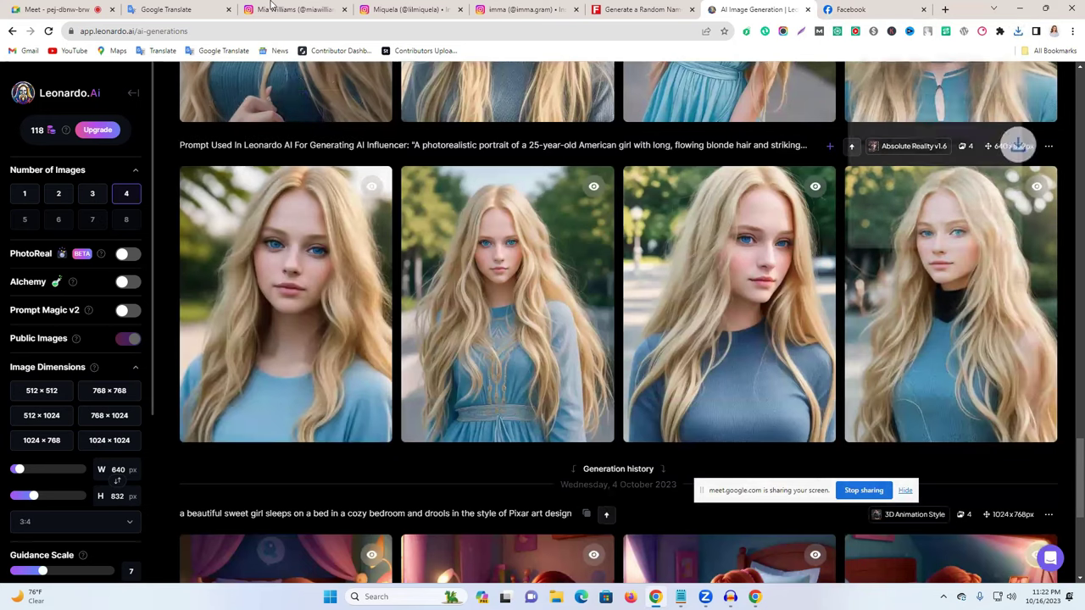
{"action": "left_click", "coordinate": [274, 8]}
{"action": "left_click", "coordinate": [440, 5]}
{"action": "left_click", "coordinate": [514, 7]}
{"action": "left_click", "coordinate": [288, 7]}
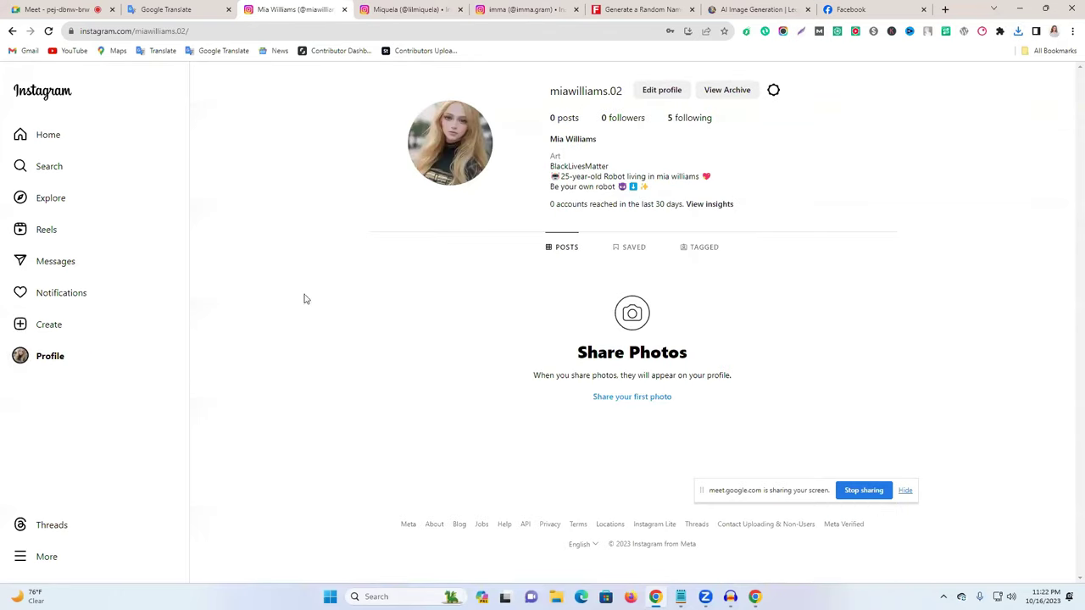
{"action": "left_click", "coordinate": [649, 91]}
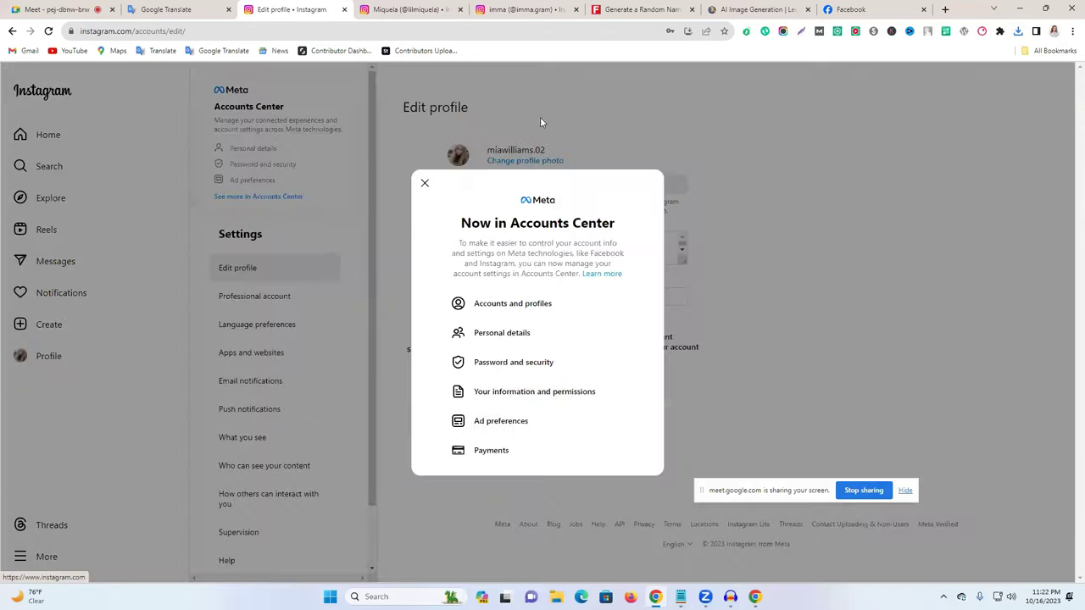
{"action": "left_click", "coordinate": [424, 184]}
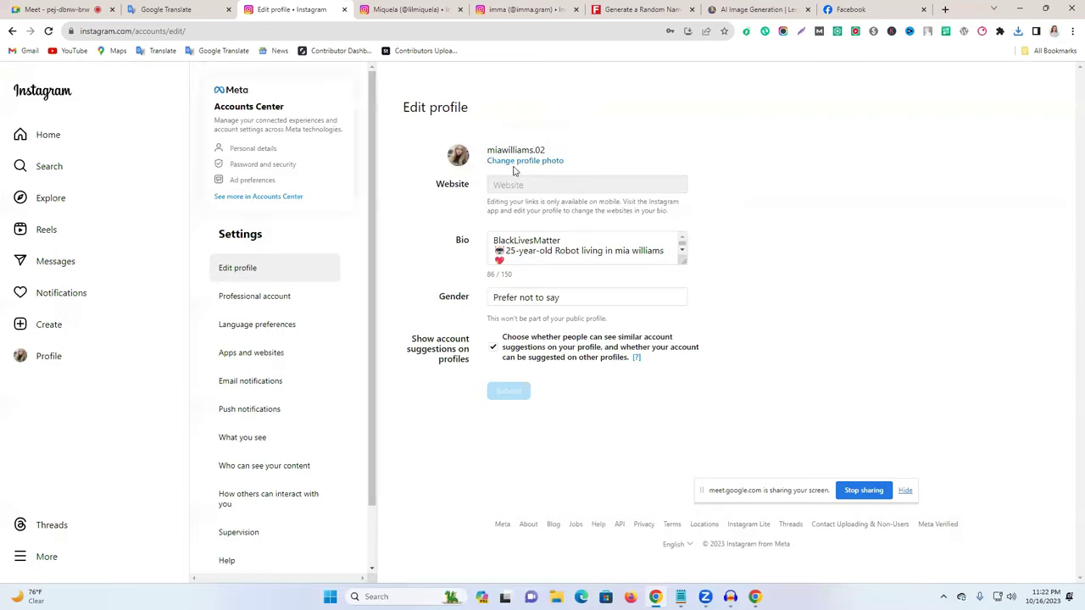
{"action": "left_click", "coordinate": [513, 160]}
{"action": "left_click", "coordinate": [514, 313]}
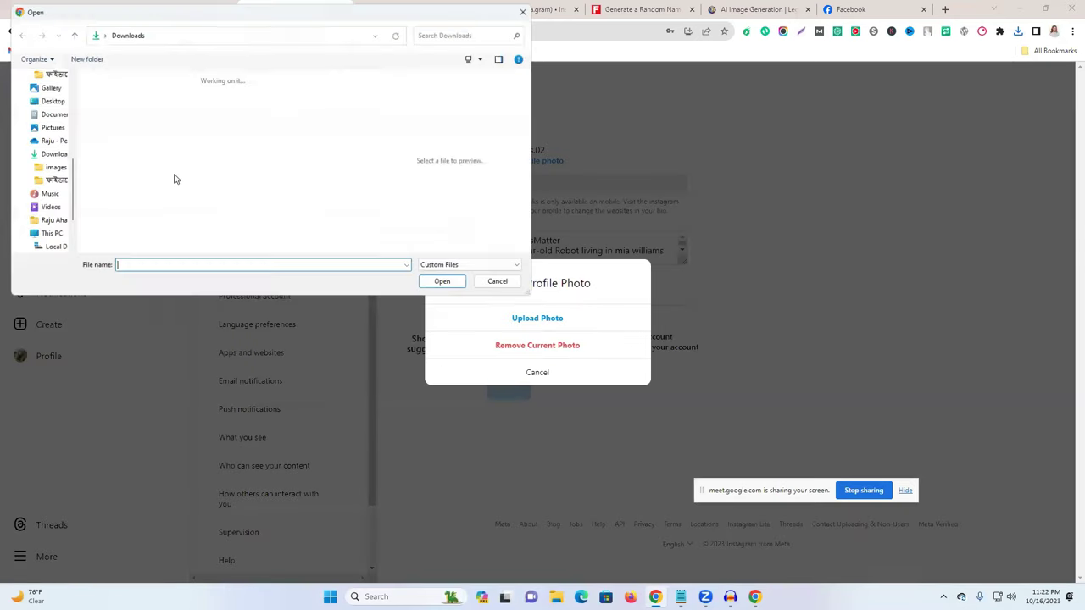
{"action": "left_click", "coordinate": [430, 284]}
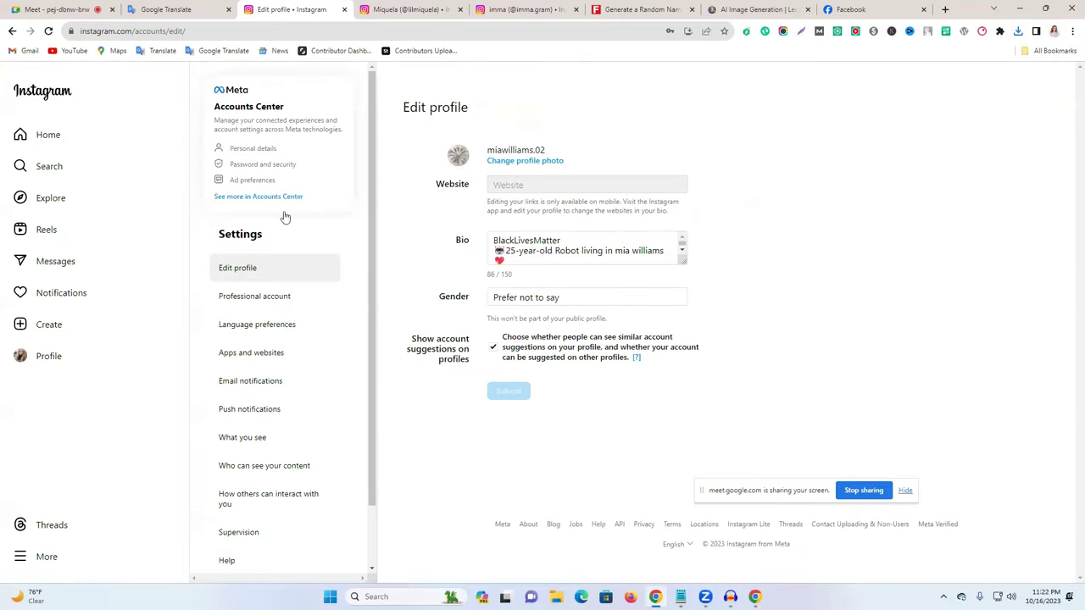
{"action": "left_click", "coordinate": [54, 142]}
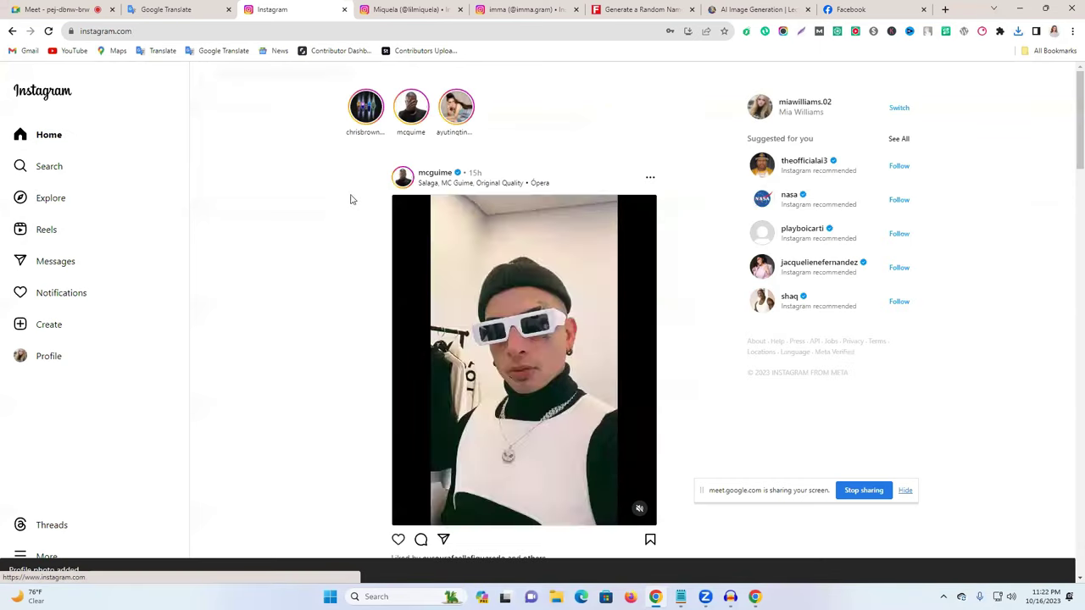
{"action": "left_click", "coordinate": [792, 103]}
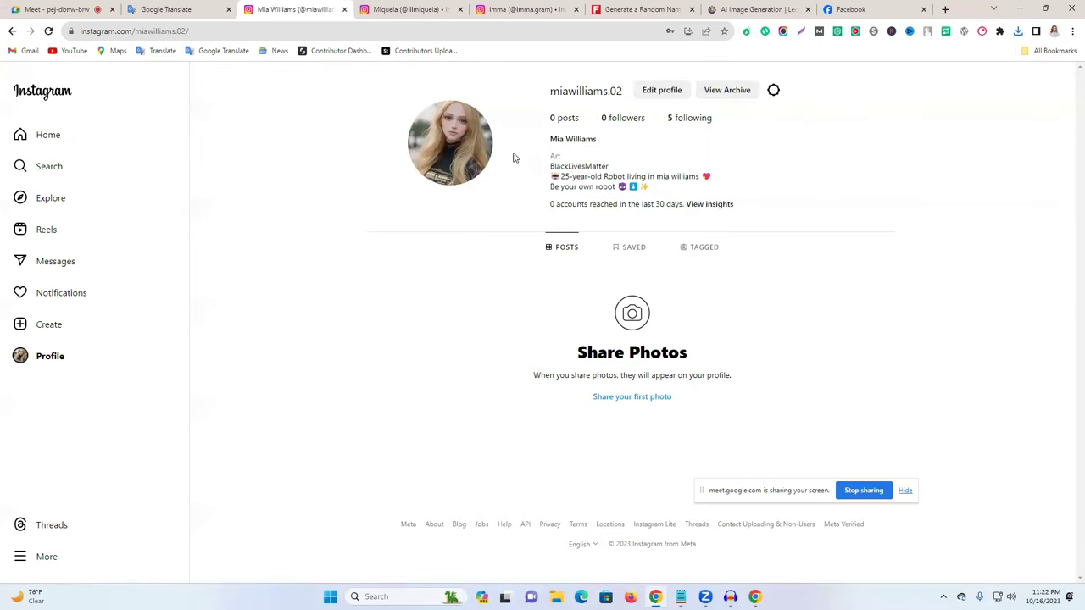
{"action": "right_click", "coordinate": [309, 177]}
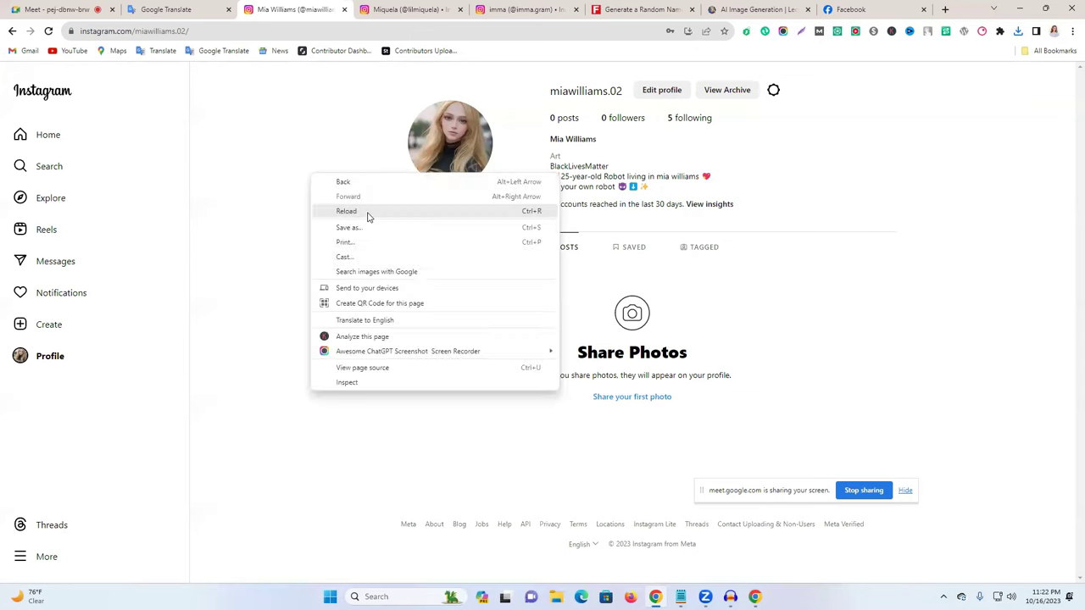
{"action": "left_click", "coordinate": [368, 215]}
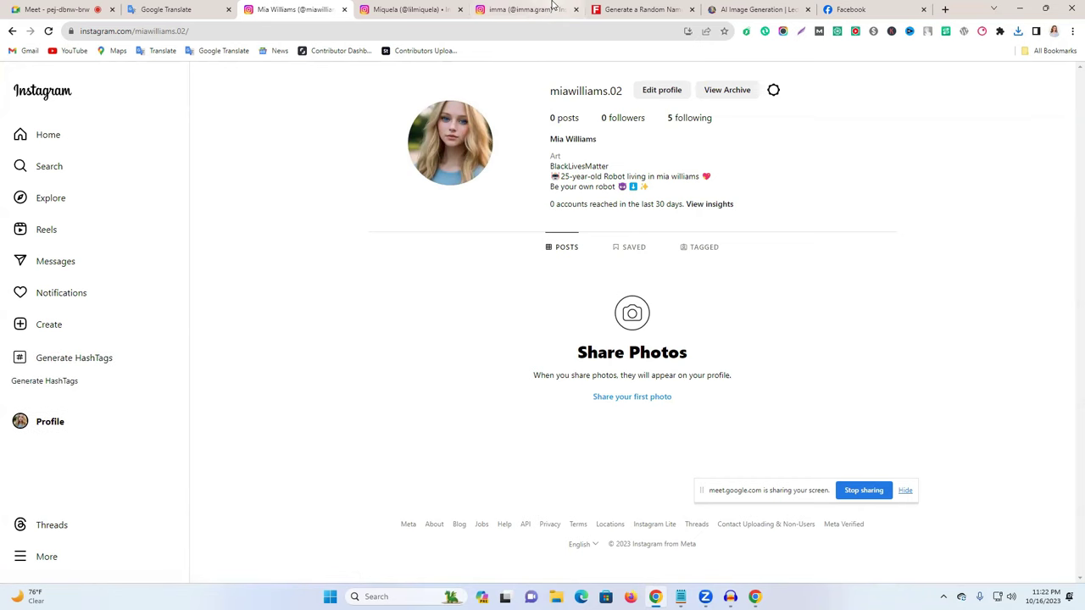
Step: Back in Leonardo.Ai, download the first three blonde portraits from the generations
{"action": "left_click", "coordinate": [551, 10]}
{"action": "left_click", "coordinate": [738, 9]}
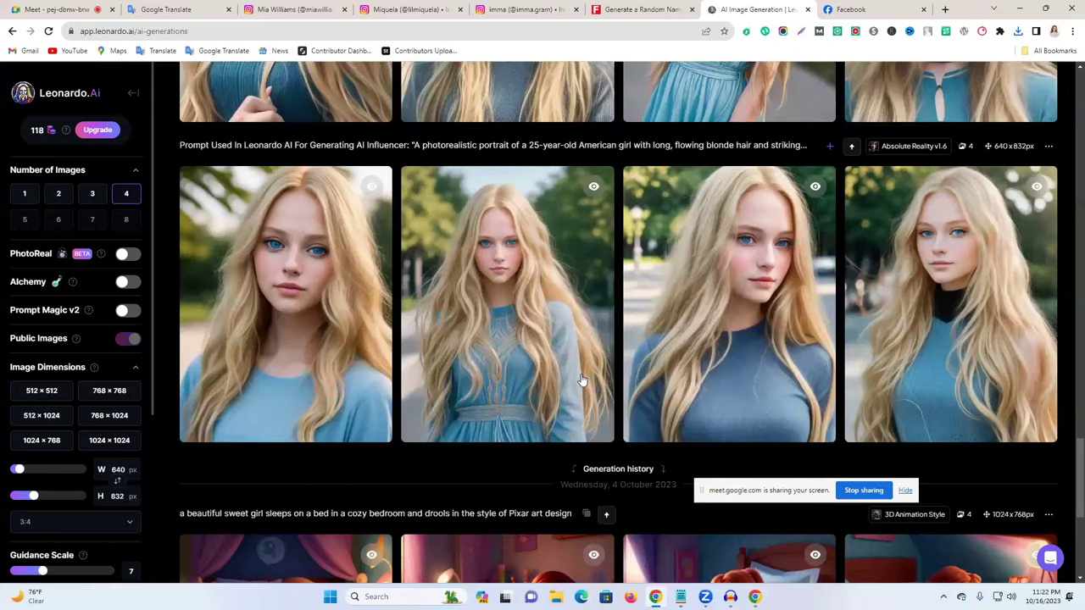
{"action": "scroll", "coordinate": [574, 384], "scroll_direction": "up", "scroll_amount": 4}
{"action": "scroll", "coordinate": [574, 394], "scroll_direction": "up", "scroll_amount": 10}
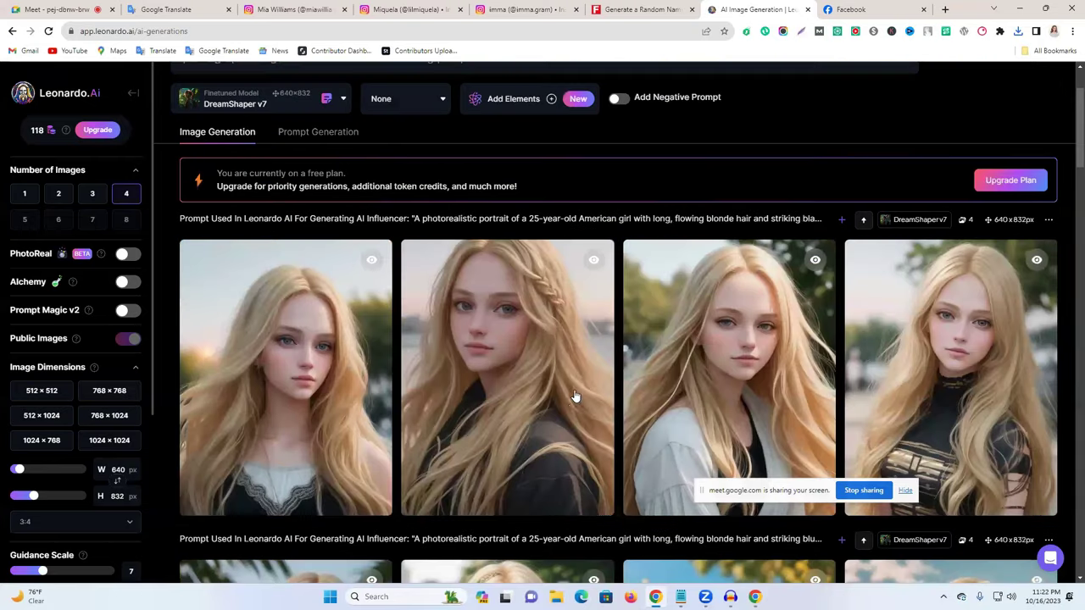
{"action": "scroll", "coordinate": [574, 394], "scroll_direction": "down", "scroll_amount": 2}
{"action": "left_click", "coordinate": [213, 328]}
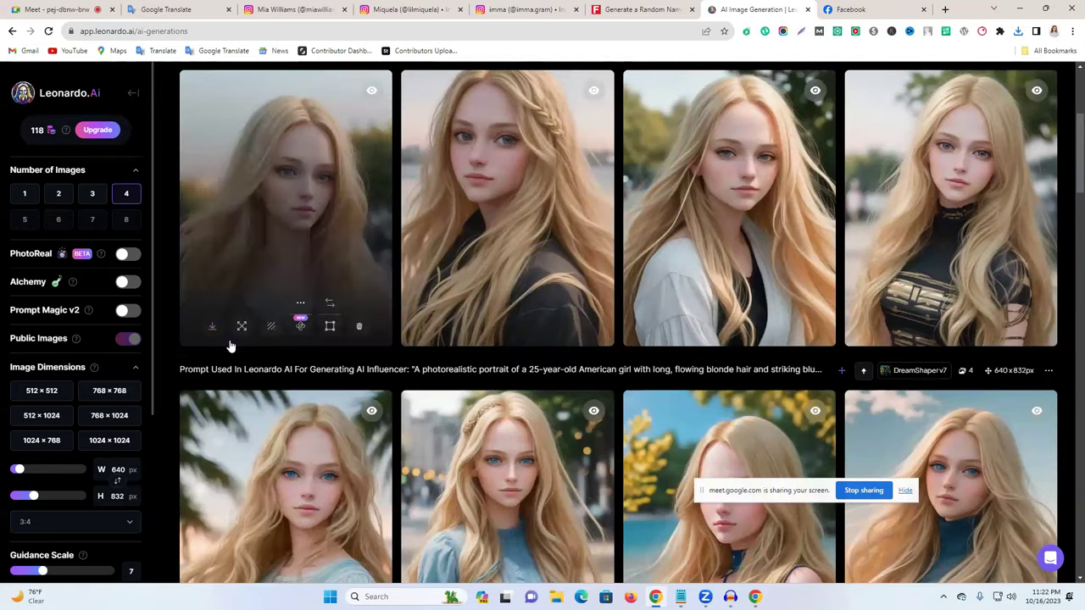
{"action": "left_click", "coordinate": [430, 334]}
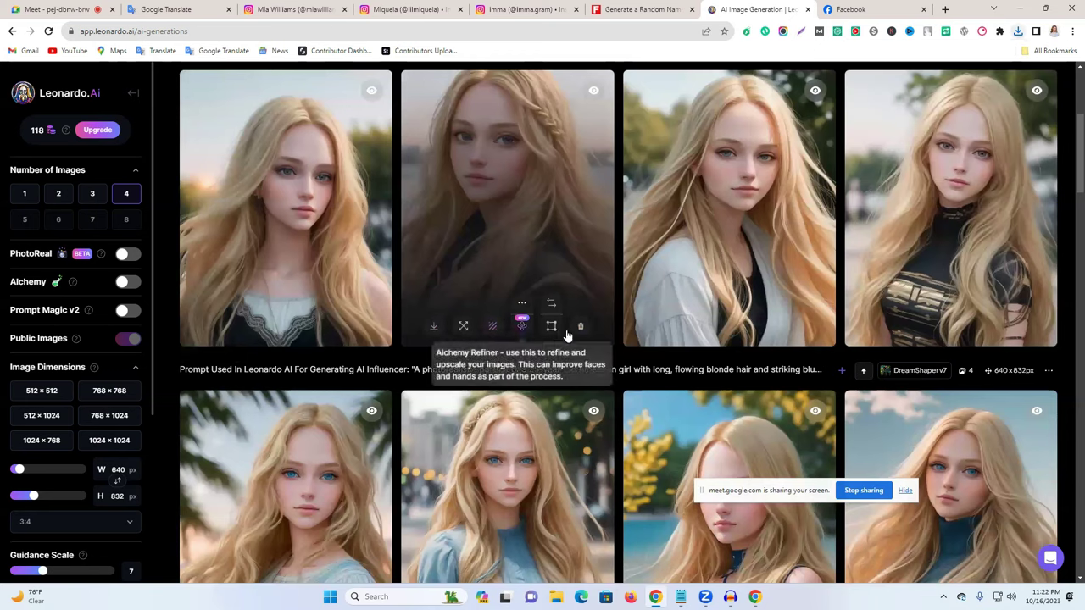
{"action": "left_click", "coordinate": [655, 322]}
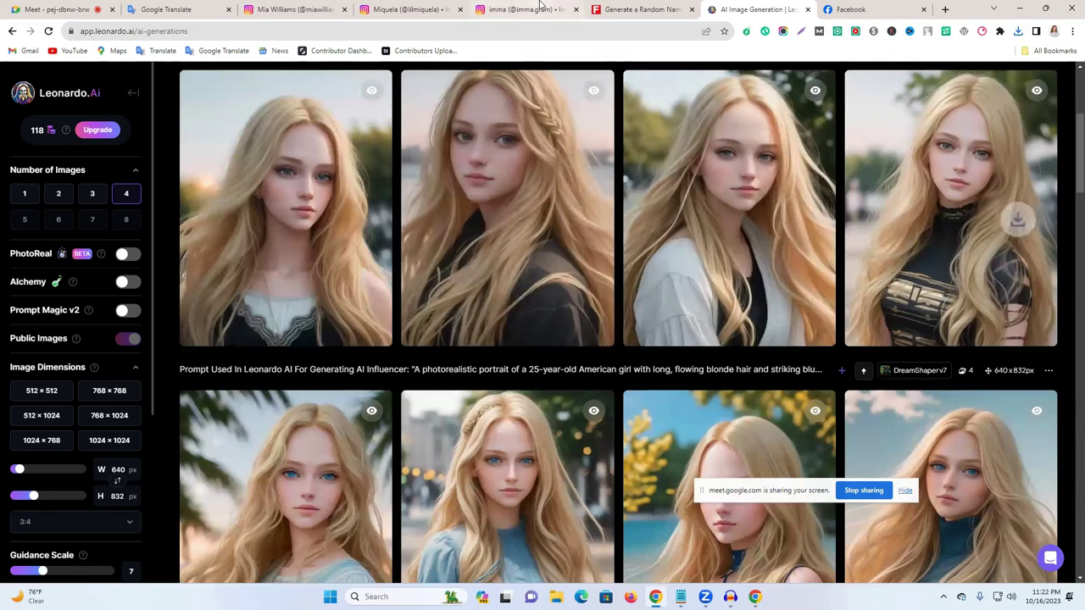
{"action": "left_click", "coordinate": [519, 8]}
{"action": "left_click", "coordinate": [430, 6]}
{"action": "left_click", "coordinate": [321, 9]}
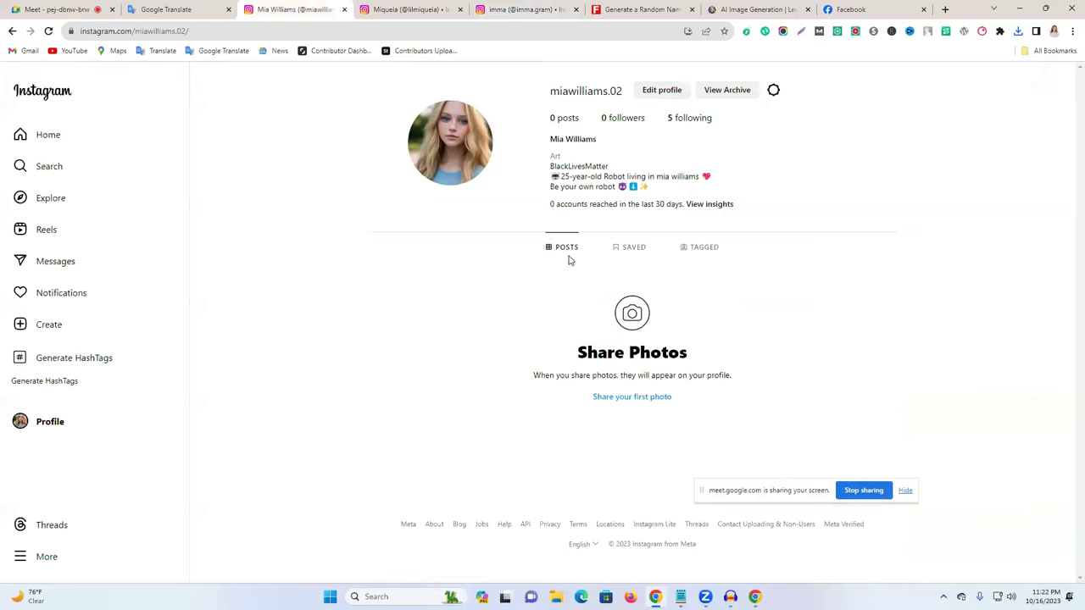
Step: Start a new Instagram post using the first downloaded blonde portrait from the computer
{"action": "left_click", "coordinate": [84, 327]}
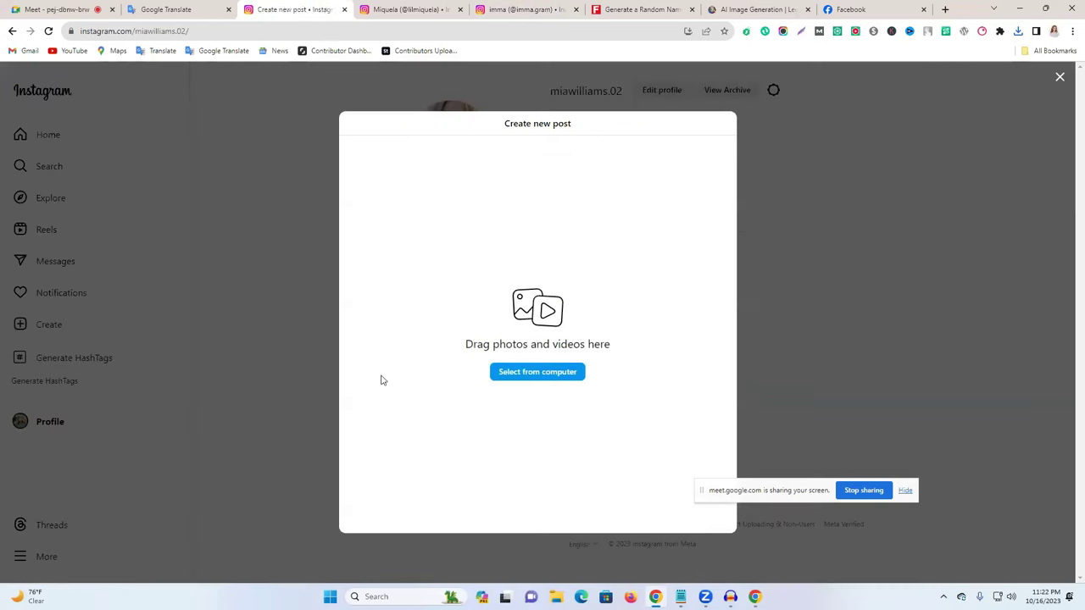
{"action": "left_click", "coordinate": [511, 376]}
{"action": "left_click", "coordinate": [104, 119]}
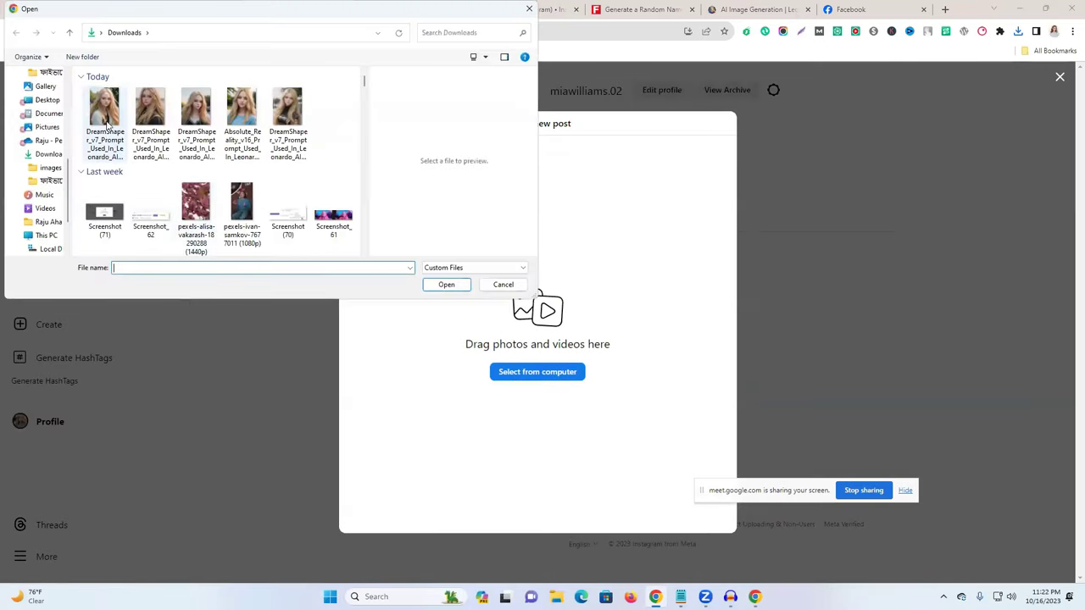
{"action": "left_click", "coordinate": [449, 289]}
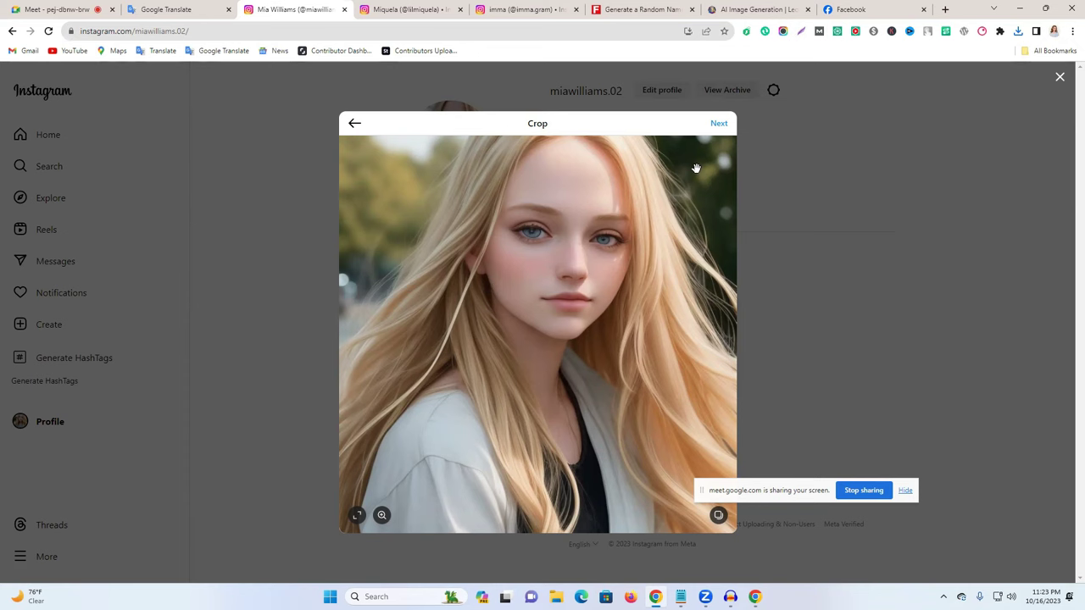
Step: Apply the Aden filter to the photo, after trying Clarendon and Gingham, and continue to captions
{"action": "left_click", "coordinate": [718, 124]}
{"action": "left_click", "coordinate": [731, 208]}
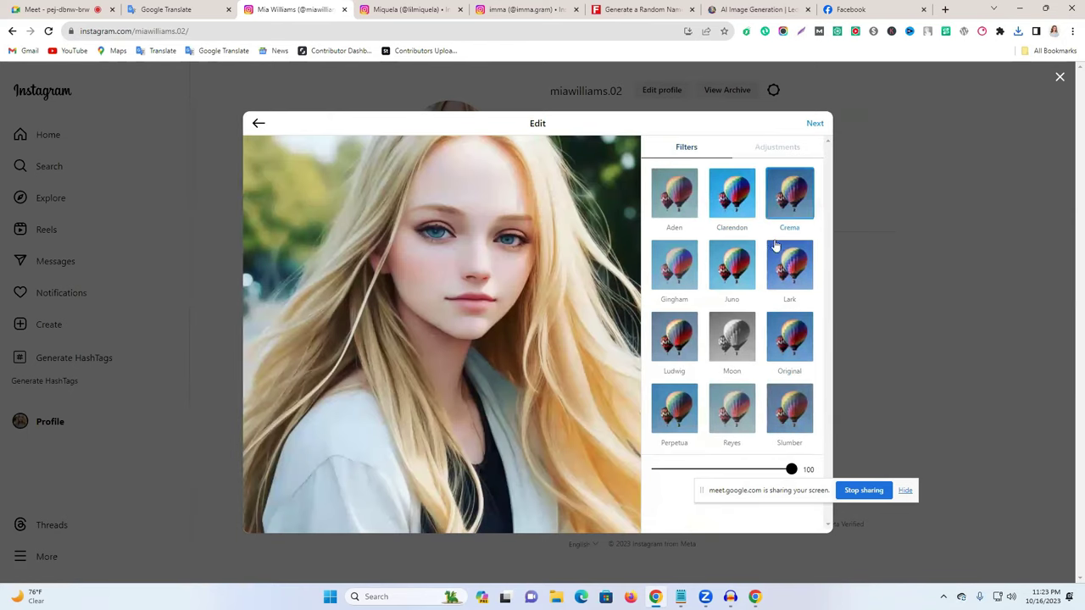
{"action": "left_click", "coordinate": [671, 264]}
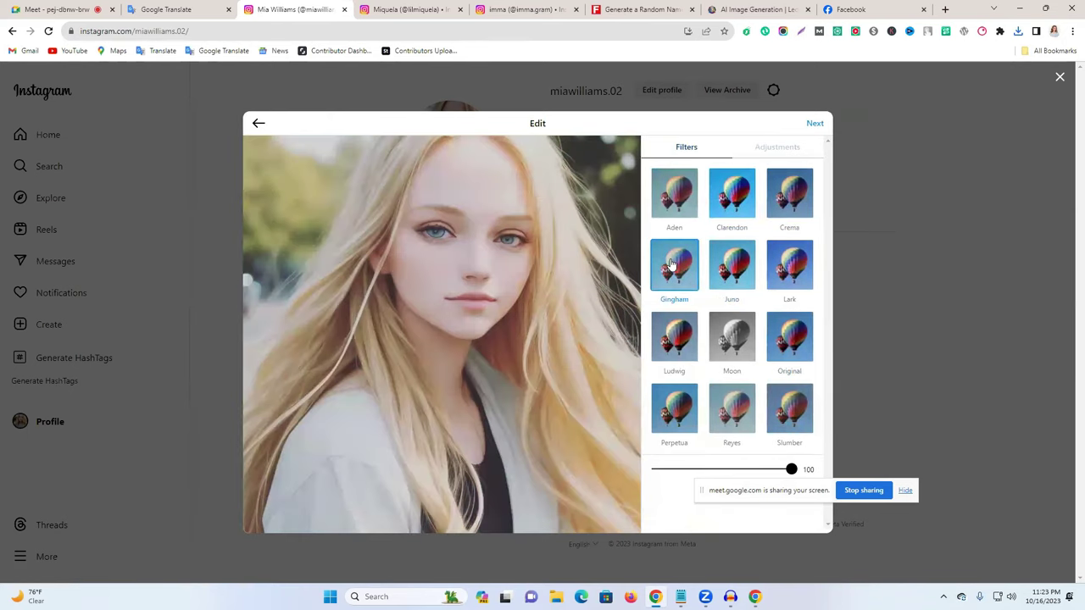
{"action": "left_click", "coordinate": [670, 207]}
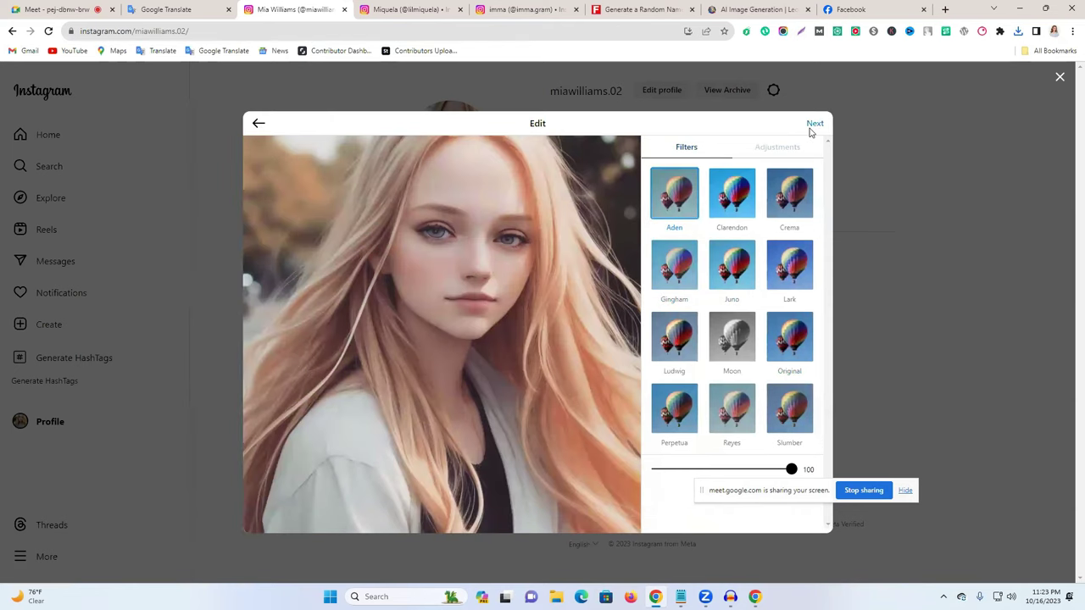
{"action": "left_click", "coordinate": [814, 124]}
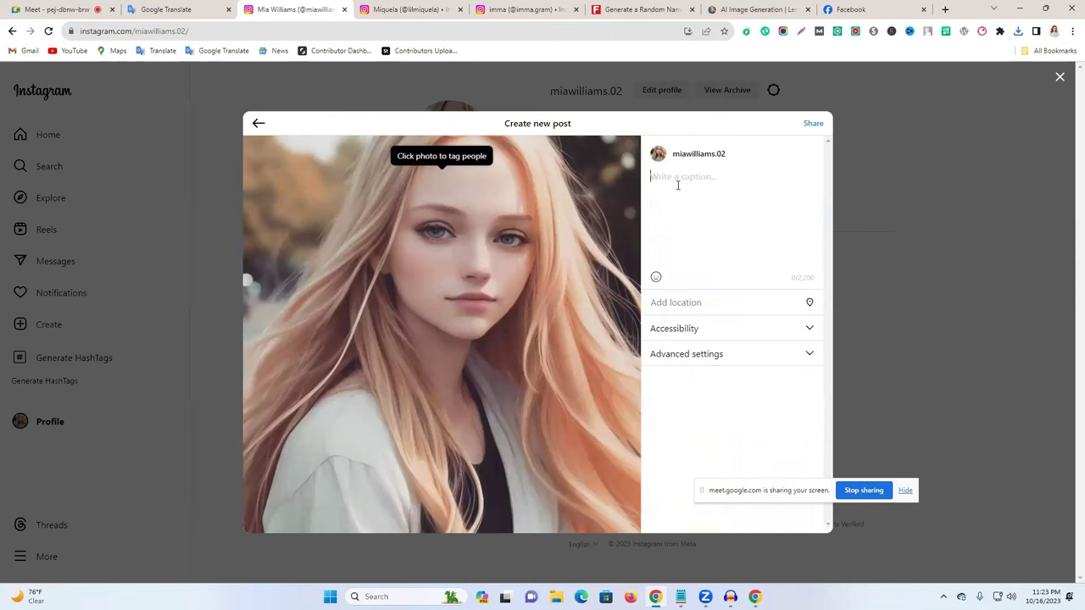
Step: View Miquela's latest BMW post for reference, then open a new browser tab
{"action": "left_click", "coordinate": [441, 9]}
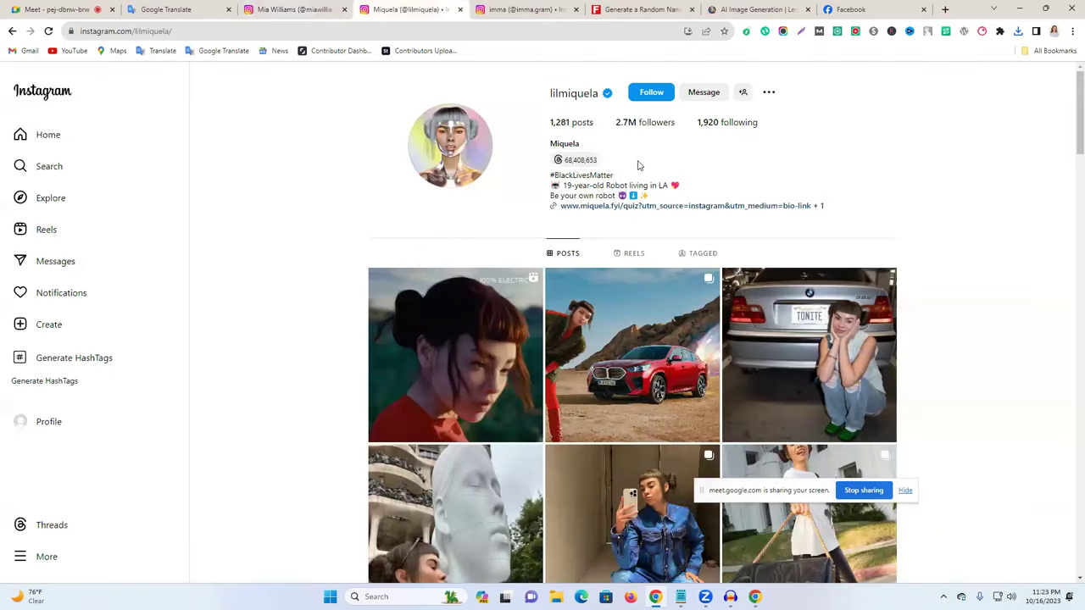
{"action": "left_click", "coordinate": [526, 398]}
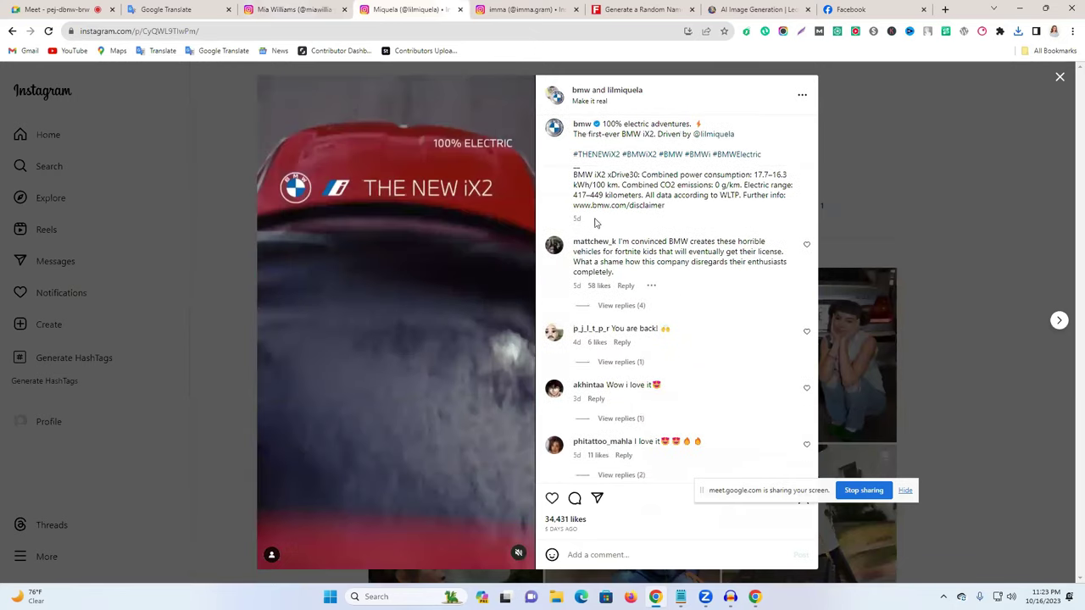
{"action": "left_click", "coordinate": [945, 10]}
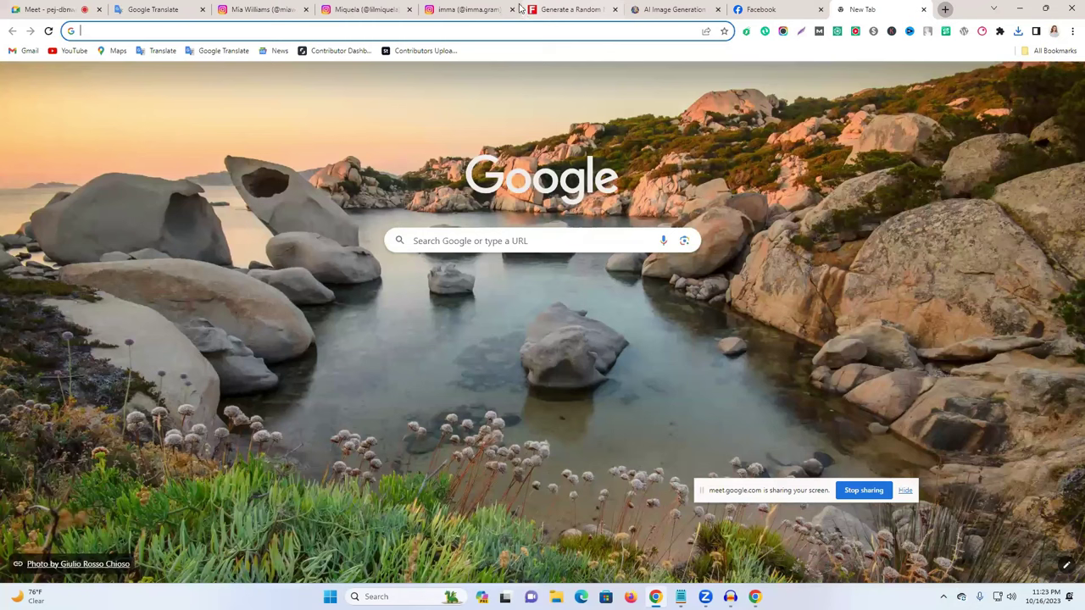
Step: Search Google for 'instagram hashtag generator' and open the Inflact hashtag generator result
{"action": "left_click", "coordinate": [500, 31]}
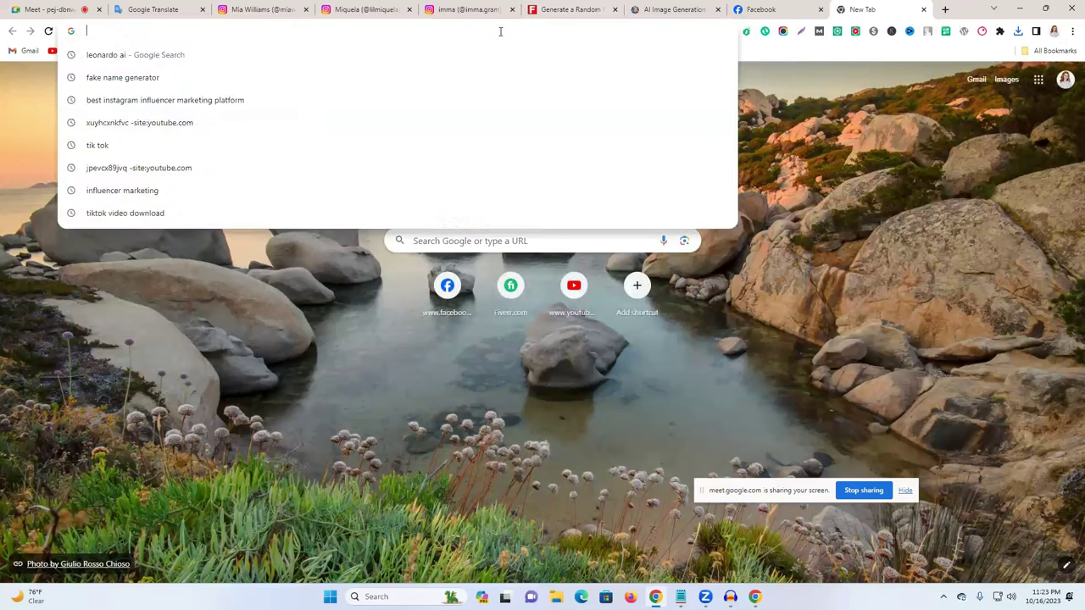
{"action": "type", "text": "in"}
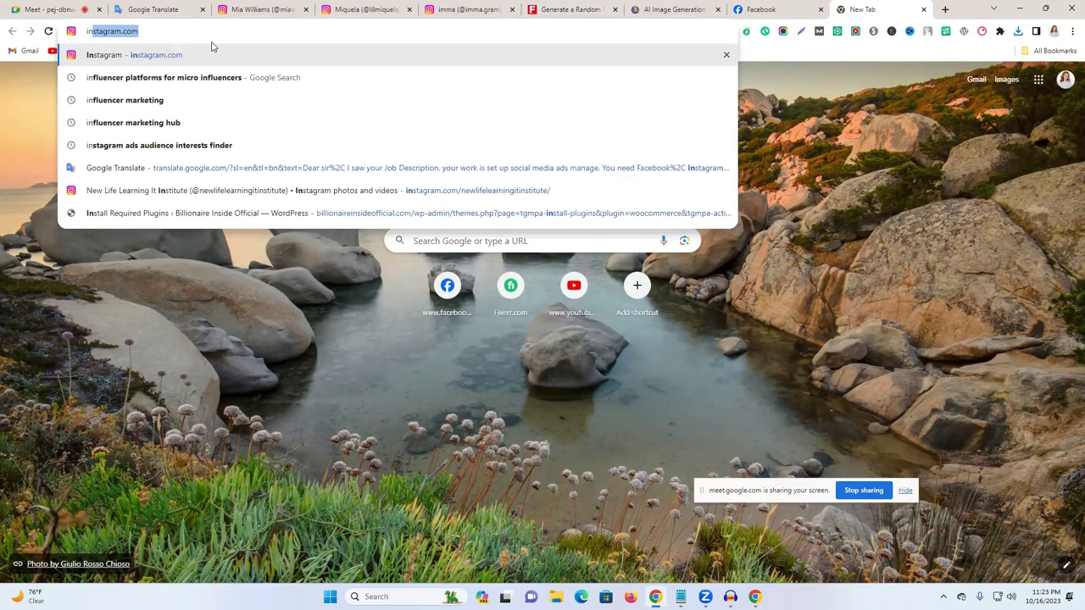
{"action": "type", "text": "stahra."}
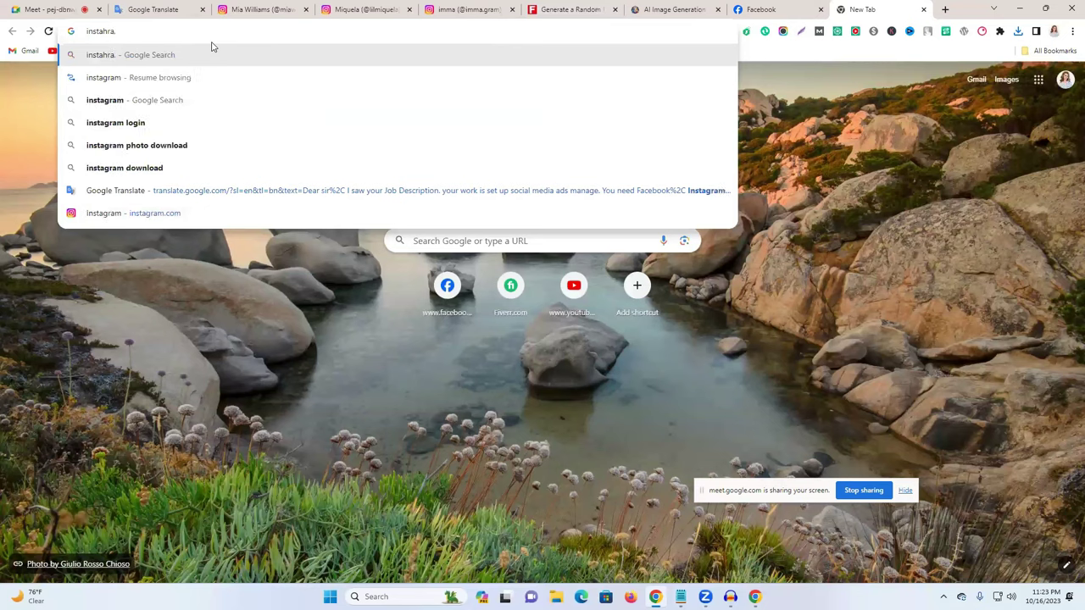
{"action": "key", "text": "BackSpace"}
{"action": "type", "text": "m hashtag generator"}
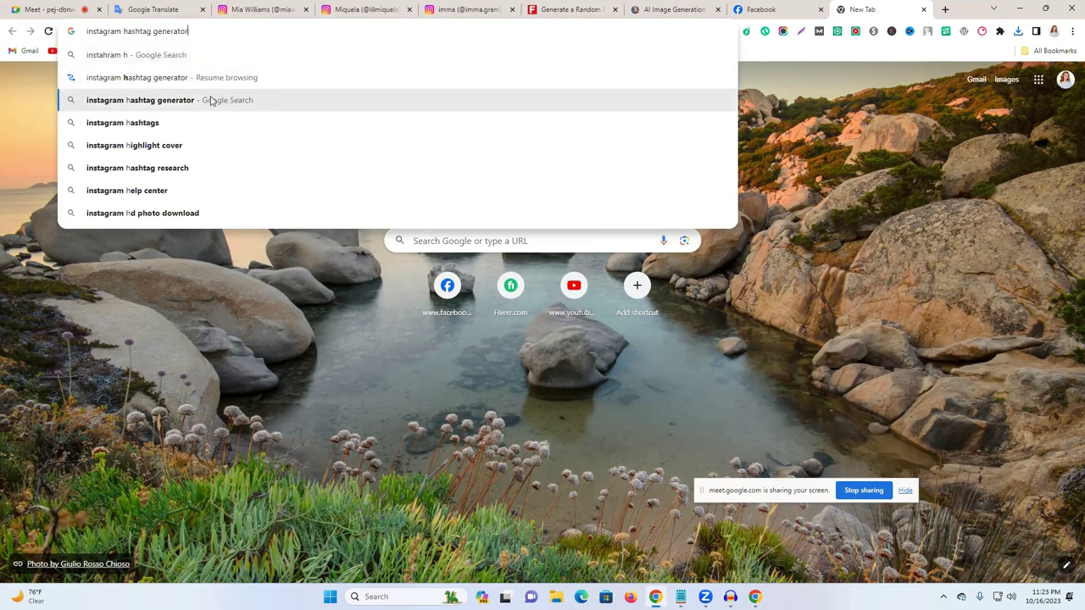
{"action": "left_click", "coordinate": [211, 100]}
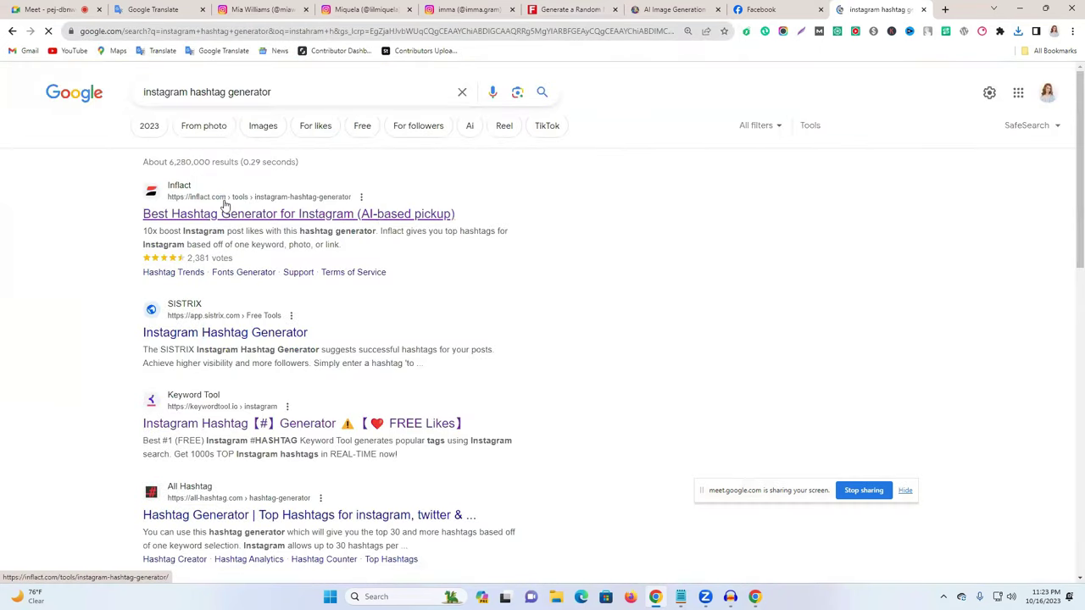
{"action": "left_click", "coordinate": [387, 216]}
{"action": "scroll", "coordinate": [407, 237], "scroll_direction": "down", "scroll_amount": 20}
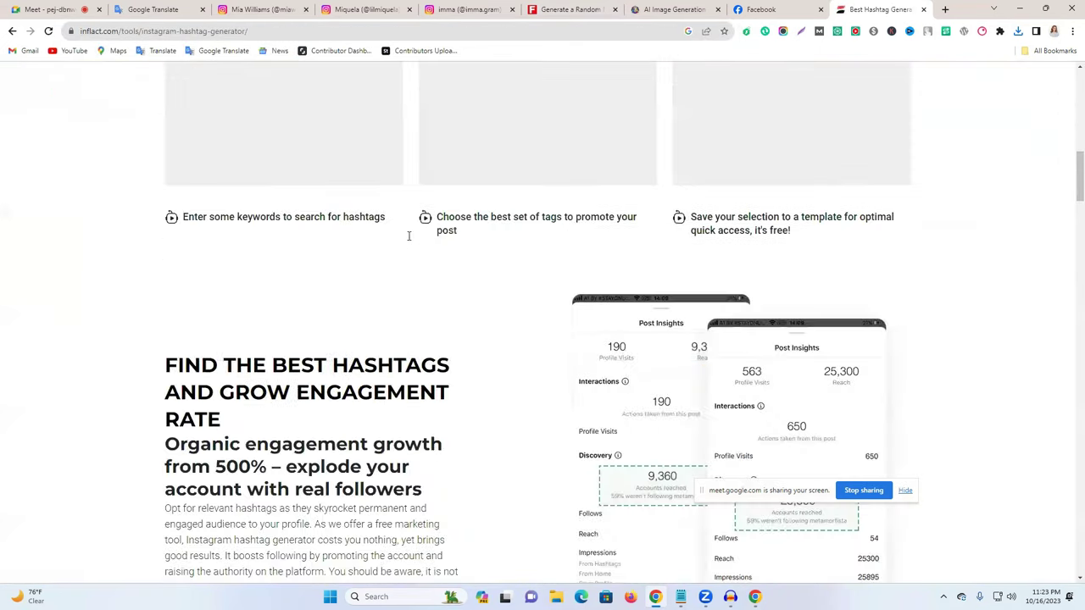
{"action": "scroll", "coordinate": [408, 236], "scroll_direction": "down", "scroll_amount": 15}
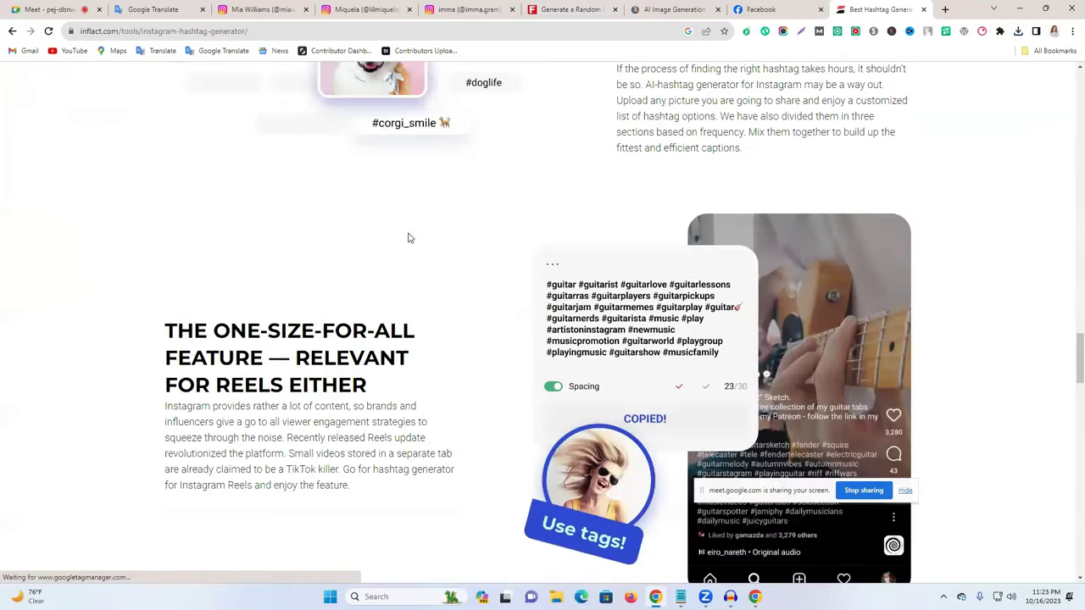
{"action": "scroll", "coordinate": [408, 235], "scroll_direction": "down", "scroll_amount": 20}
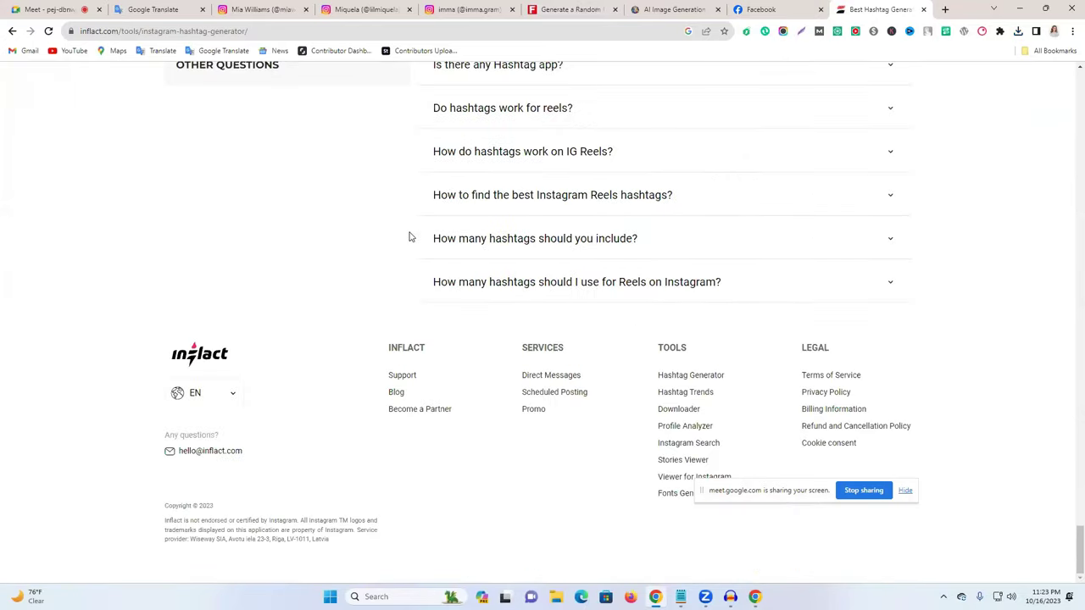
{"action": "left_click_drag", "start_coordinate": [1071, 535], "coordinate": [1069, 6]}
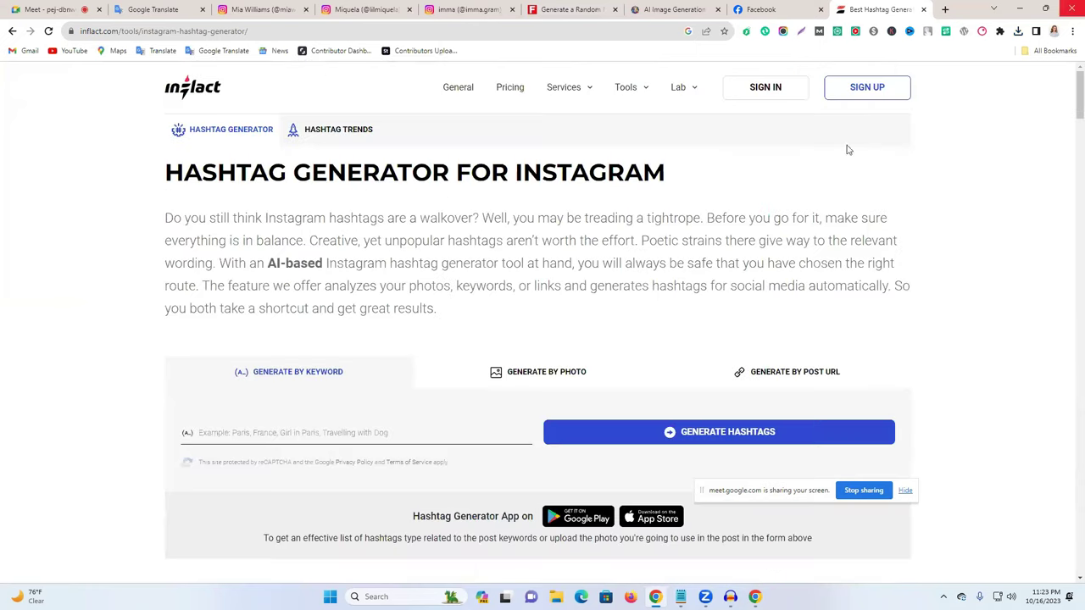
{"action": "scroll", "coordinate": [845, 148], "scroll_direction": "down", "scroll_amount": 4}
{"action": "scroll", "coordinate": [567, 310], "scroll_direction": "down", "scroll_amount": 2}
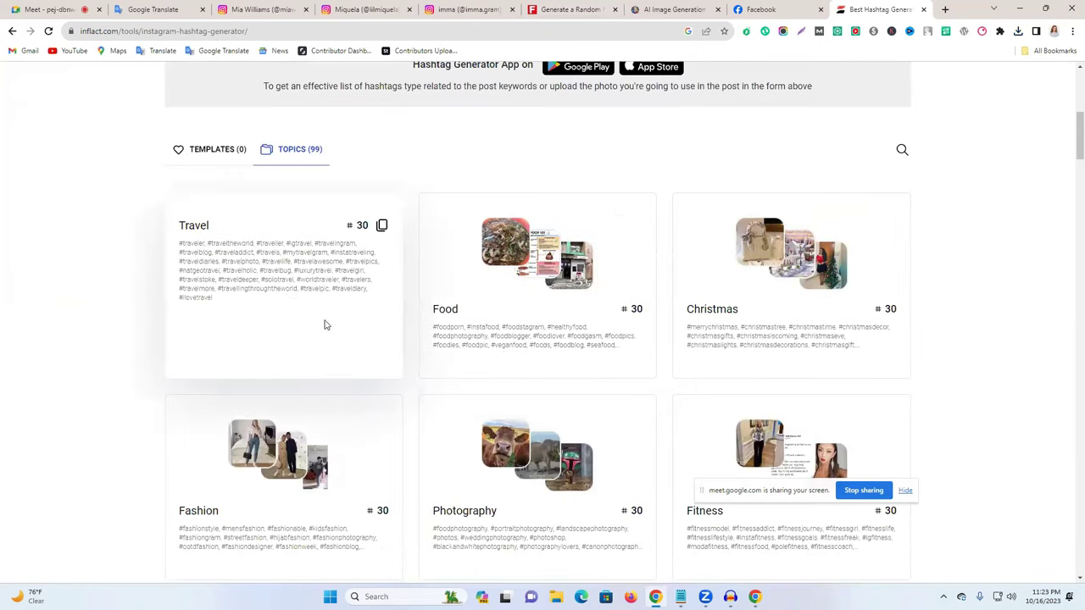